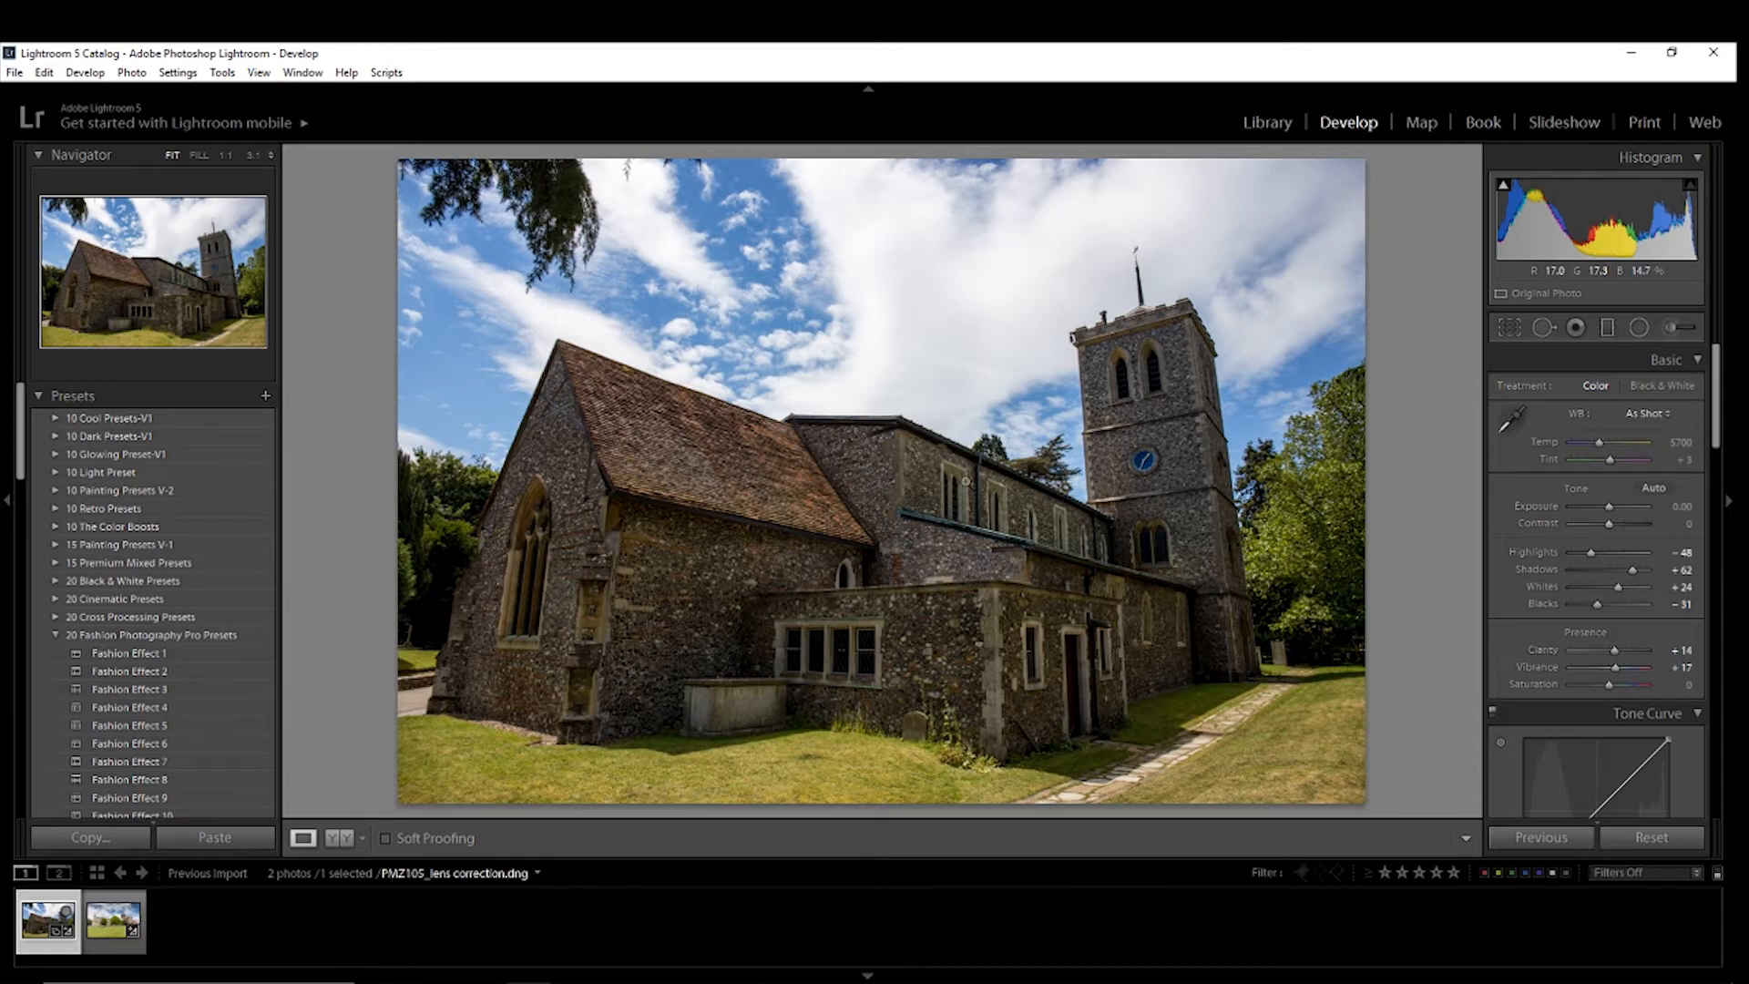
Enable profile corrections and remove chromatic aberration on the stone church photo with the clock tower
{"action": "left_click", "coordinate": [103, 938]}
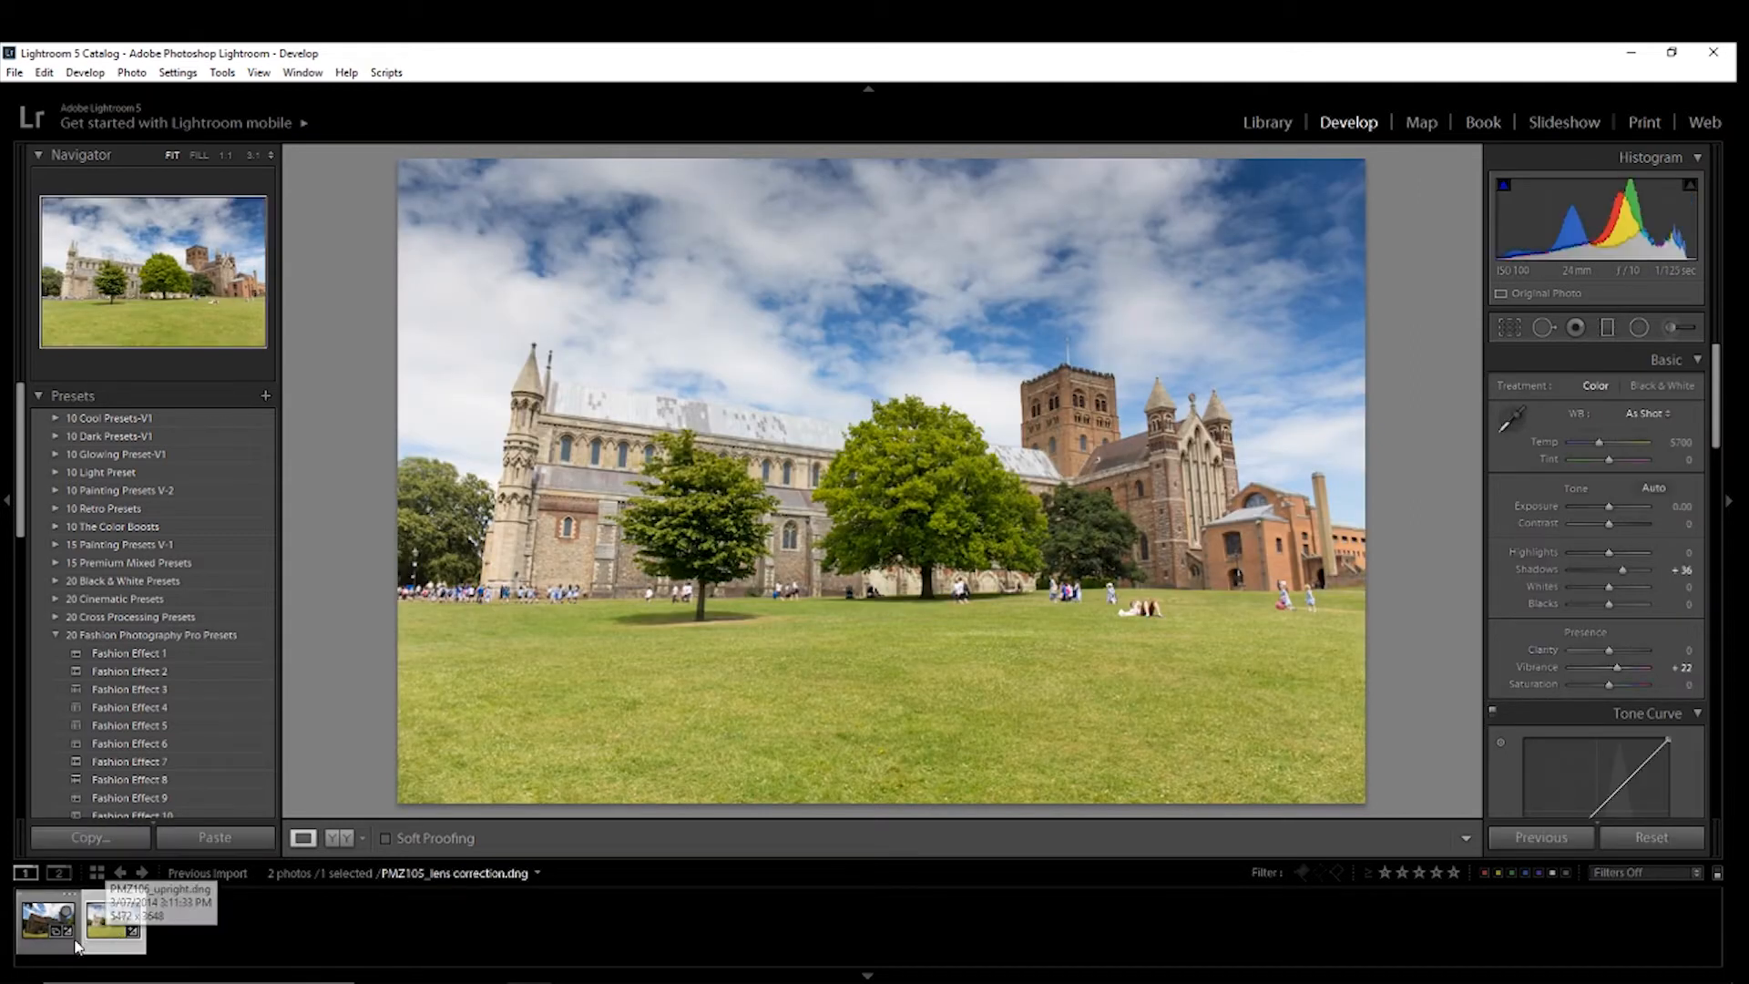
{"action": "left_click", "coordinate": [48, 920]}
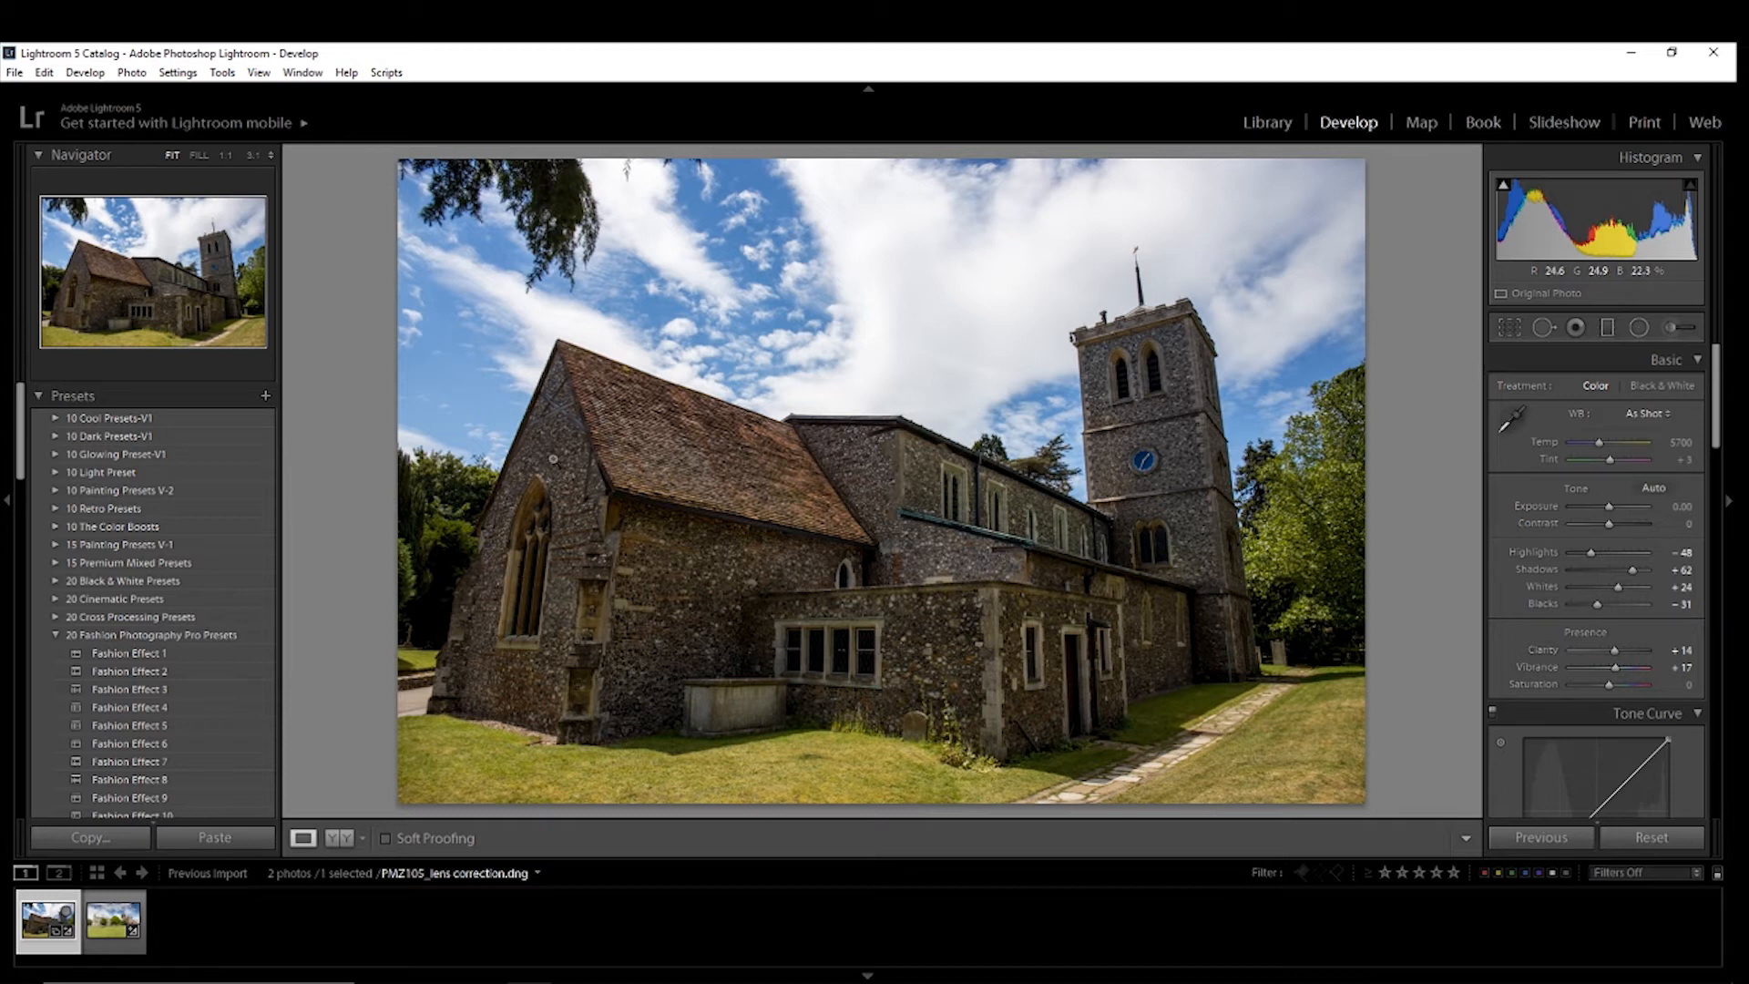
{"action": "left_click_drag", "start_coordinate": [1718, 414], "coordinate": [1724, 670]}
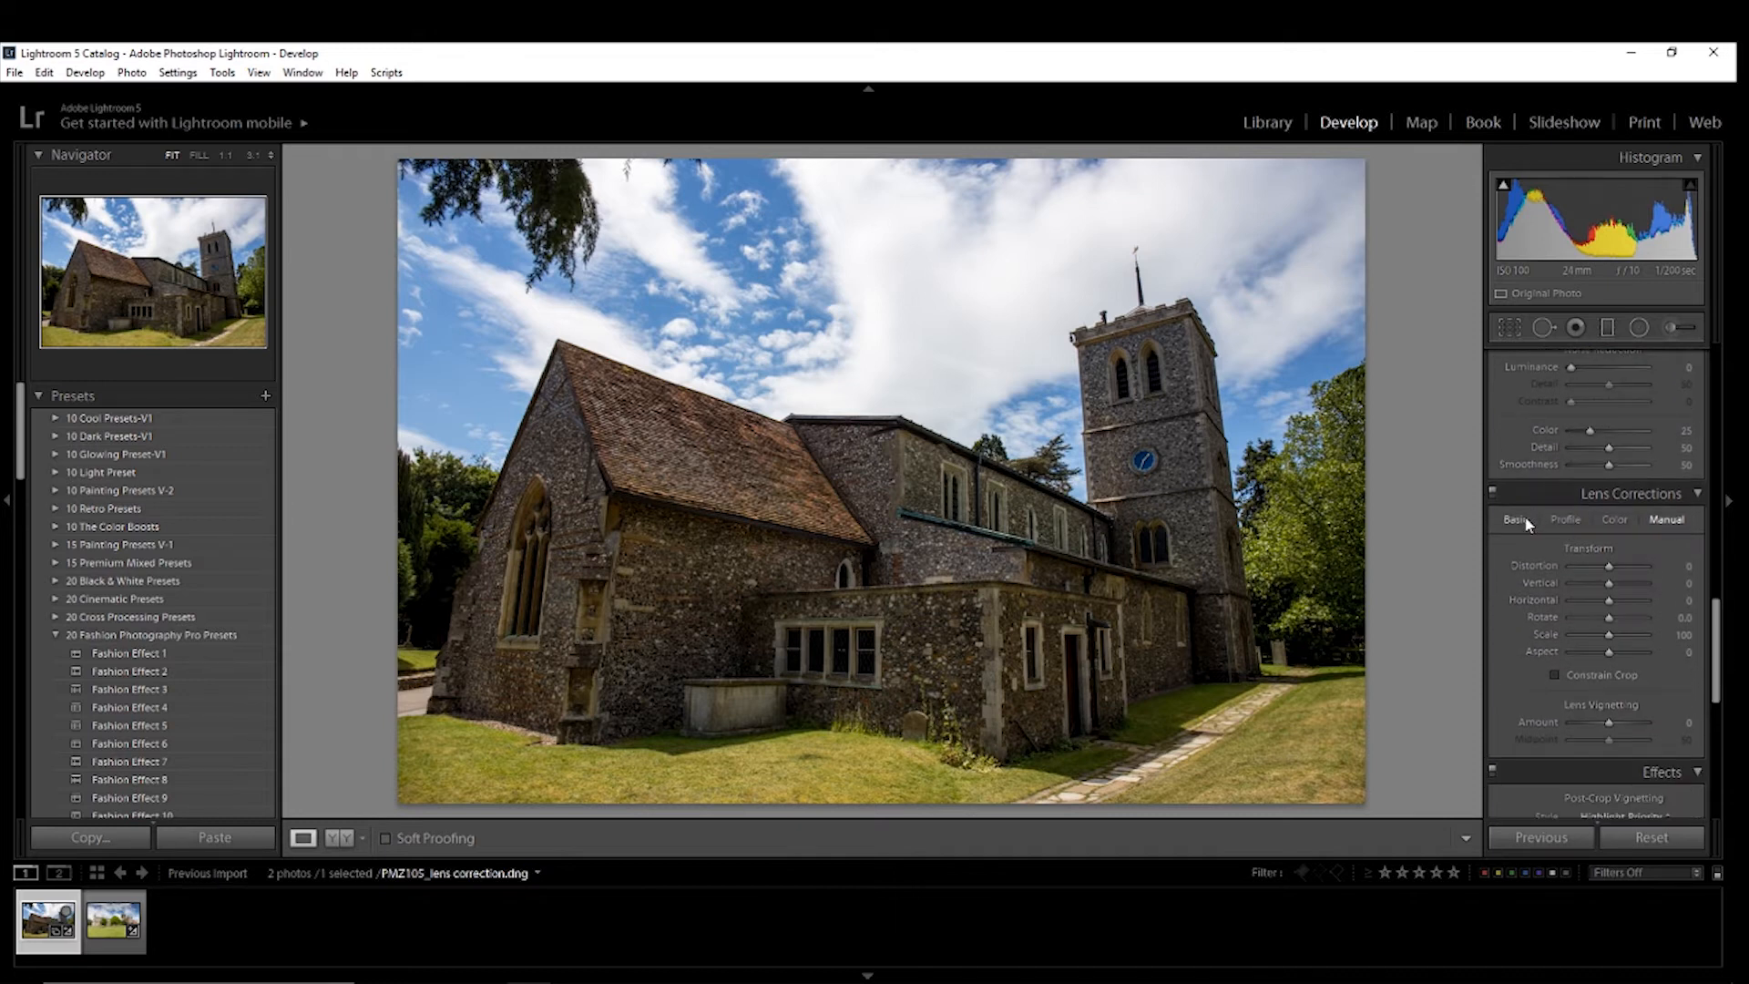
{"action": "left_click", "coordinate": [1526, 516]}
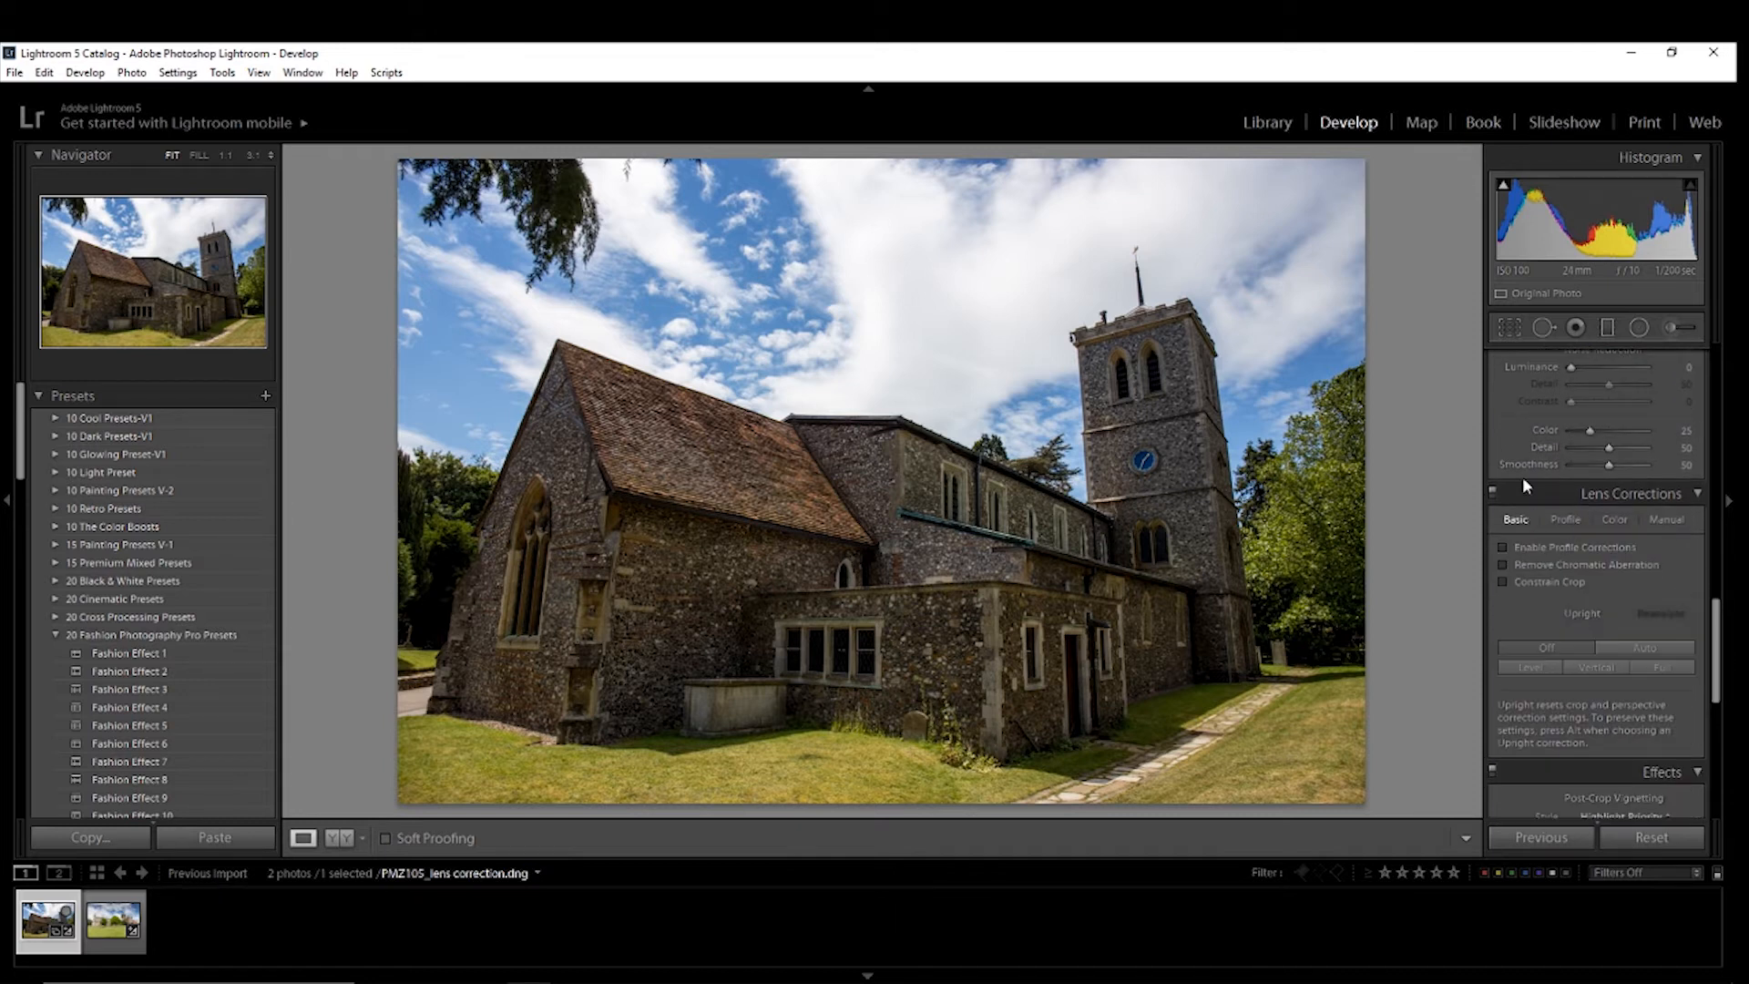
{"action": "left_click", "coordinate": [1503, 546]}
{"action": "left_click", "coordinate": [1505, 563]}
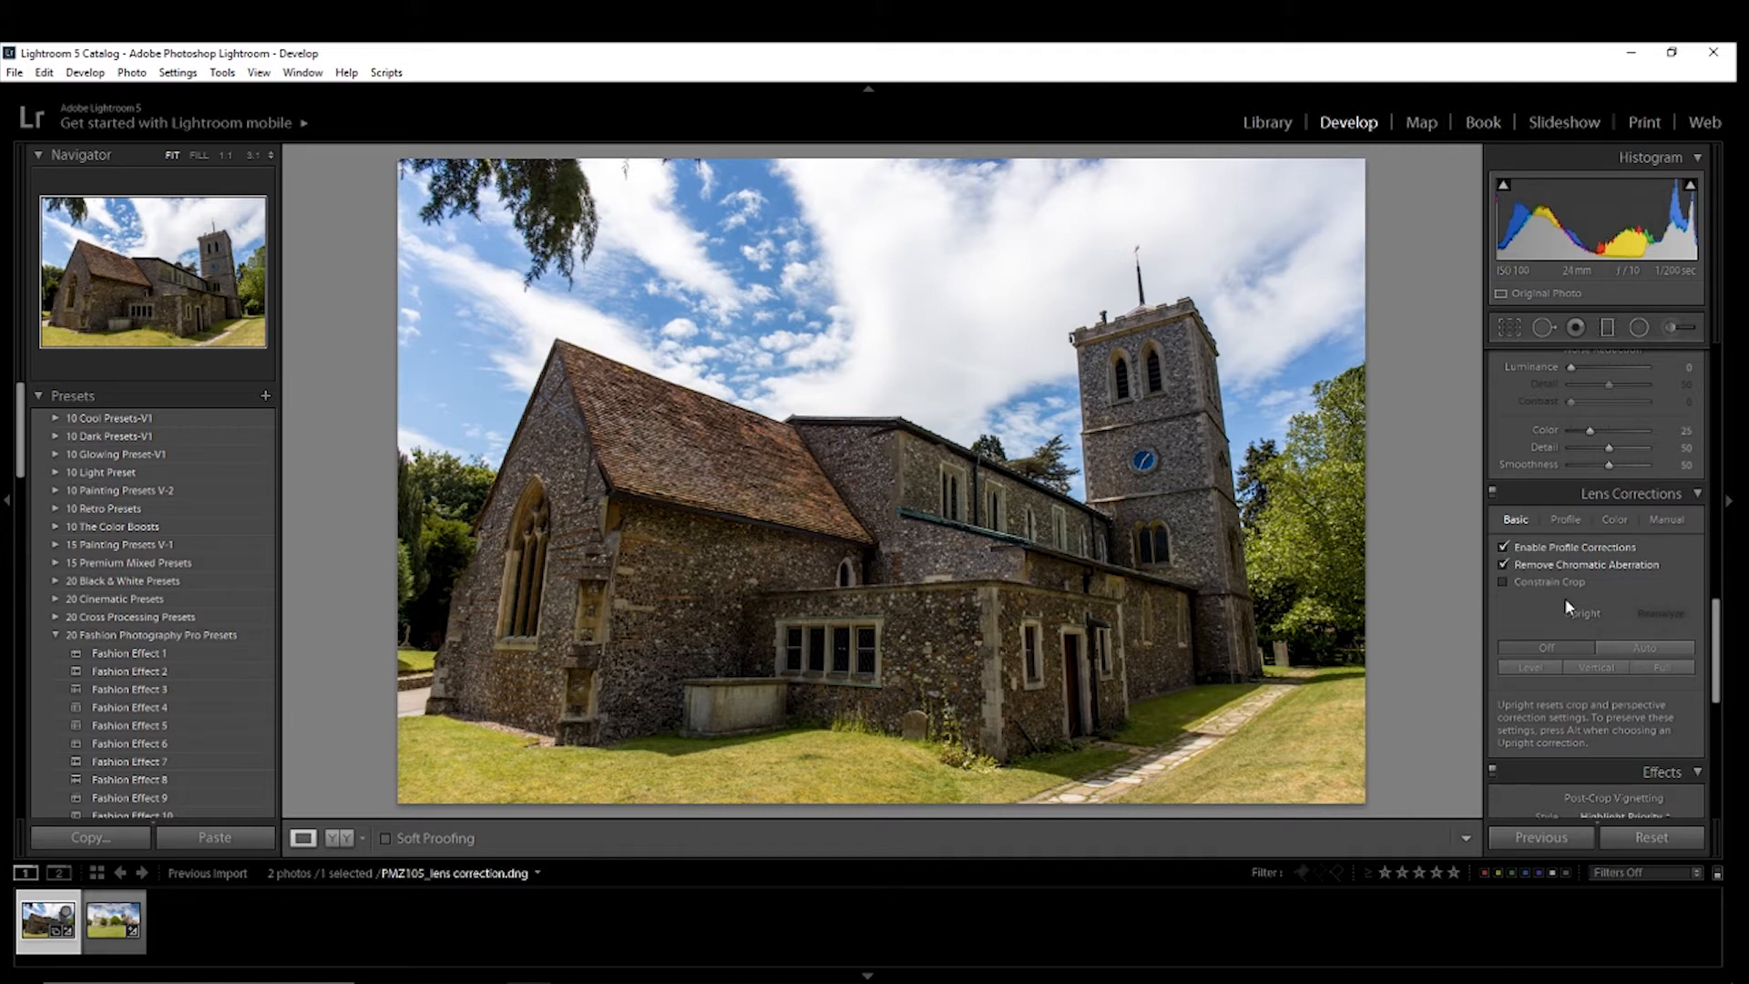
Compare the church photo with profile corrections switched off and on, leaving them enabled
{"action": "left_click", "coordinate": [1504, 546]}
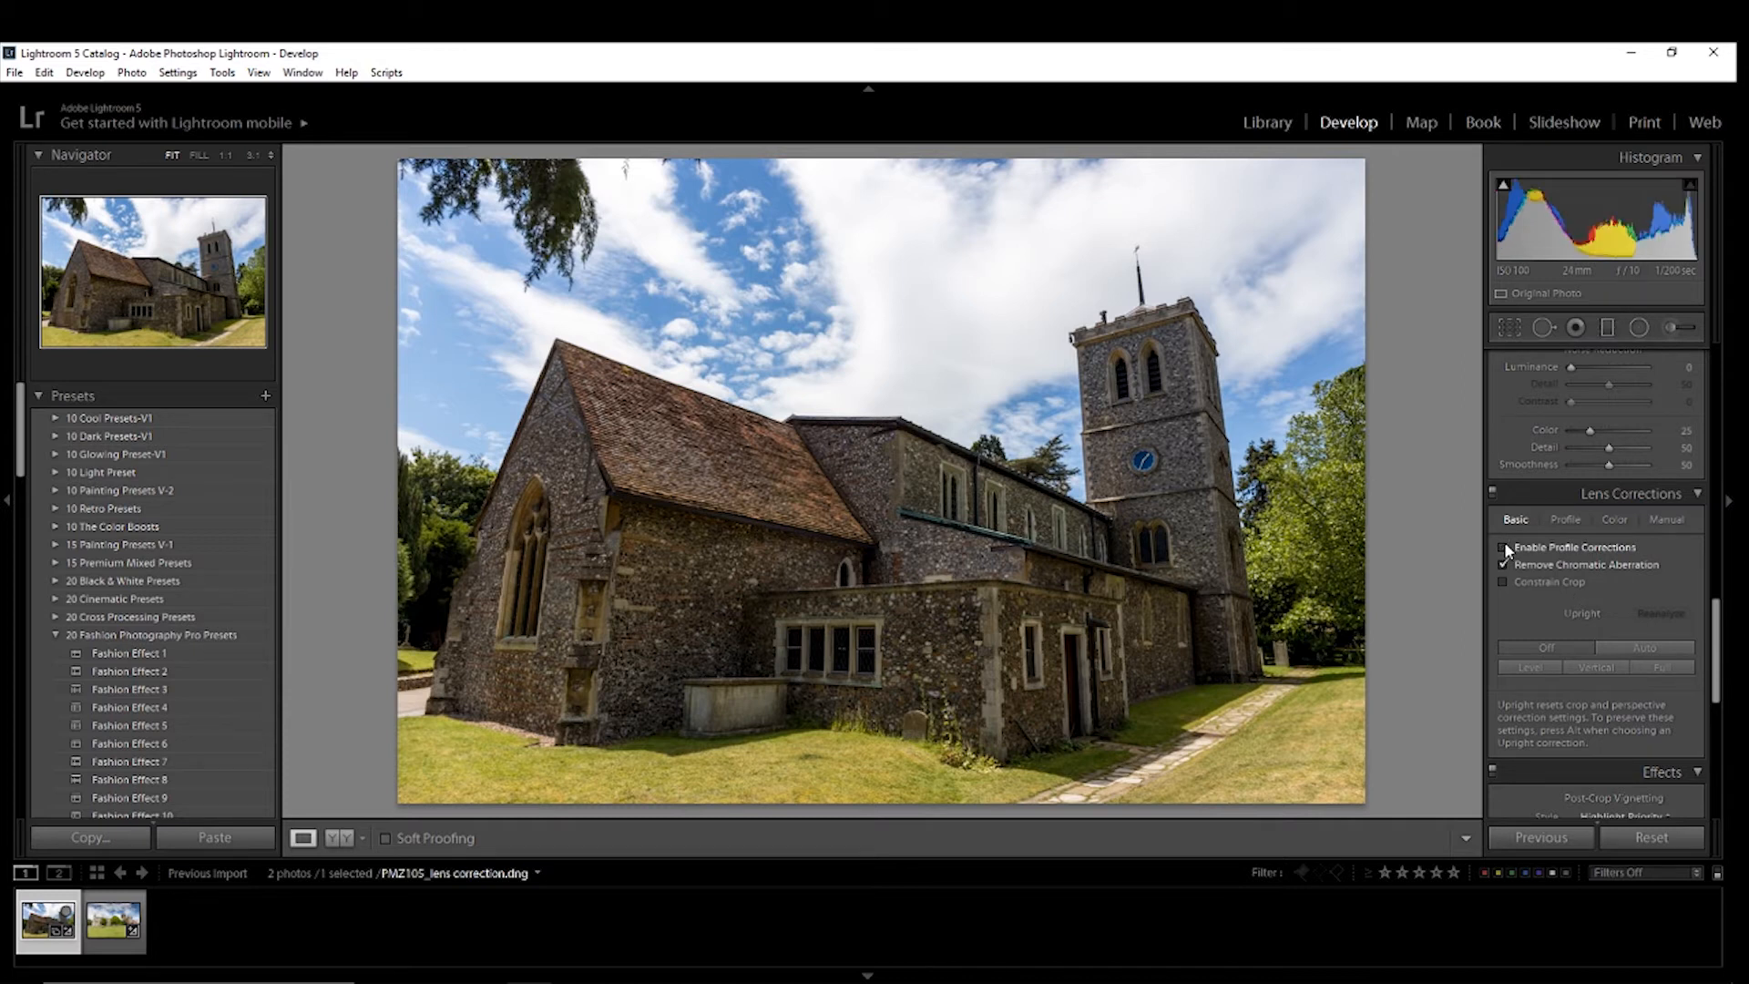
{"action": "left_click", "coordinate": [1504, 546]}
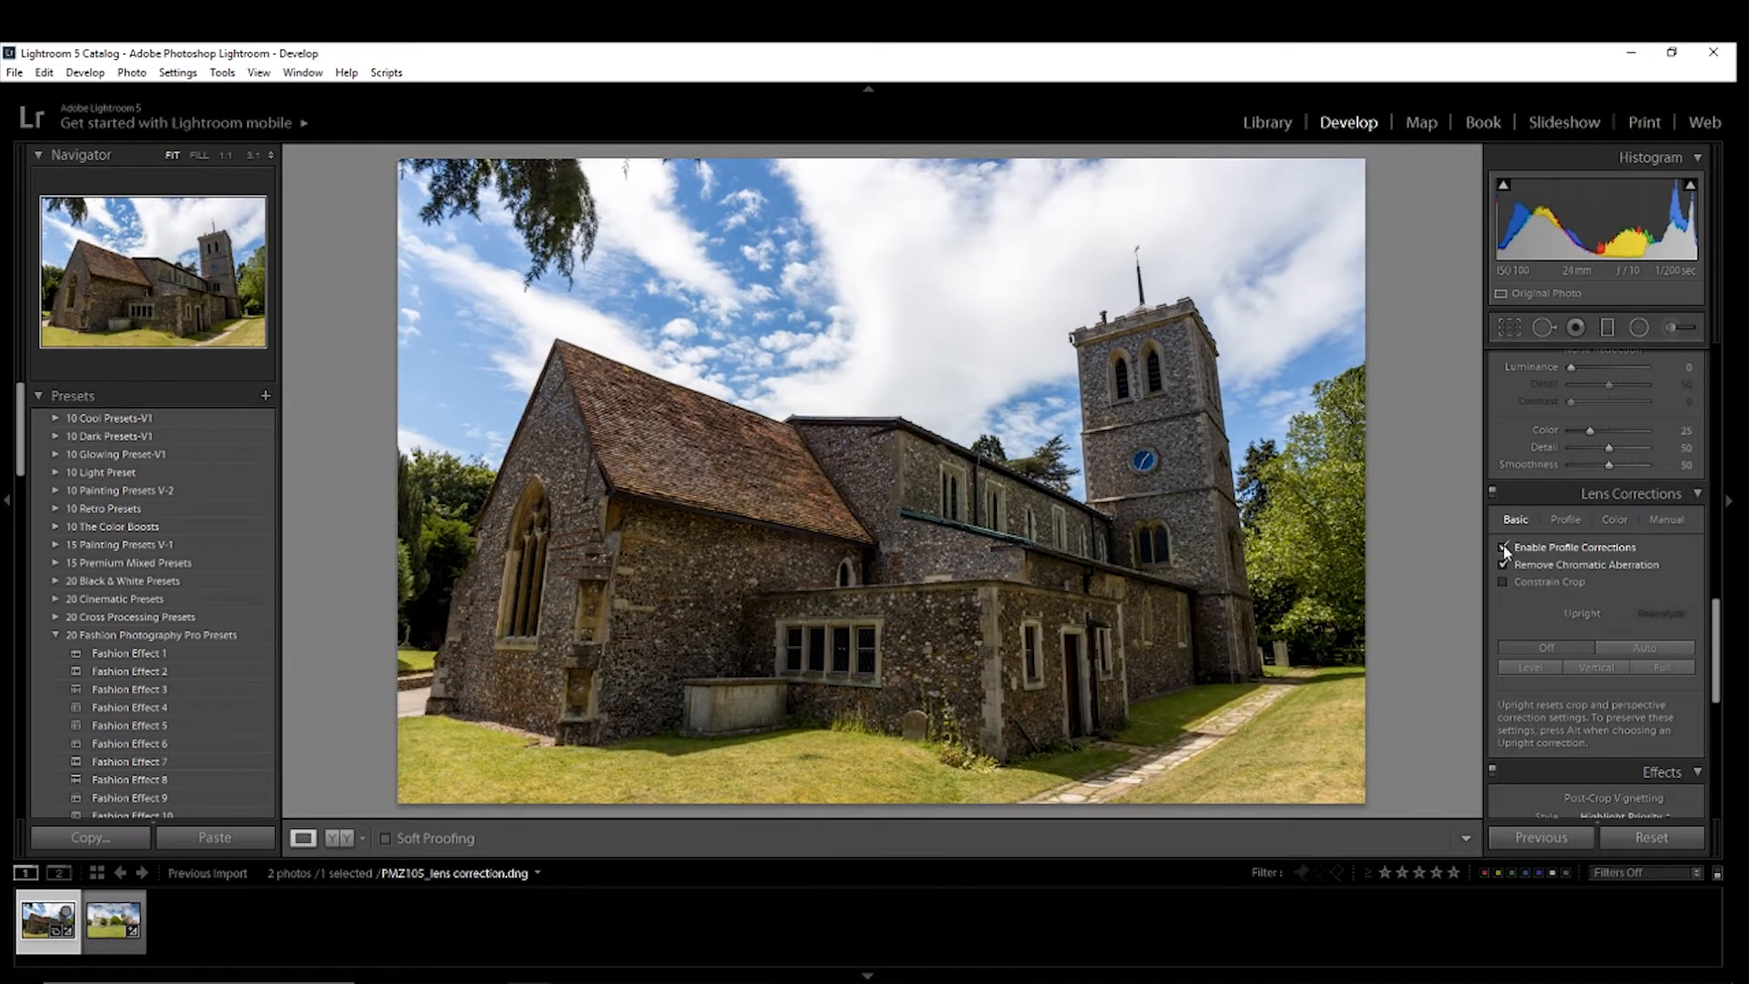
{"action": "left_click", "coordinate": [1504, 547]}
{"action": "left_click", "coordinate": [1504, 547]}
Try the Auto, Vertical and Full Upright corrections on the church photo and turn Upright off
{"action": "left_click", "coordinate": [1640, 650]}
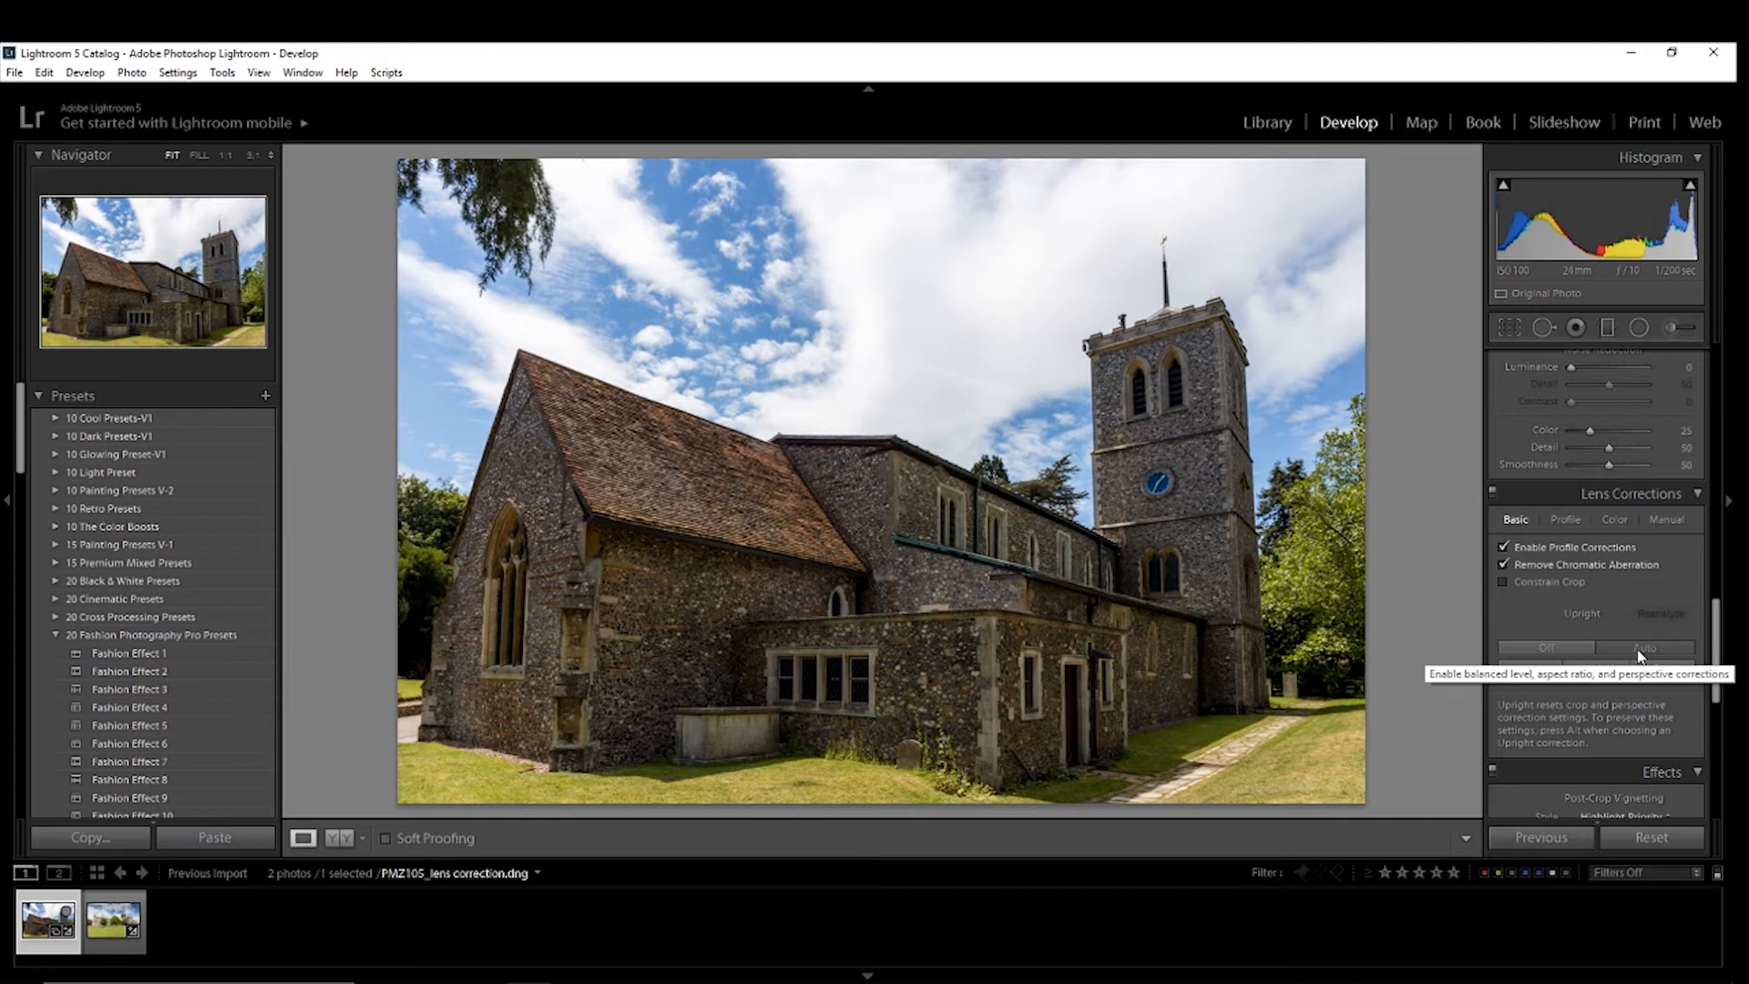
{"action": "left_click", "coordinate": [1562, 647]}
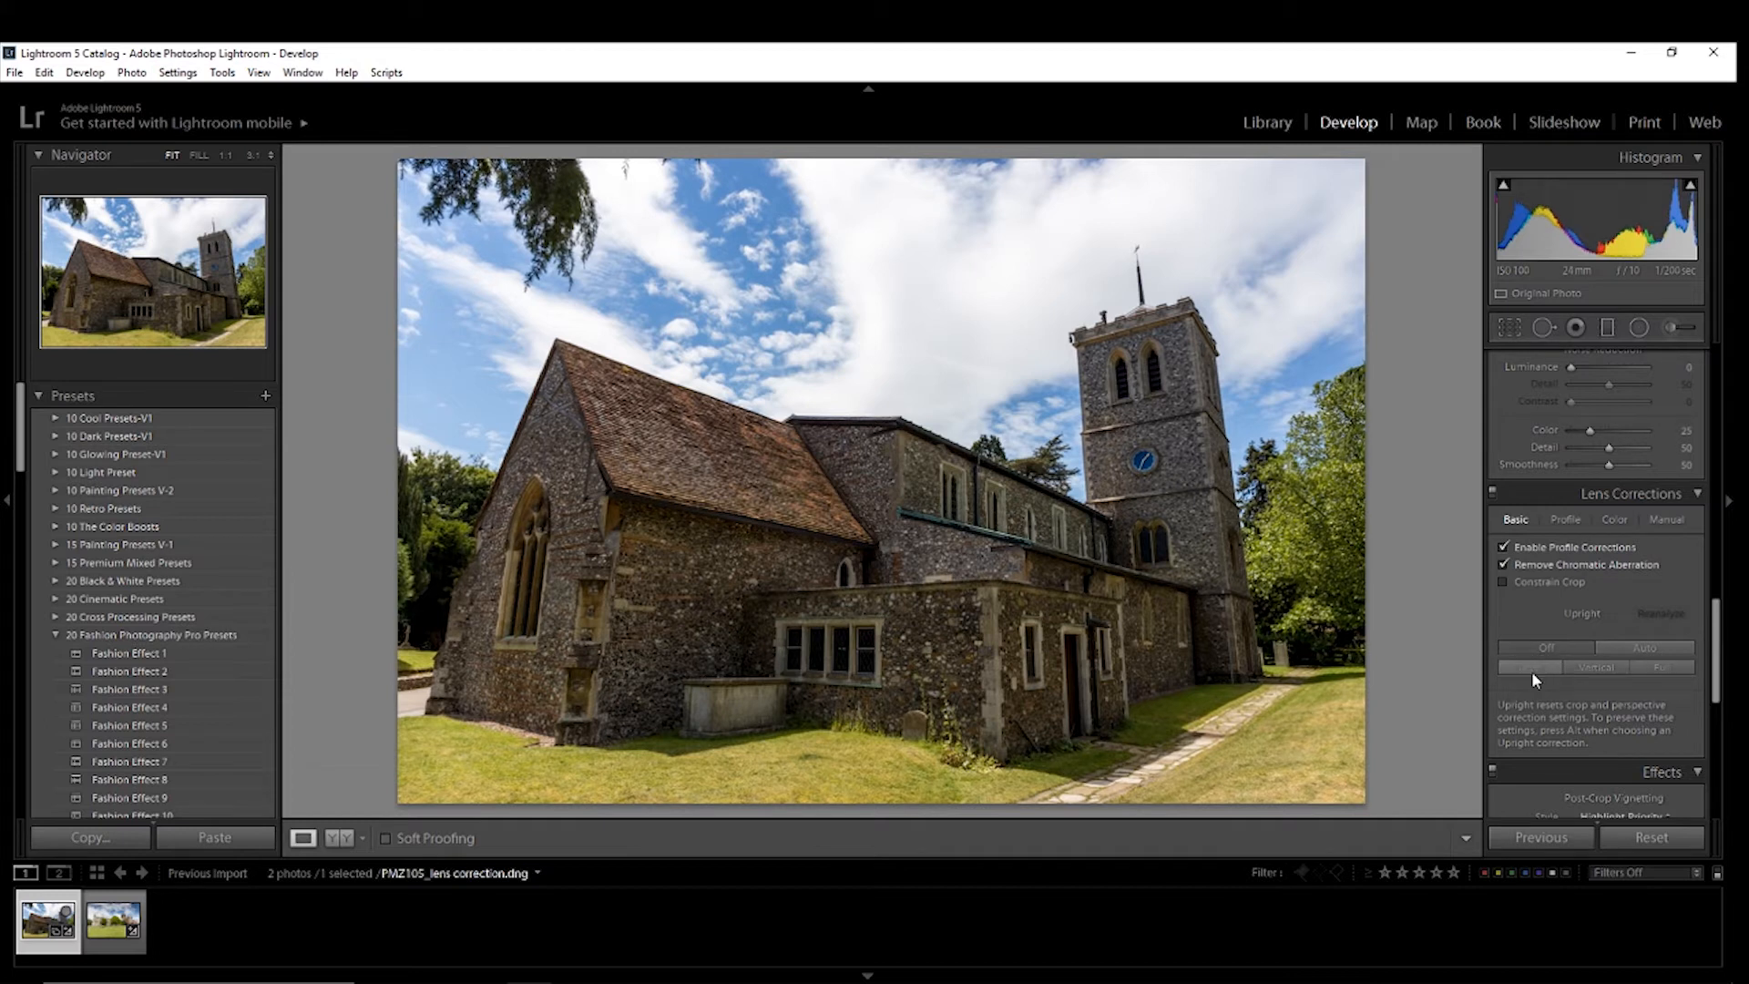
{"action": "left_click", "coordinate": [1583, 665]}
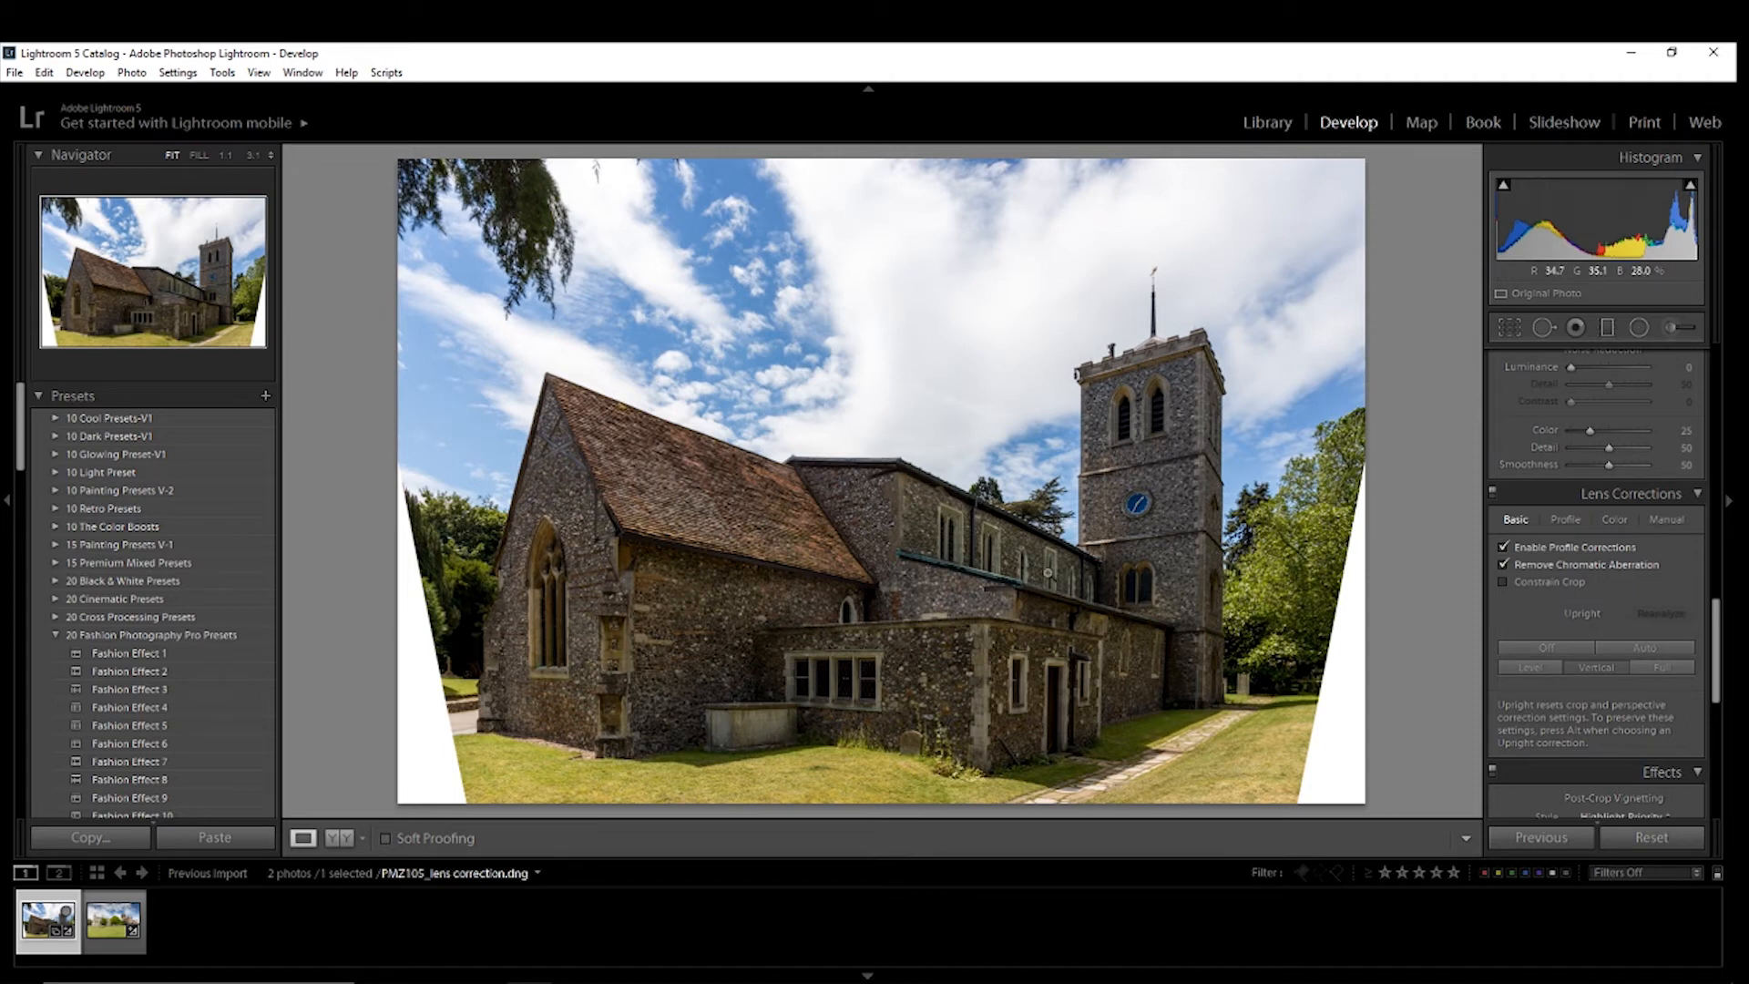
{"action": "left_click", "coordinate": [1659, 668]}
{"action": "left_click", "coordinate": [1658, 667]}
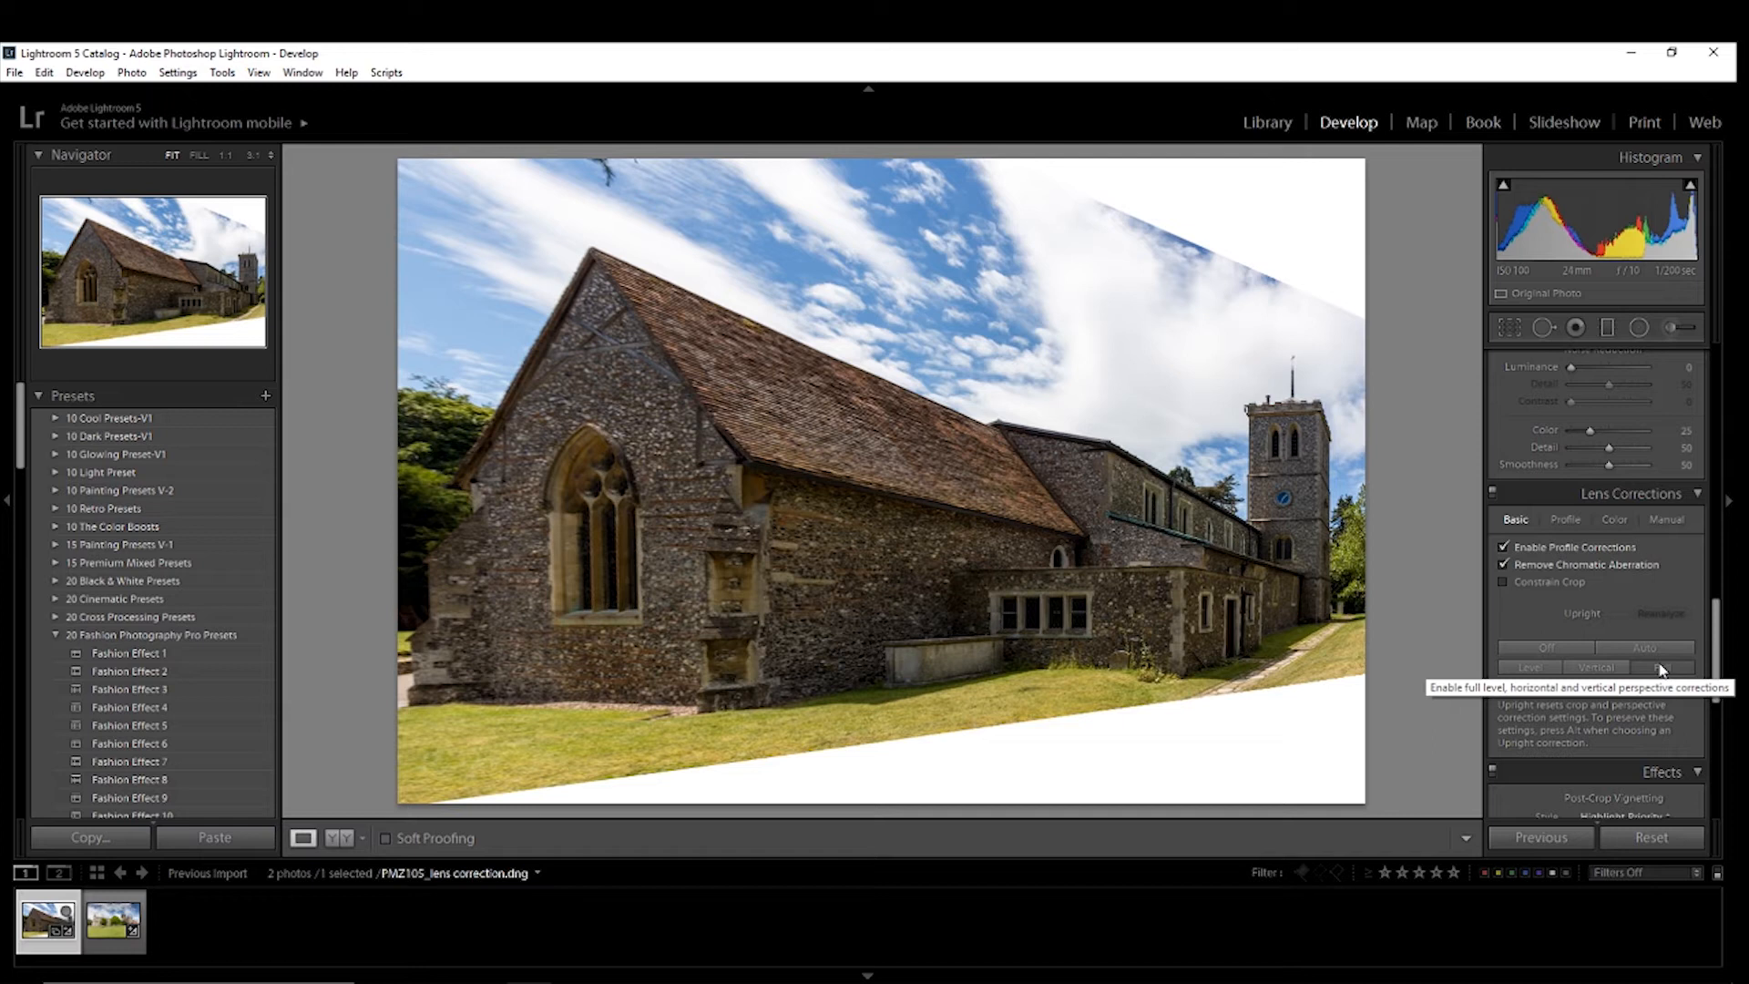
{"action": "left_click", "coordinate": [1554, 645]}
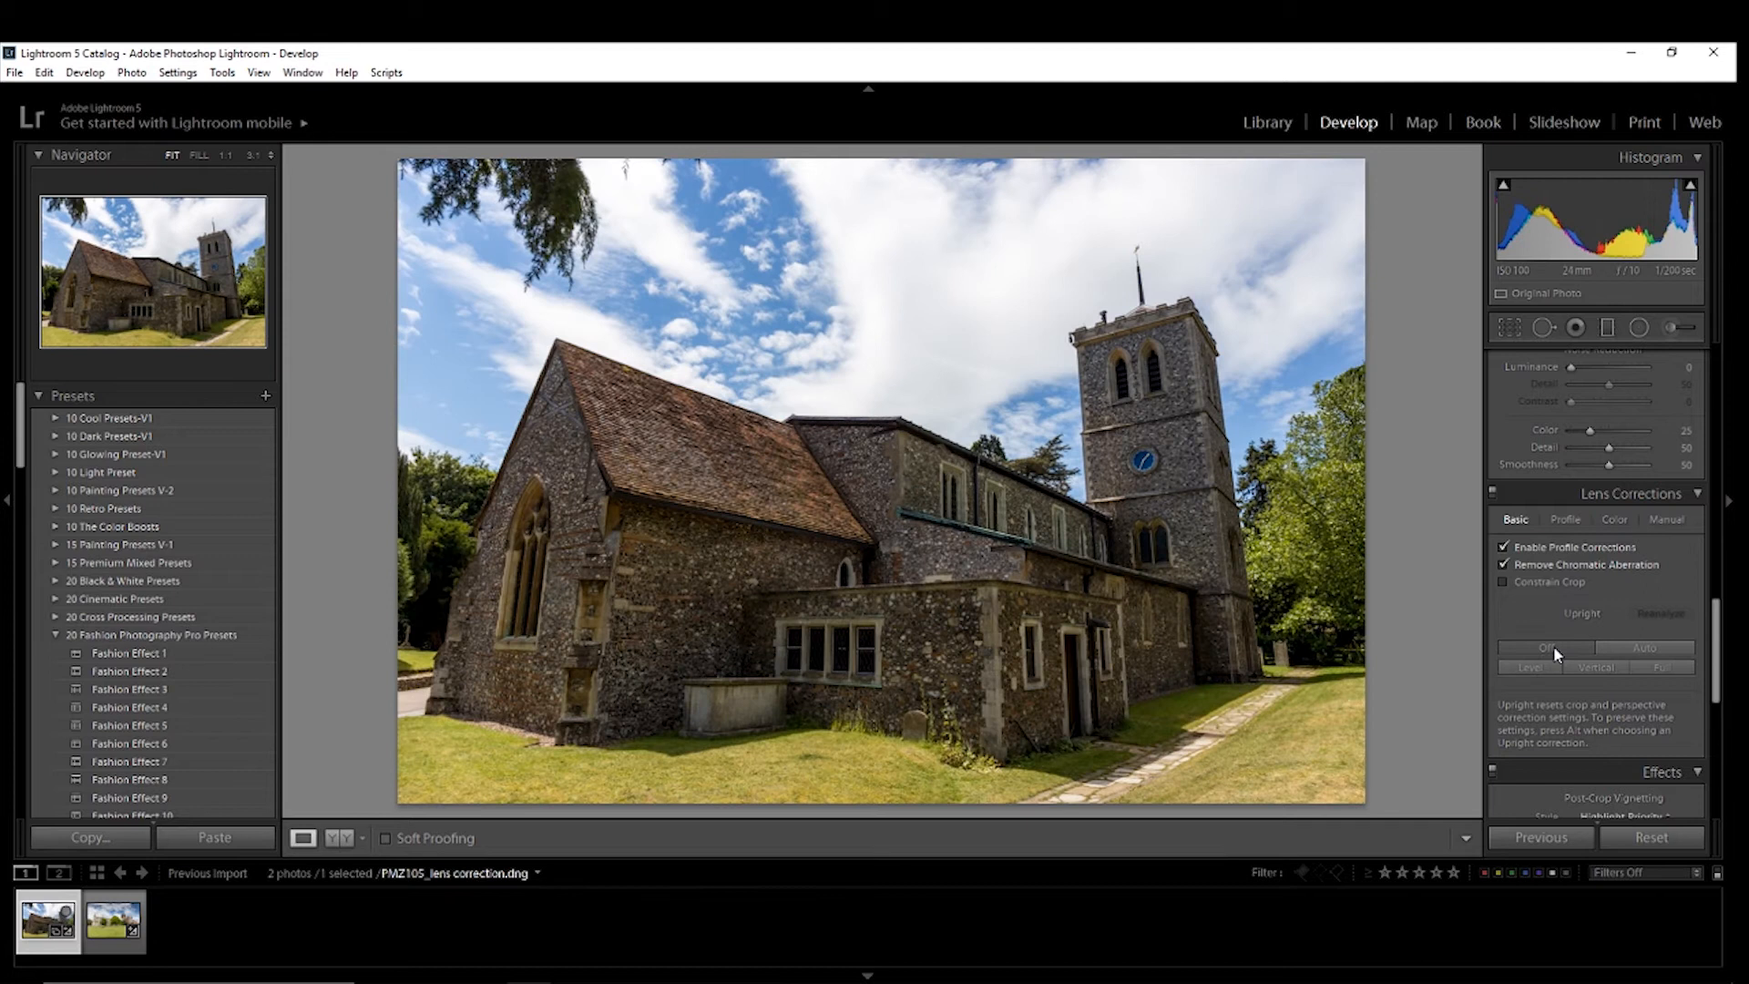
Compare the Full and Vertical Upright corrections with the uncorrected church photo, ending with Upright off
{"action": "left_click", "coordinate": [1642, 666]}
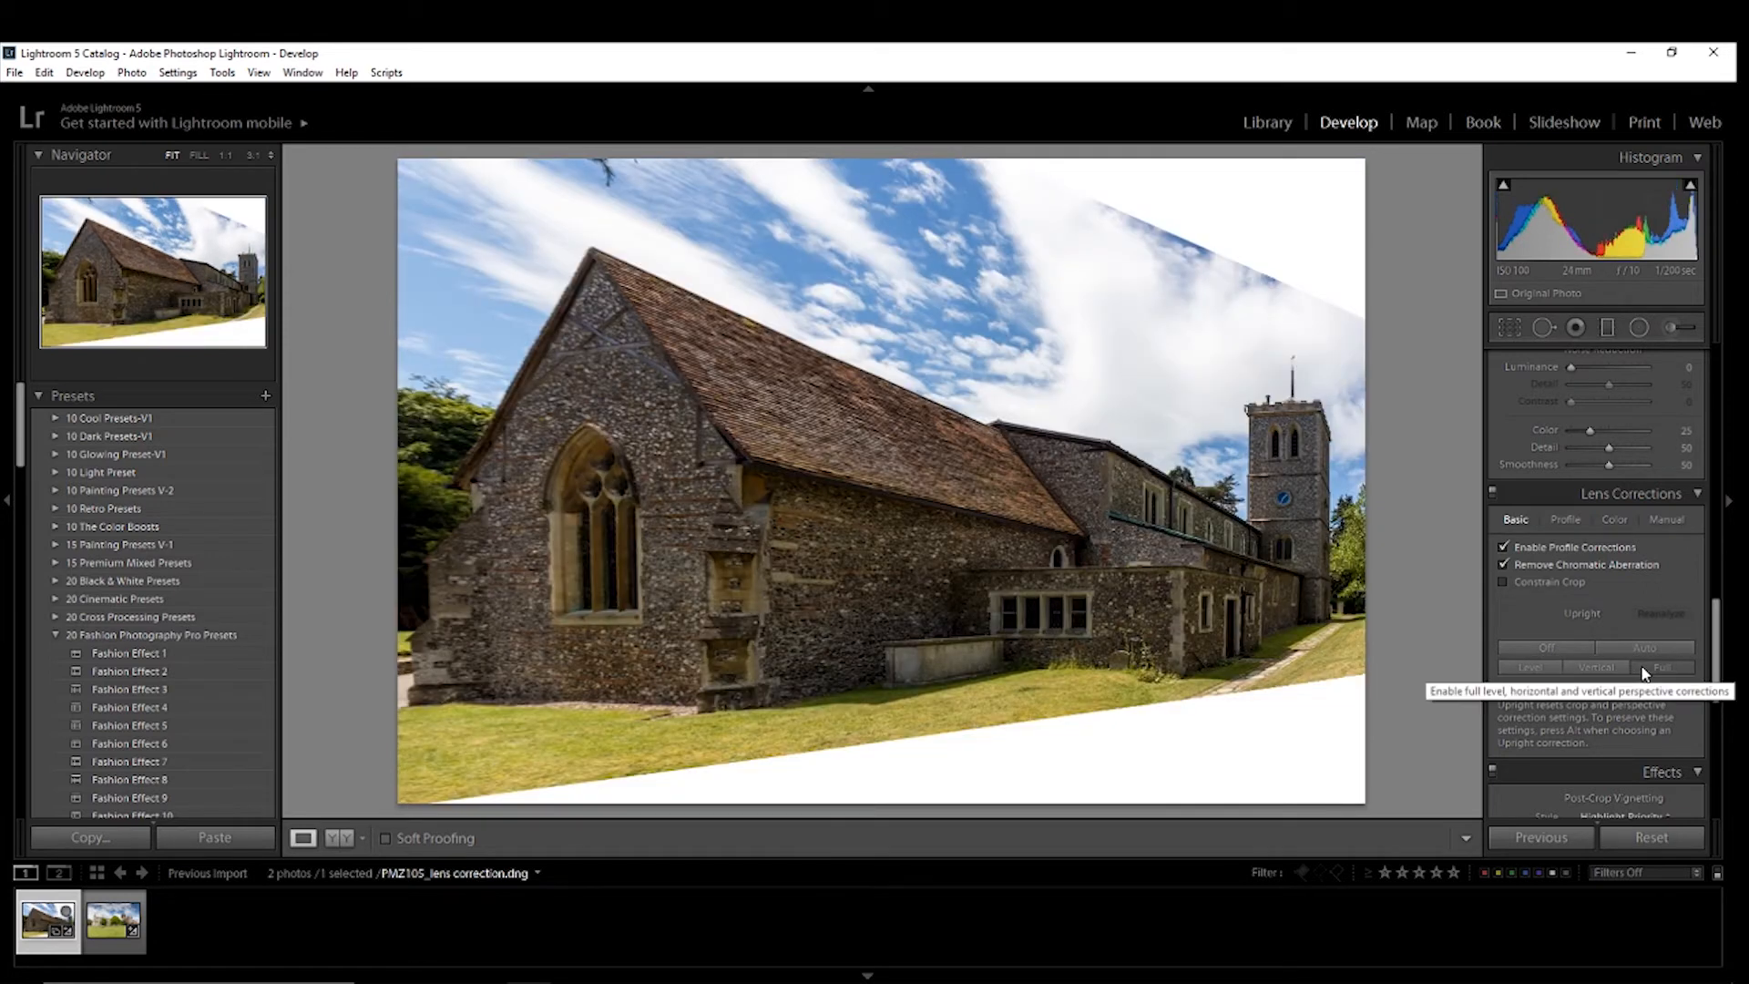
{"action": "left_click", "coordinate": [1554, 649]}
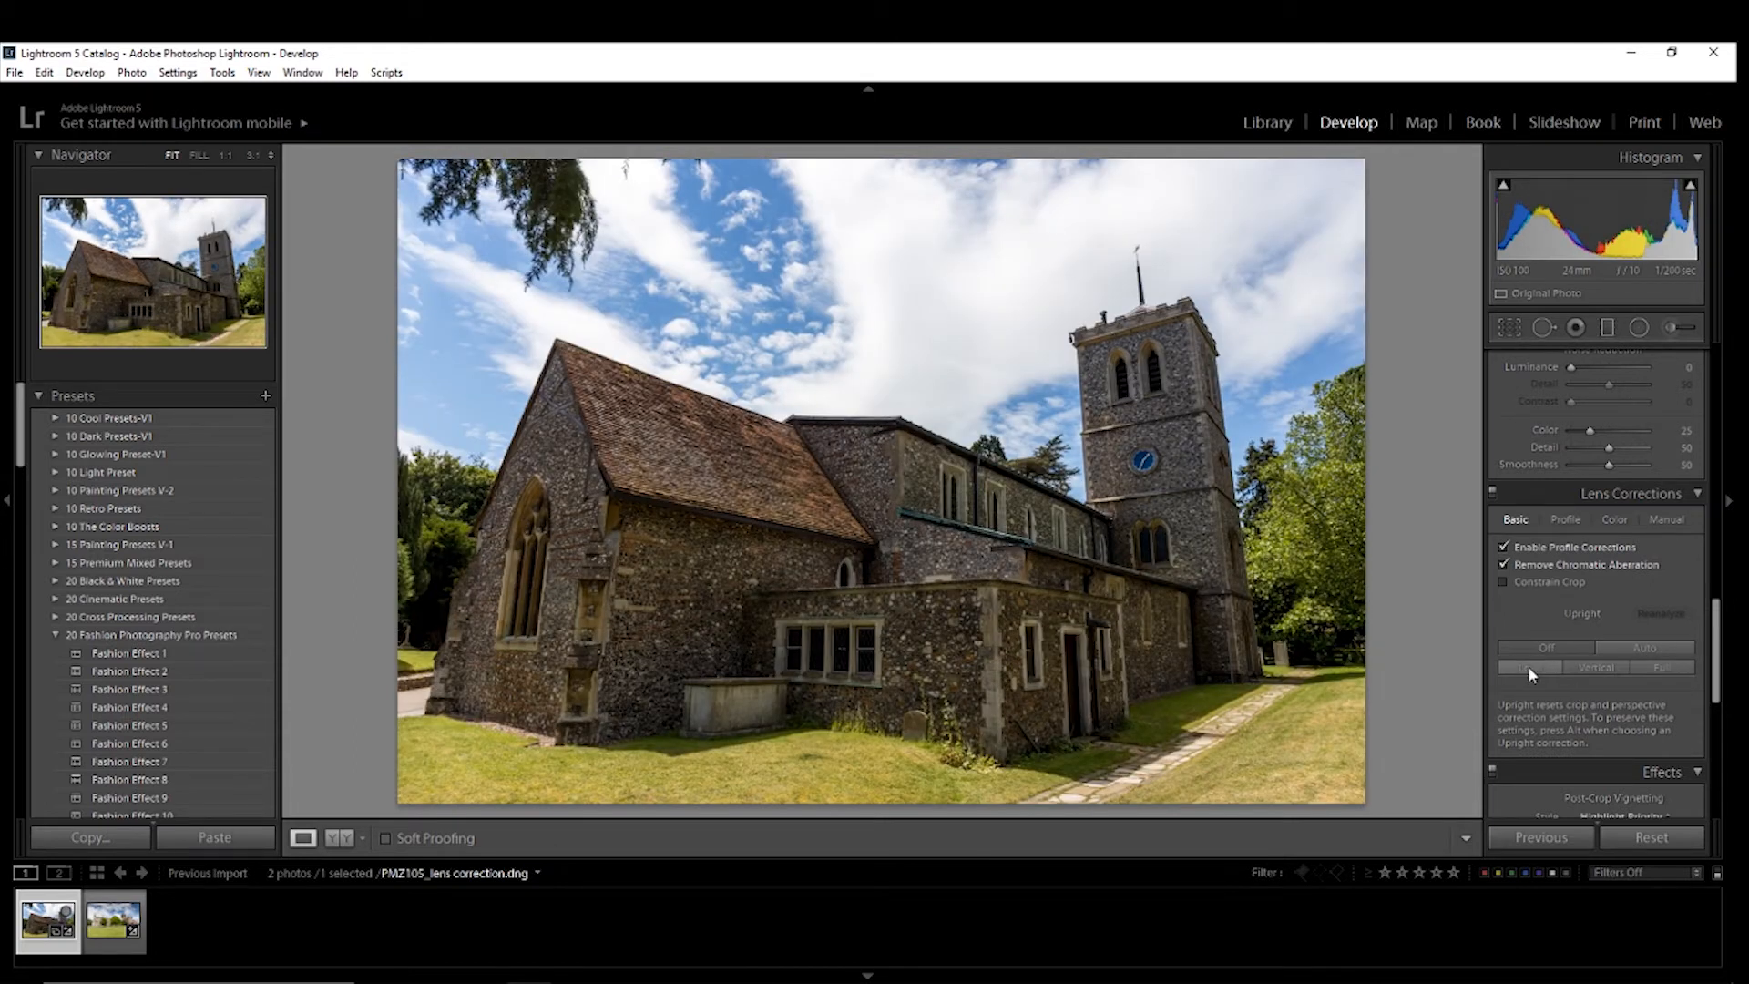
{"action": "left_click", "coordinate": [1590, 668]}
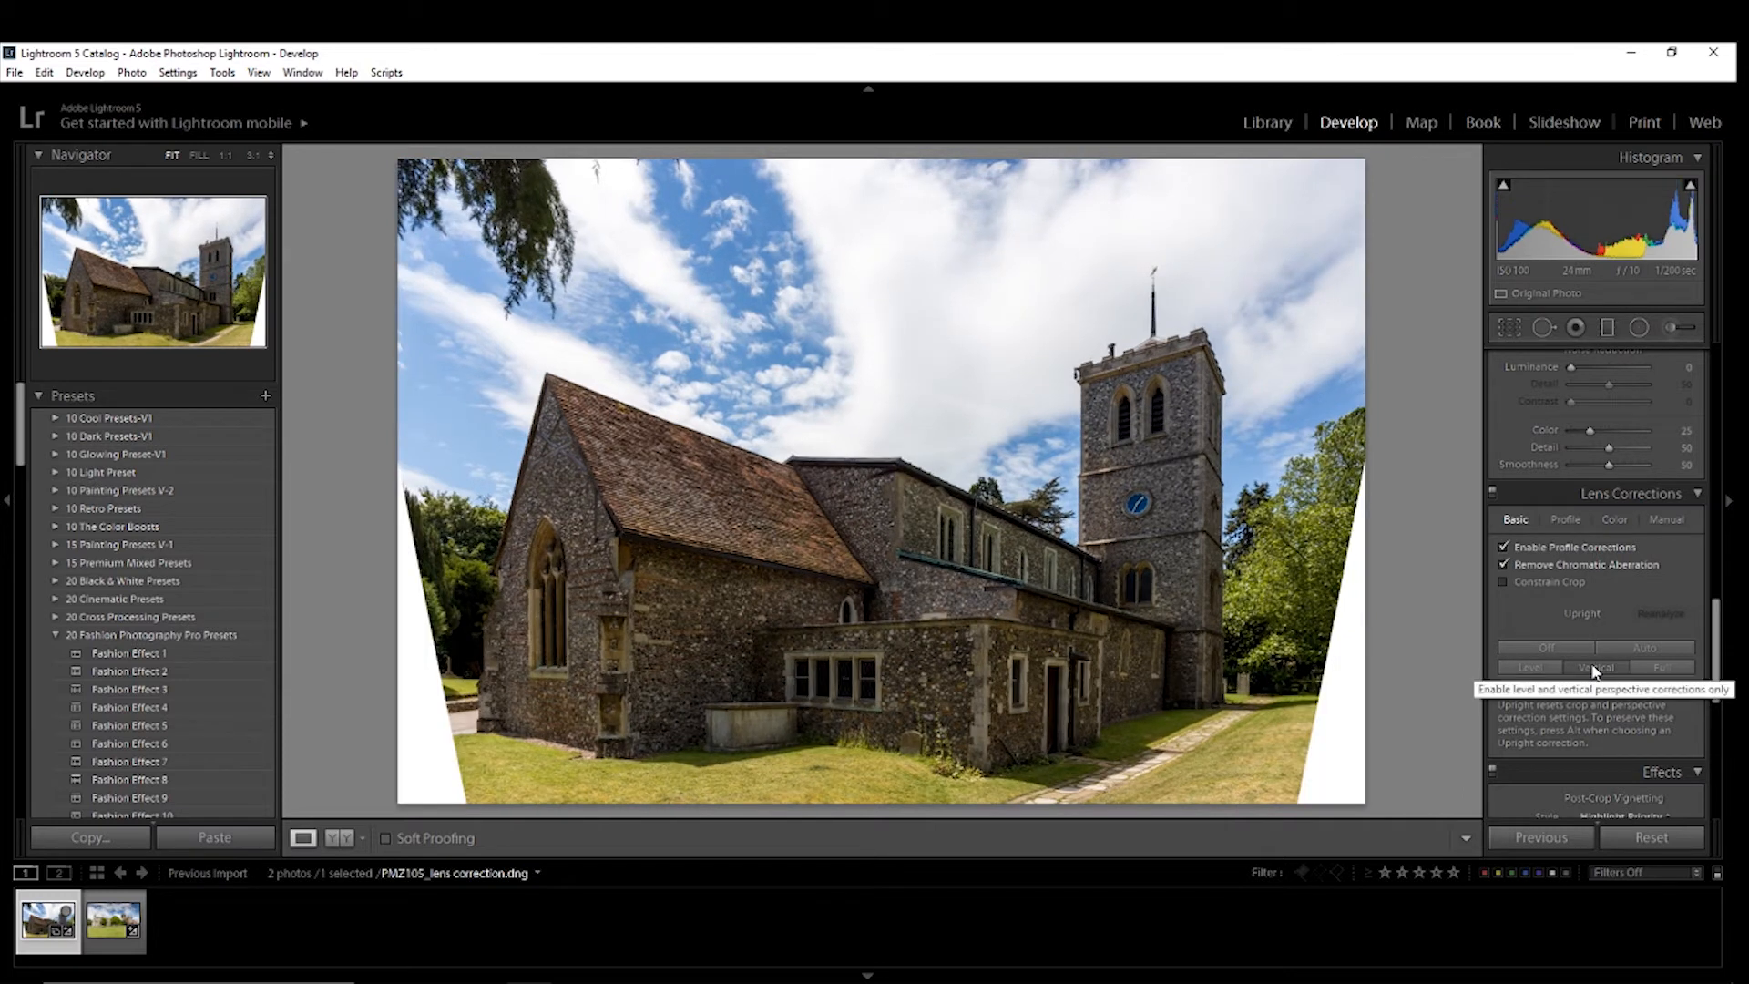
{"action": "left_click", "coordinate": [1535, 641]}
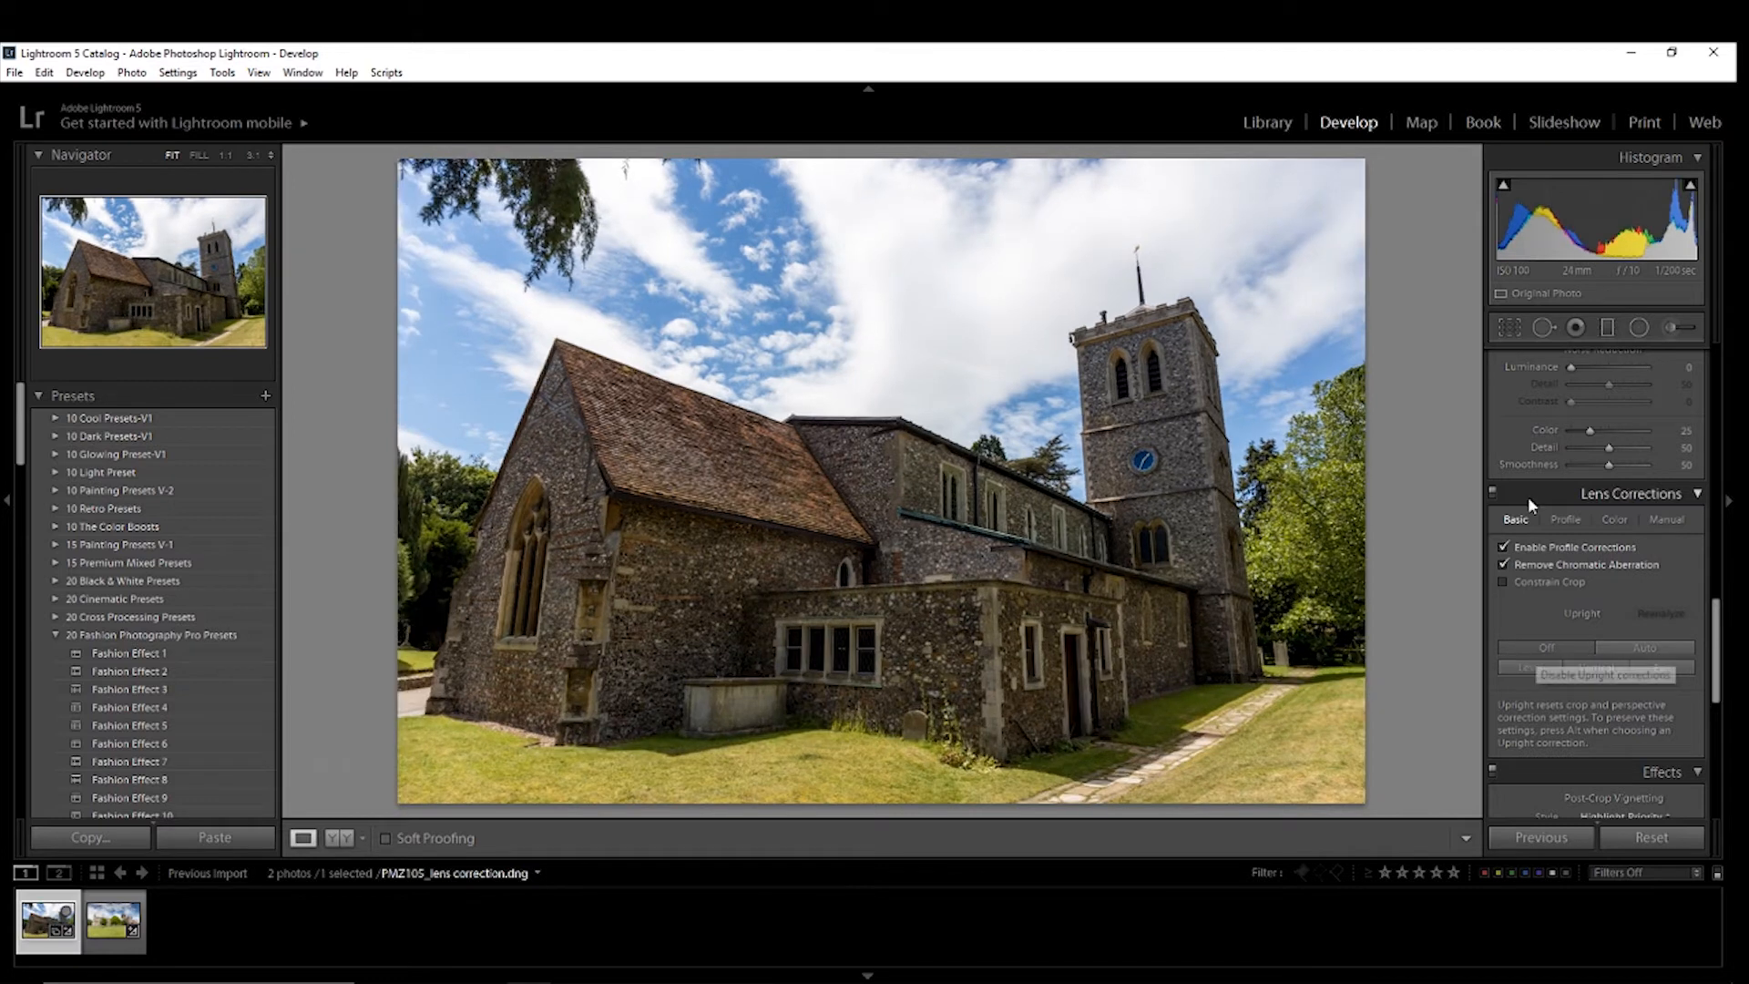
Check the church's lines against the manual transform grid with and without Vertical Upright, and turn Upright off
{"action": "left_click", "coordinate": [1672, 518]}
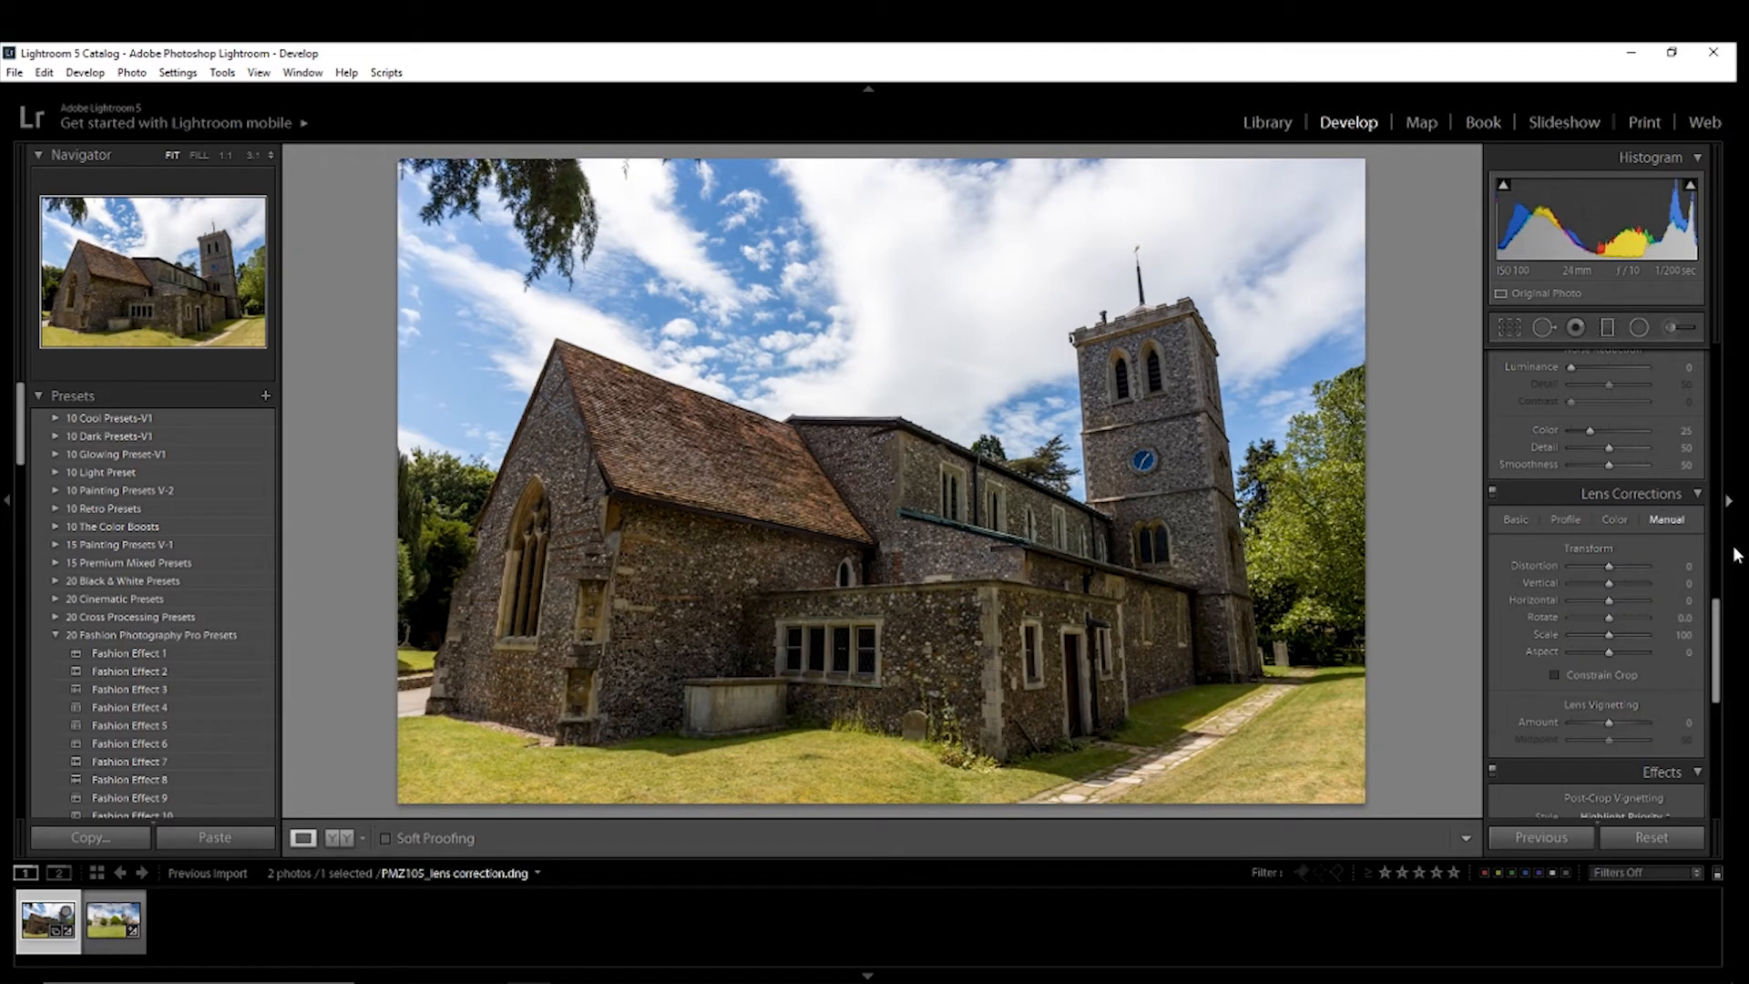
{"action": "mouse_move", "coordinate": [1631, 612]}
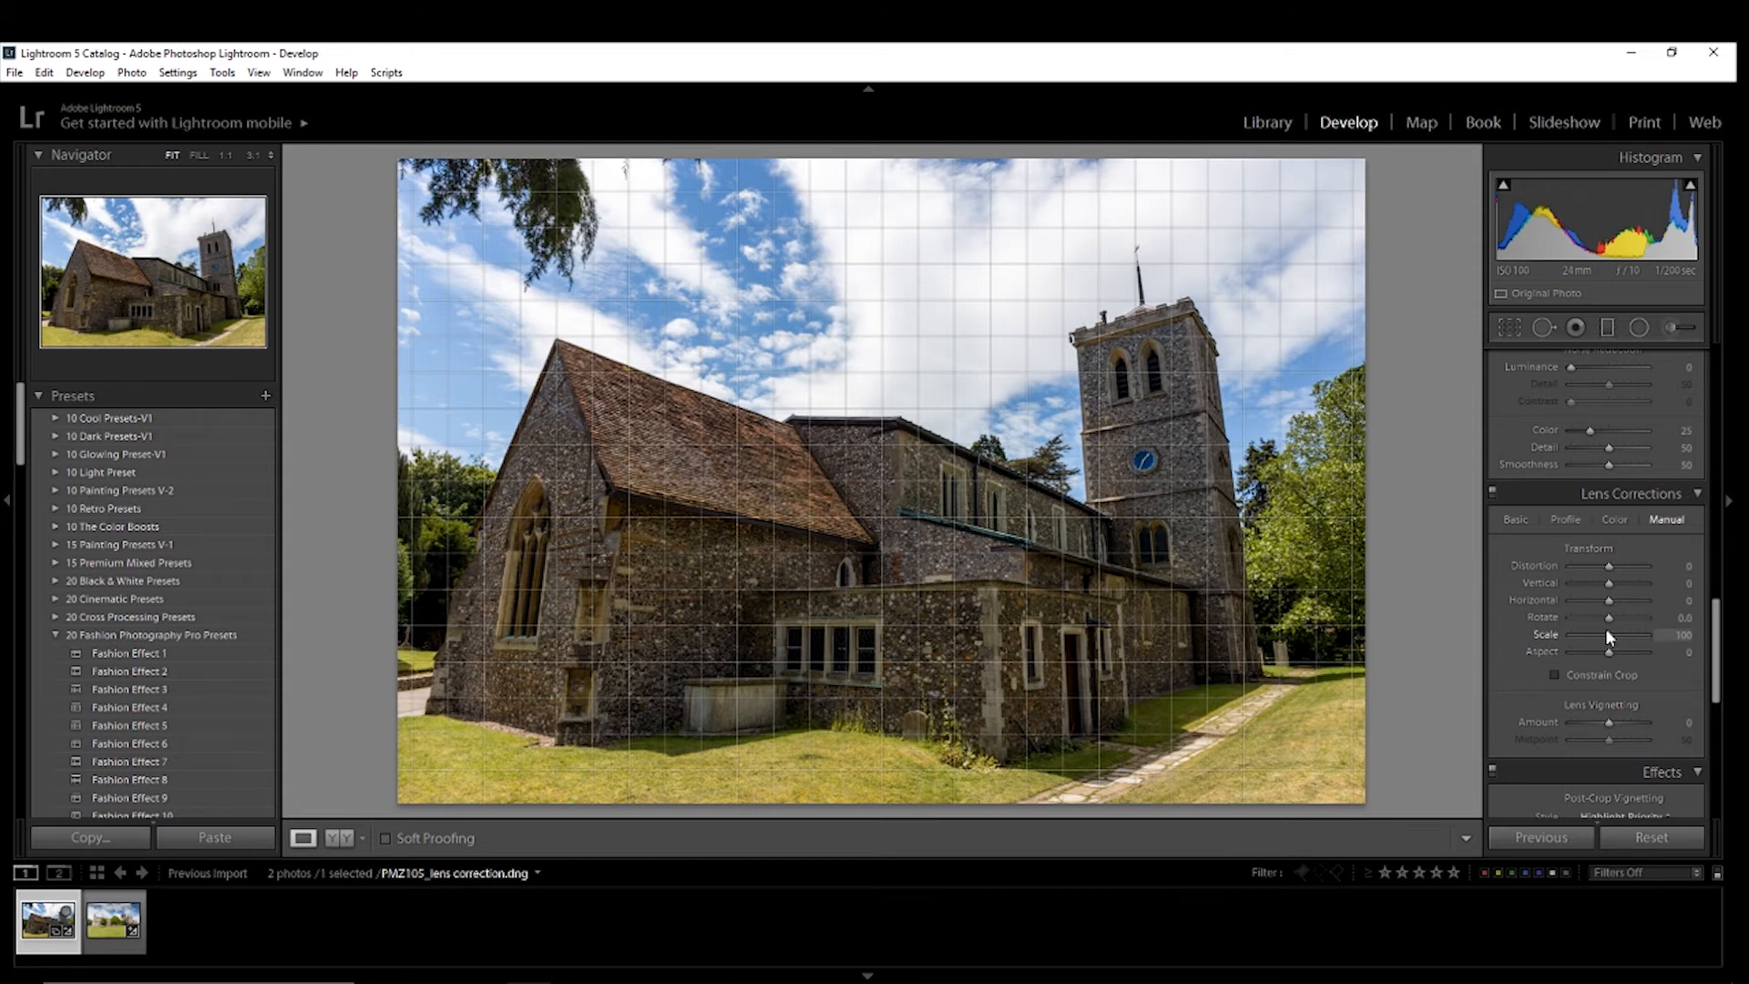
{"action": "left_click", "coordinate": [1514, 522]}
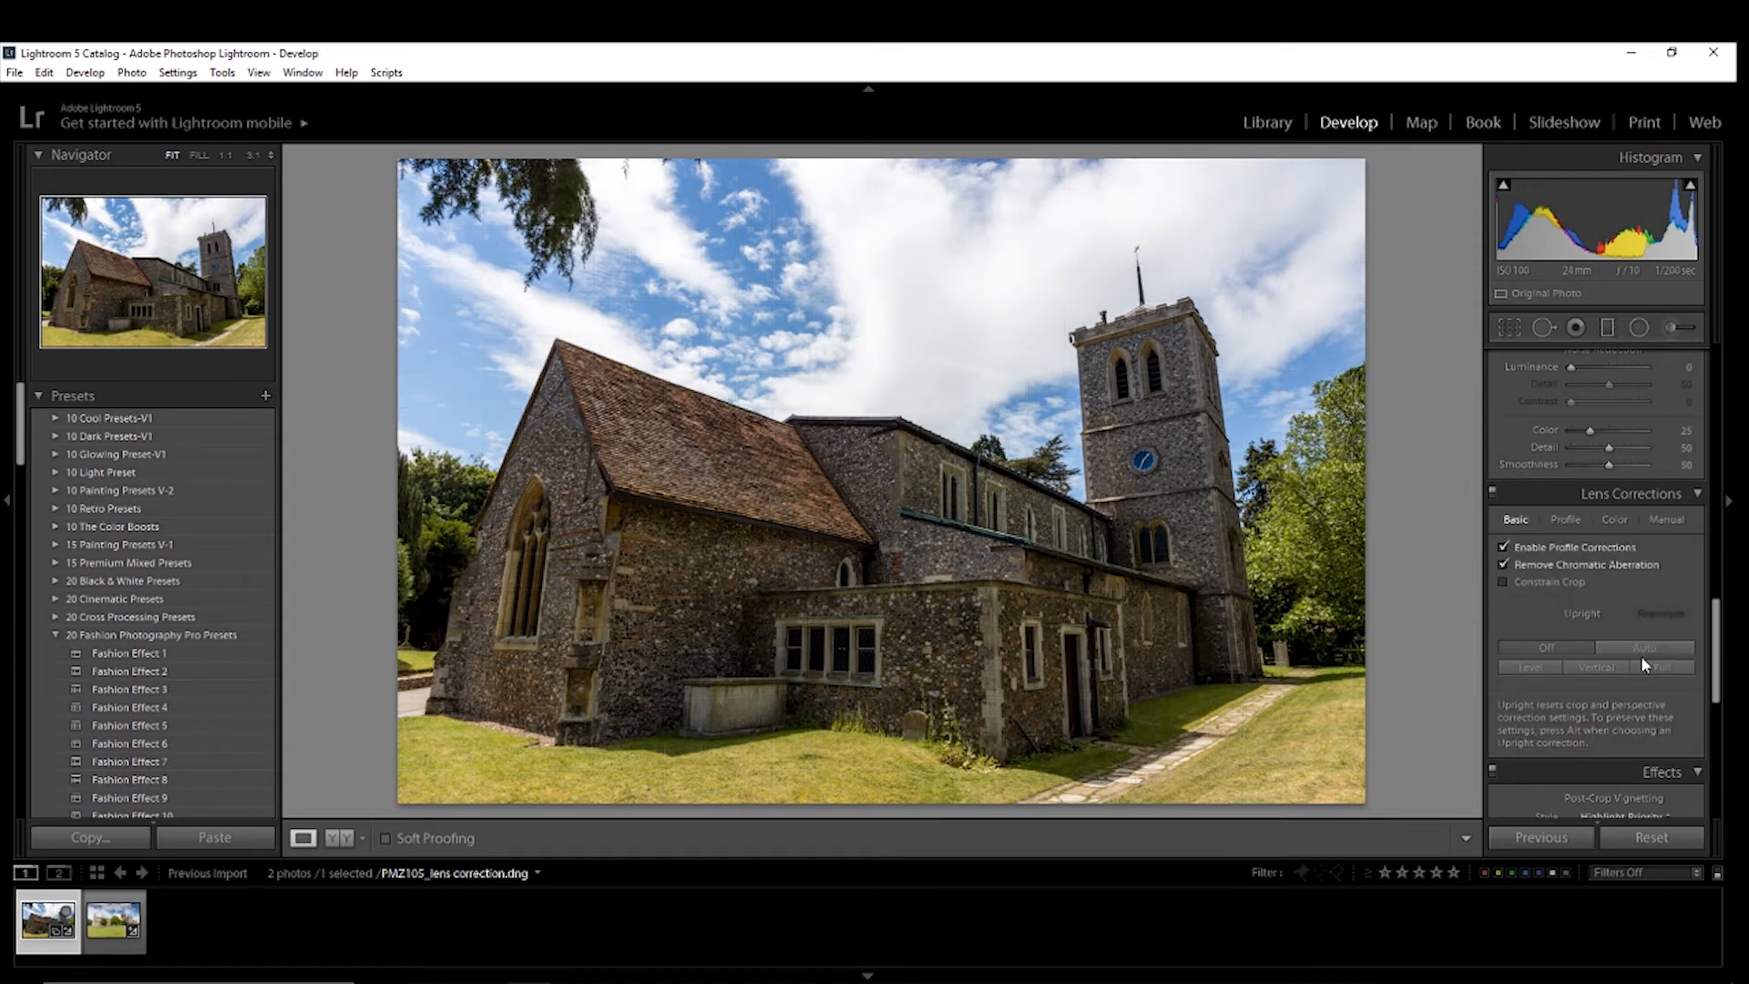
{"action": "left_click", "coordinate": [1574, 663]}
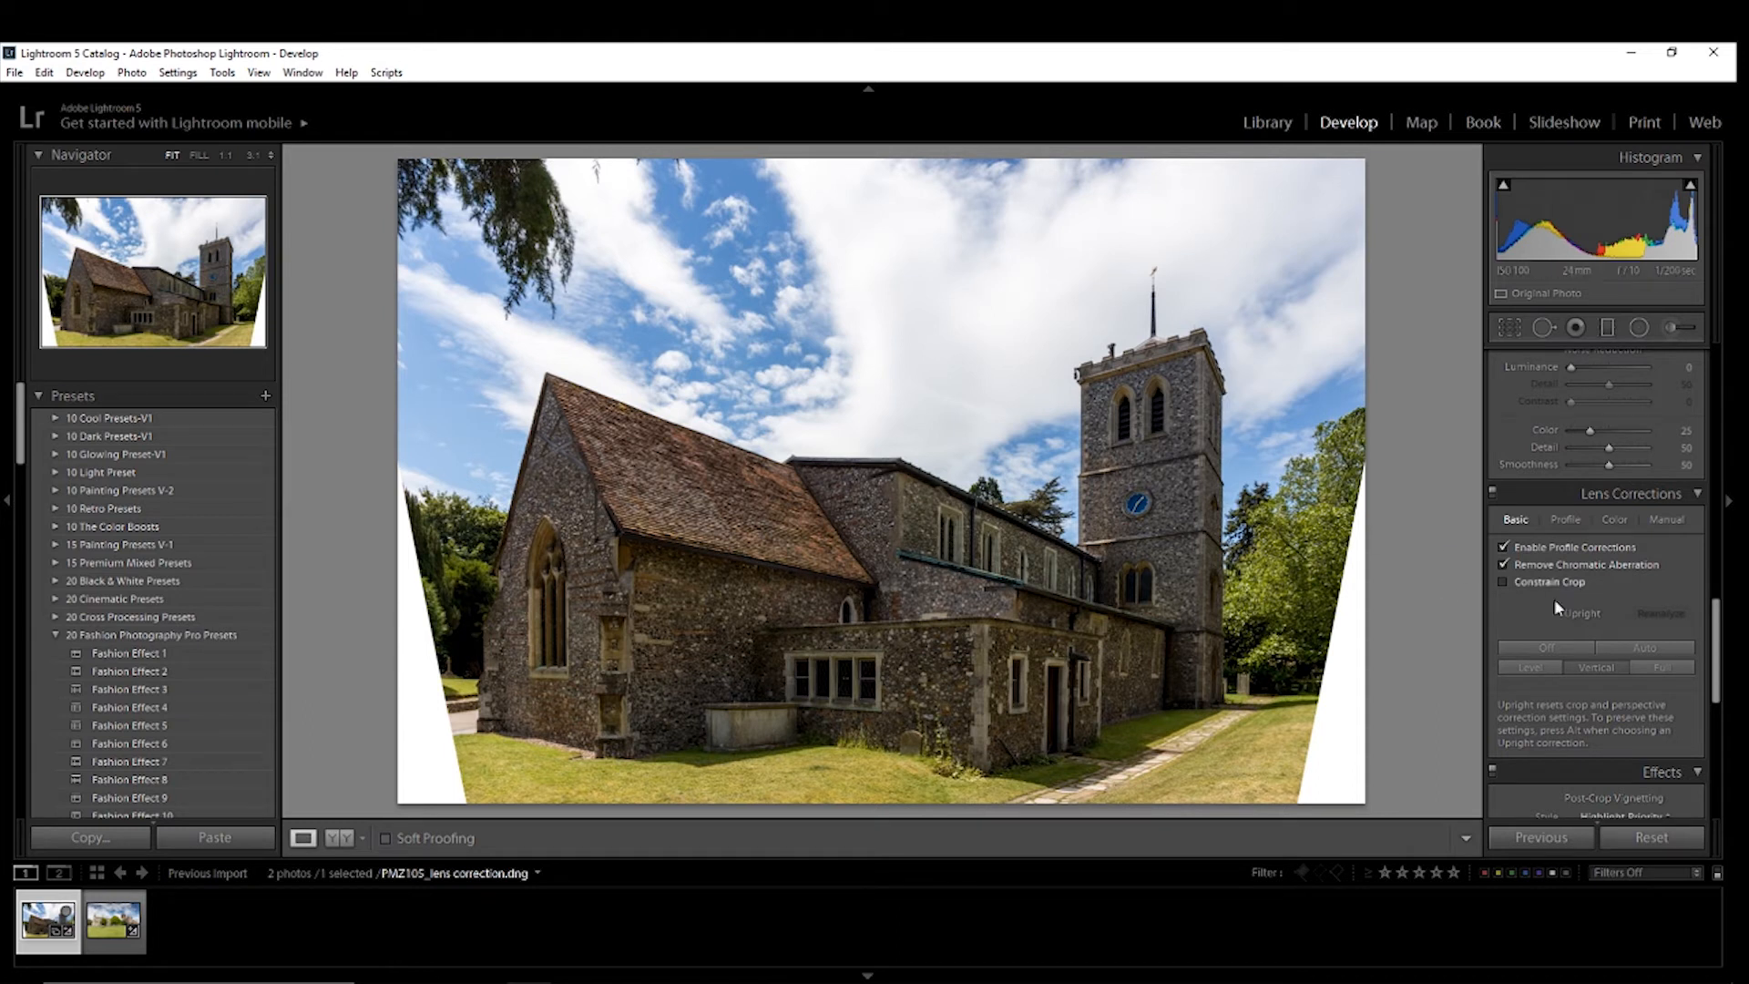
{"action": "left_click", "coordinate": [1676, 515]}
{"action": "left_click", "coordinate": [1612, 567]}
{"action": "left_click", "coordinate": [1605, 563]}
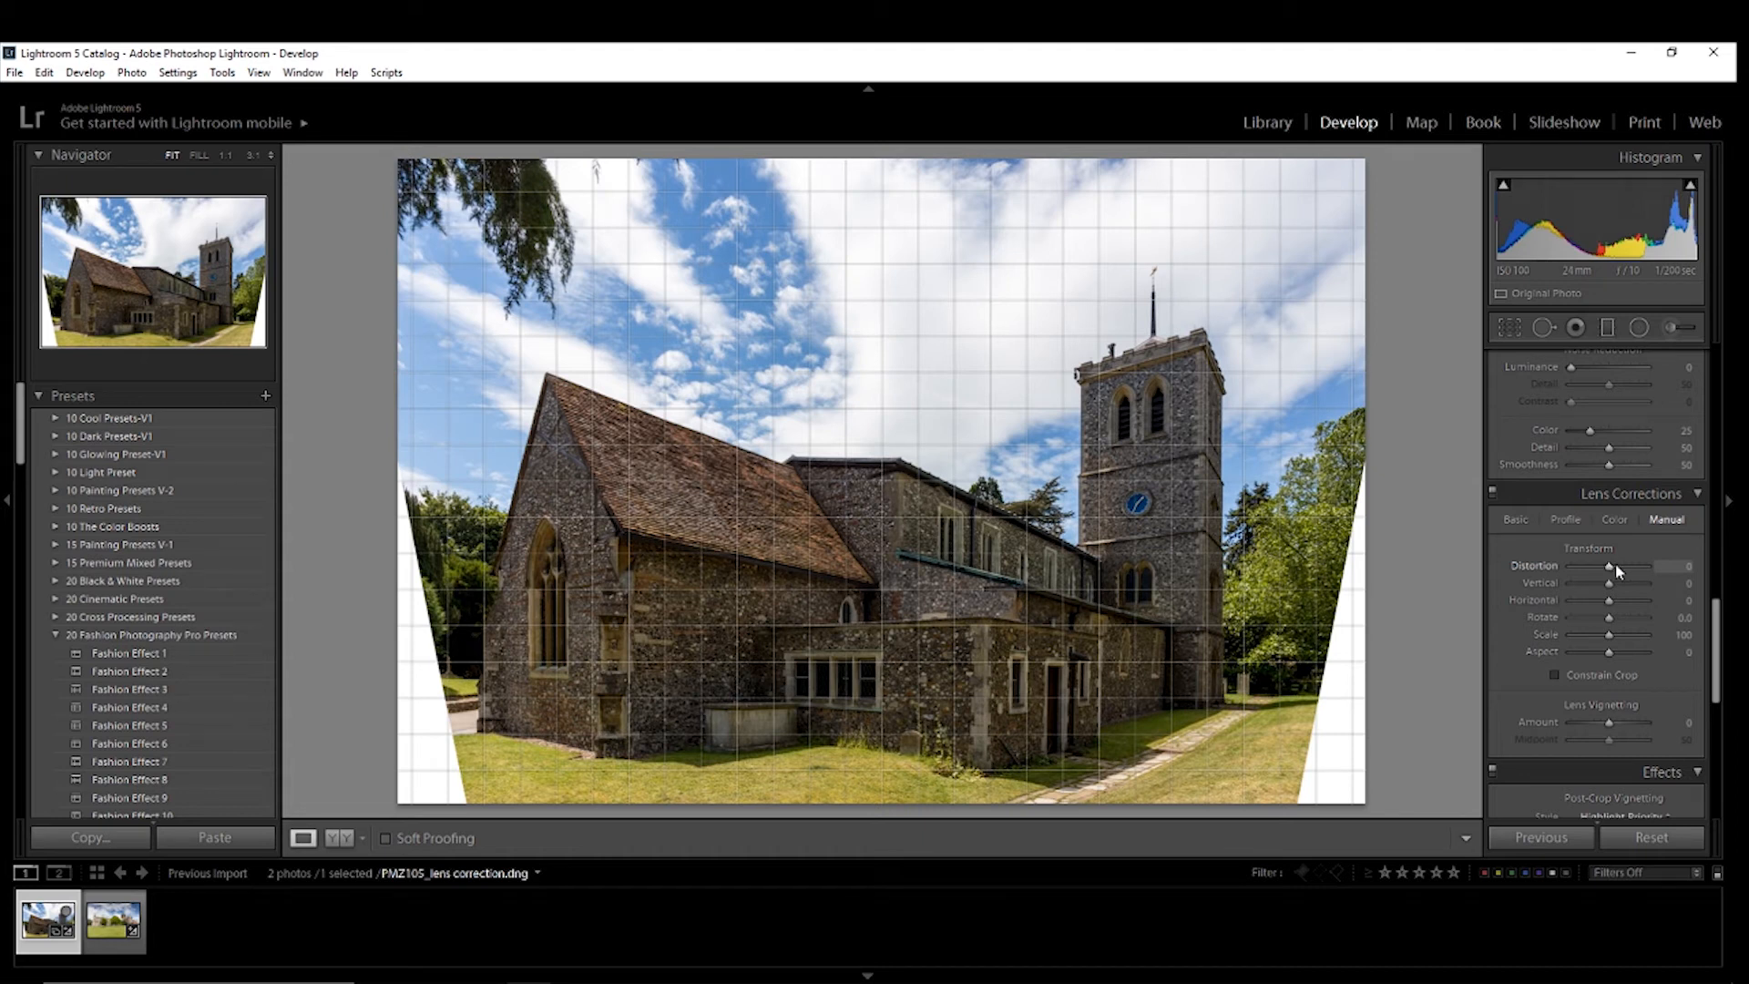
{"action": "left_click", "coordinate": [1520, 519]}
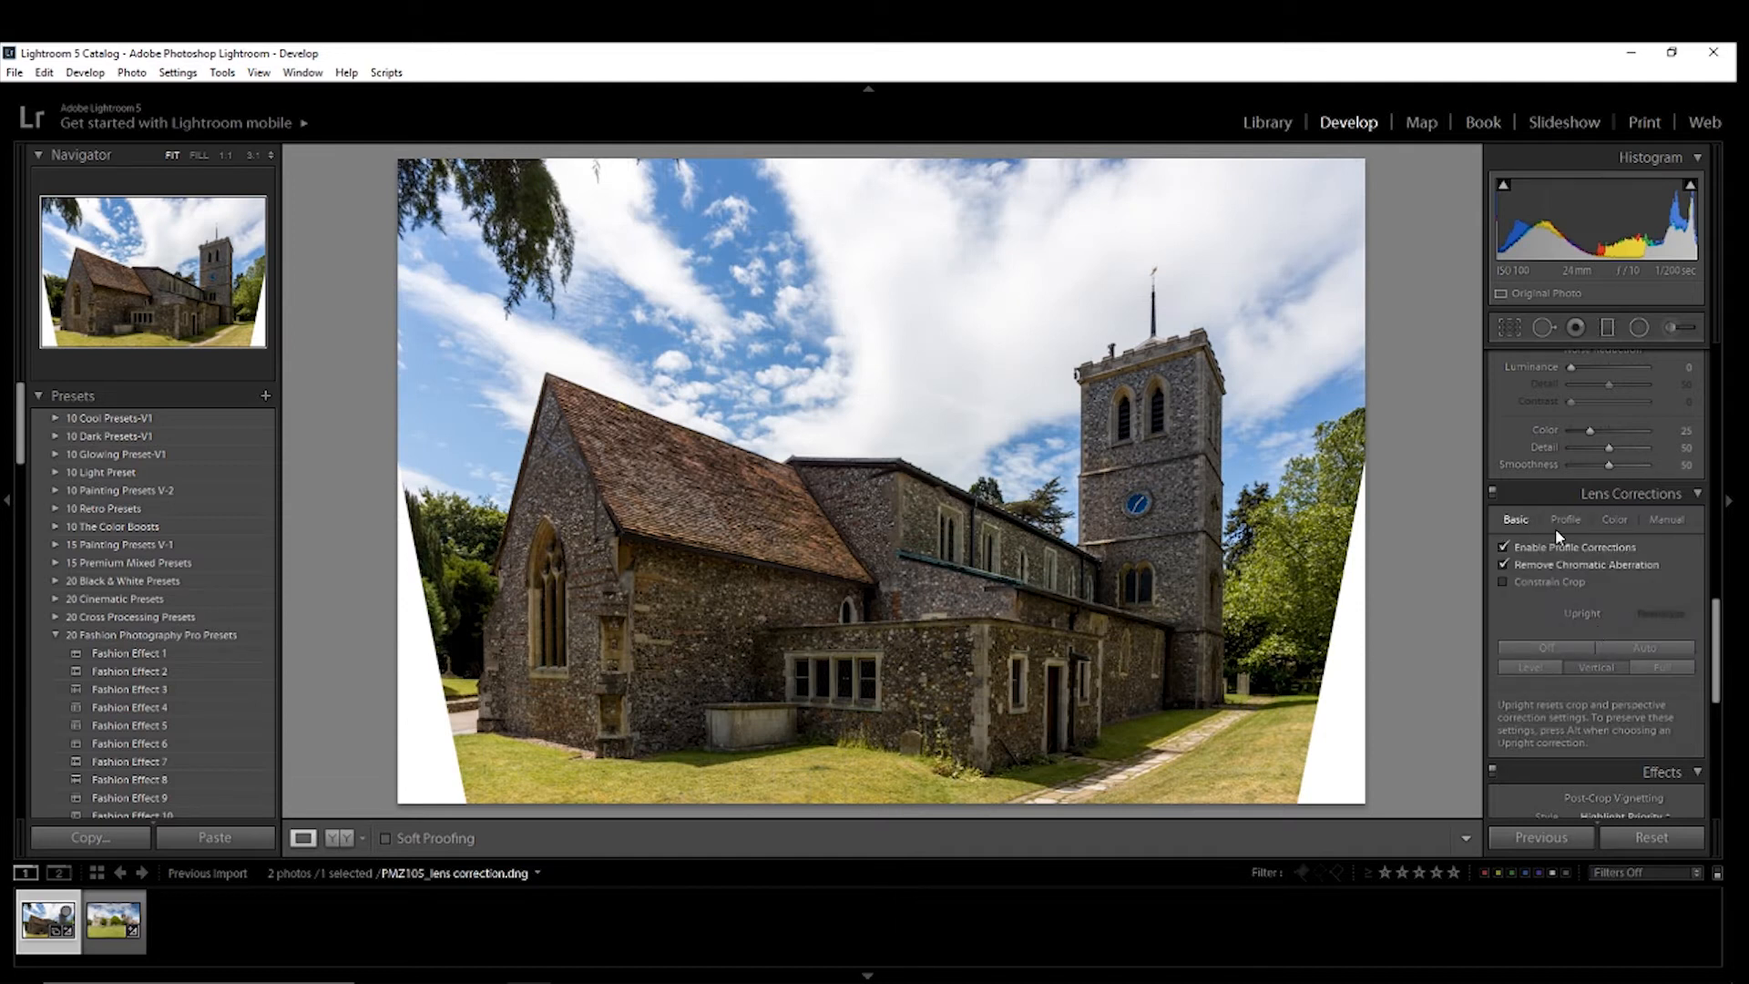
{"action": "left_click", "coordinate": [1552, 647]}
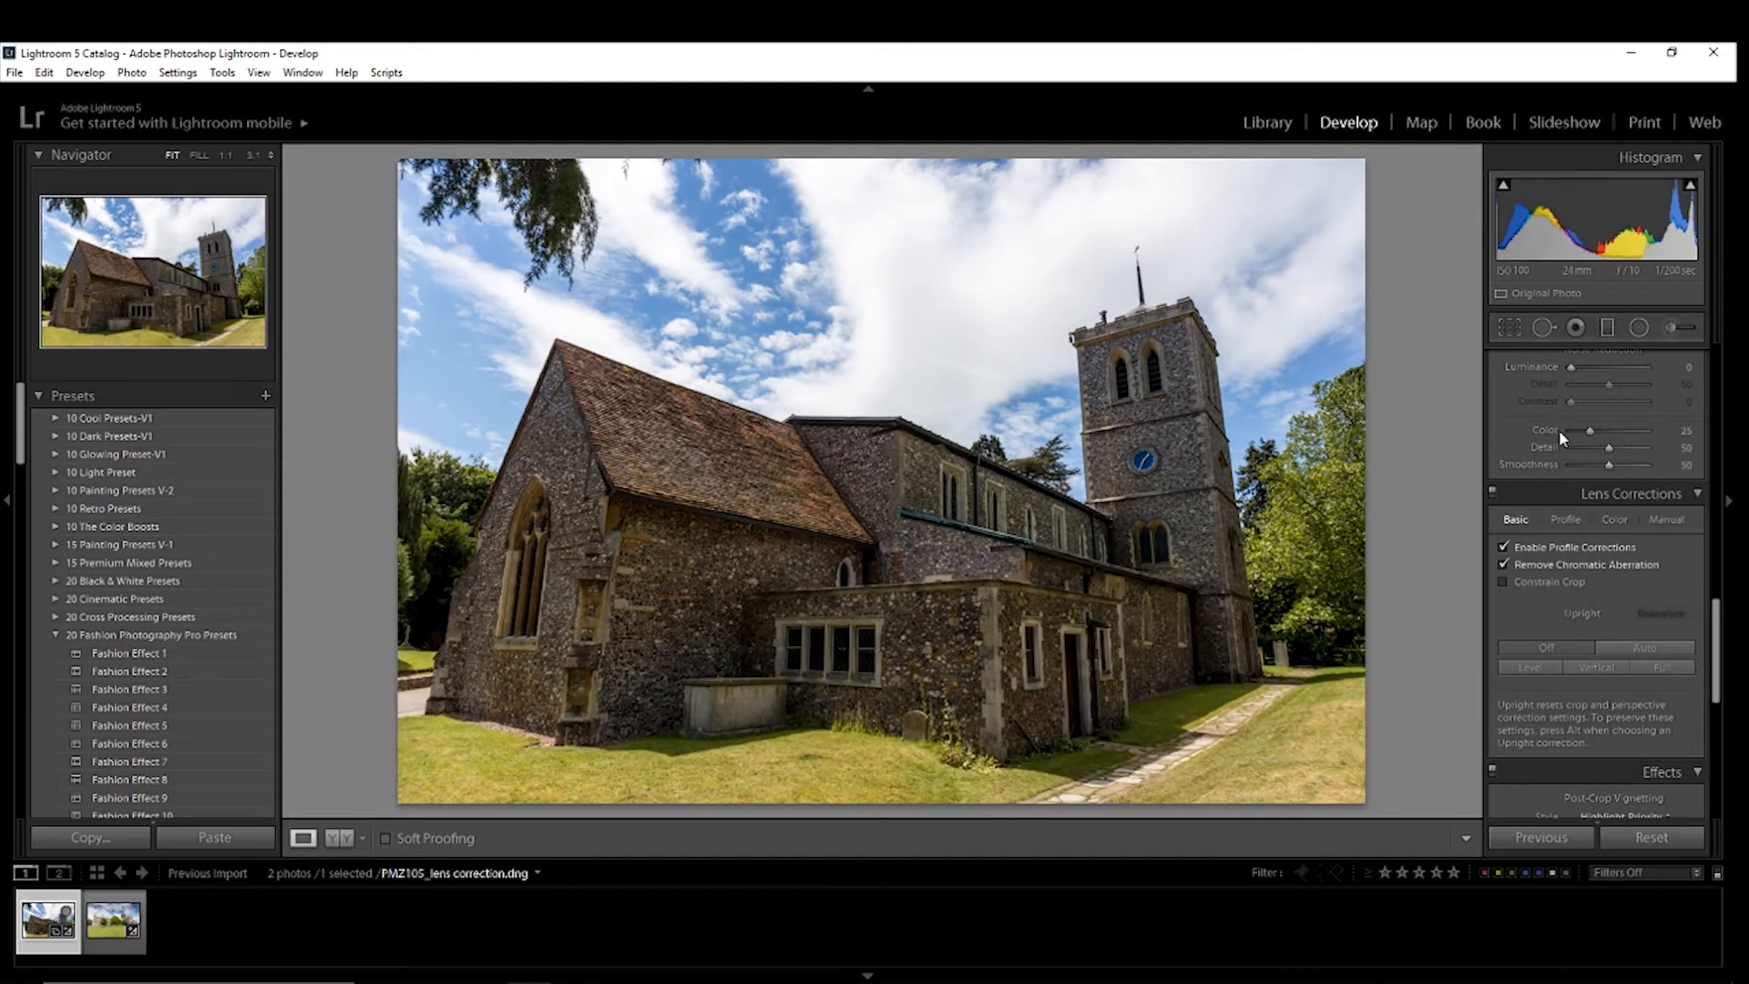
Try a manual lens Distortion of 17 on the church photo and reset it to 0
{"action": "left_click", "coordinate": [1663, 520]}
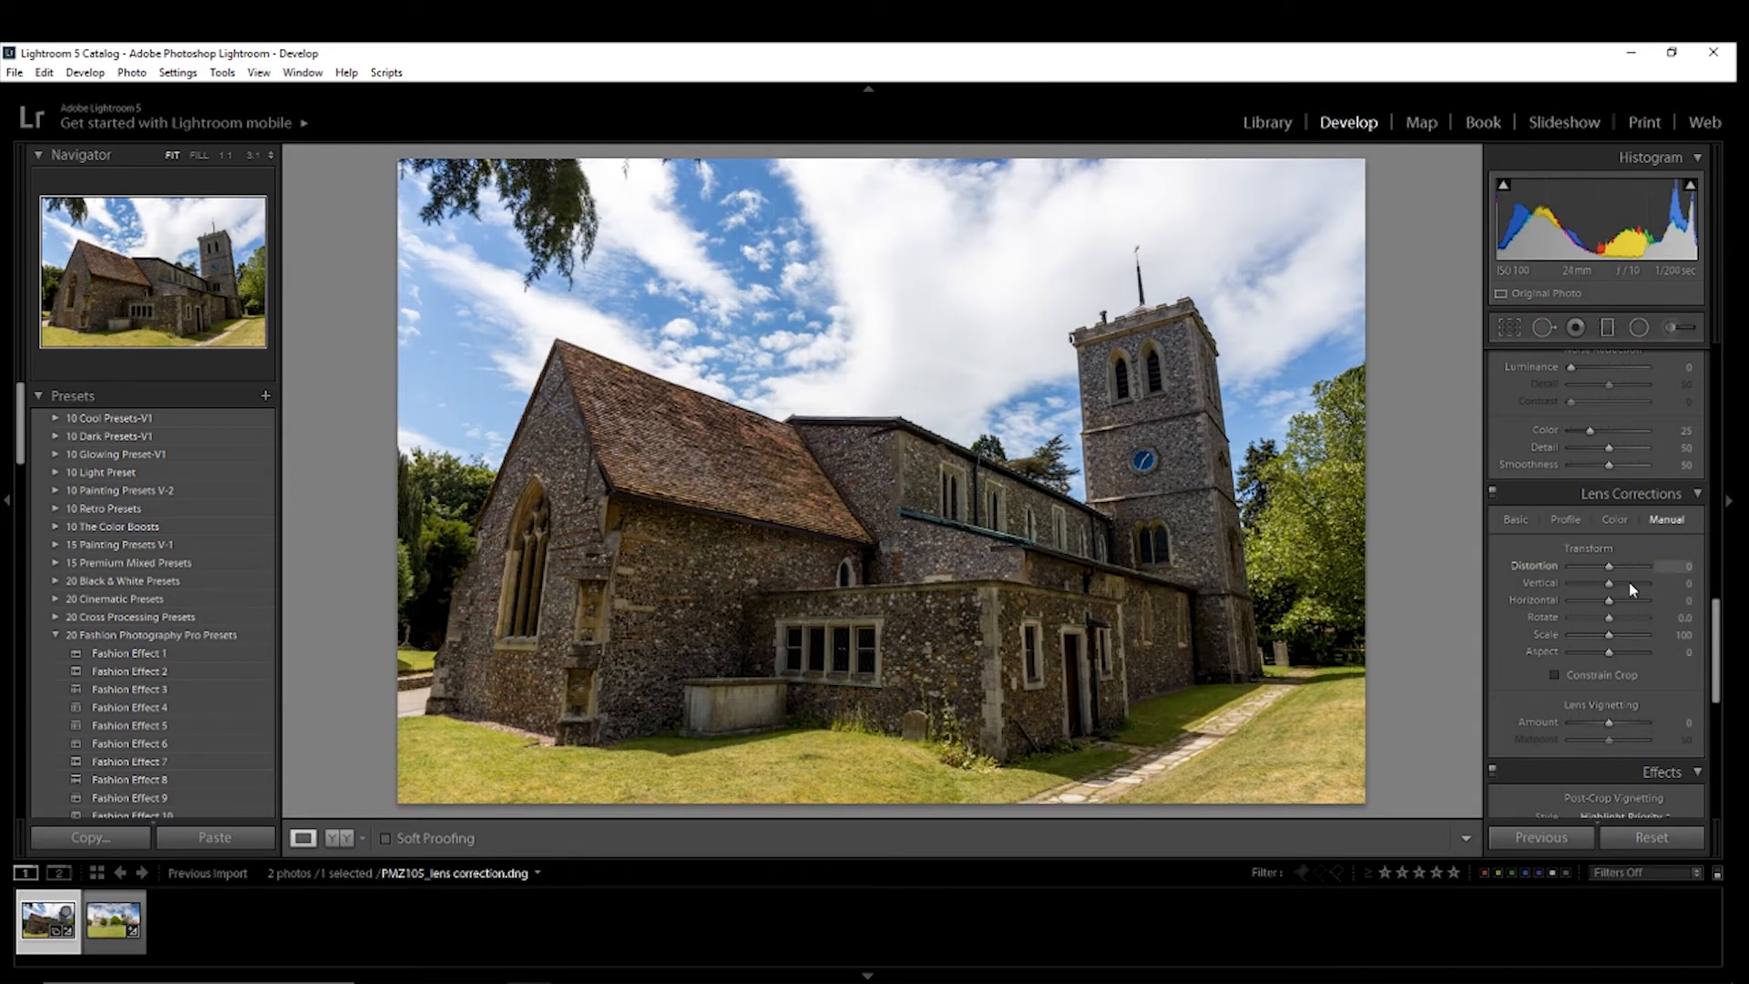
{"action": "mouse_move", "coordinate": [1609, 566]}
{"action": "left_mouse_down"}
{"action": "mouse_move", "coordinate": [1629, 567]}
{"action": "mouse_move", "coordinate": [1590, 566]}
{"action": "mouse_move", "coordinate": [1615, 574]}
{"action": "left_mouse_up"}
{"action": "left_click", "coordinate": [1683, 570]}
{"action": "type", "text": "17"}
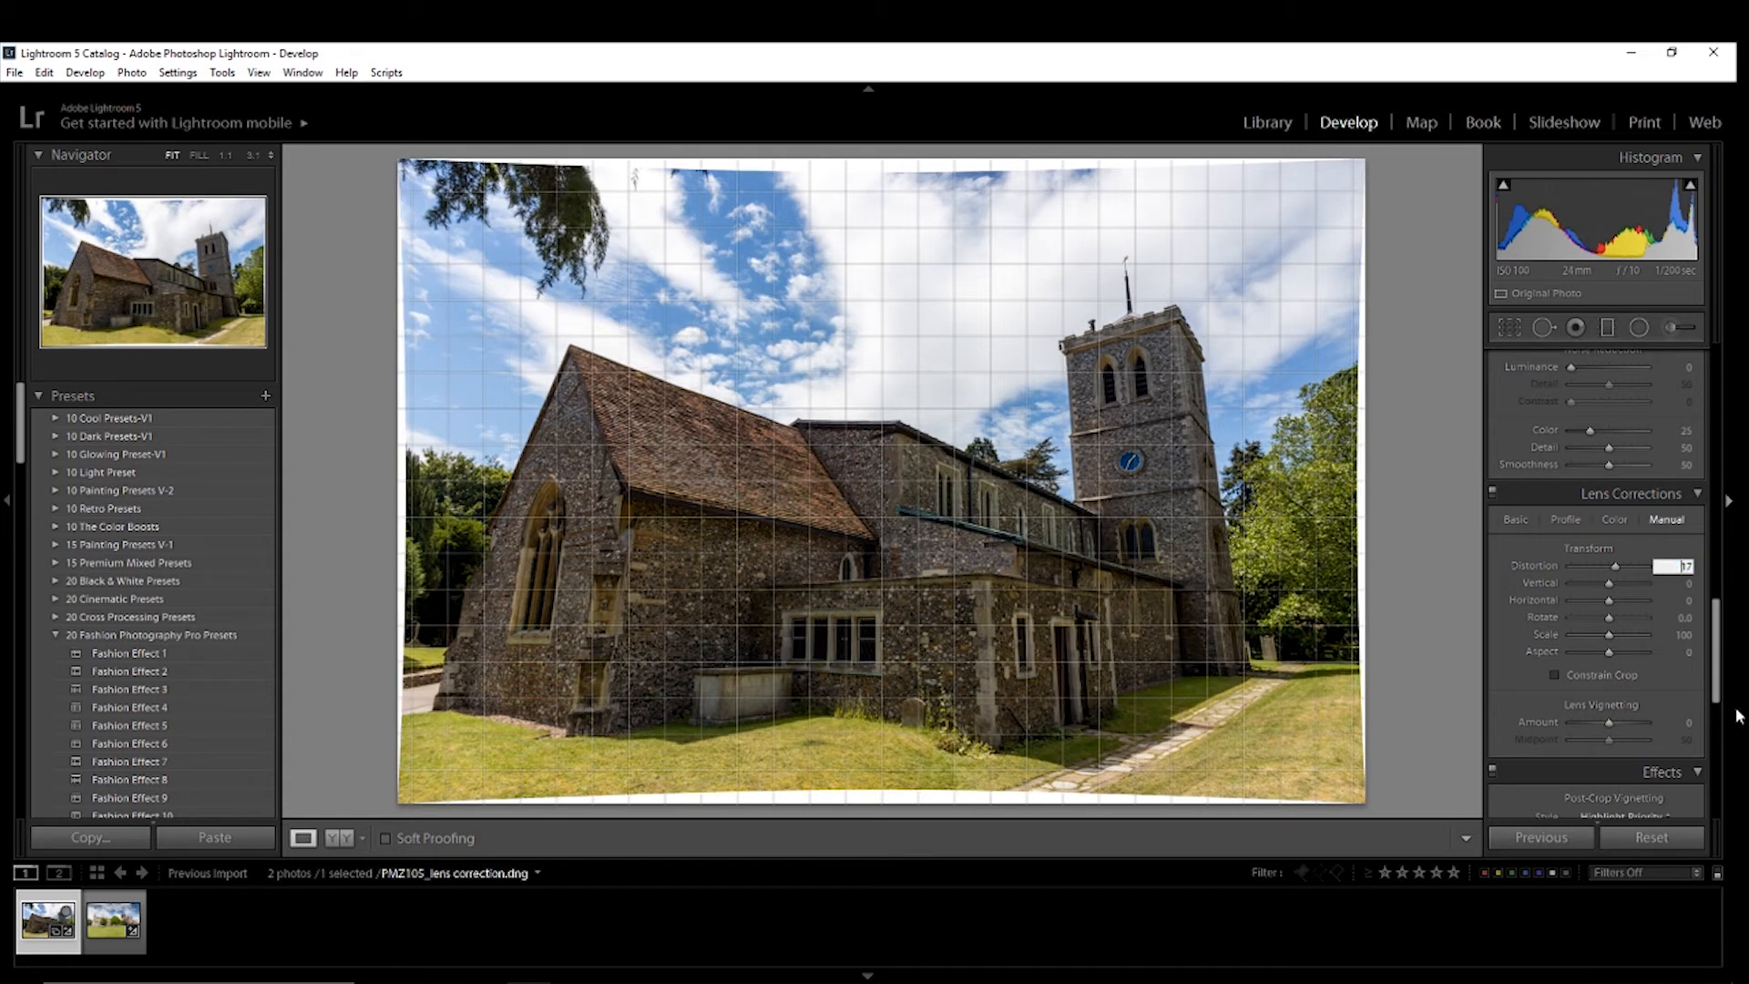
{"action": "key", "text": "BackSpace"}
{"action": "key", "text": "BackSpace"}
{"action": "type", "text": "0"}
{"action": "key", "text": "Return"}
Set the manual Vertical transform to about -38 to straighten the church's tower and walls
{"action": "left_click_drag", "start_coordinate": [1609, 583], "coordinate": [1594, 583]}
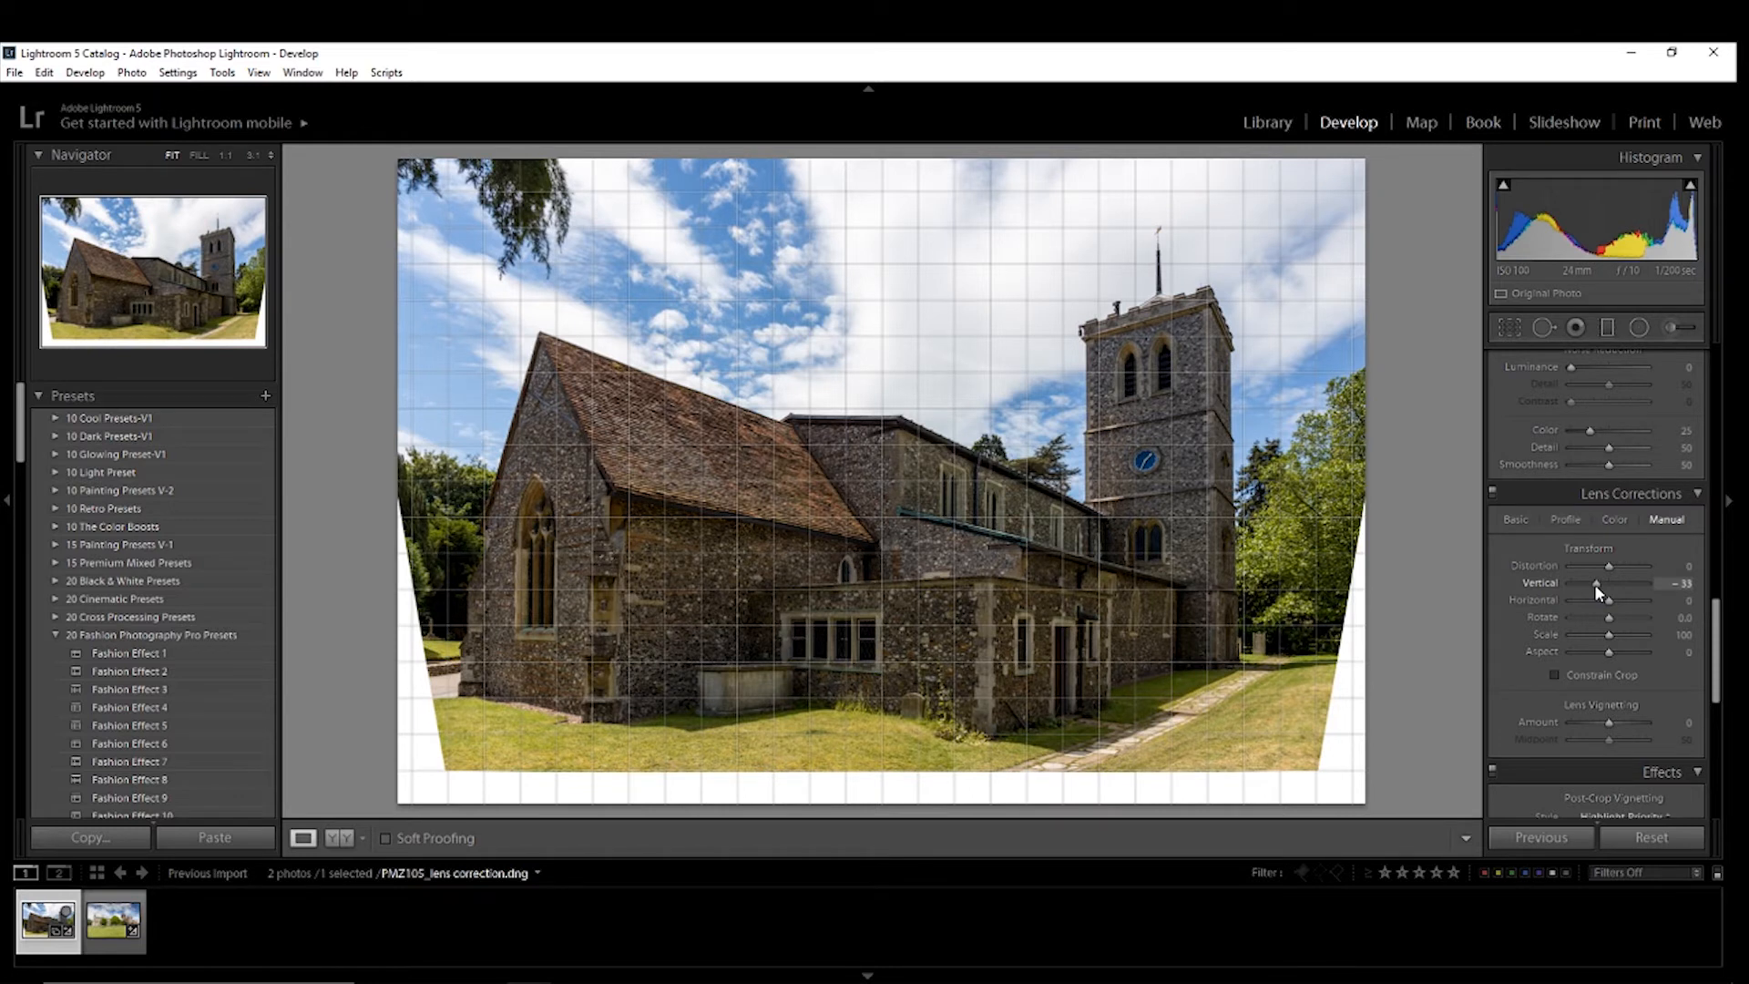
{"action": "left_click_drag", "start_coordinate": [1594, 583], "coordinate": [1593, 583]}
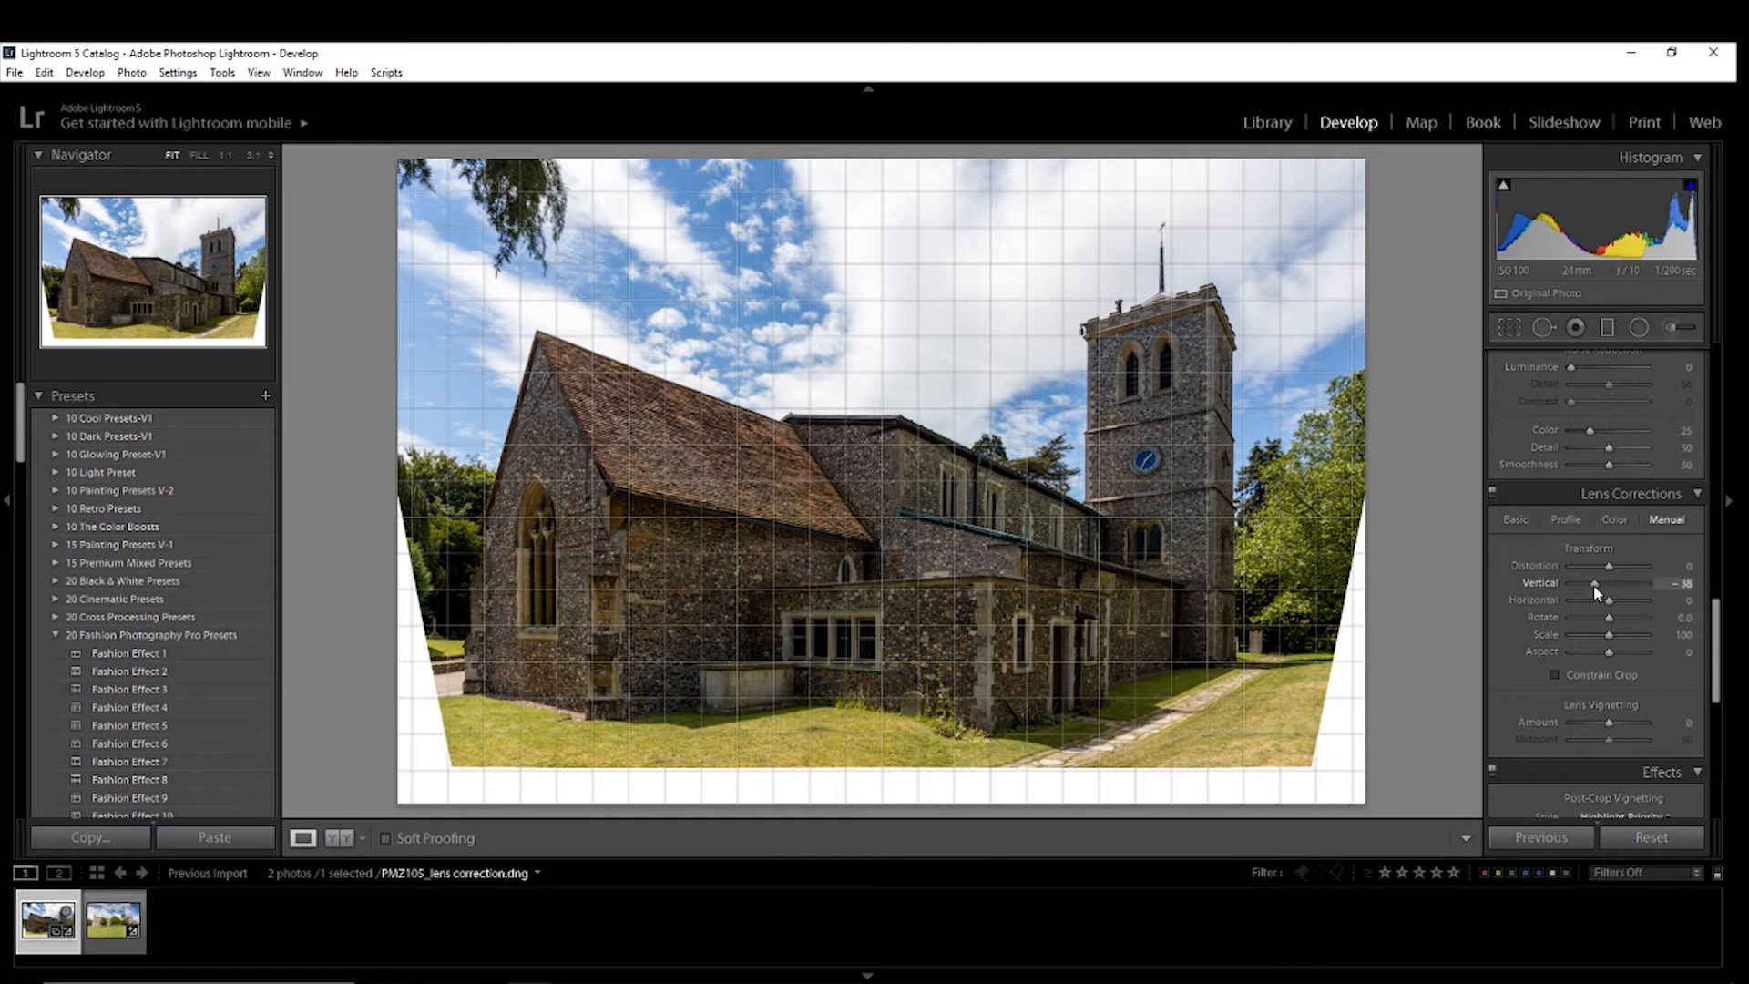
{"action": "left_click_drag", "start_coordinate": [1594, 583], "coordinate": [1612, 602]}
{"action": "left_click_drag", "start_coordinate": [1588, 582], "coordinate": [1588, 582]}
Crop the church photo to cut off the white borders along its bottom and both sides
{"action": "key", "text": "r"}
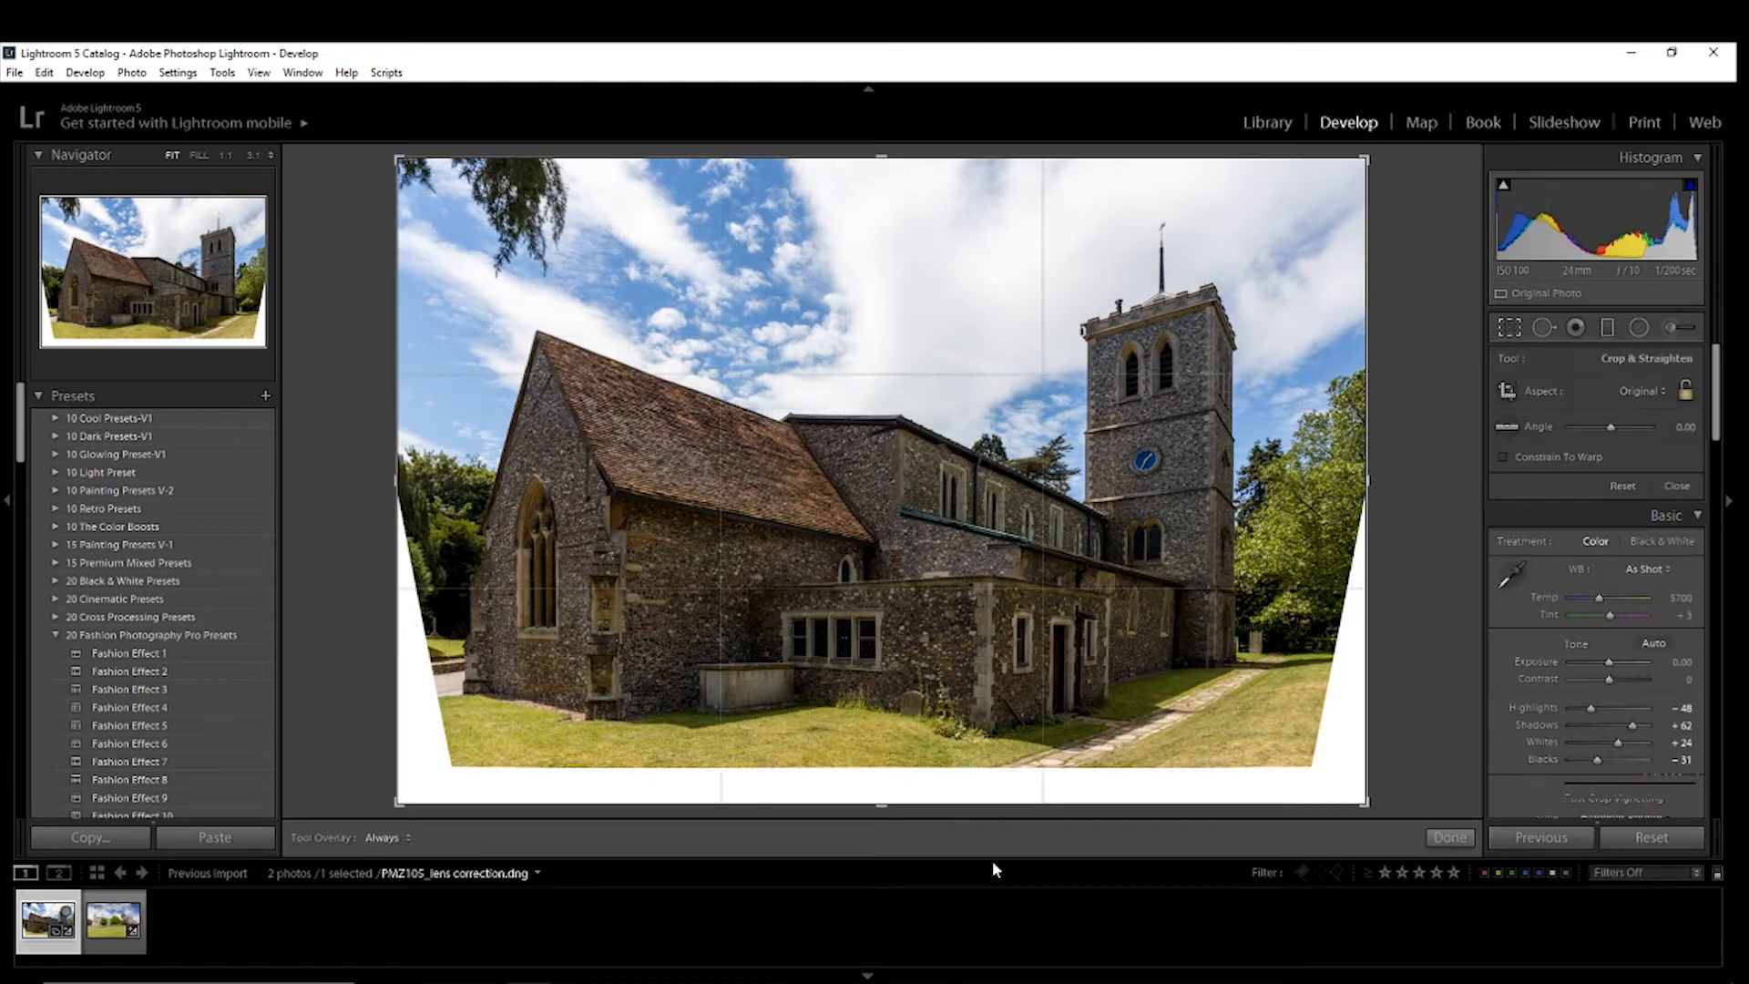
{"action": "left_click_drag", "start_coordinate": [890, 801], "coordinate": [888, 783]}
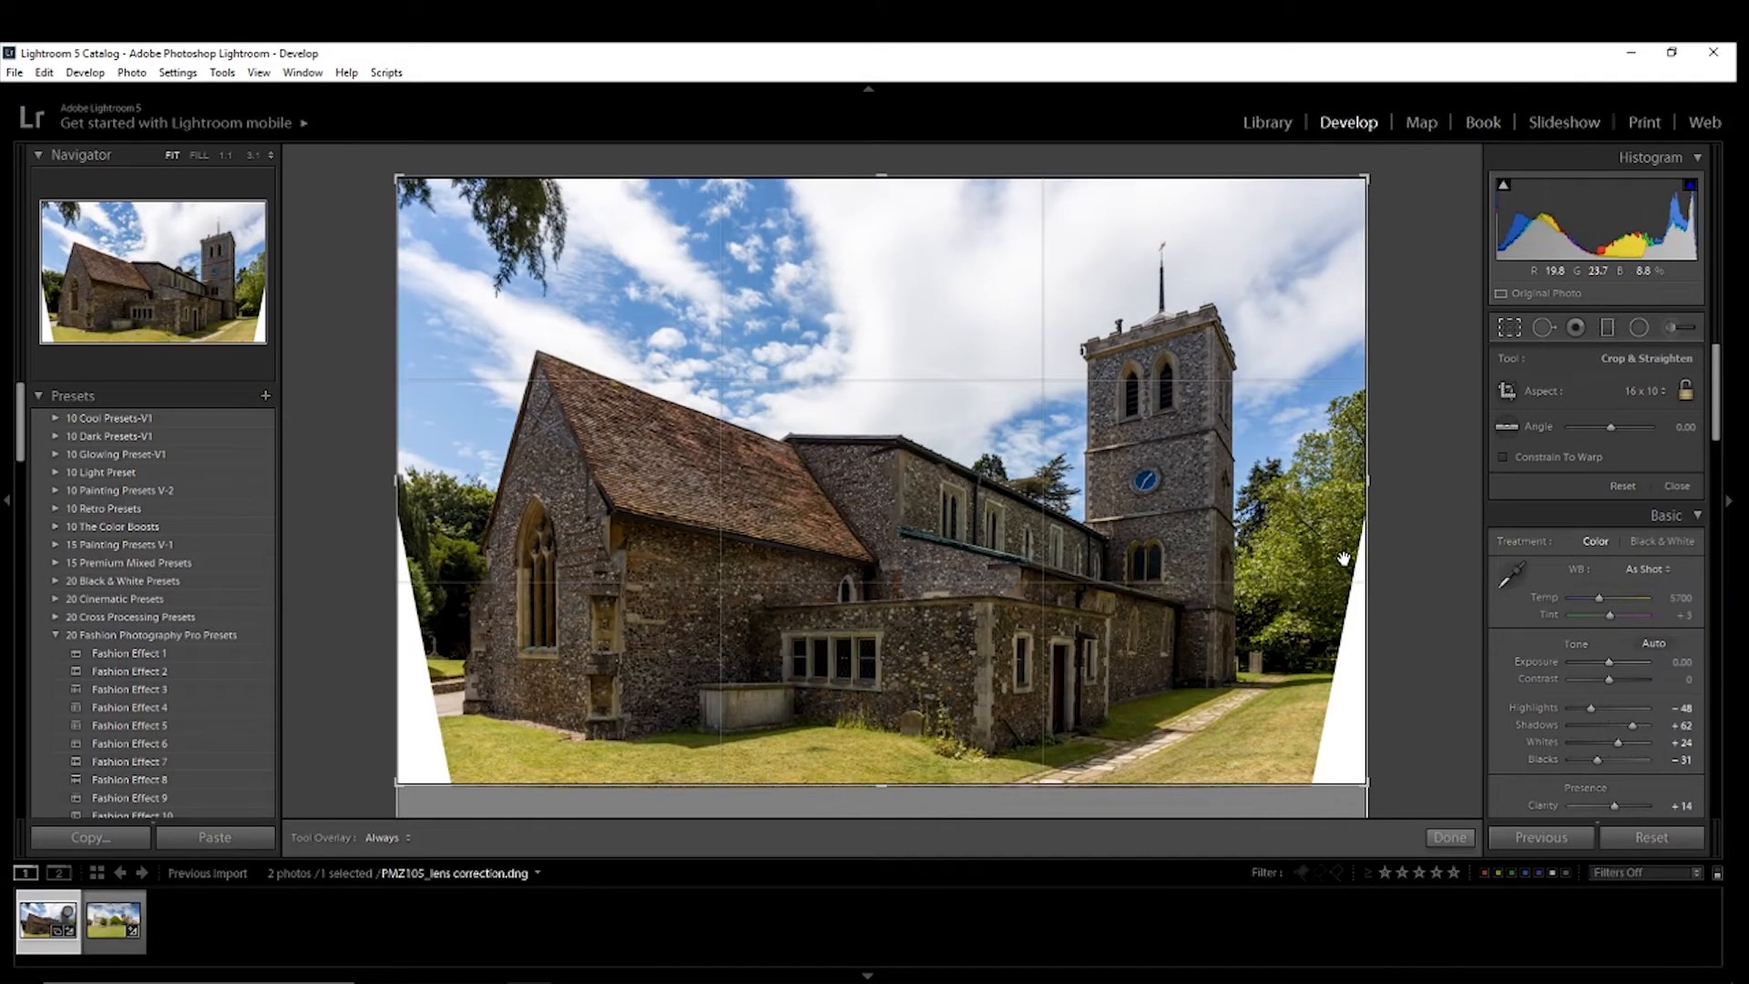
{"action": "left_click_drag", "start_coordinate": [1366, 480], "coordinate": [1317, 480]}
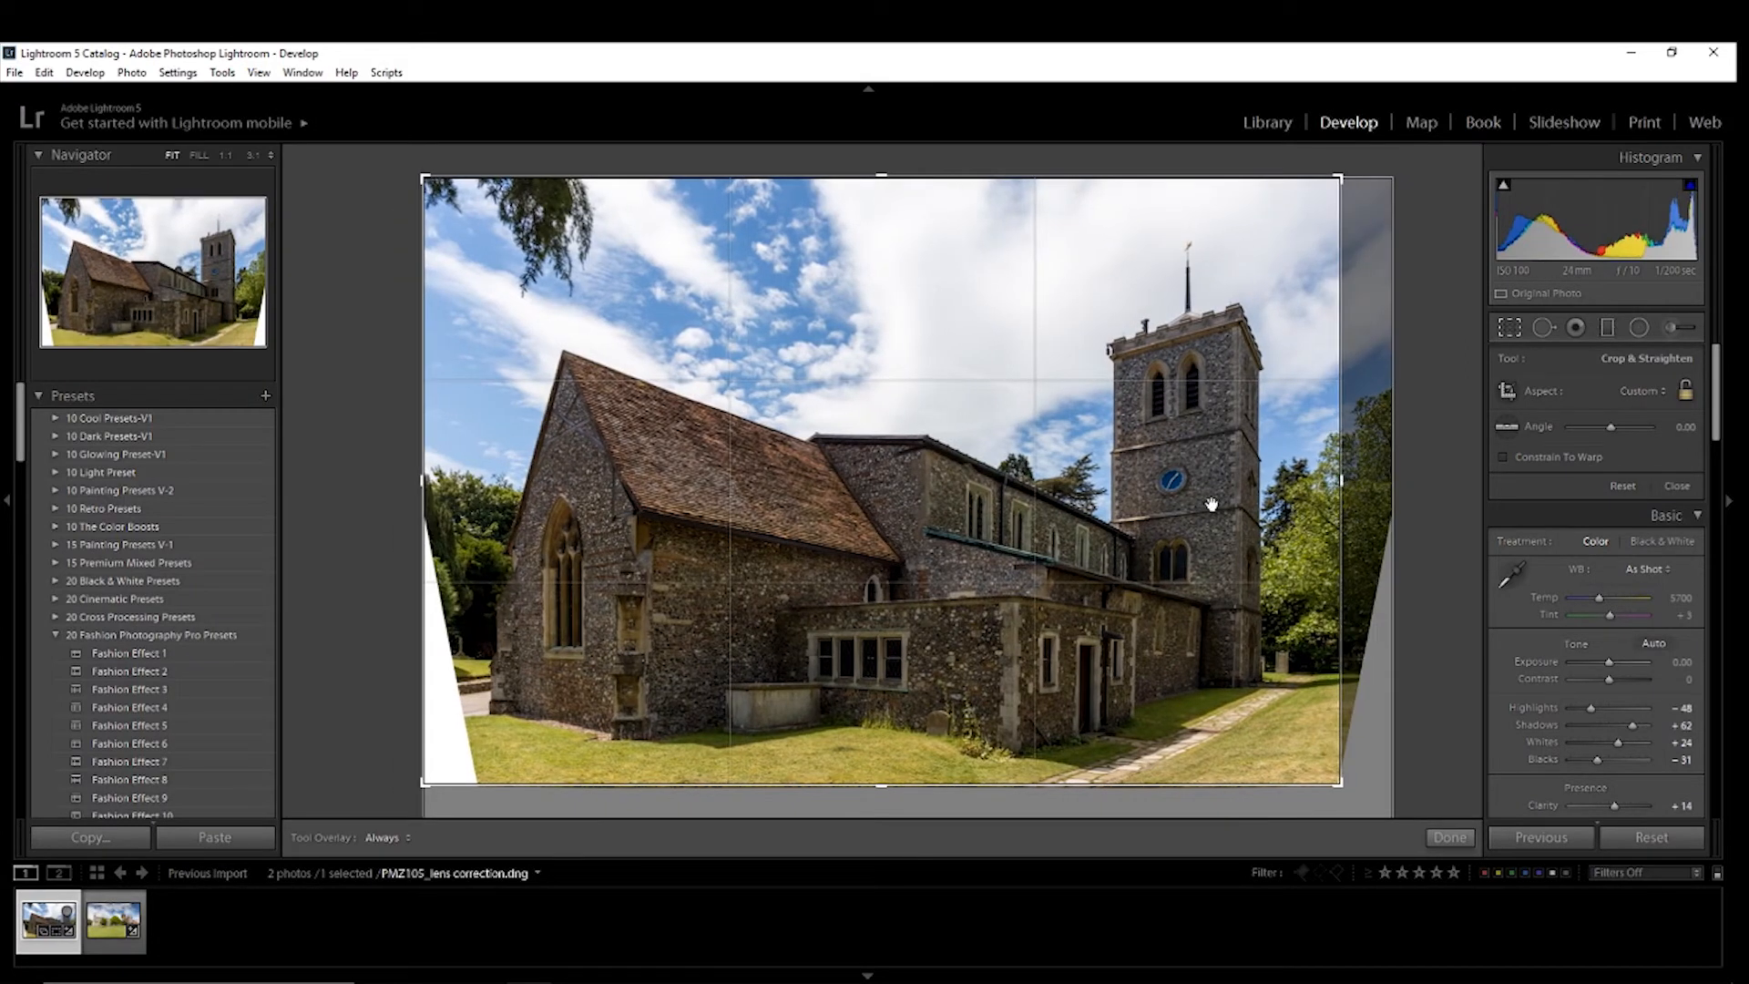
{"action": "left_click_drag", "start_coordinate": [422, 489], "coordinate": [447, 488]}
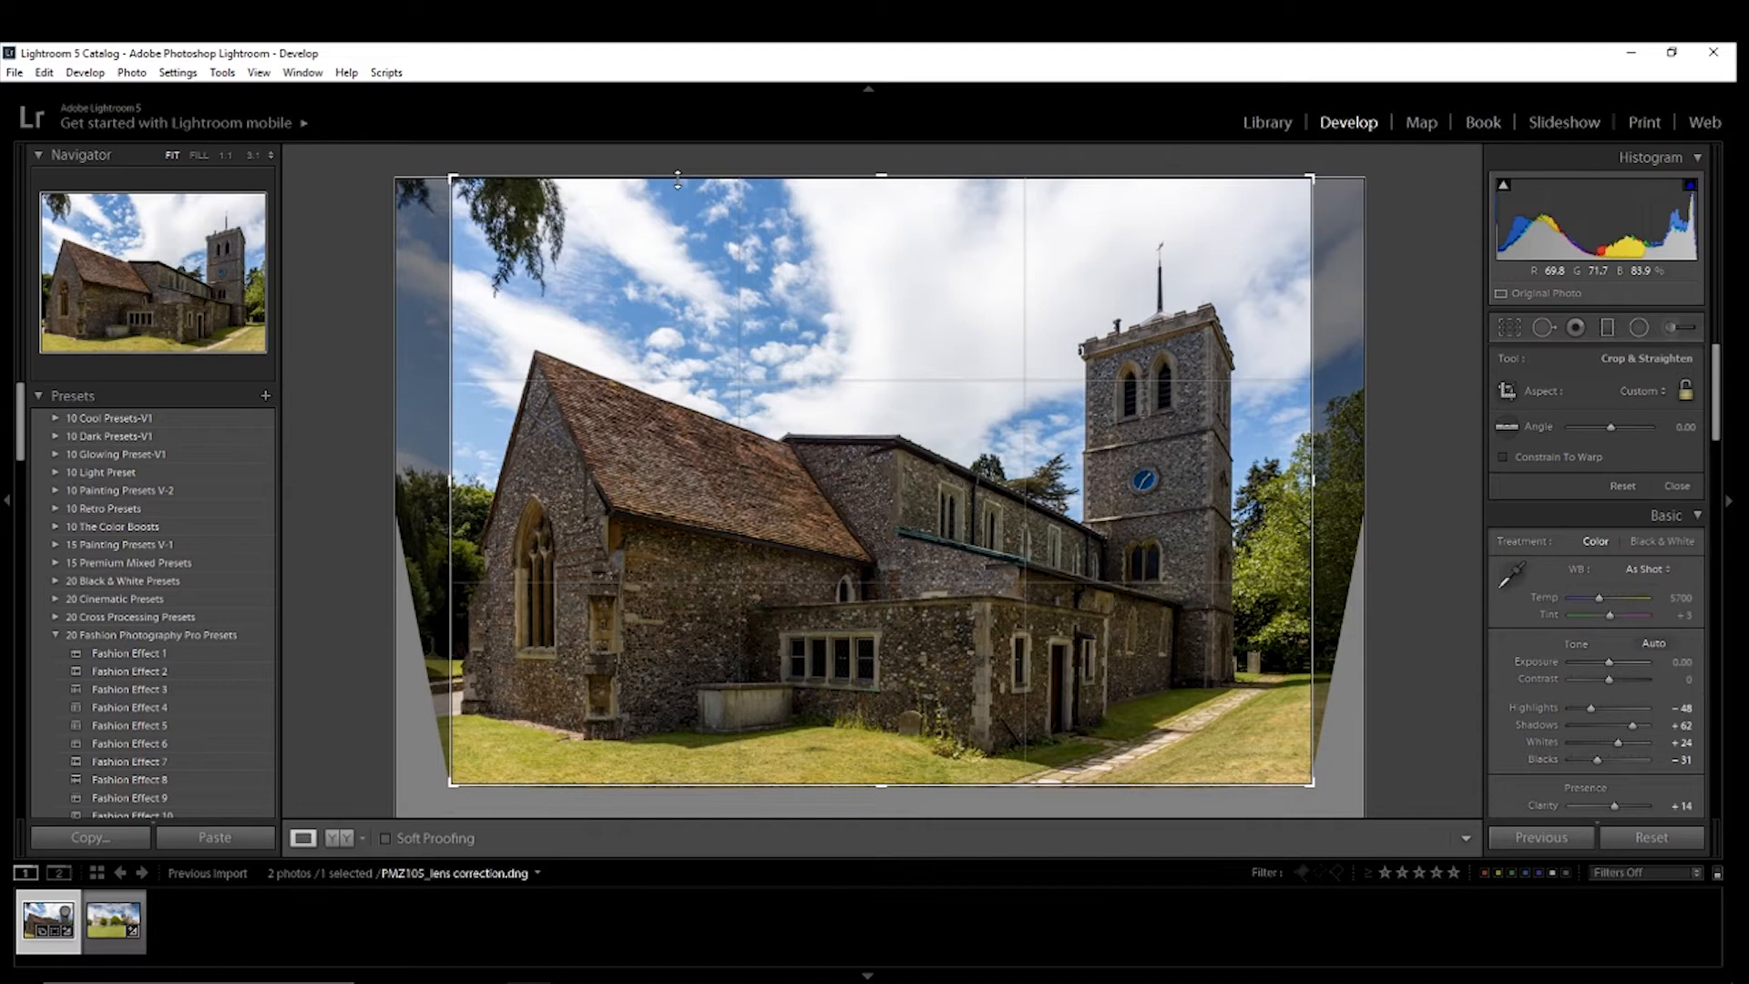
{"action": "key", "text": "Return"}
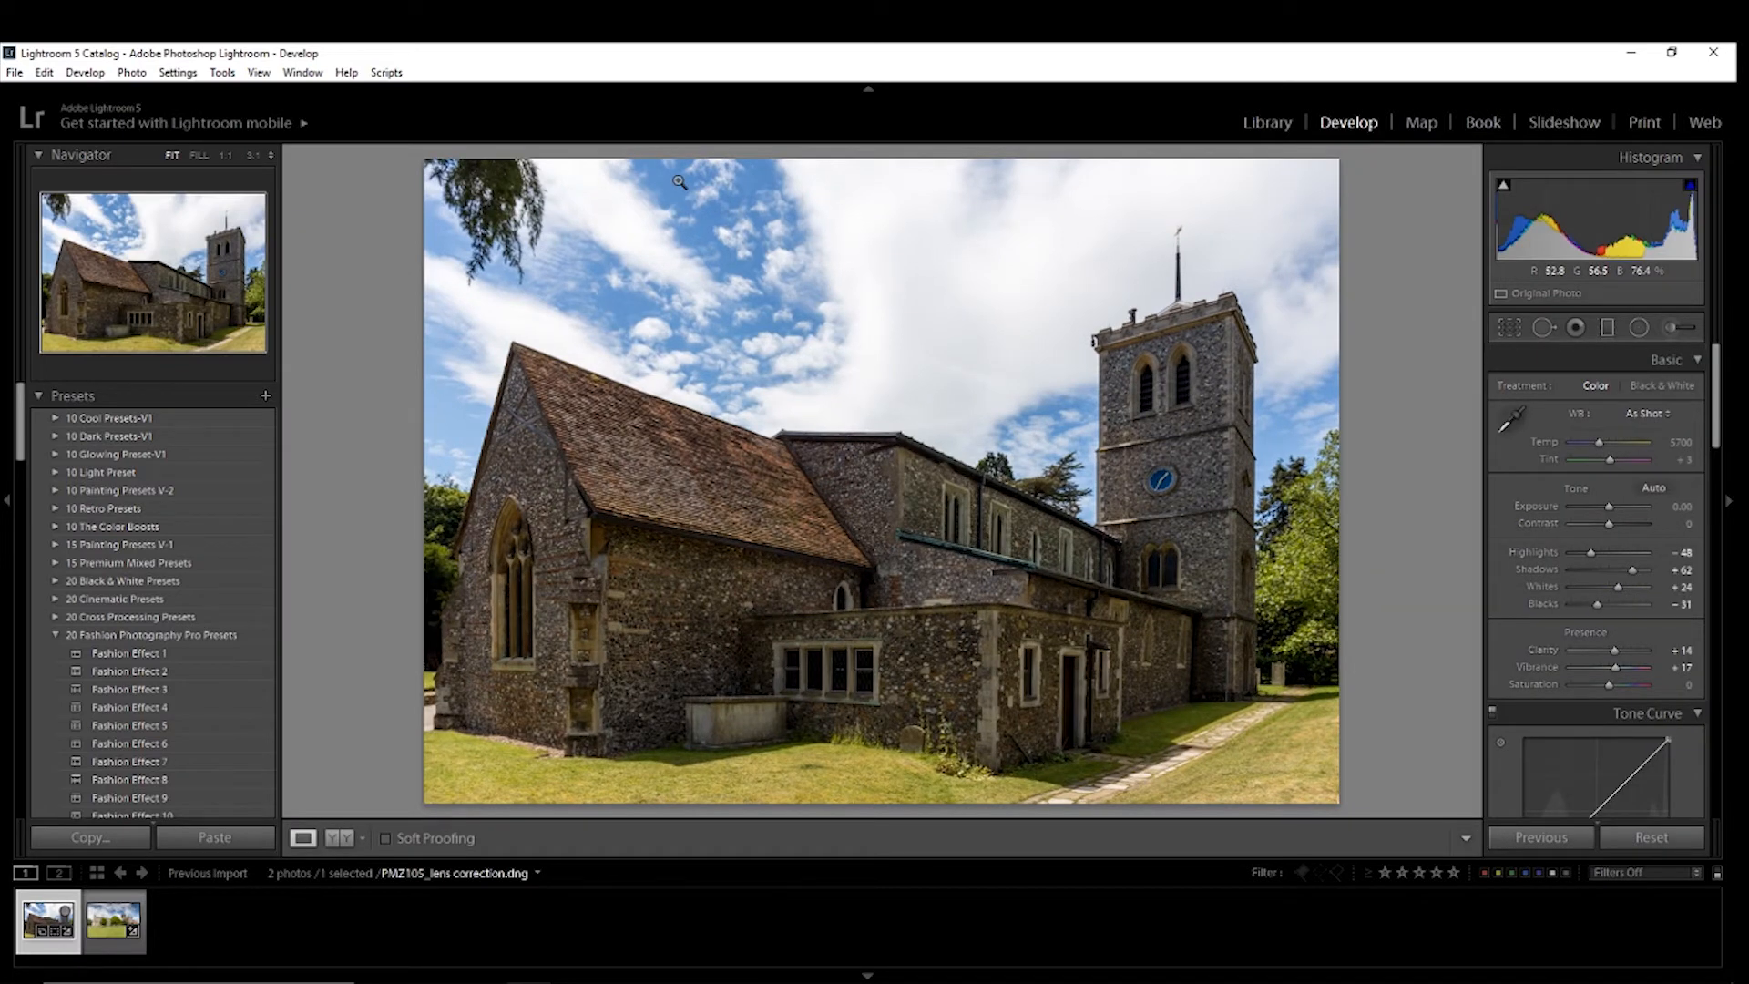
Compare the corrected and cropped church photo repeatedly with its before version
{"action": "key", "text": "backslash"}
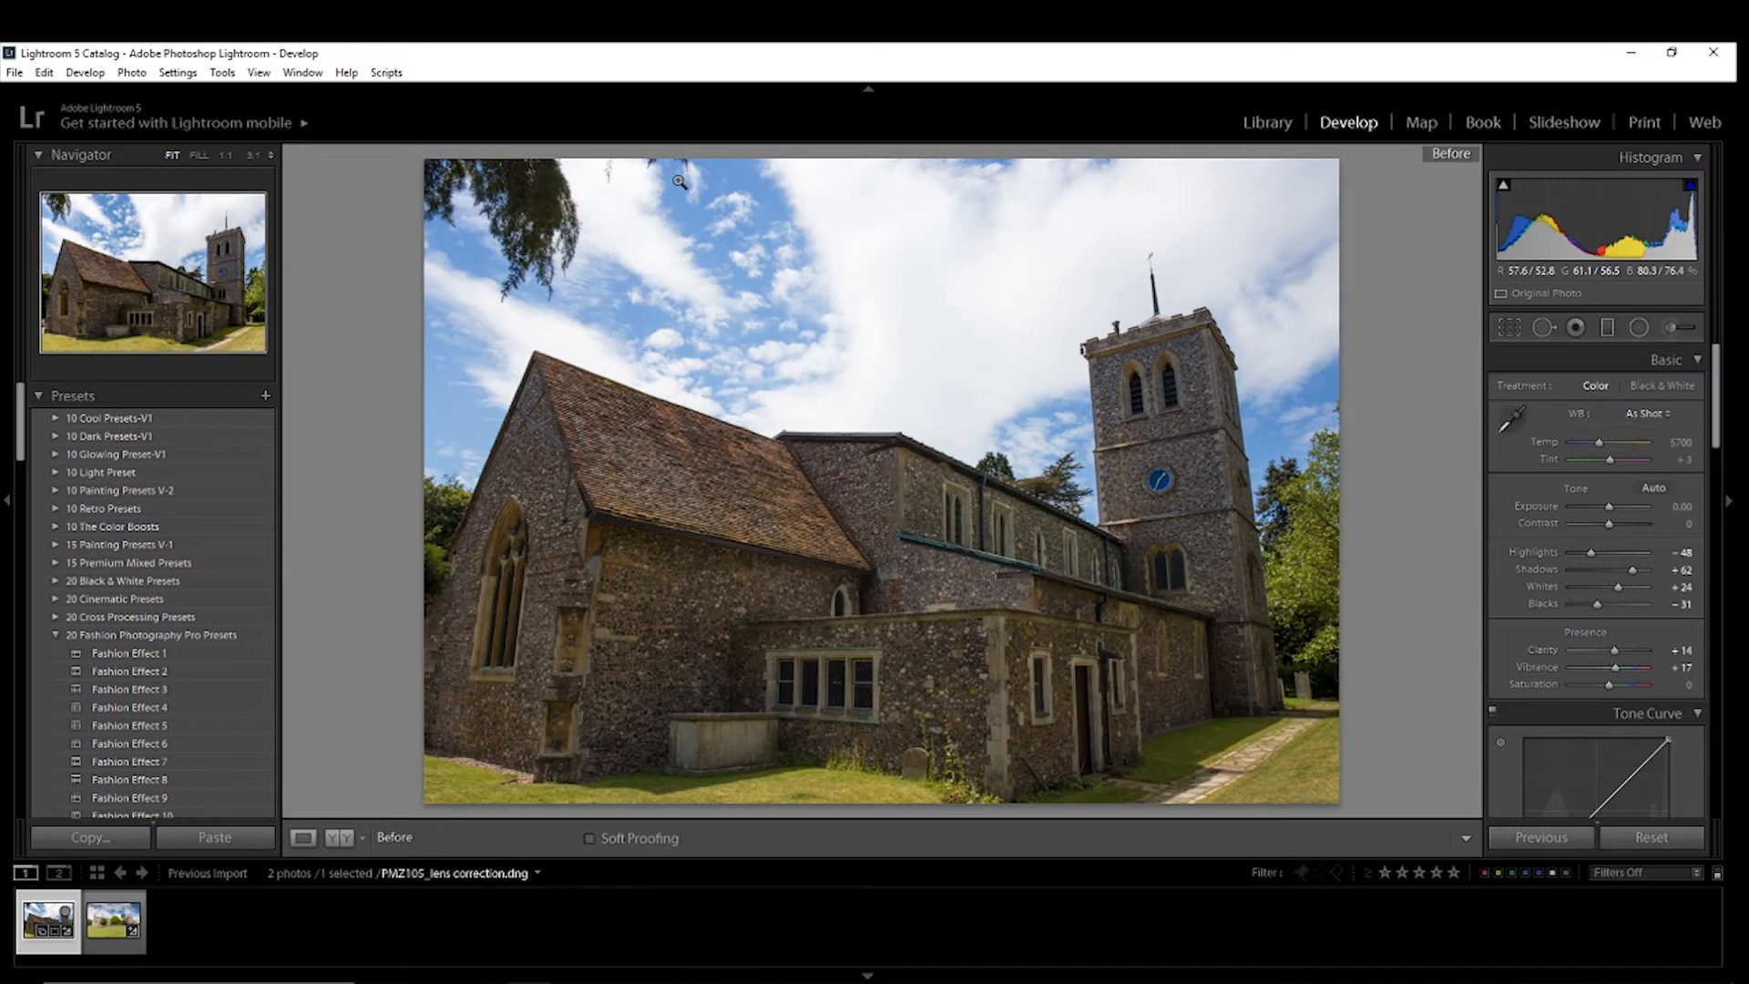
{"action": "key", "text": "backslash"}
{"action": "key", "text": "backslash"}
{"action": "key", "text": "backslash"}
{"action": "key", "text": "backslash"}
{"action": "key", "text": "backslash"}
{"action": "key", "text": "backslash"}
{"action": "key", "text": "backslash"}
{"action": "key", "text": "backslash"}
{"action": "key", "text": "backslash"}
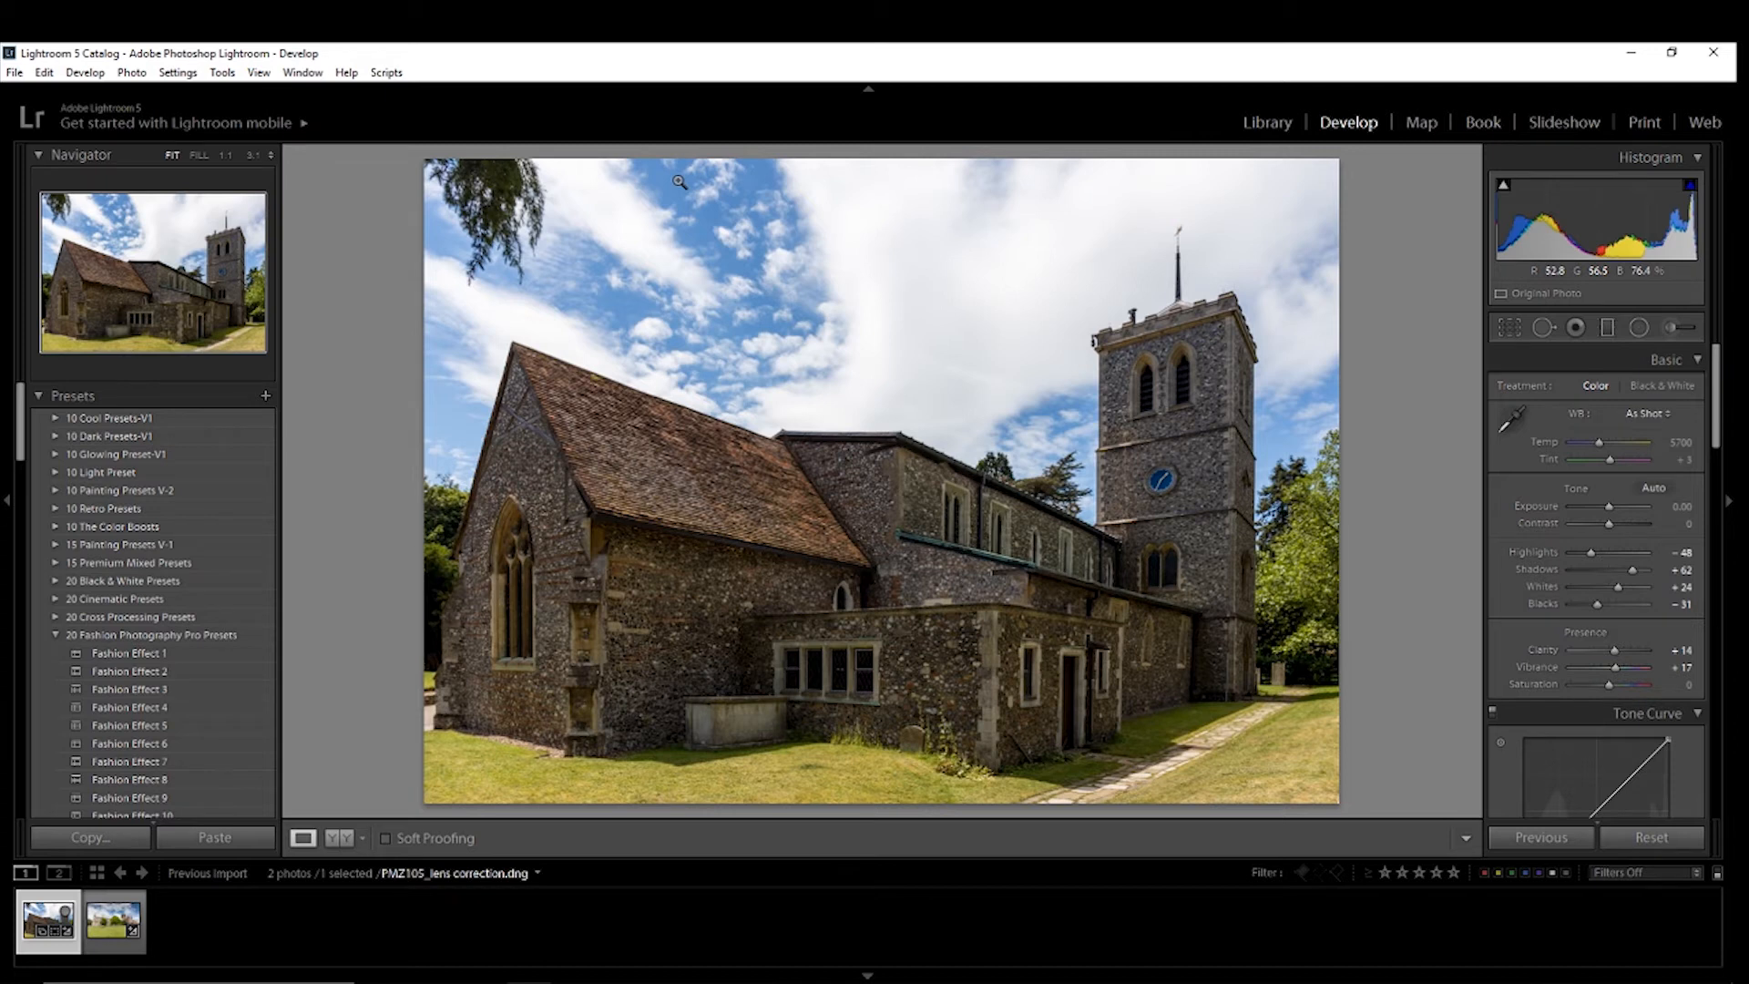
{"action": "key", "text": "backslash"}
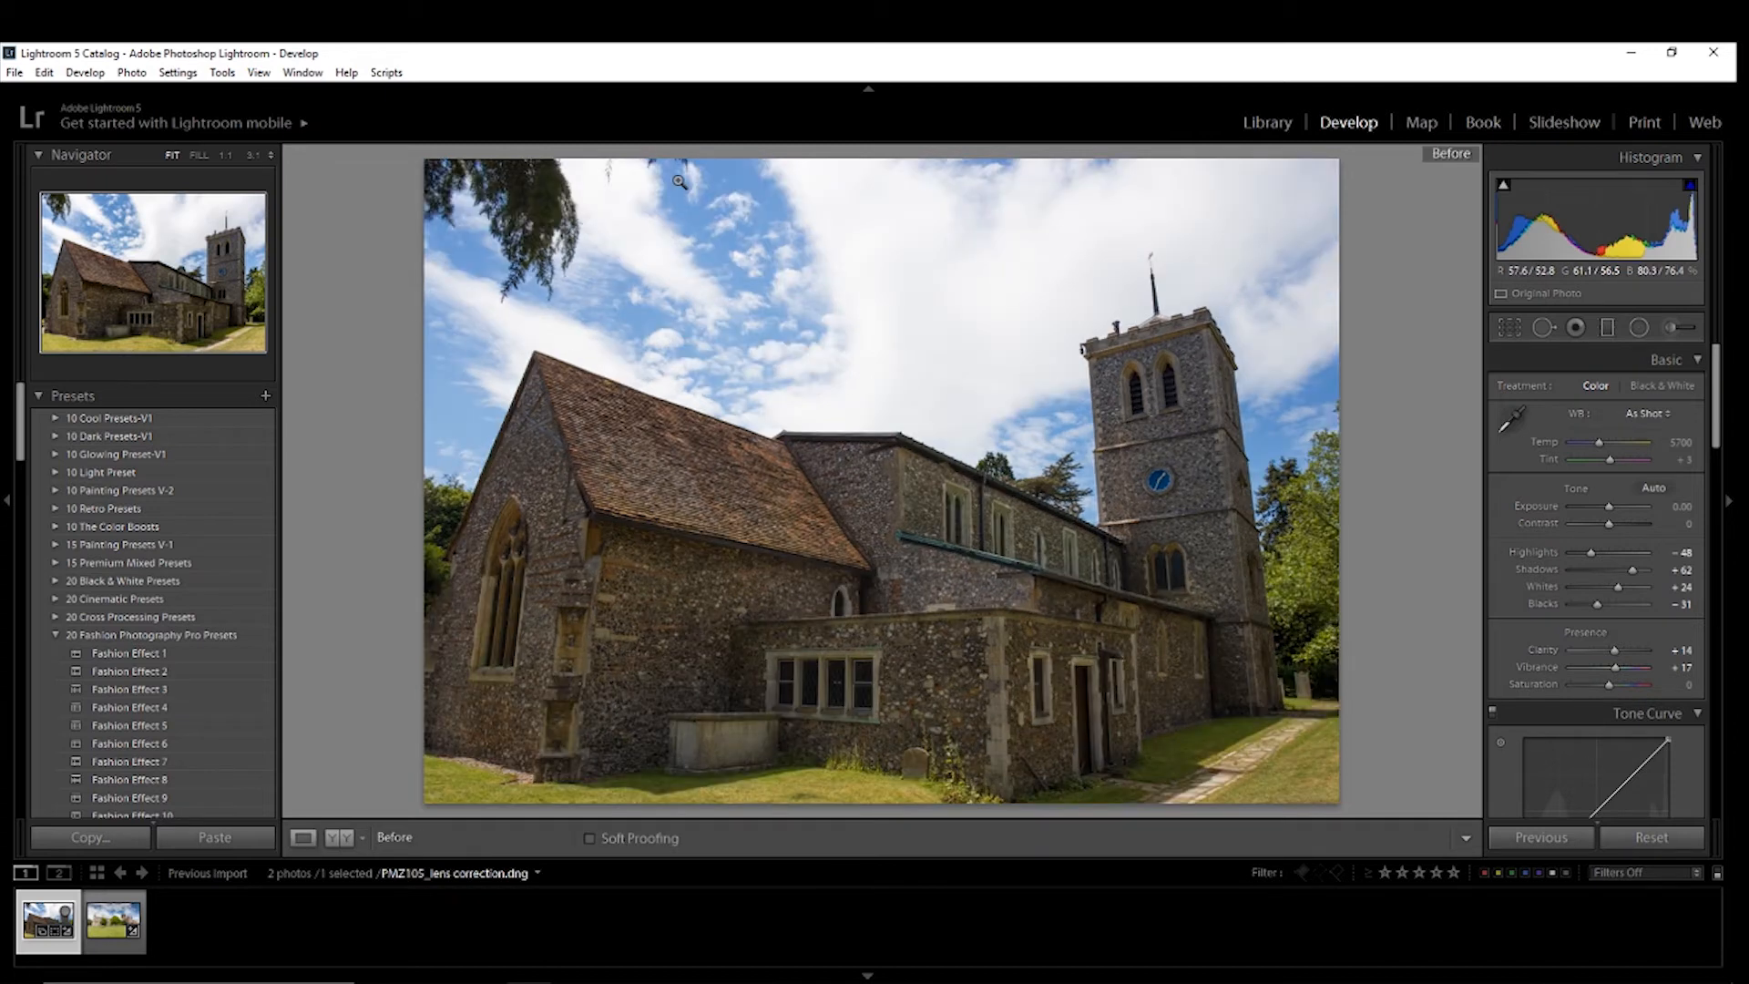
Check the church photo's straightened tower and walls once more against the uncorrected version
{"action": "key", "text": "backslash"}
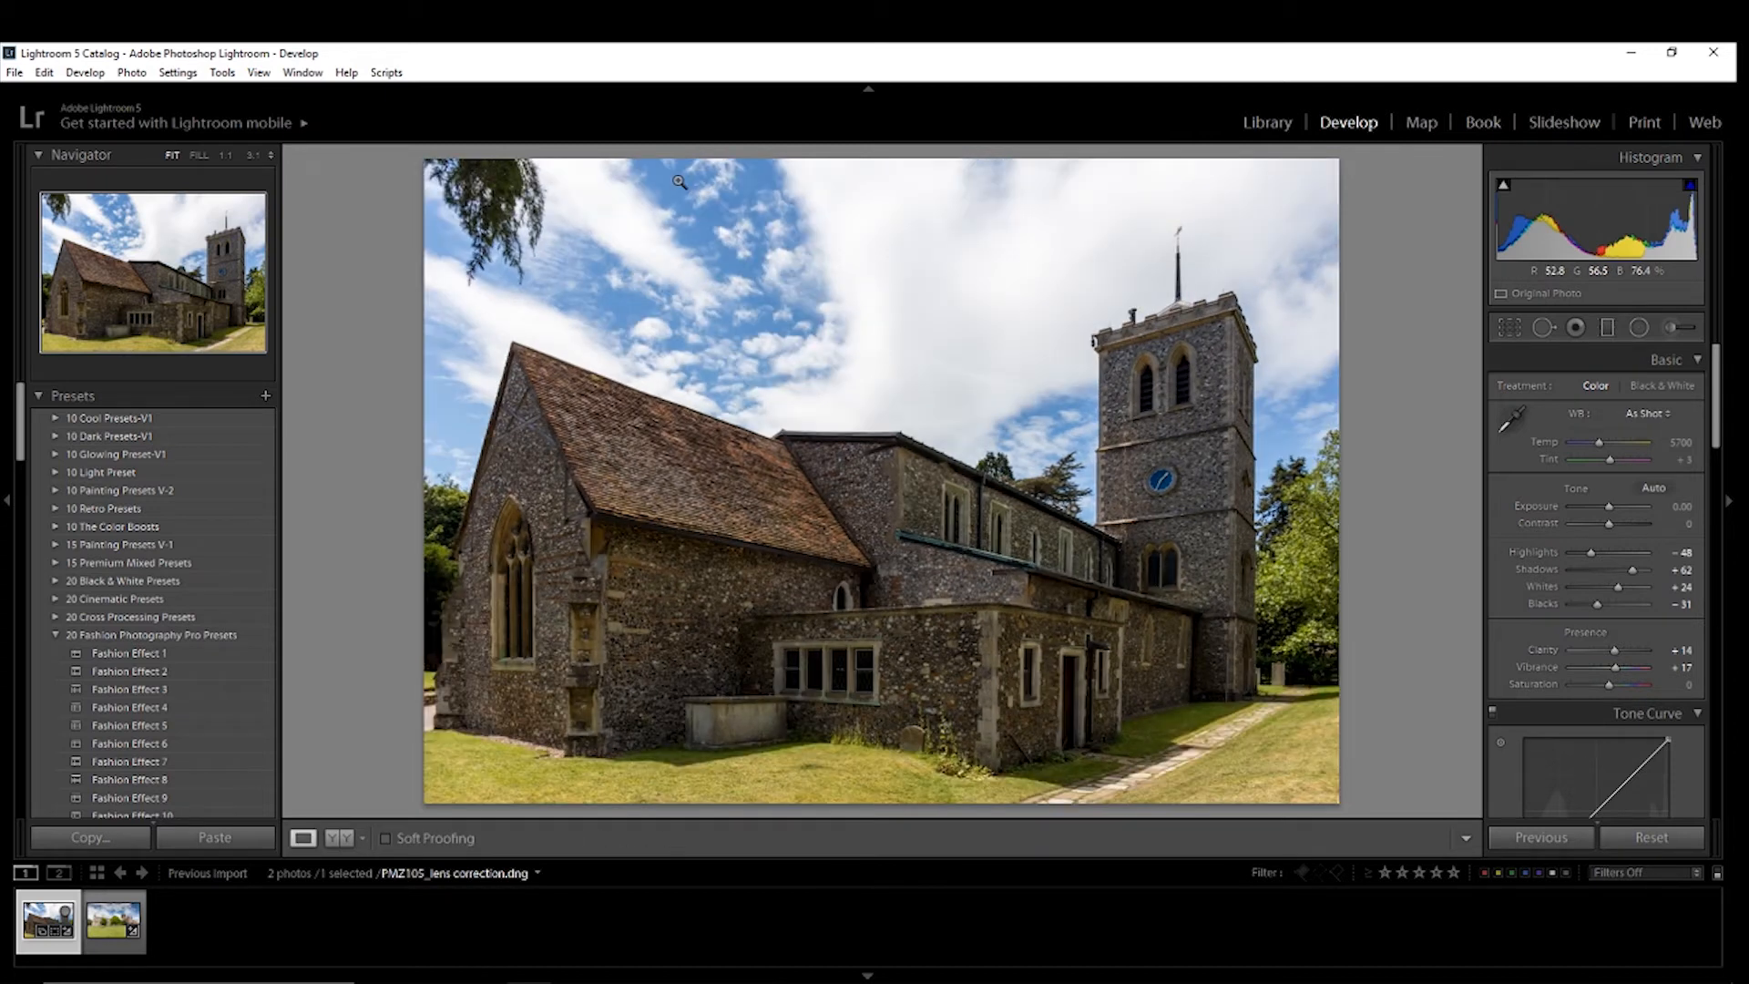
{"action": "key", "text": "backslash"}
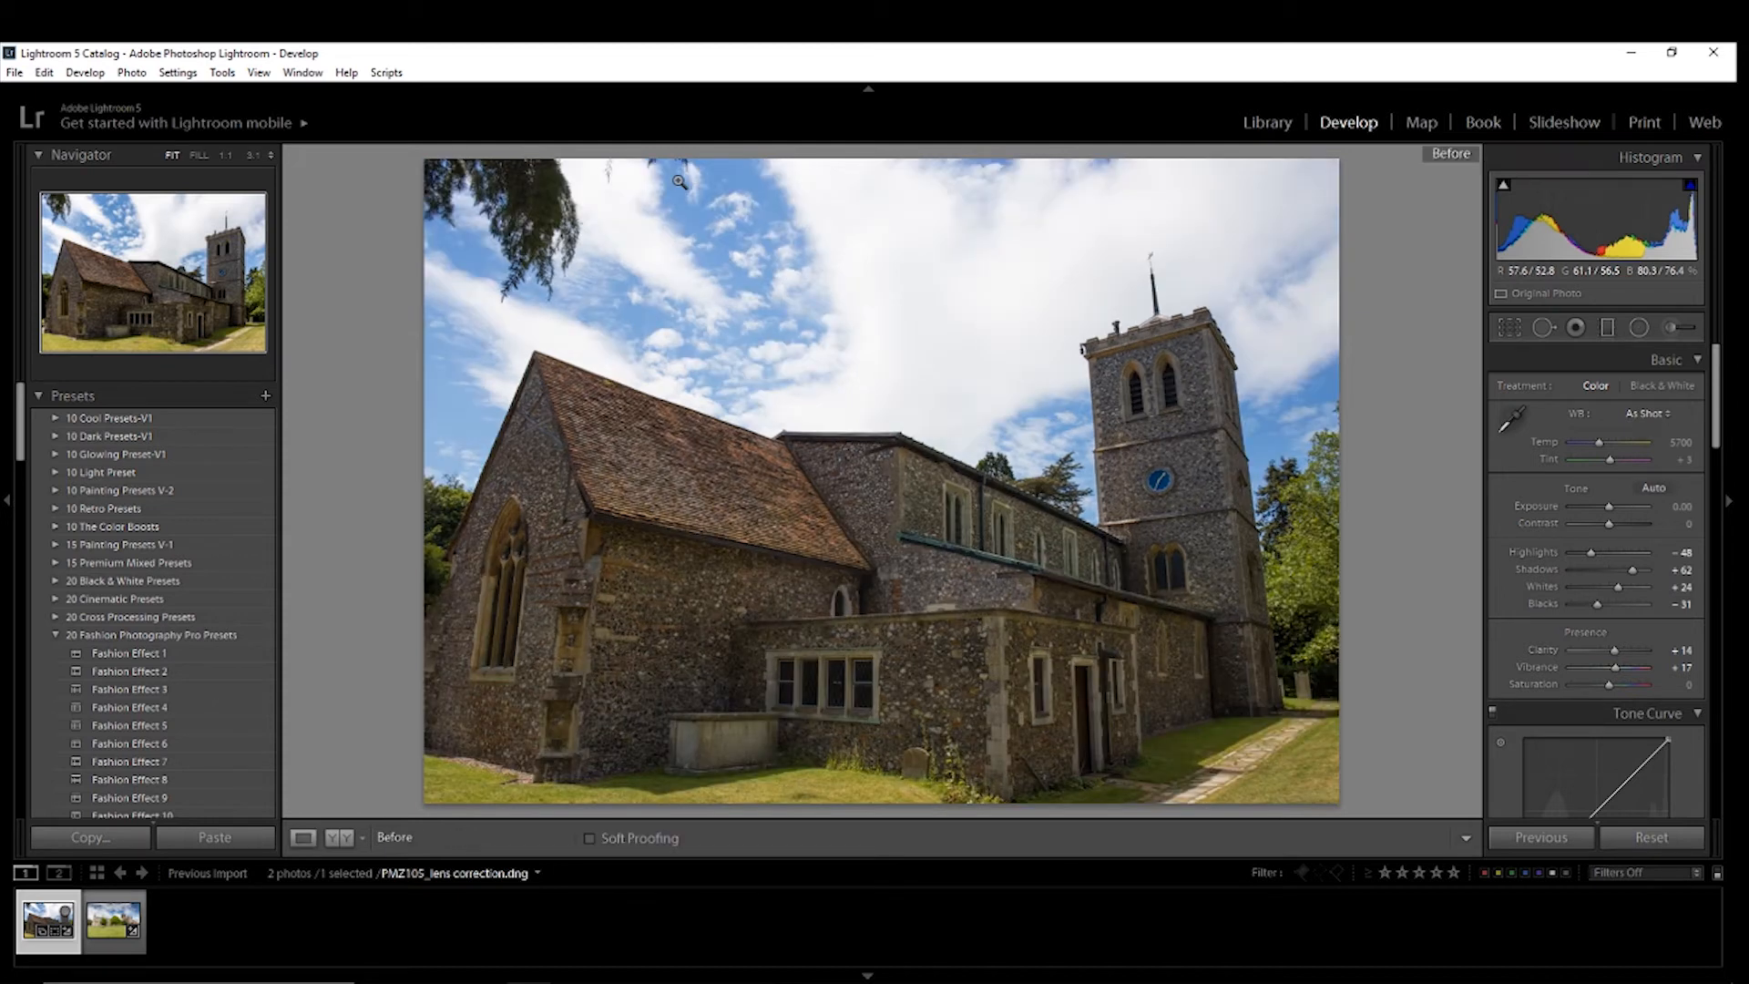
{"action": "key", "text": "backslash"}
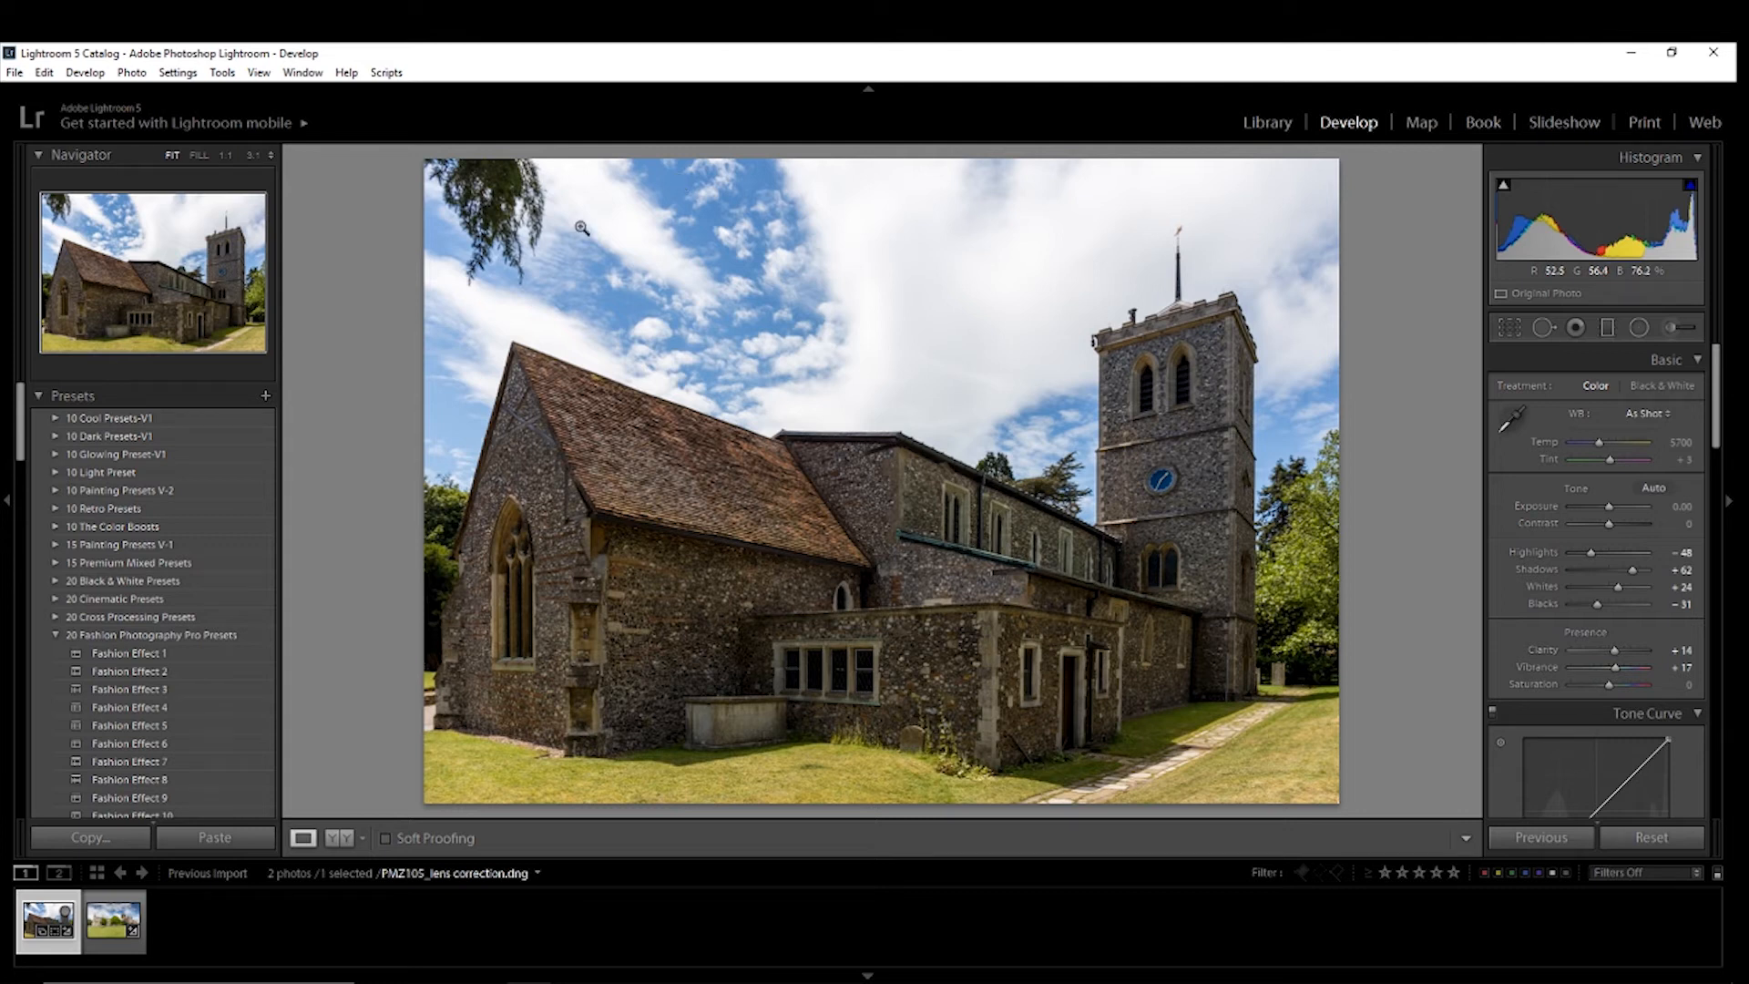
Switch to PMZ106_upright.dng and enable profile corrections and chromatic aberration removal for it
{"action": "left_click", "coordinate": [123, 925]}
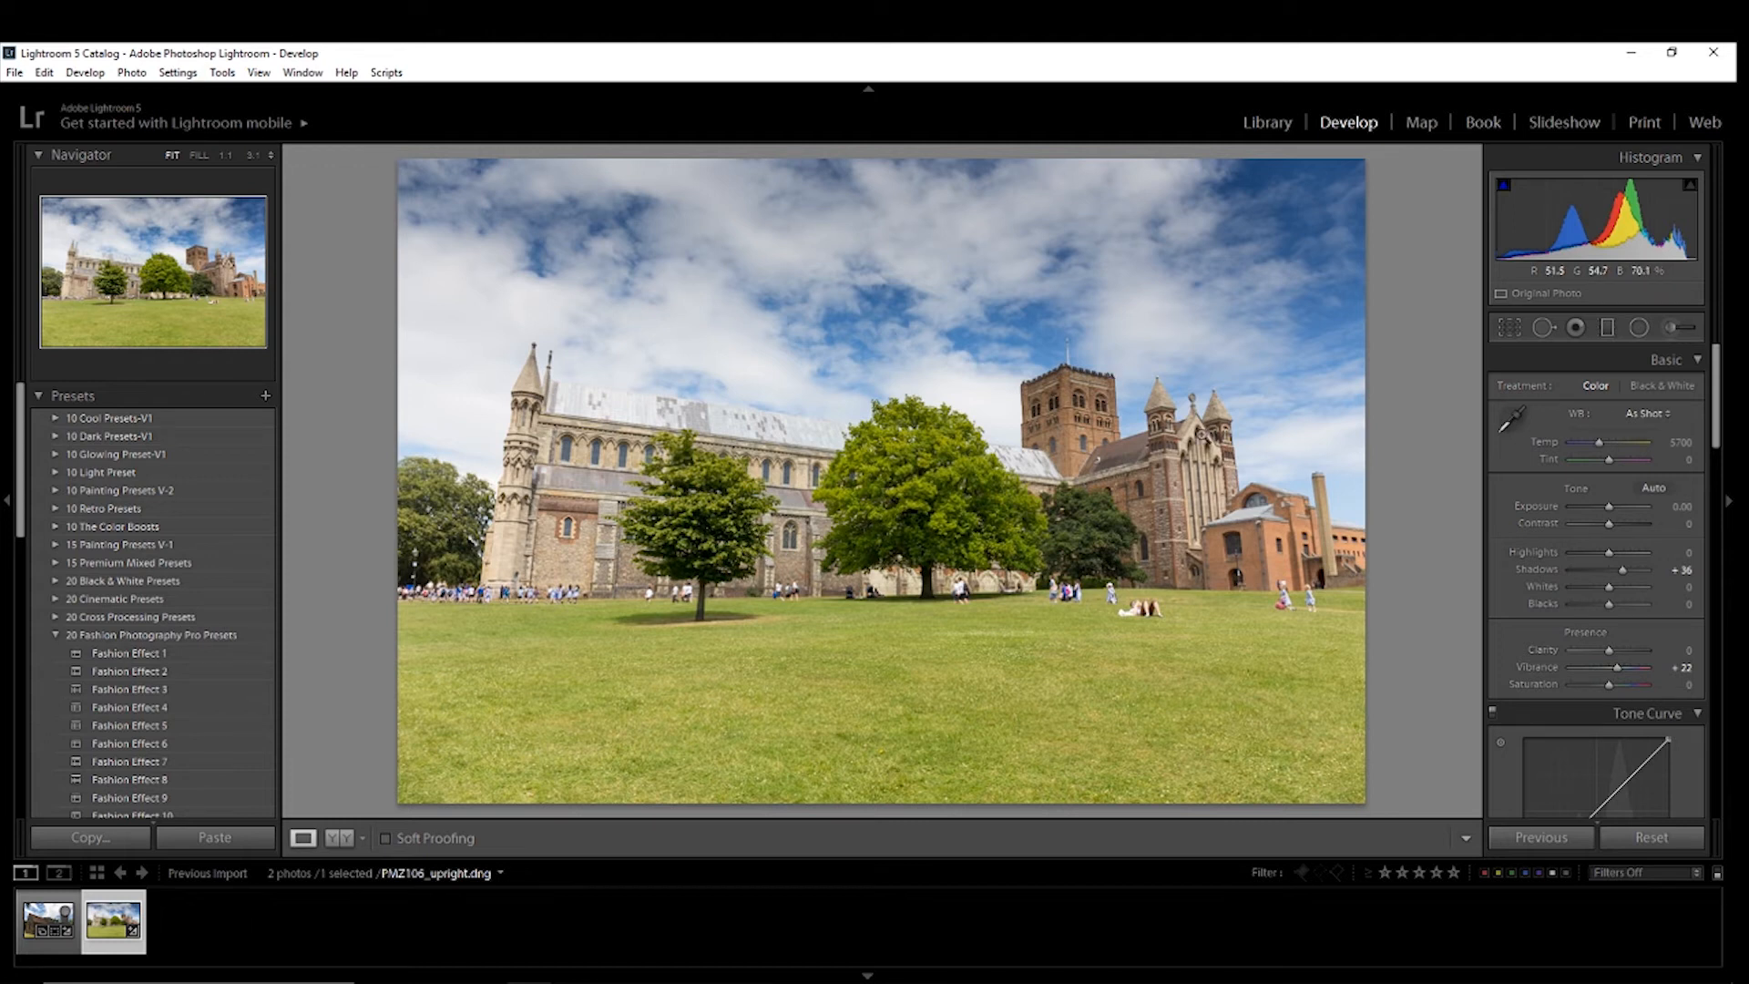
{"action": "left_click_drag", "start_coordinate": [1718, 444], "coordinate": [1701, 690]}
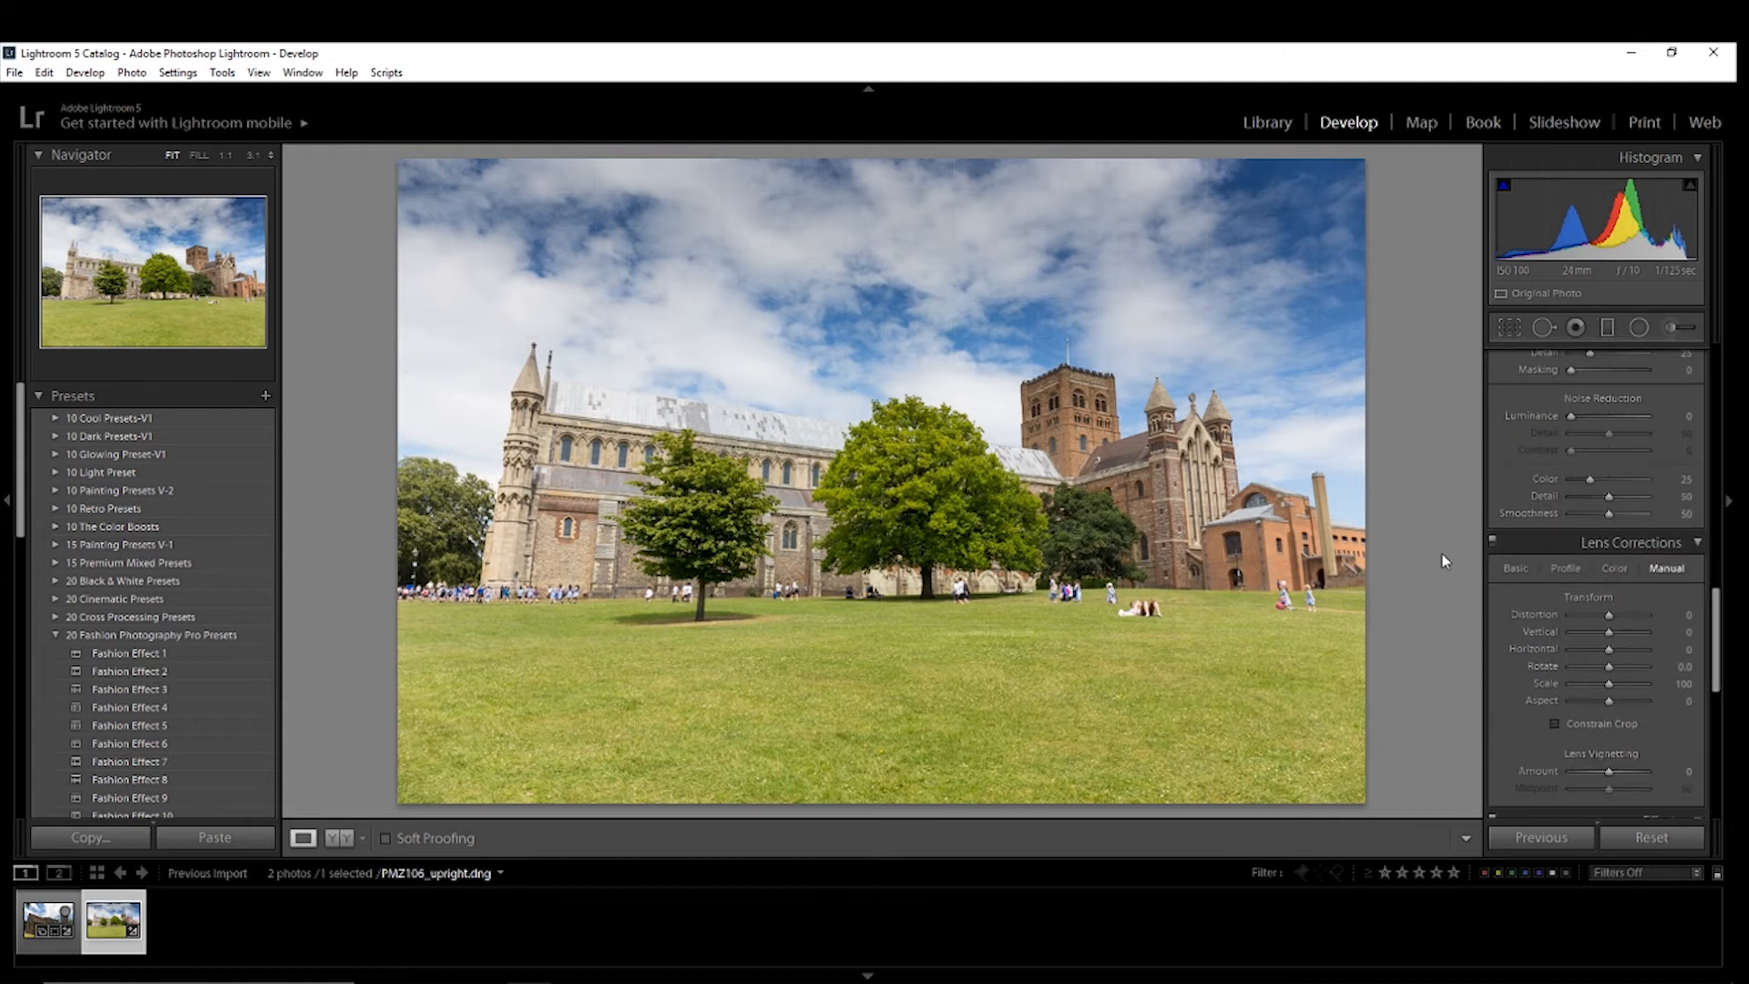
{"action": "left_click", "coordinate": [1514, 567]}
{"action": "left_click", "coordinate": [1502, 614]}
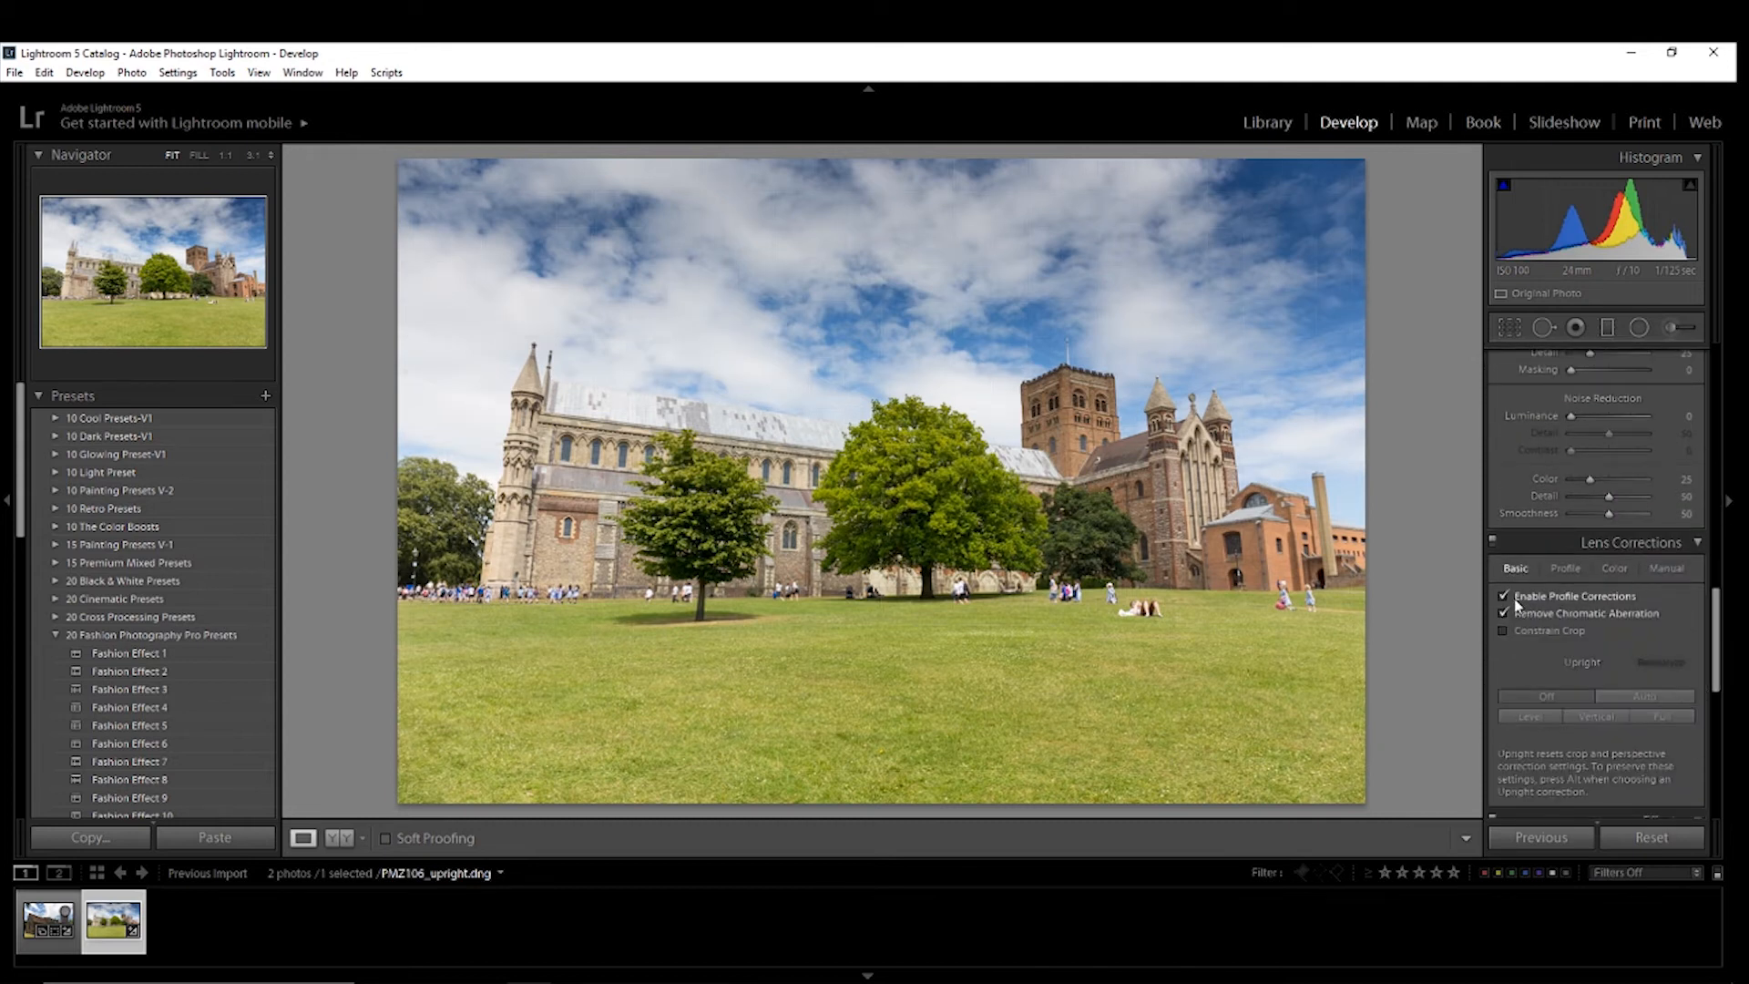
Try the Auto, Level, Vertical and Full Upright corrections on the cathedral photo and switch Upright off
{"action": "left_click_drag", "start_coordinate": [1718, 655], "coordinate": [1717, 671]}
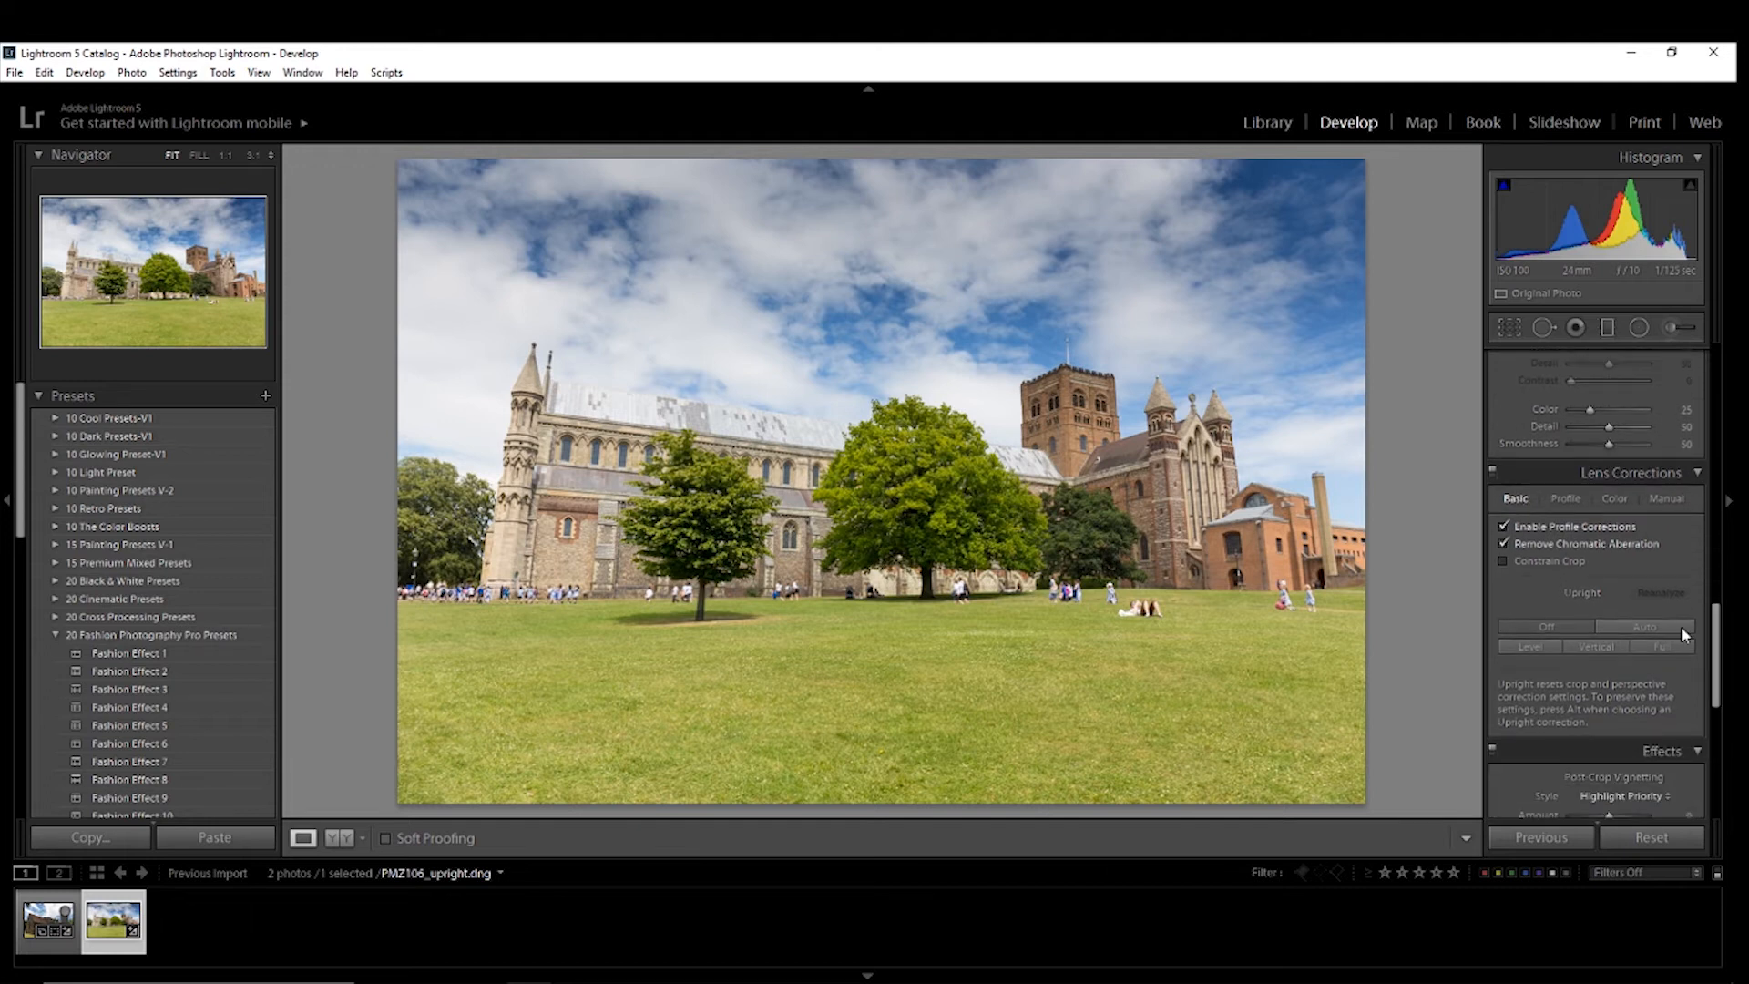
{"action": "left_click", "coordinate": [1645, 629]}
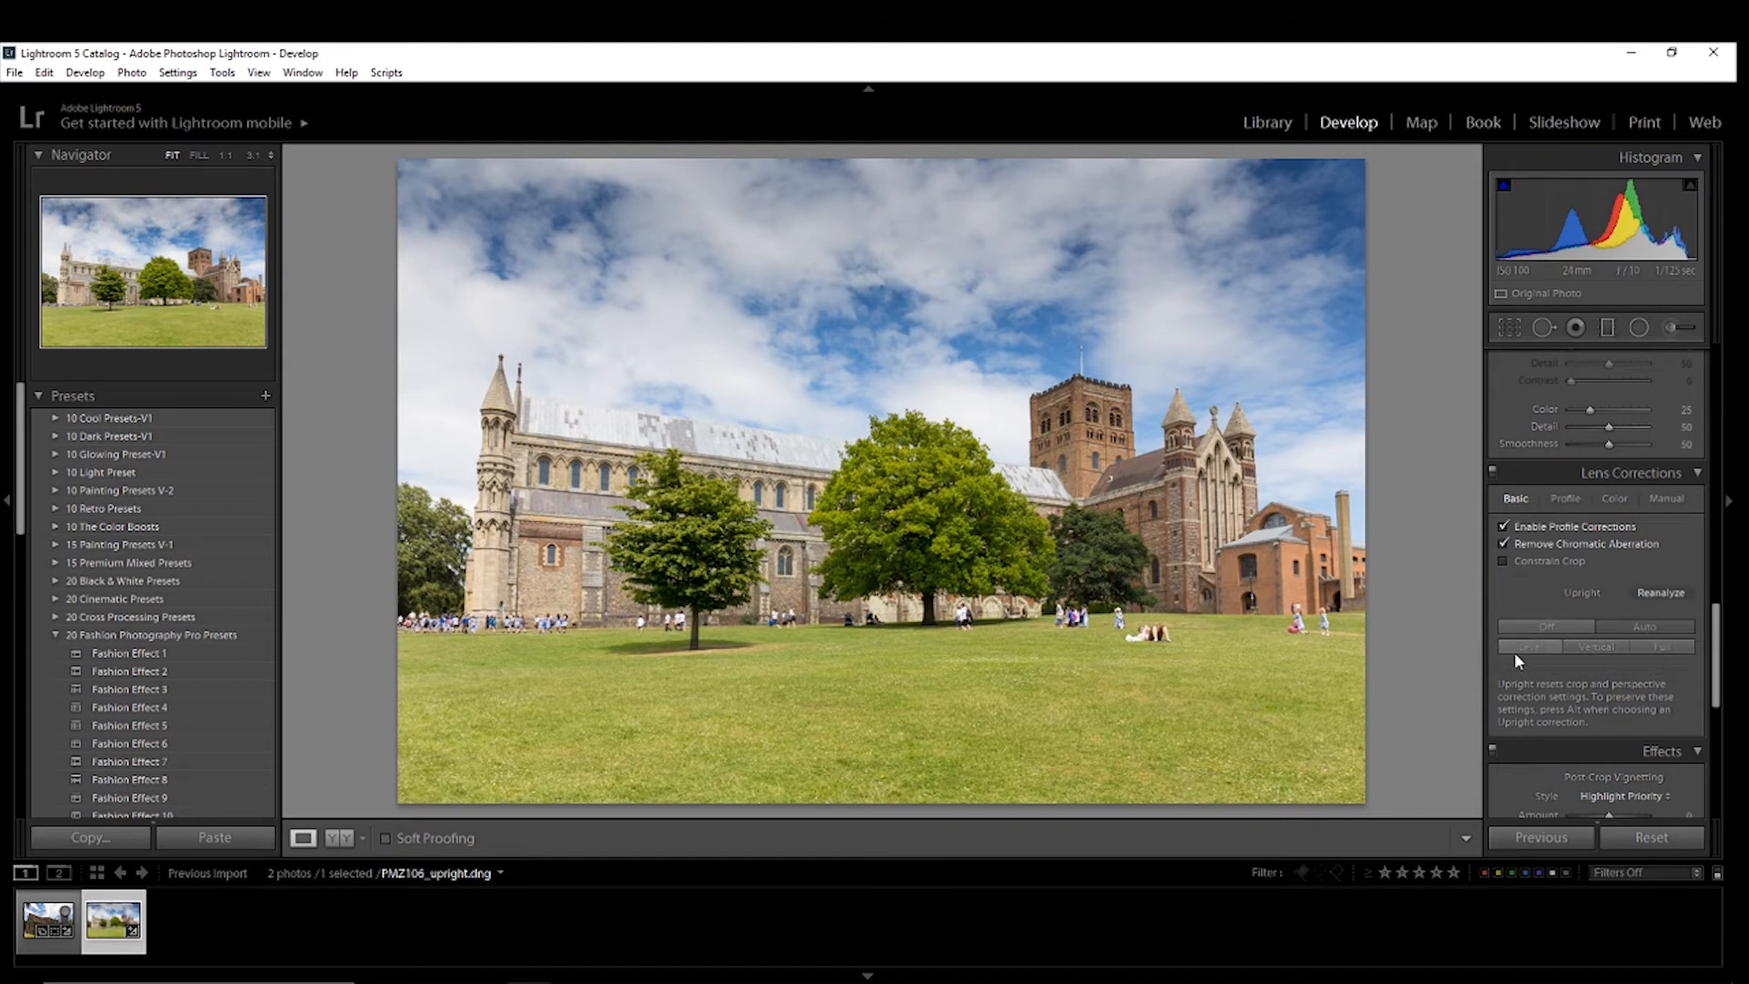
{"action": "left_click", "coordinate": [1527, 648]}
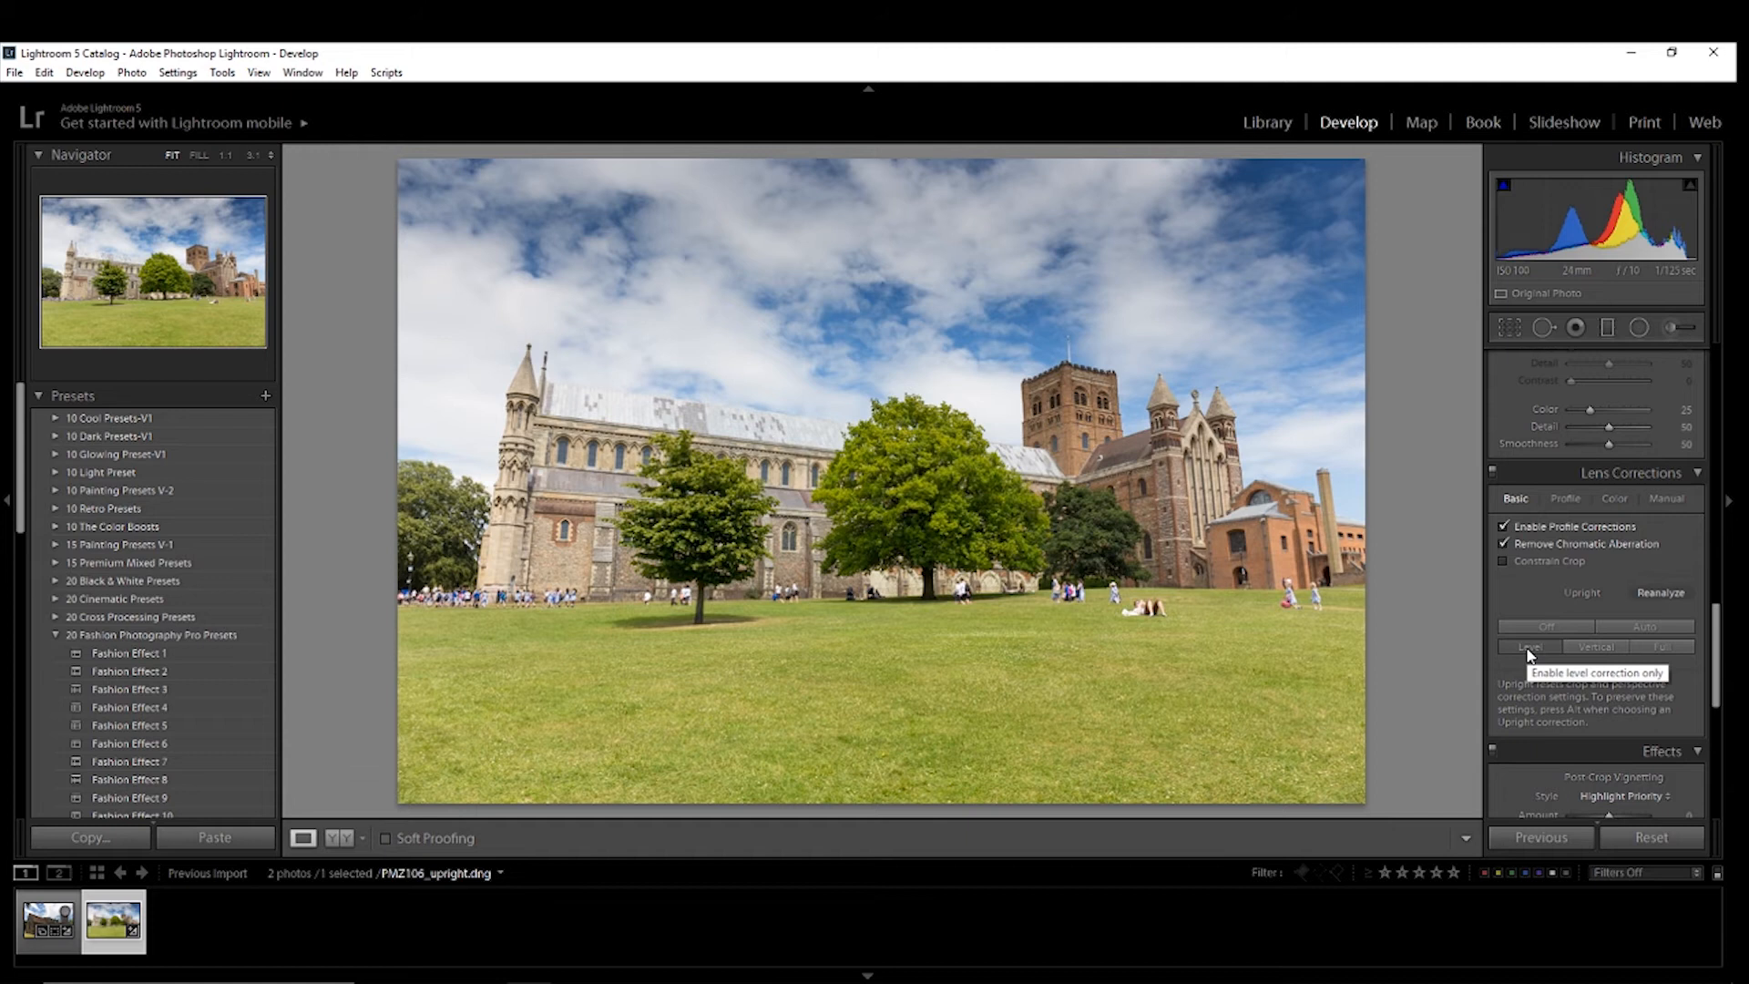
{"action": "left_click", "coordinate": [1578, 645]}
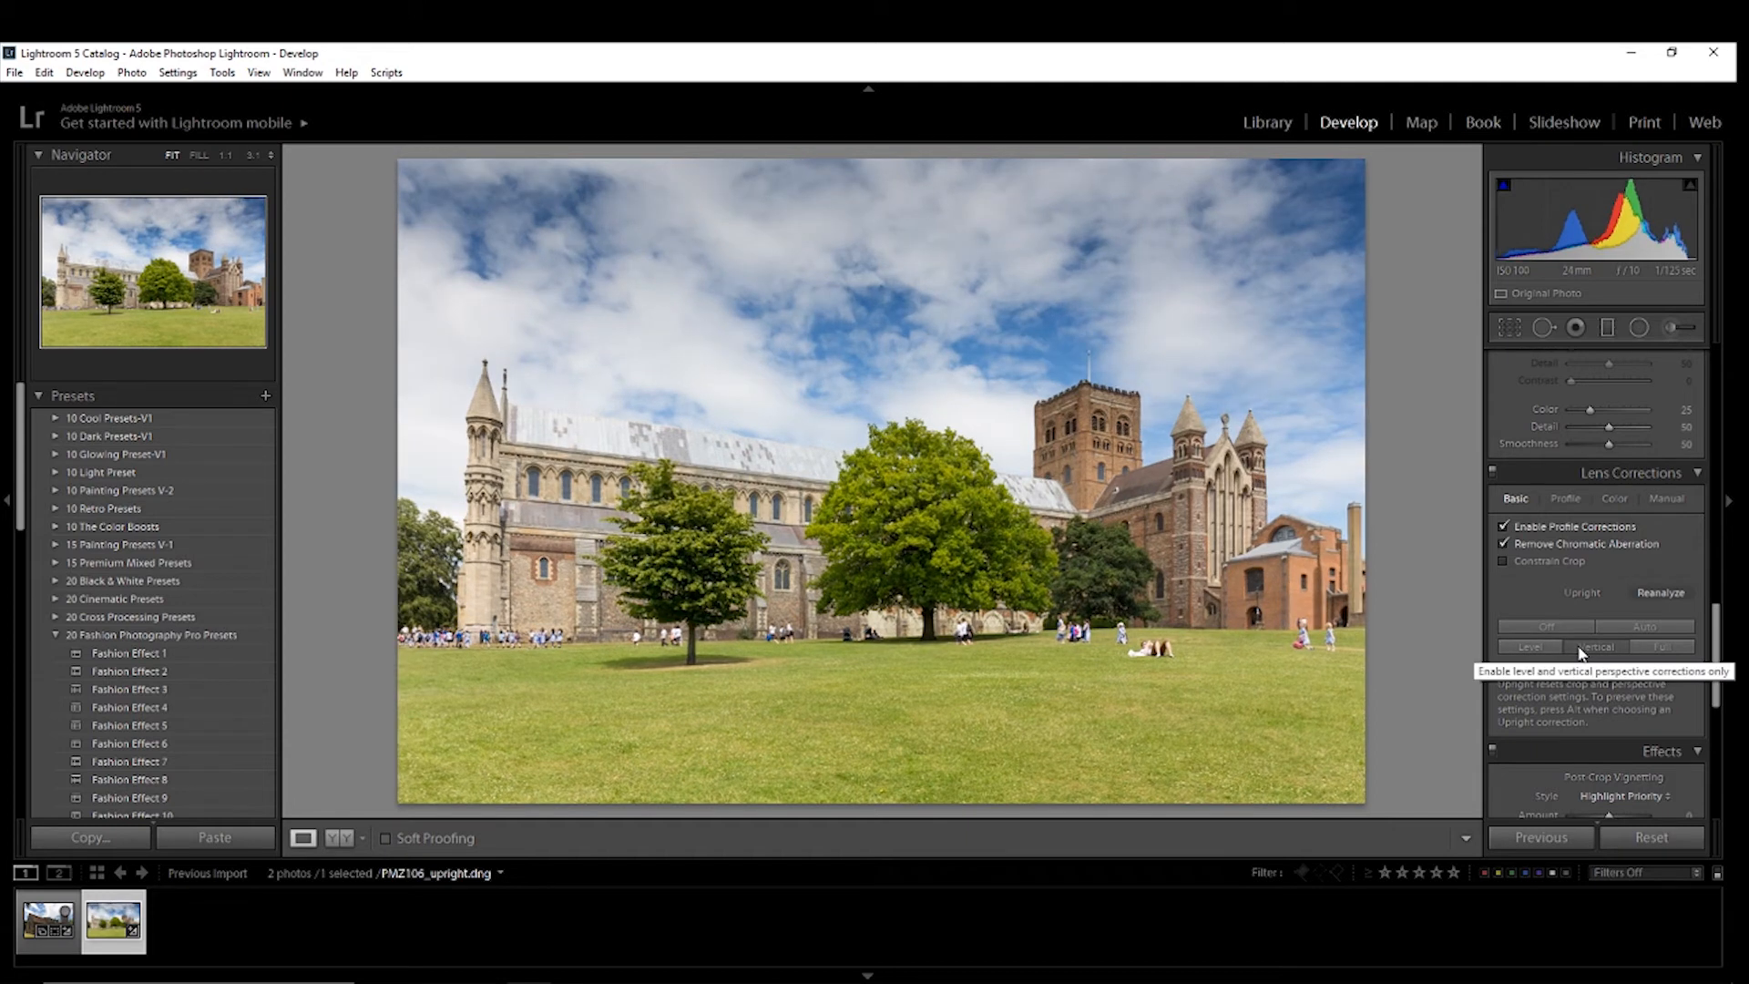
{"action": "left_click", "coordinate": [1570, 628]}
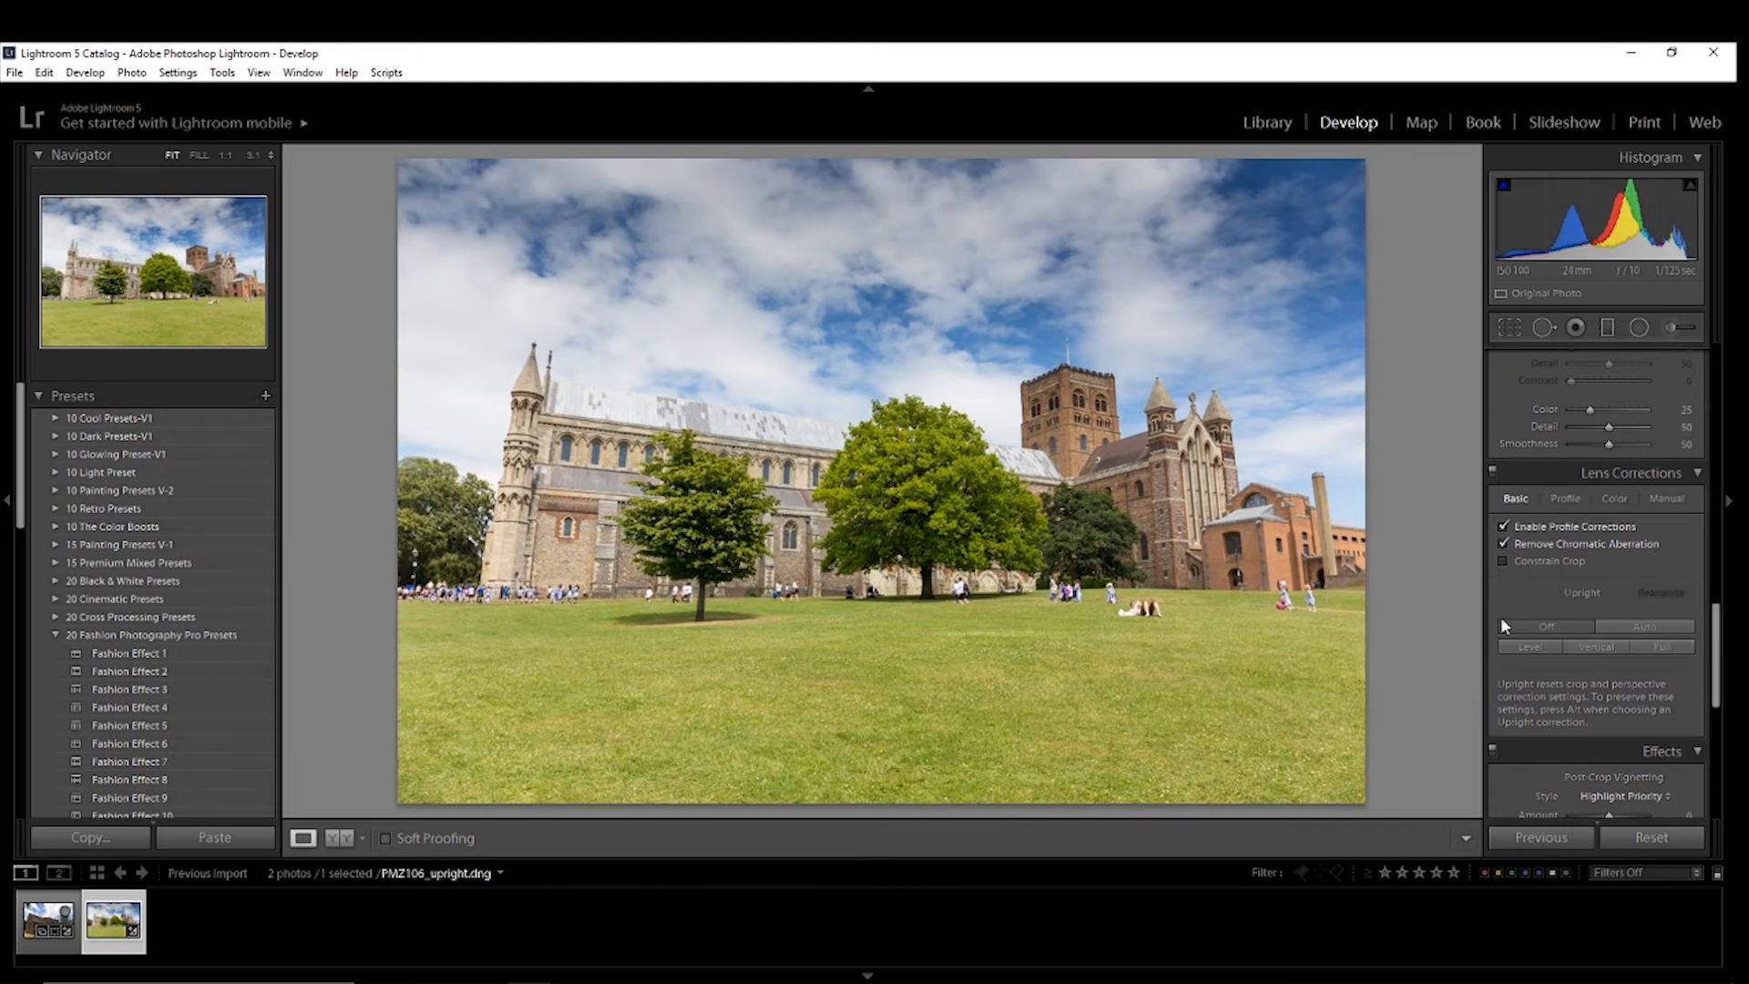
{"action": "left_click", "coordinate": [1591, 649]}
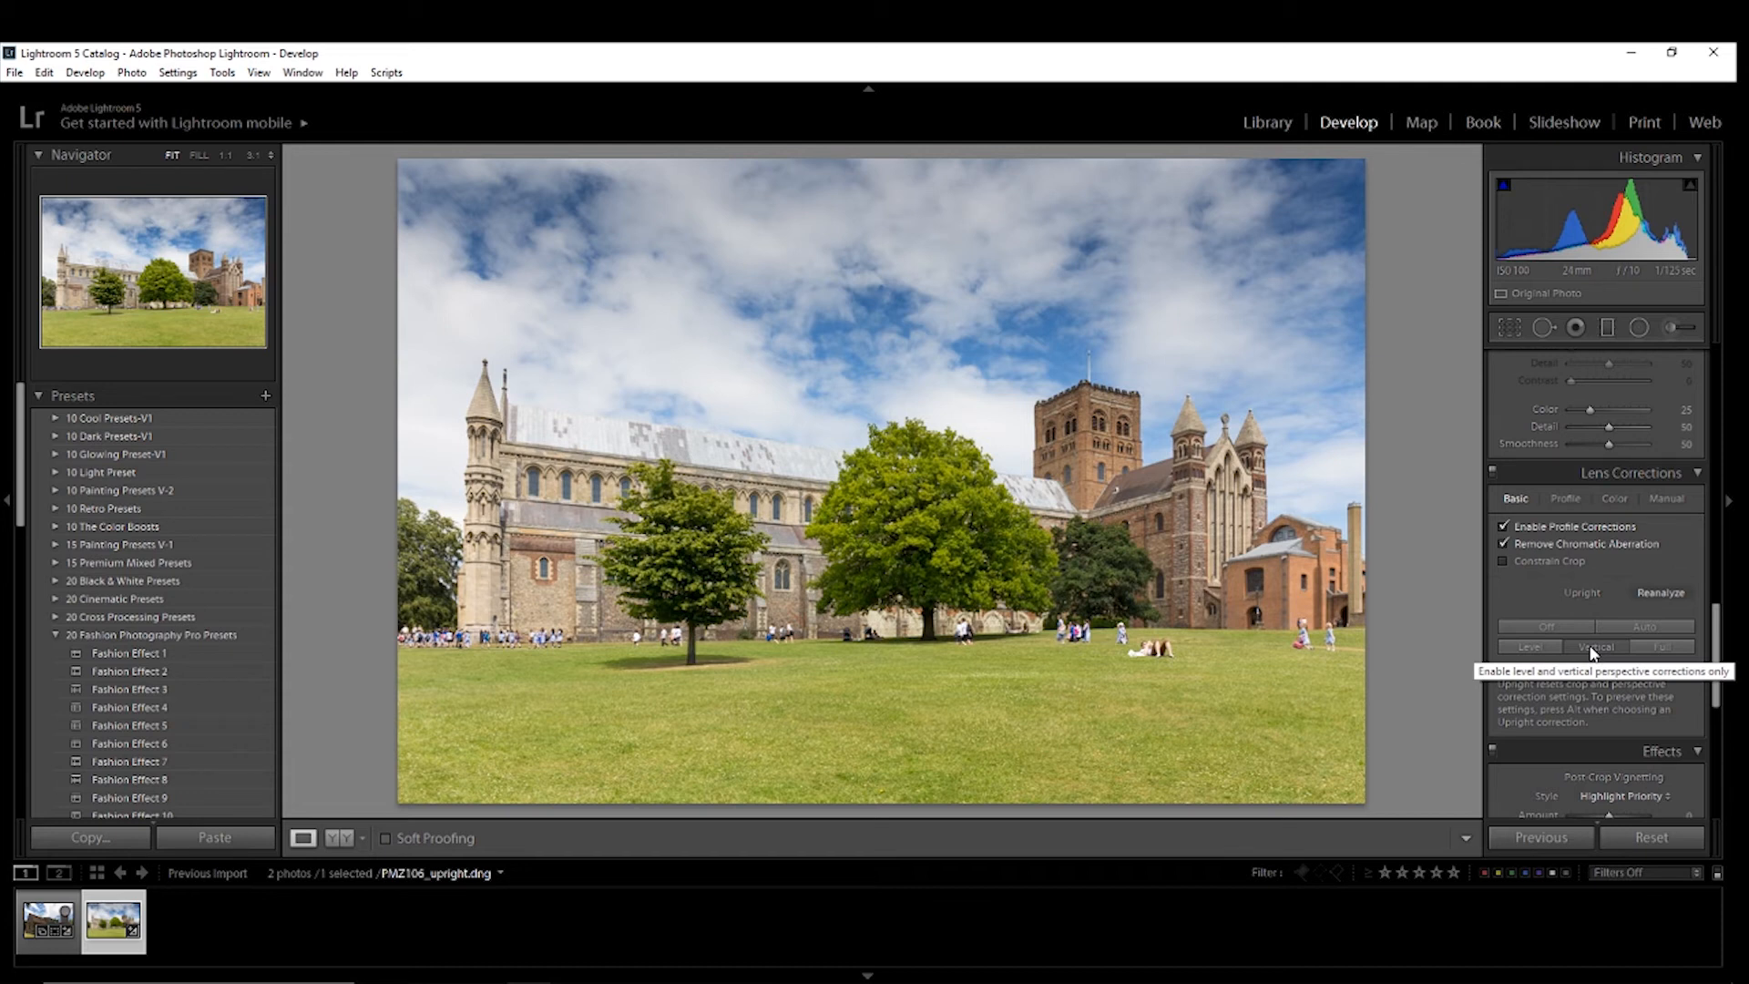
{"action": "left_click", "coordinate": [1658, 647]}
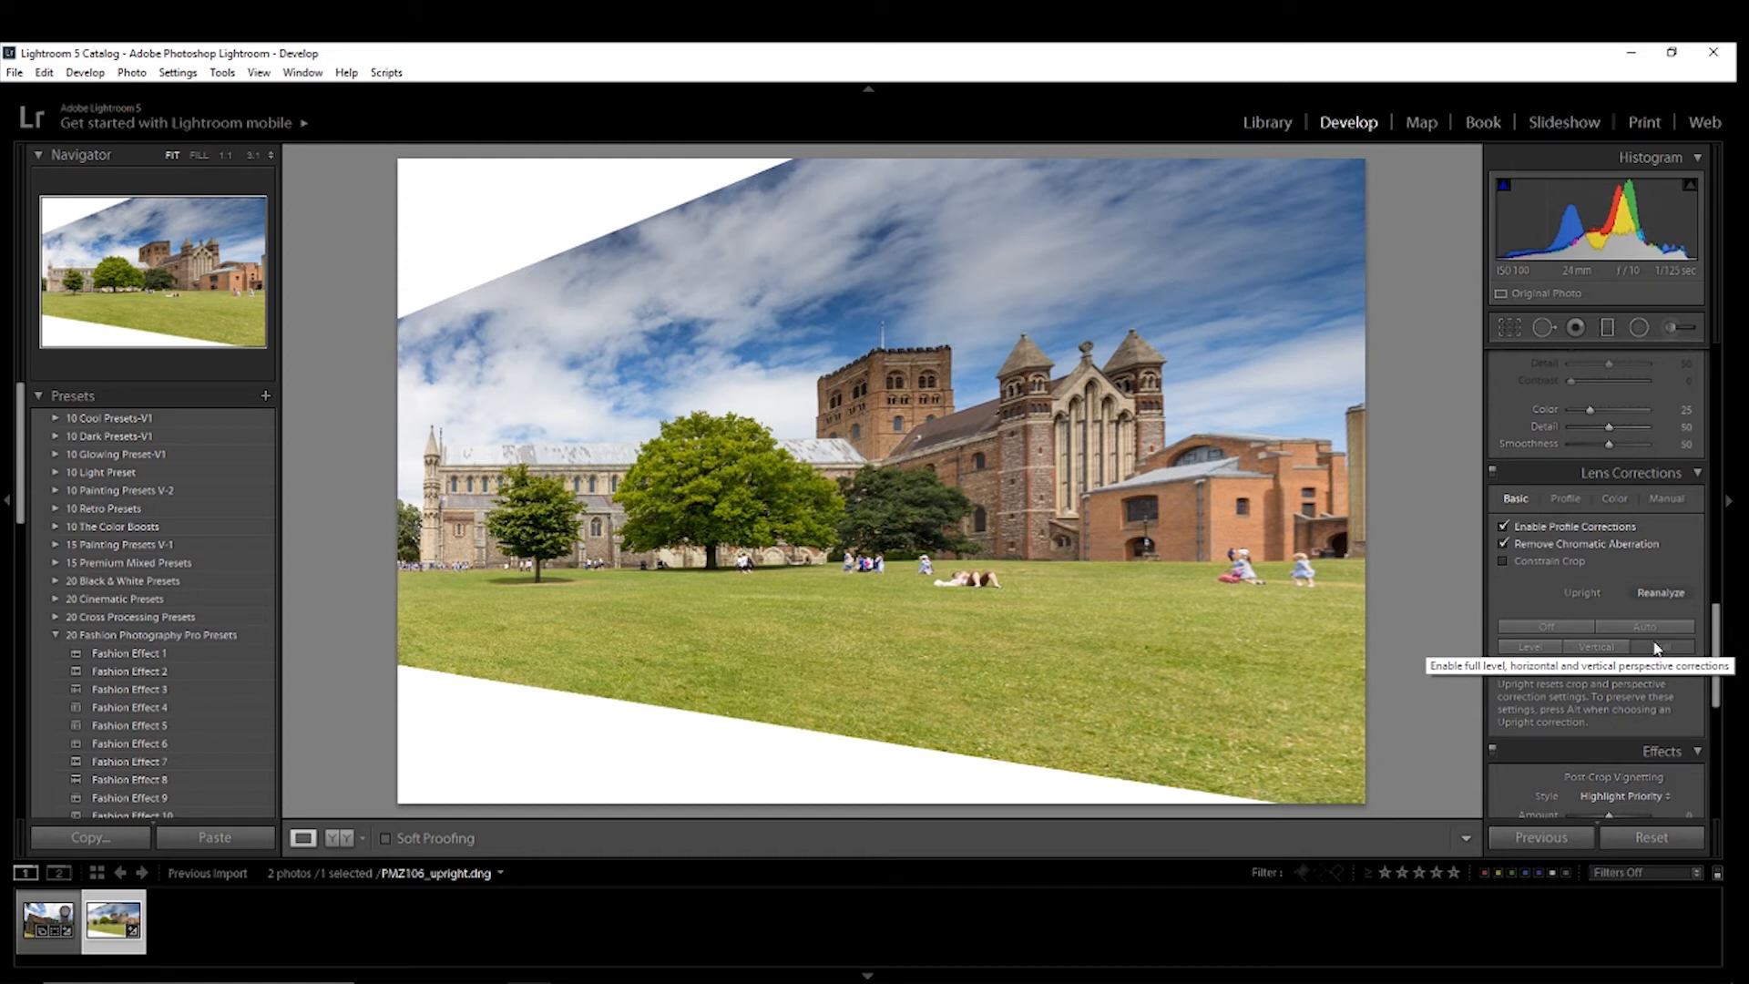
{"action": "left_click", "coordinate": [1612, 647]}
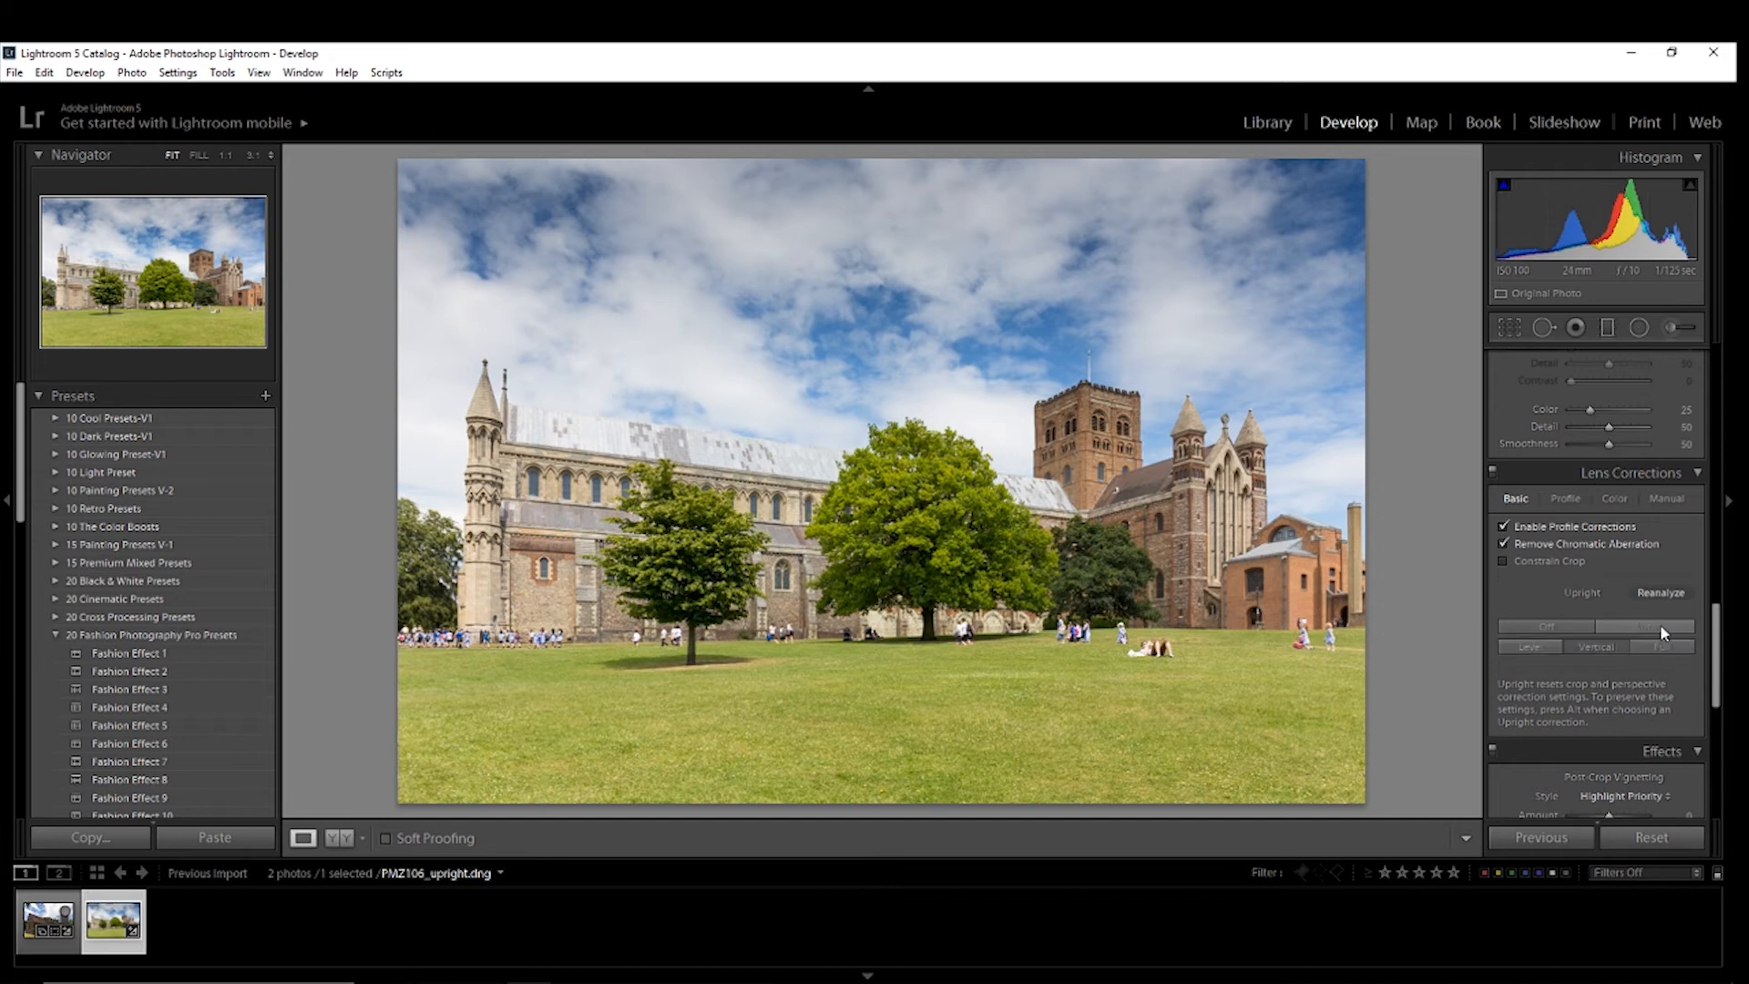
{"action": "left_click", "coordinate": [1570, 626]}
Set the manual Vertical transform to -36 to straighten the cathedral's towers
{"action": "left_click", "coordinate": [1667, 500]}
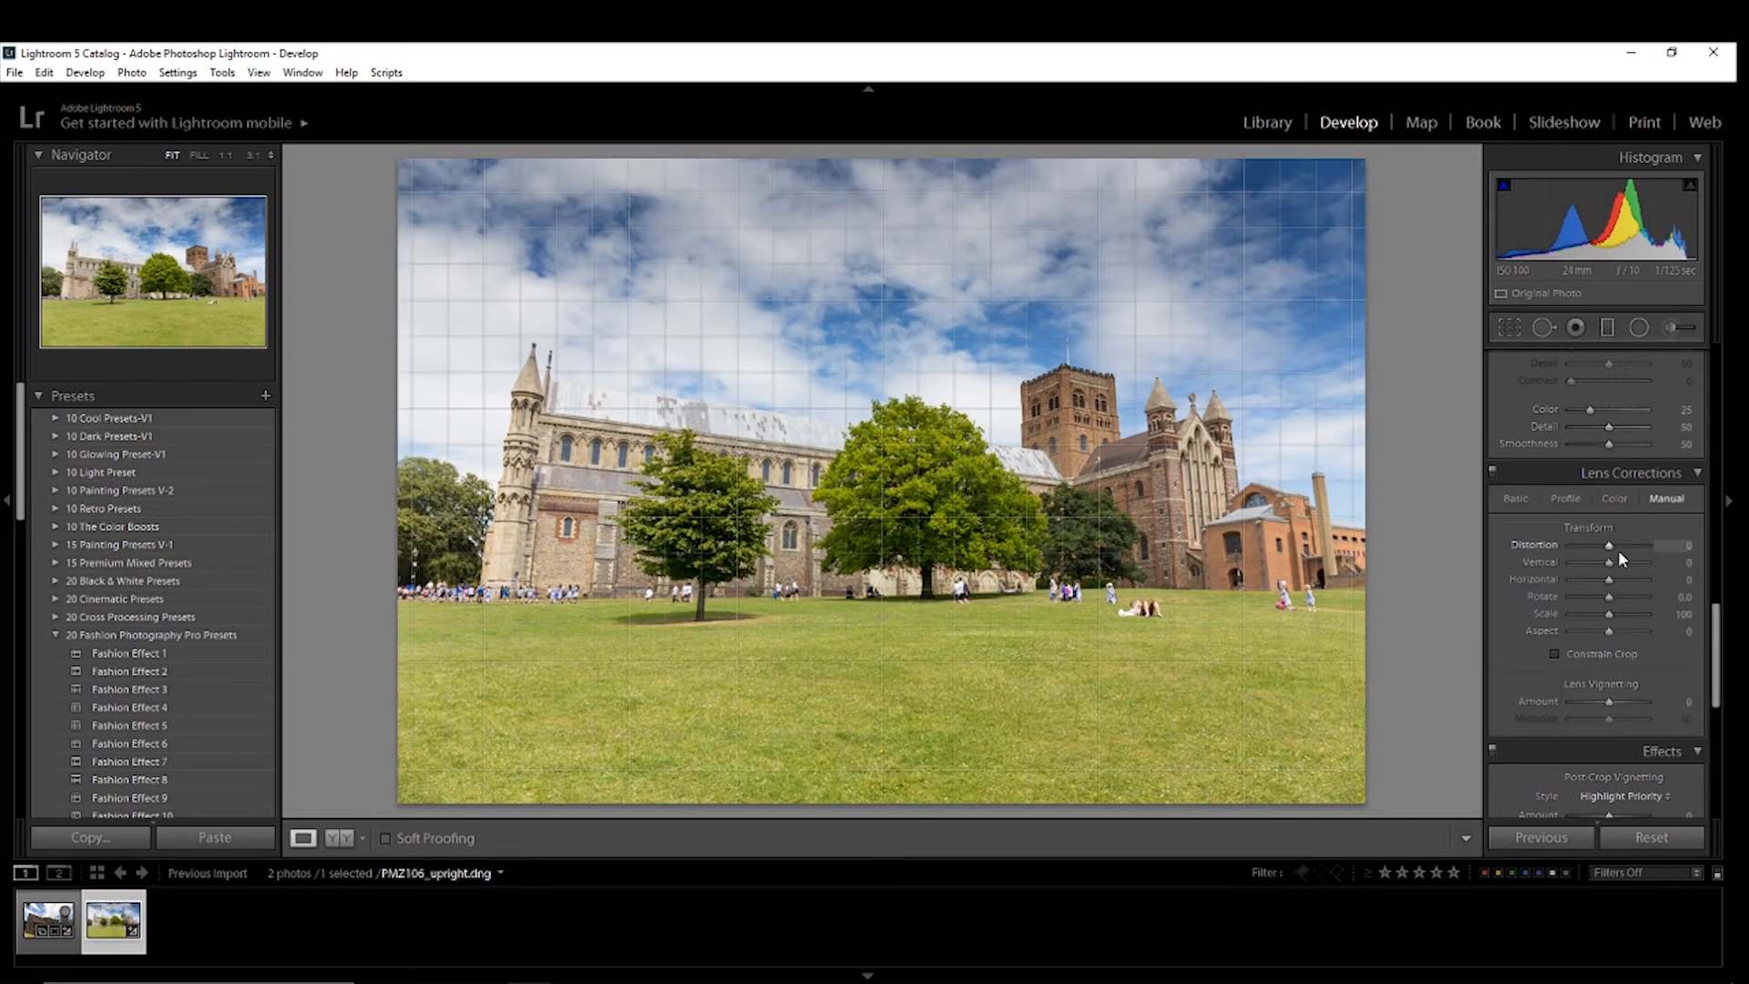
{"action": "left_click_drag", "start_coordinate": [1609, 569], "coordinate": [1594, 564]}
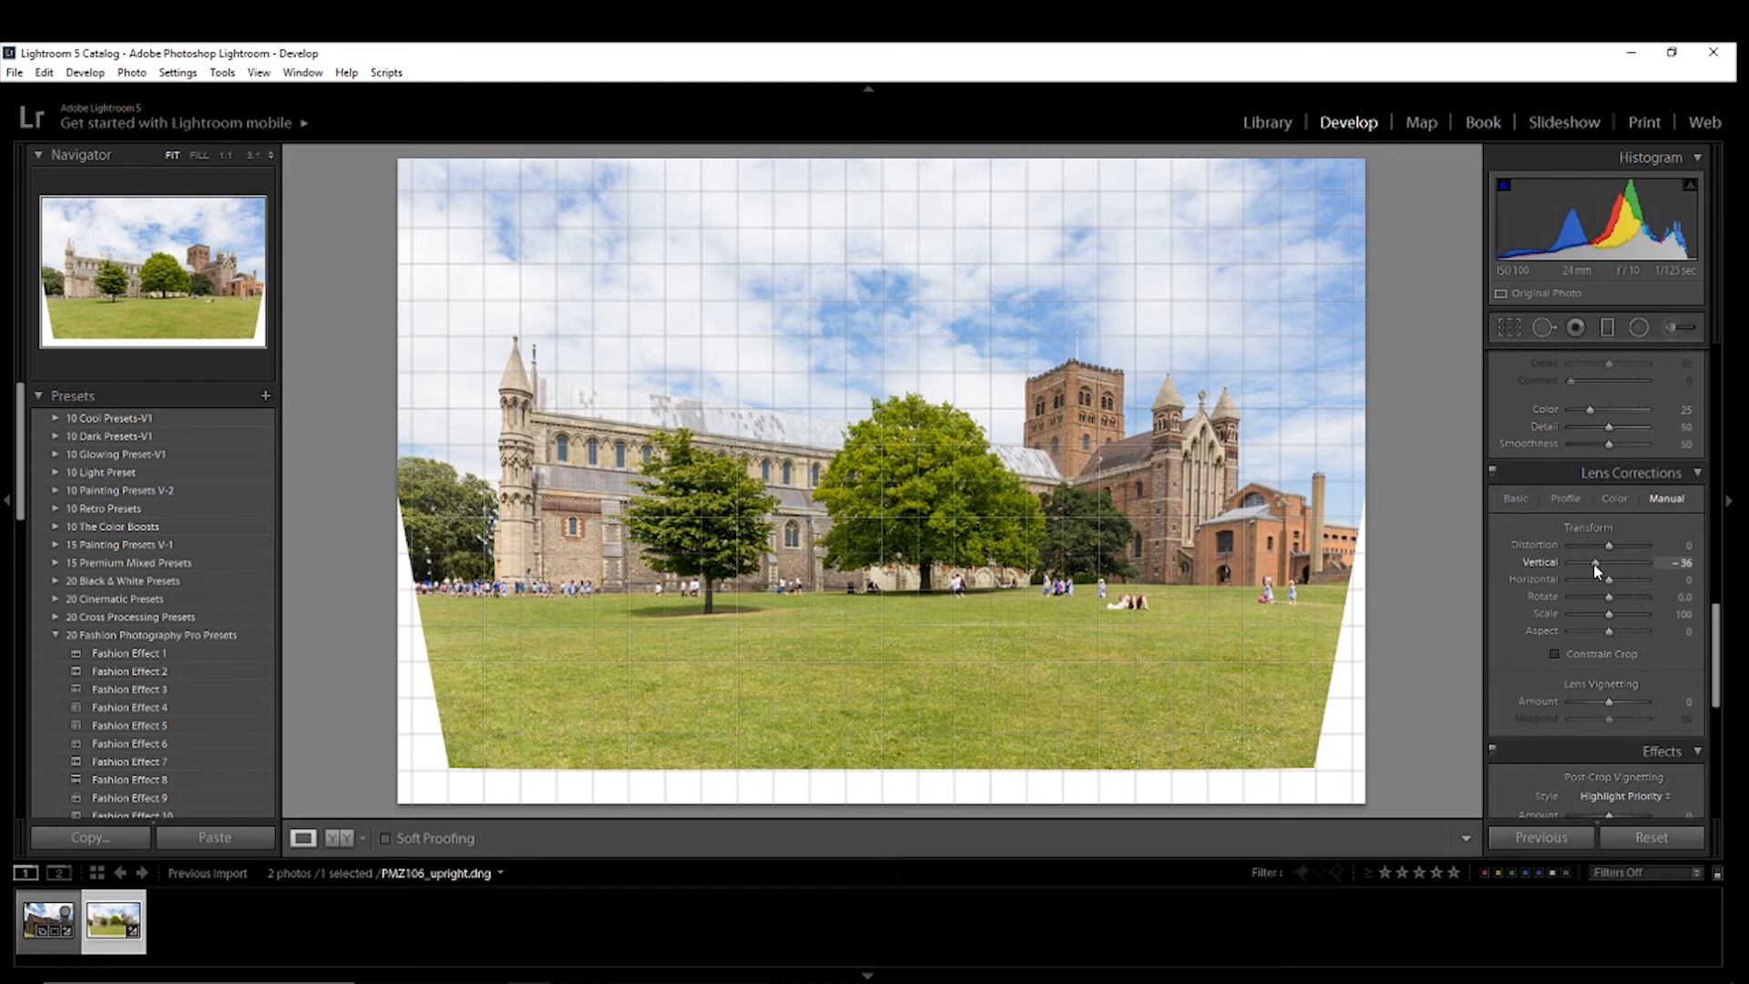
{"action": "key", "text": "Down"}
{"action": "key", "text": "Down"}
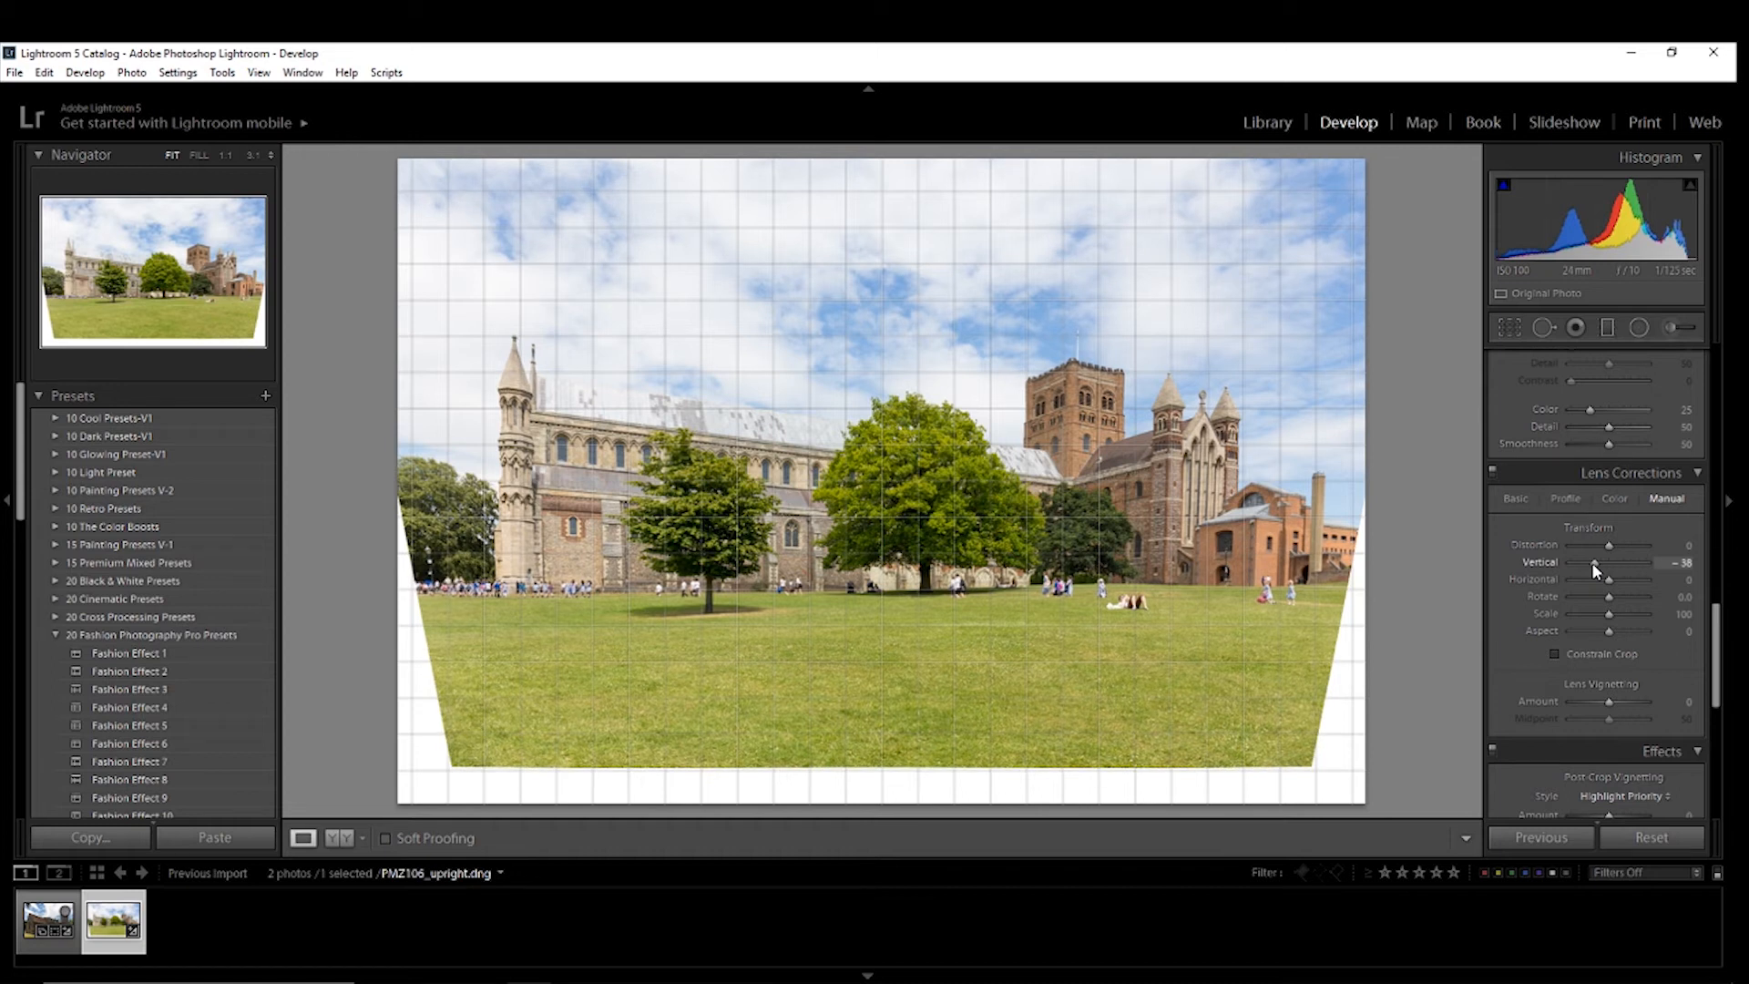
{"action": "key", "text": "Up"}
{"action": "key", "text": "Up"}
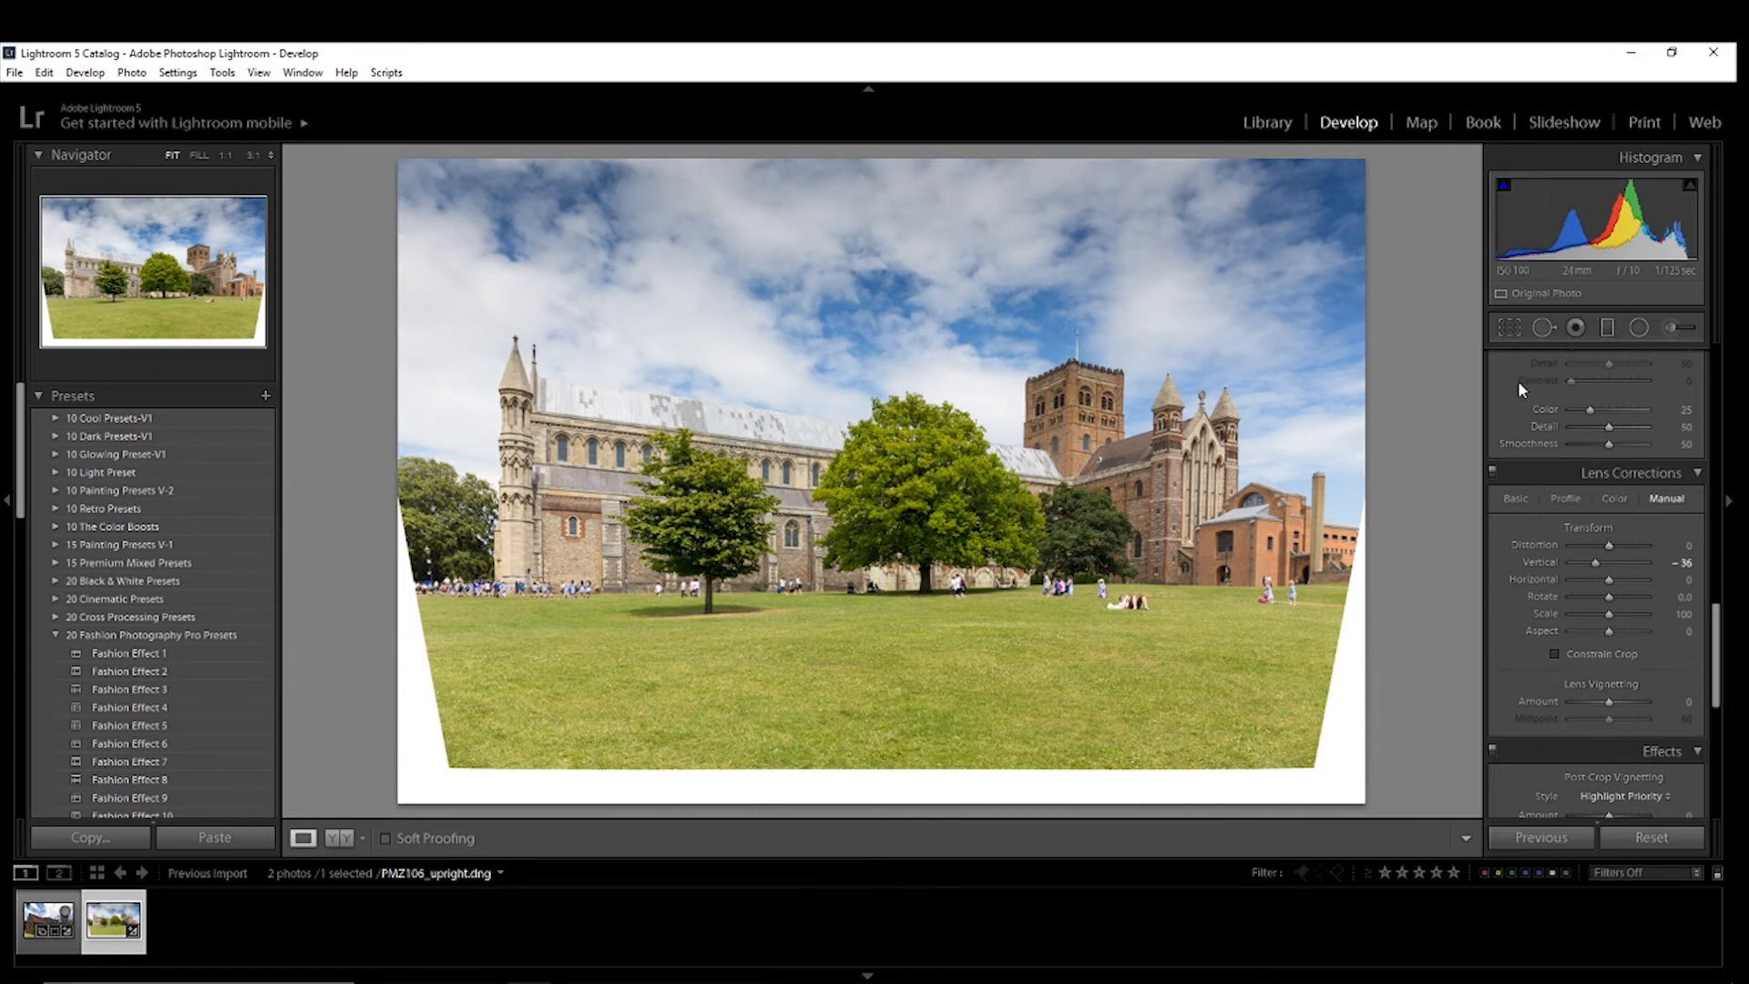
Crop the cathedral photo to cut off the white borders along its bottom and both sides
{"action": "left_click", "coordinate": [1516, 328]}
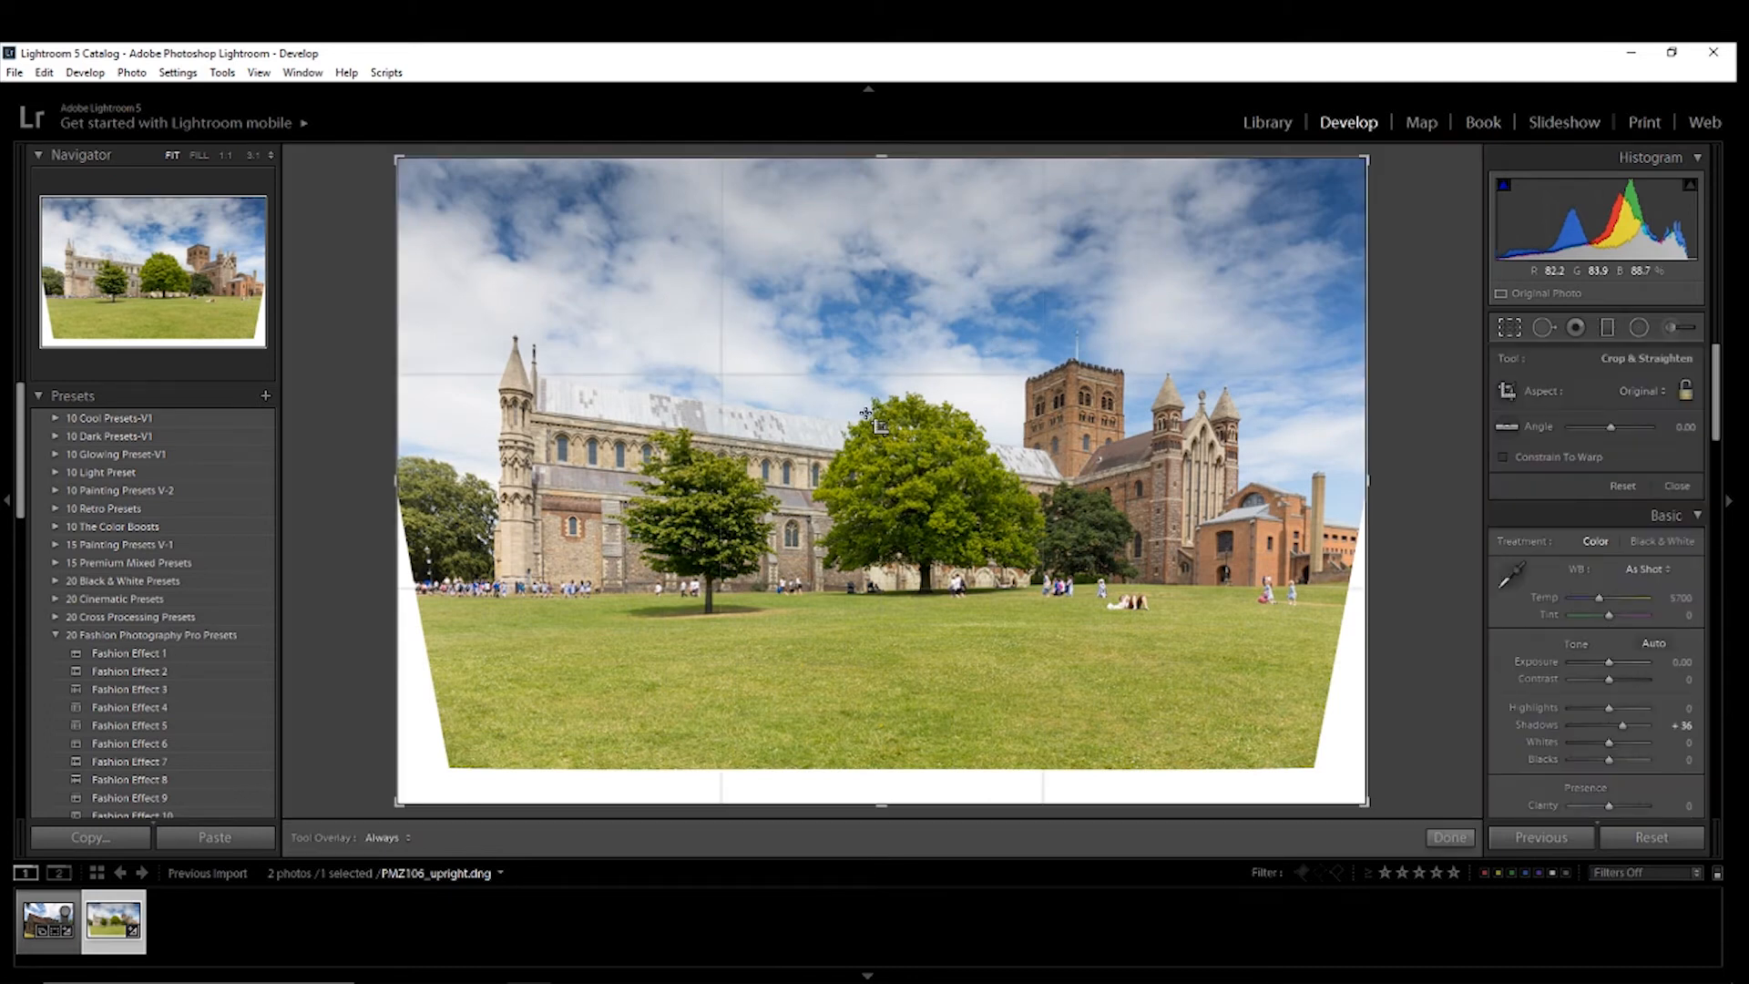
{"action": "left_click_drag", "start_coordinate": [839, 426], "coordinate": [870, 533]}
{"action": "key", "text": "ctrl+z"}
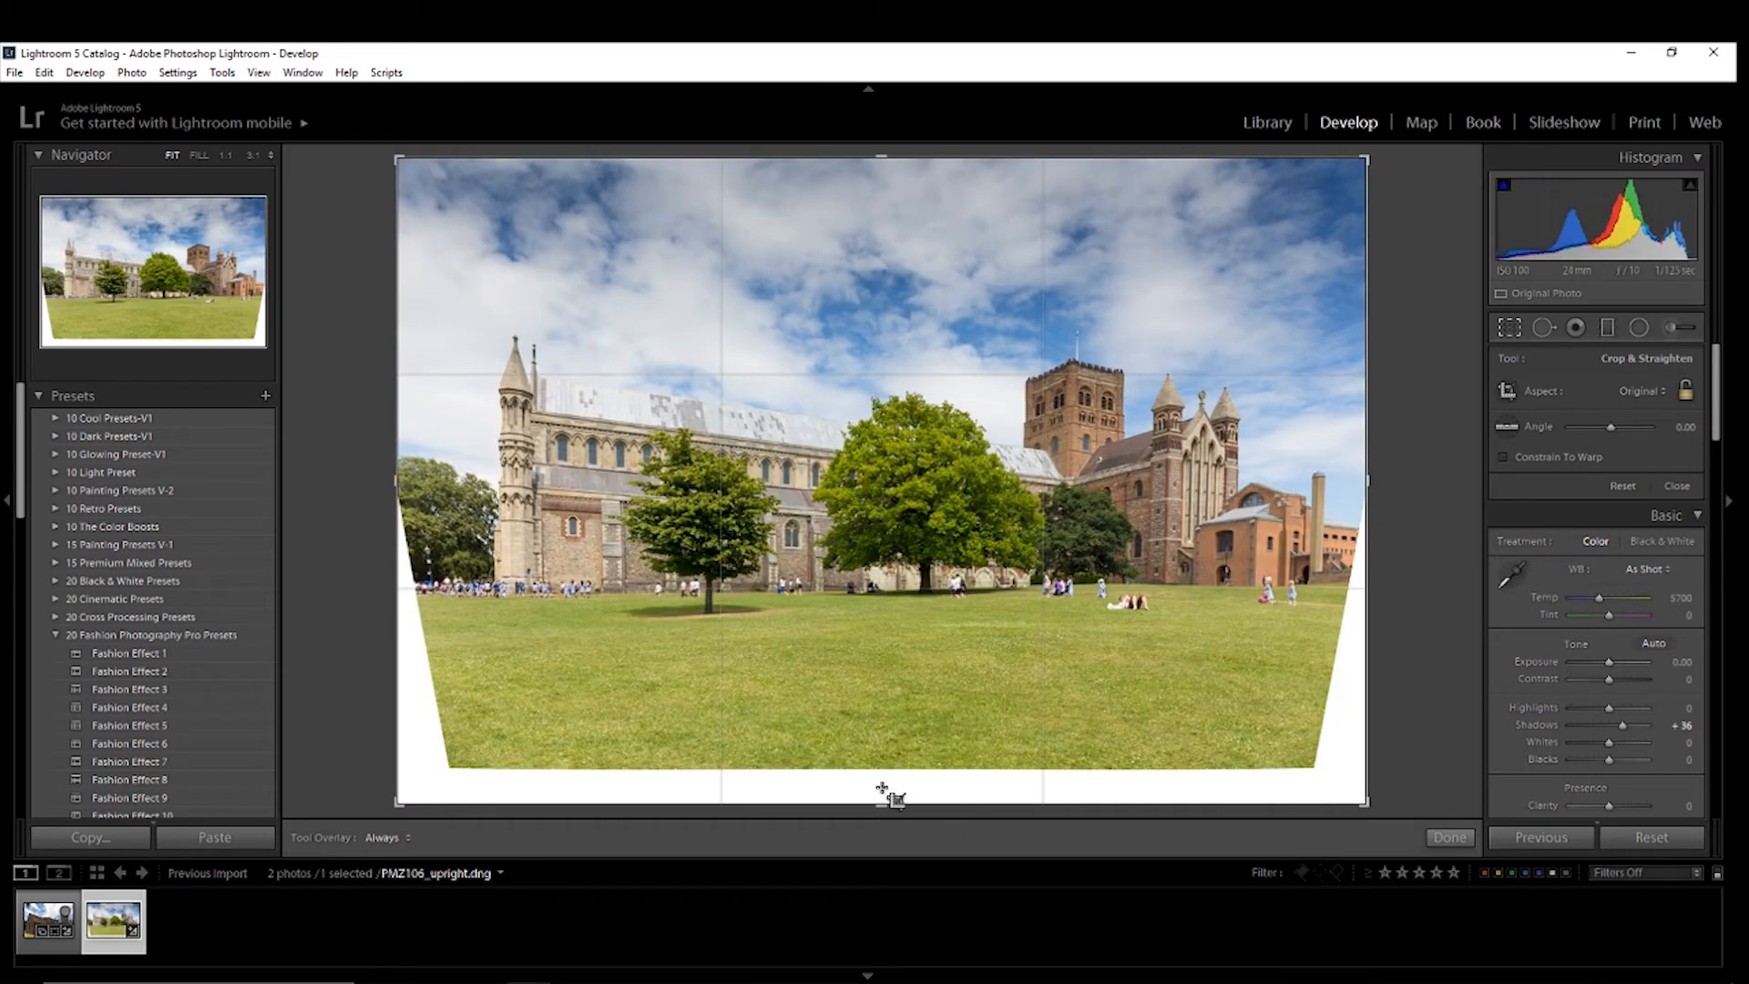
{"action": "left_click_drag", "start_coordinate": [882, 806], "coordinate": [895, 736]}
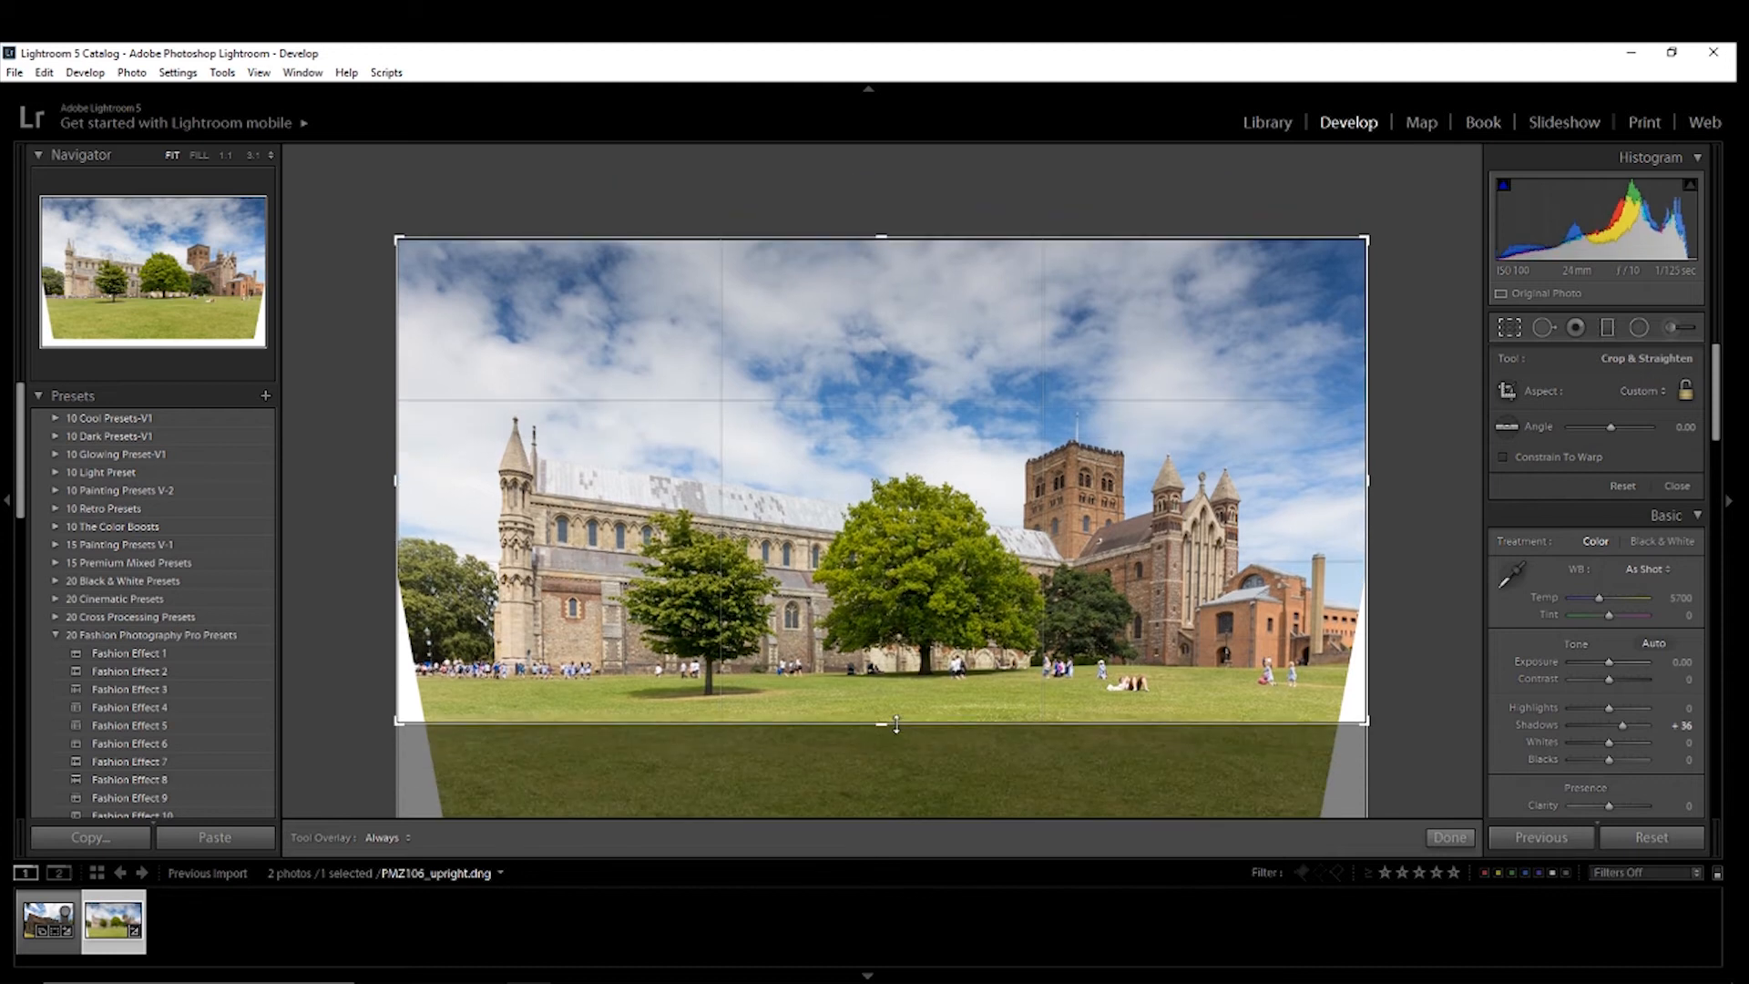
{"action": "left_click_drag", "start_coordinate": [1366, 481], "coordinate": [1334, 481]}
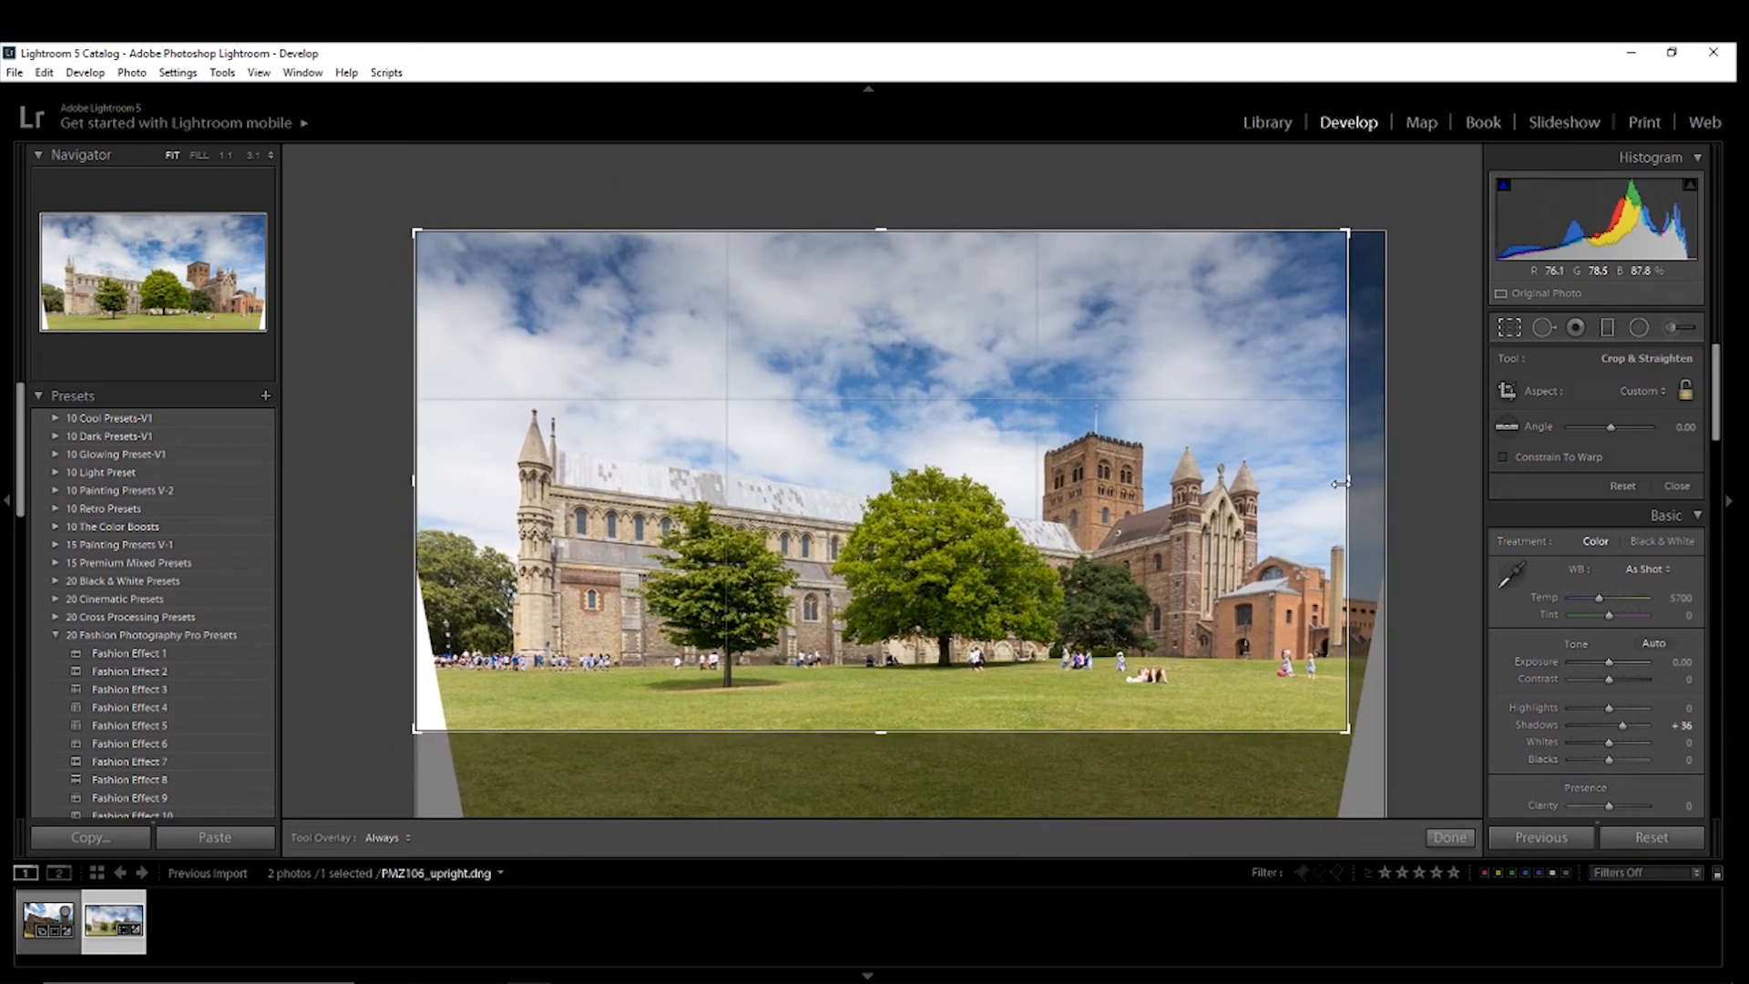
{"action": "left_click_drag", "start_coordinate": [415, 483], "coordinate": [434, 483]}
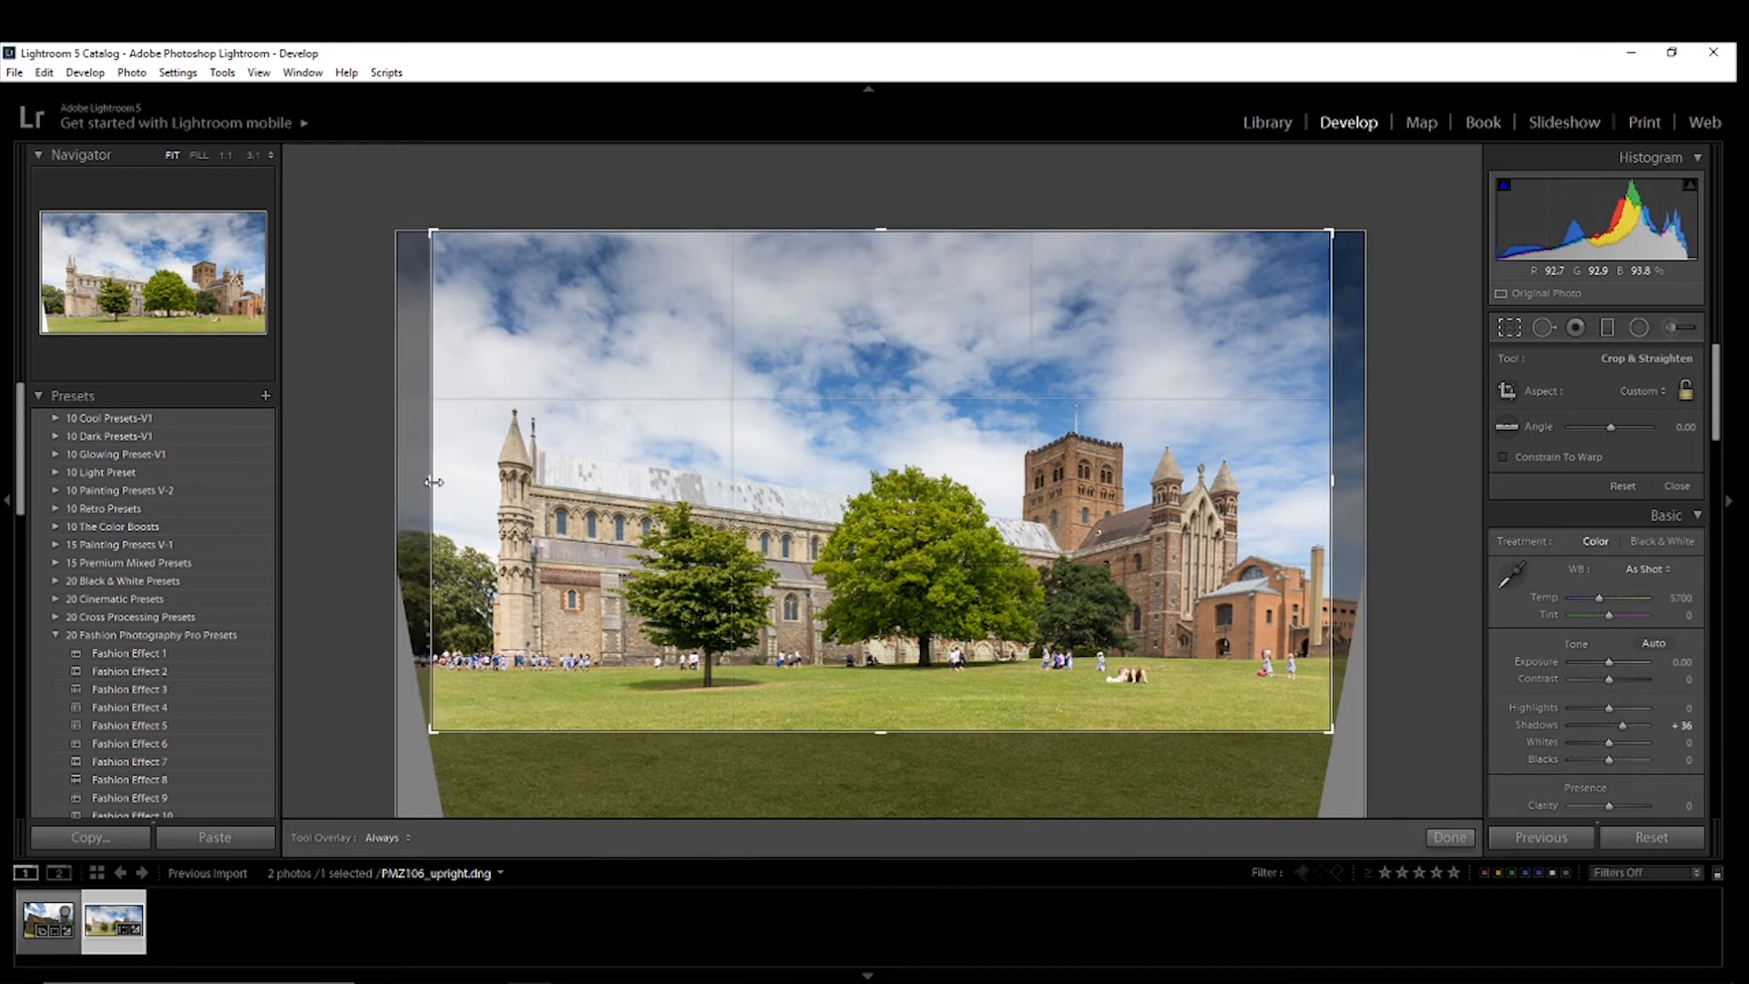
{"action": "double_click", "coordinate": [968, 662]}
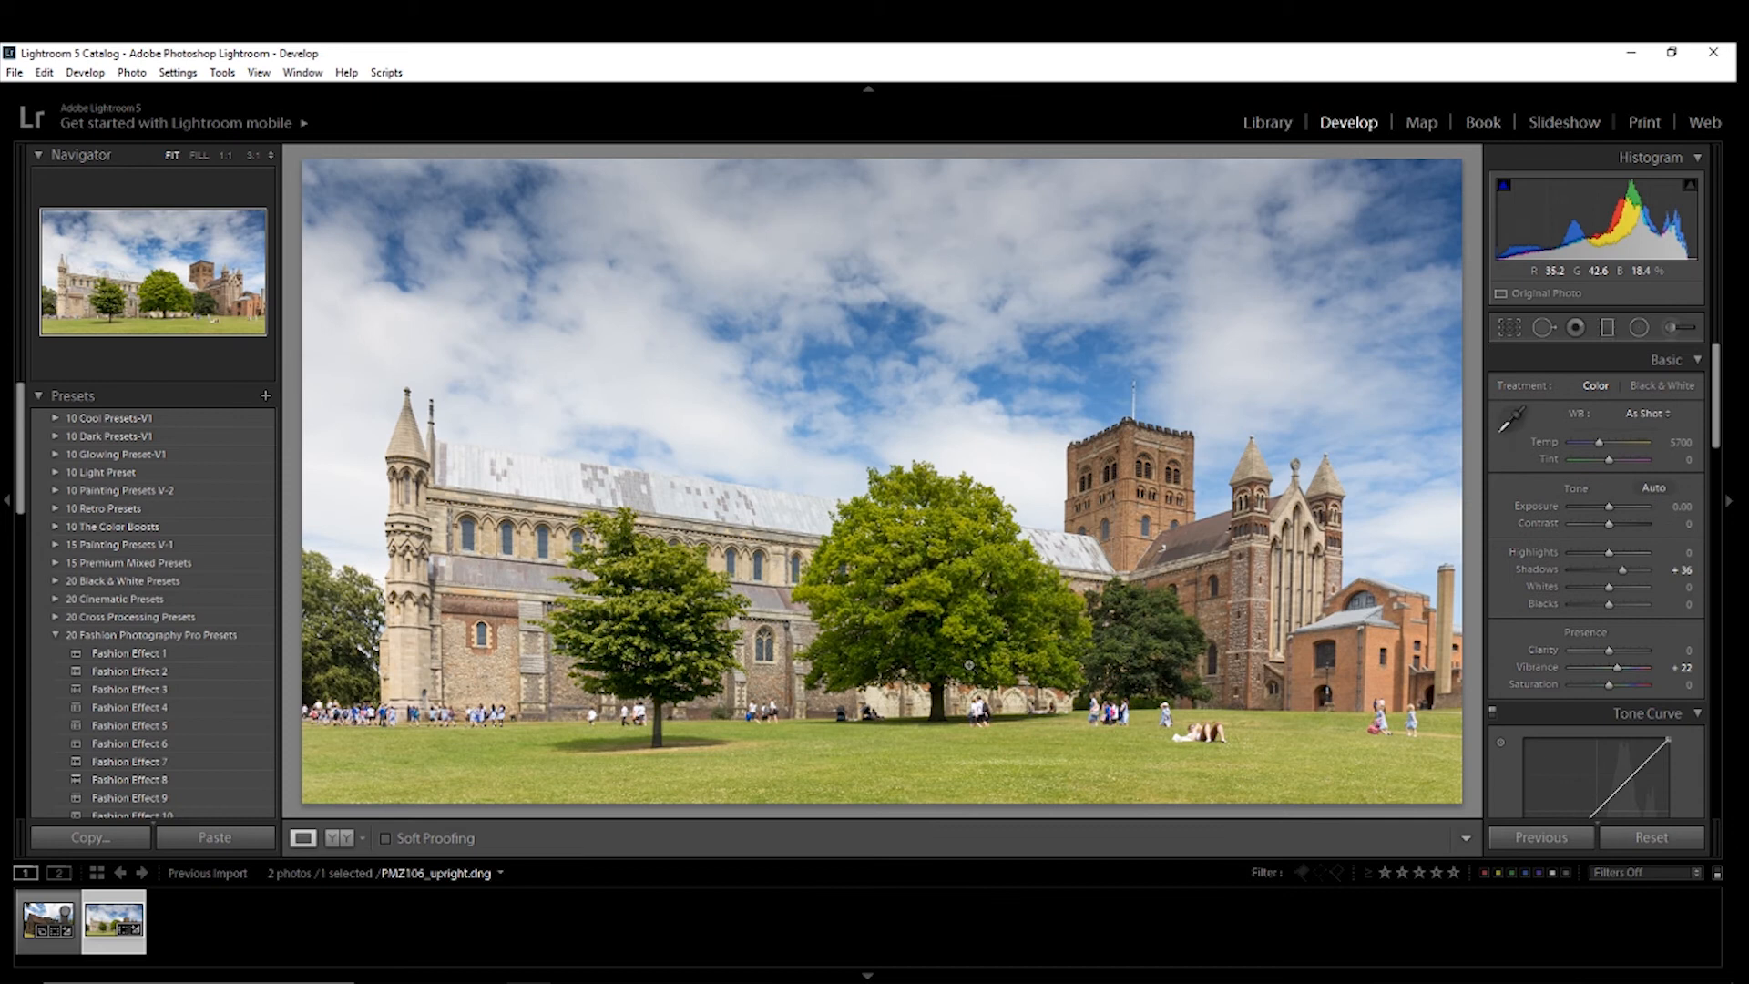
Compare the corrected and cropped cathedral photo with its before version
{"action": "key", "text": "backslash"}
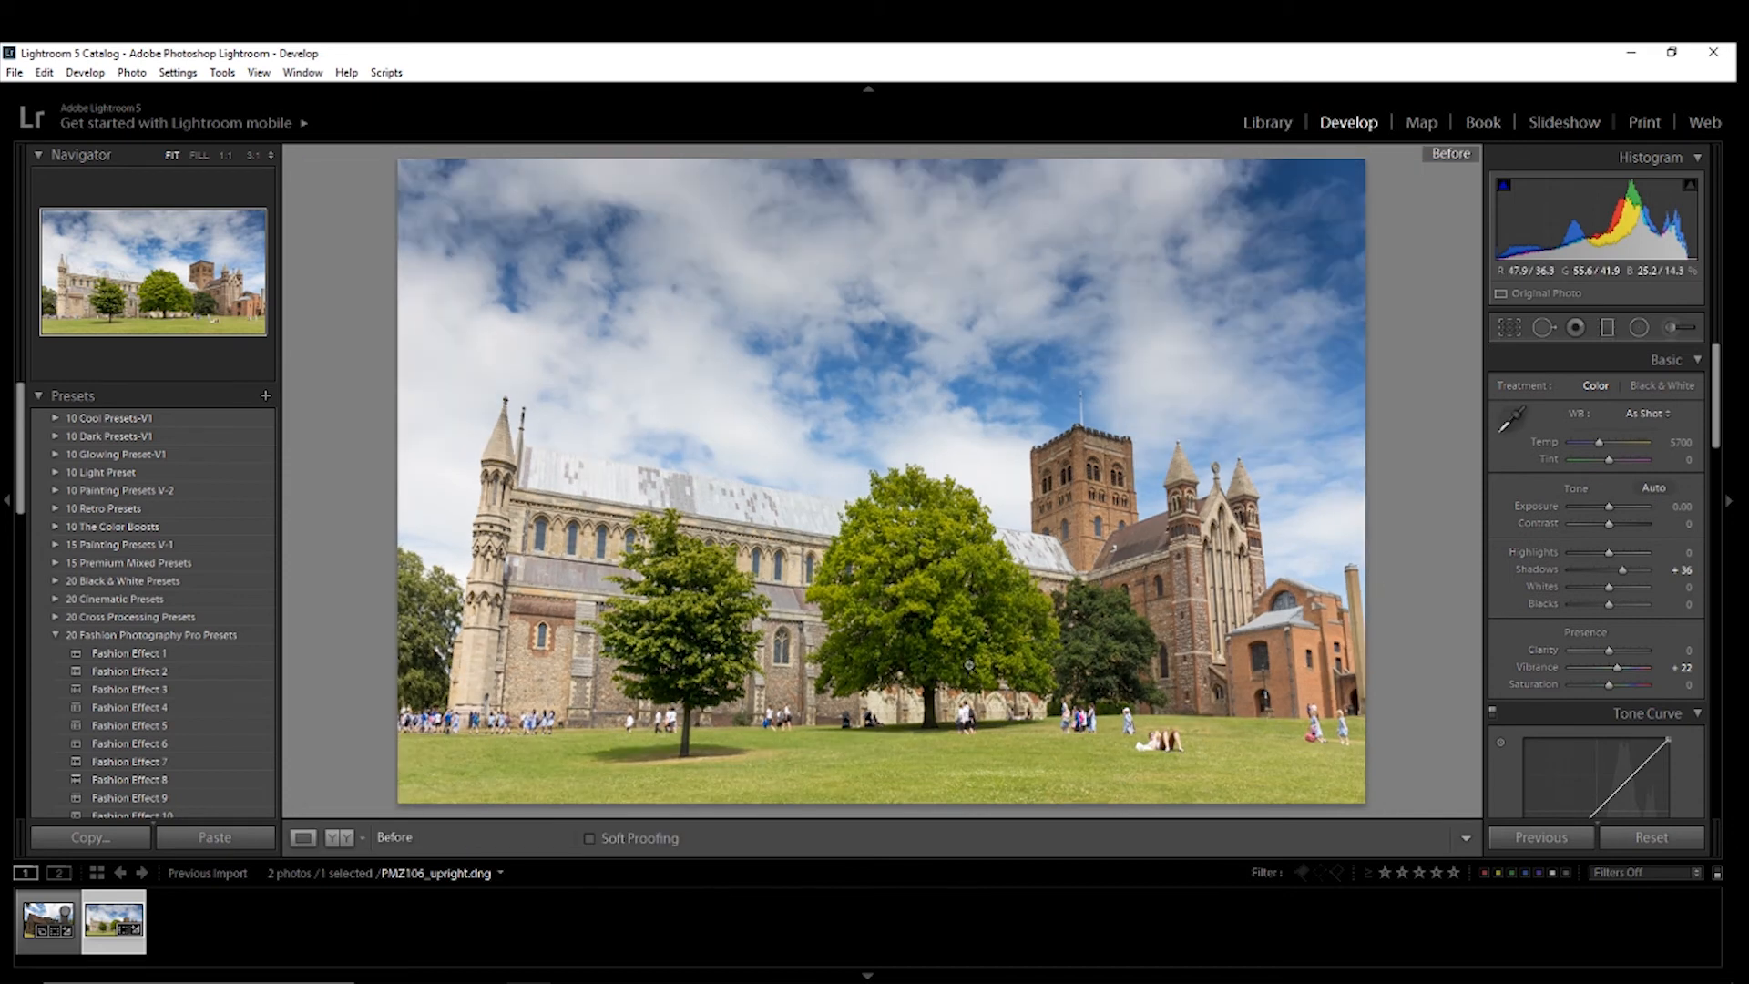
{"action": "key", "text": "backslash"}
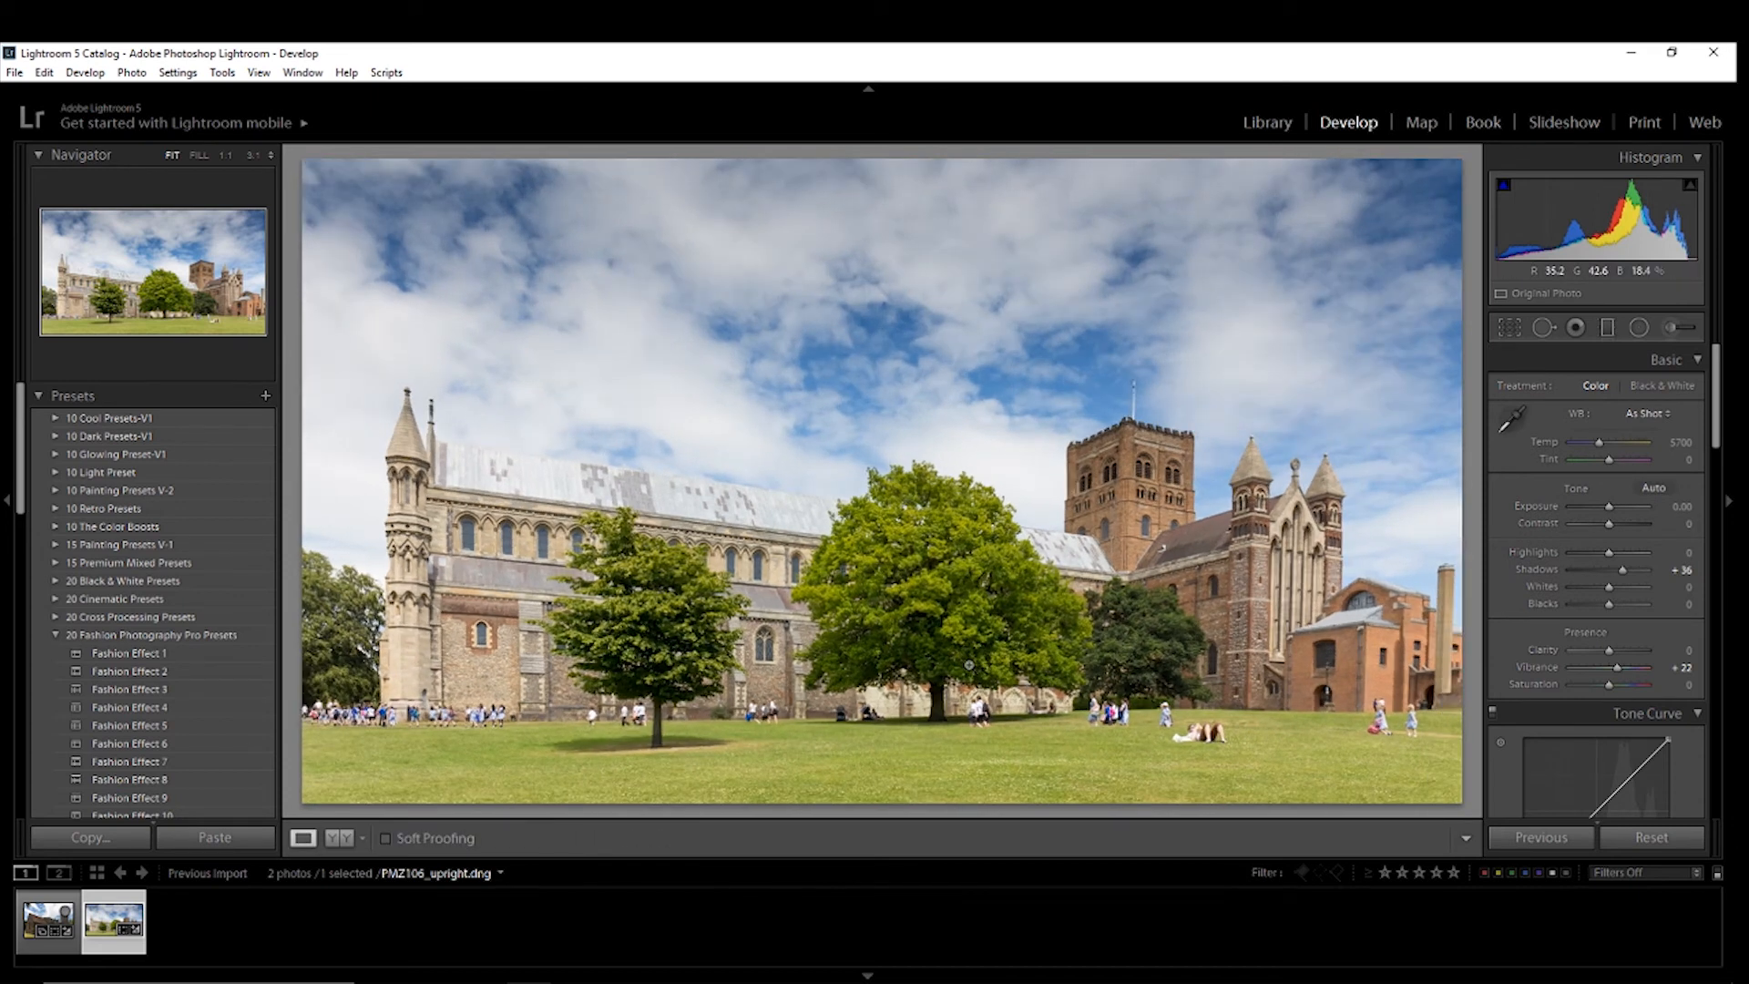
{"action": "key", "text": "backslash"}
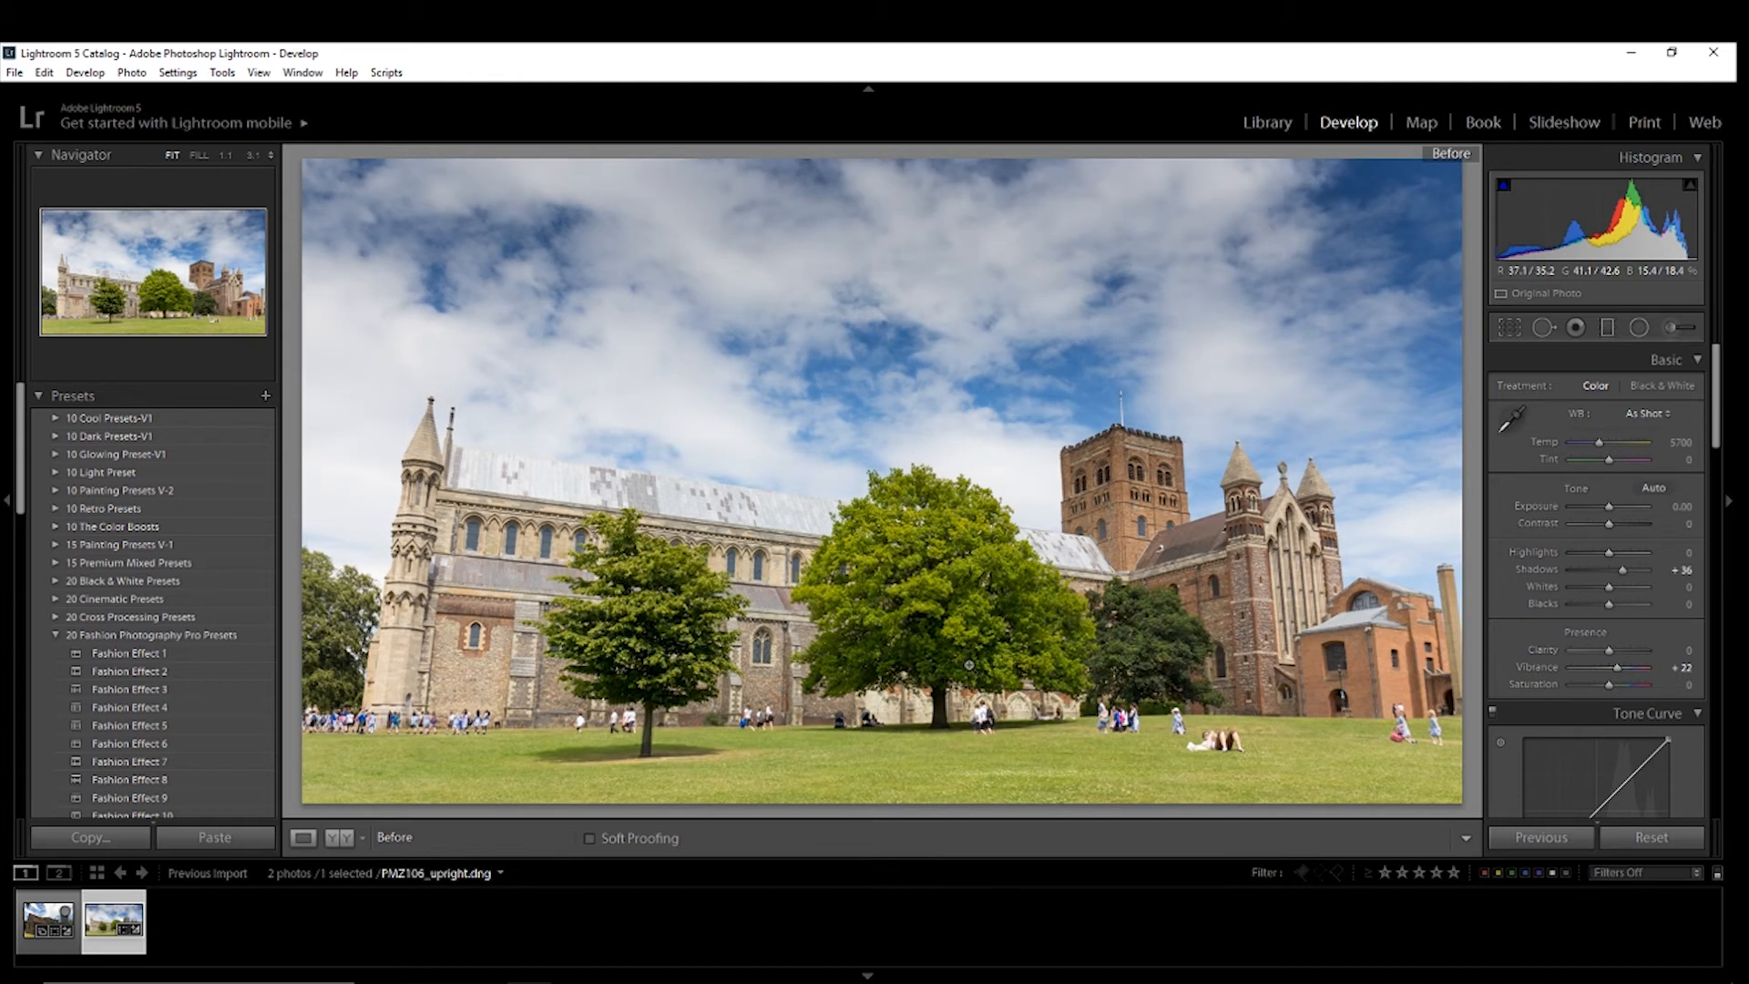
{"action": "key", "text": "backslash"}
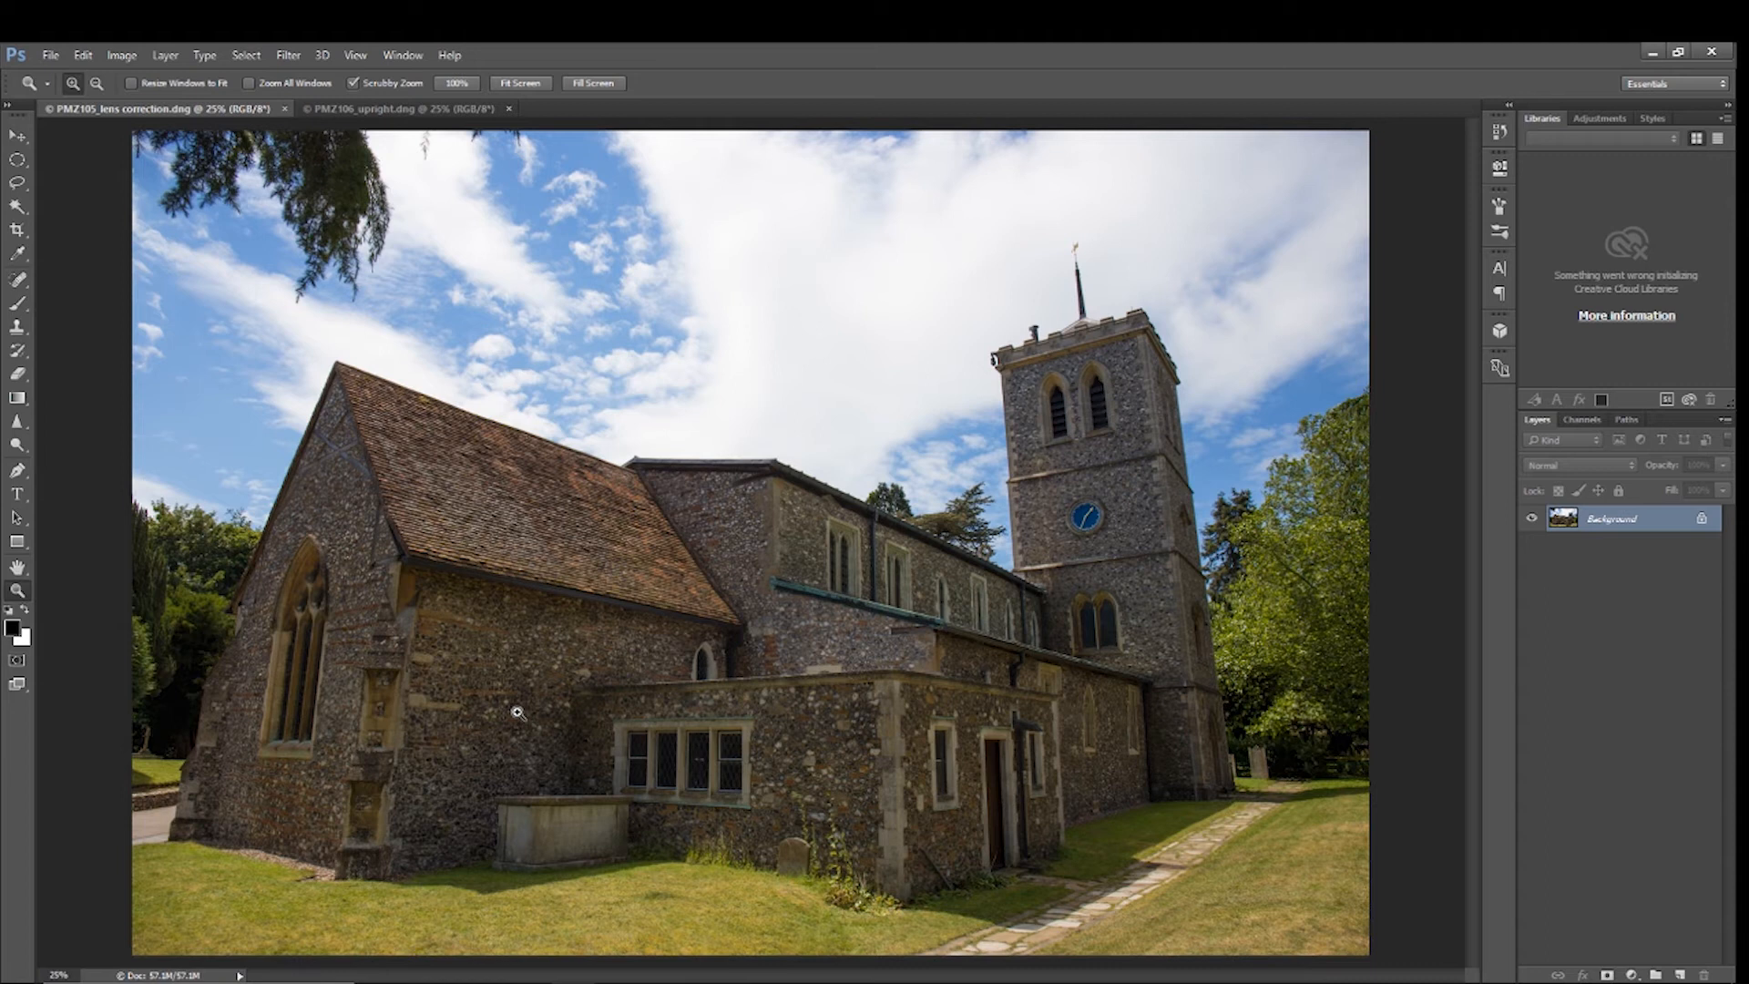
In Photoshop, view both opened photos and open the Camera Raw Filter on PMZ105_lens correction.dng
{"action": "left_click", "coordinate": [392, 108]}
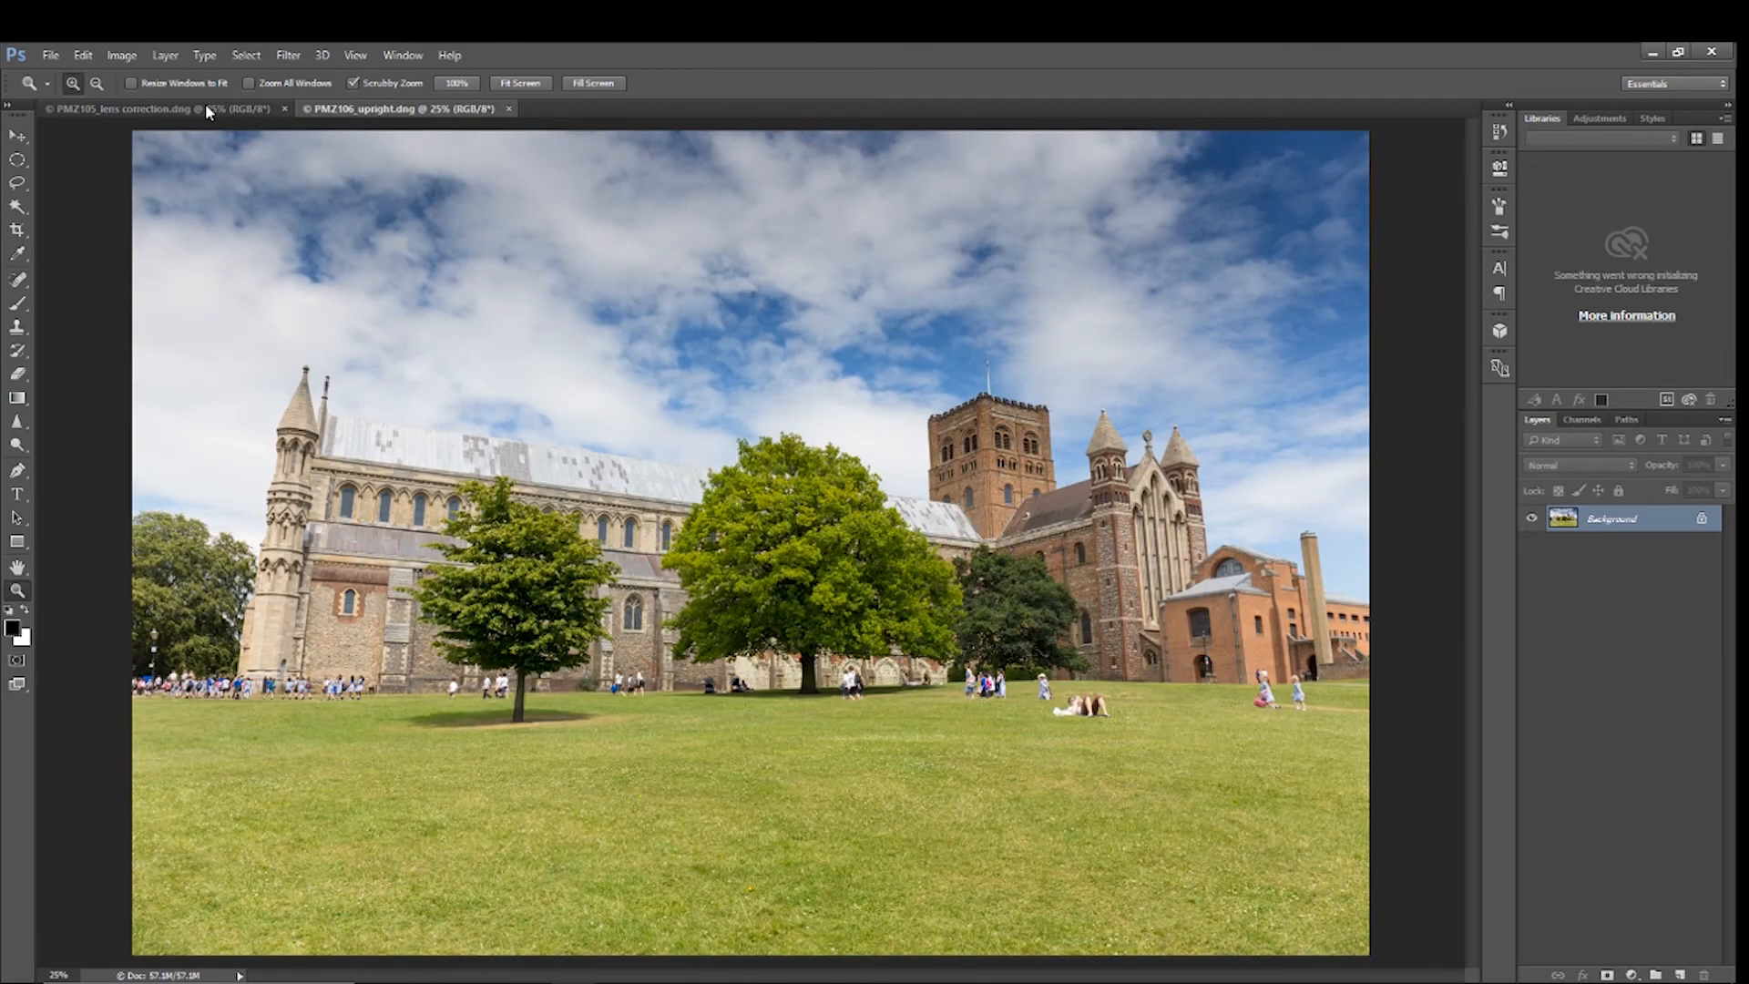
{"action": "left_click", "coordinate": [200, 109]}
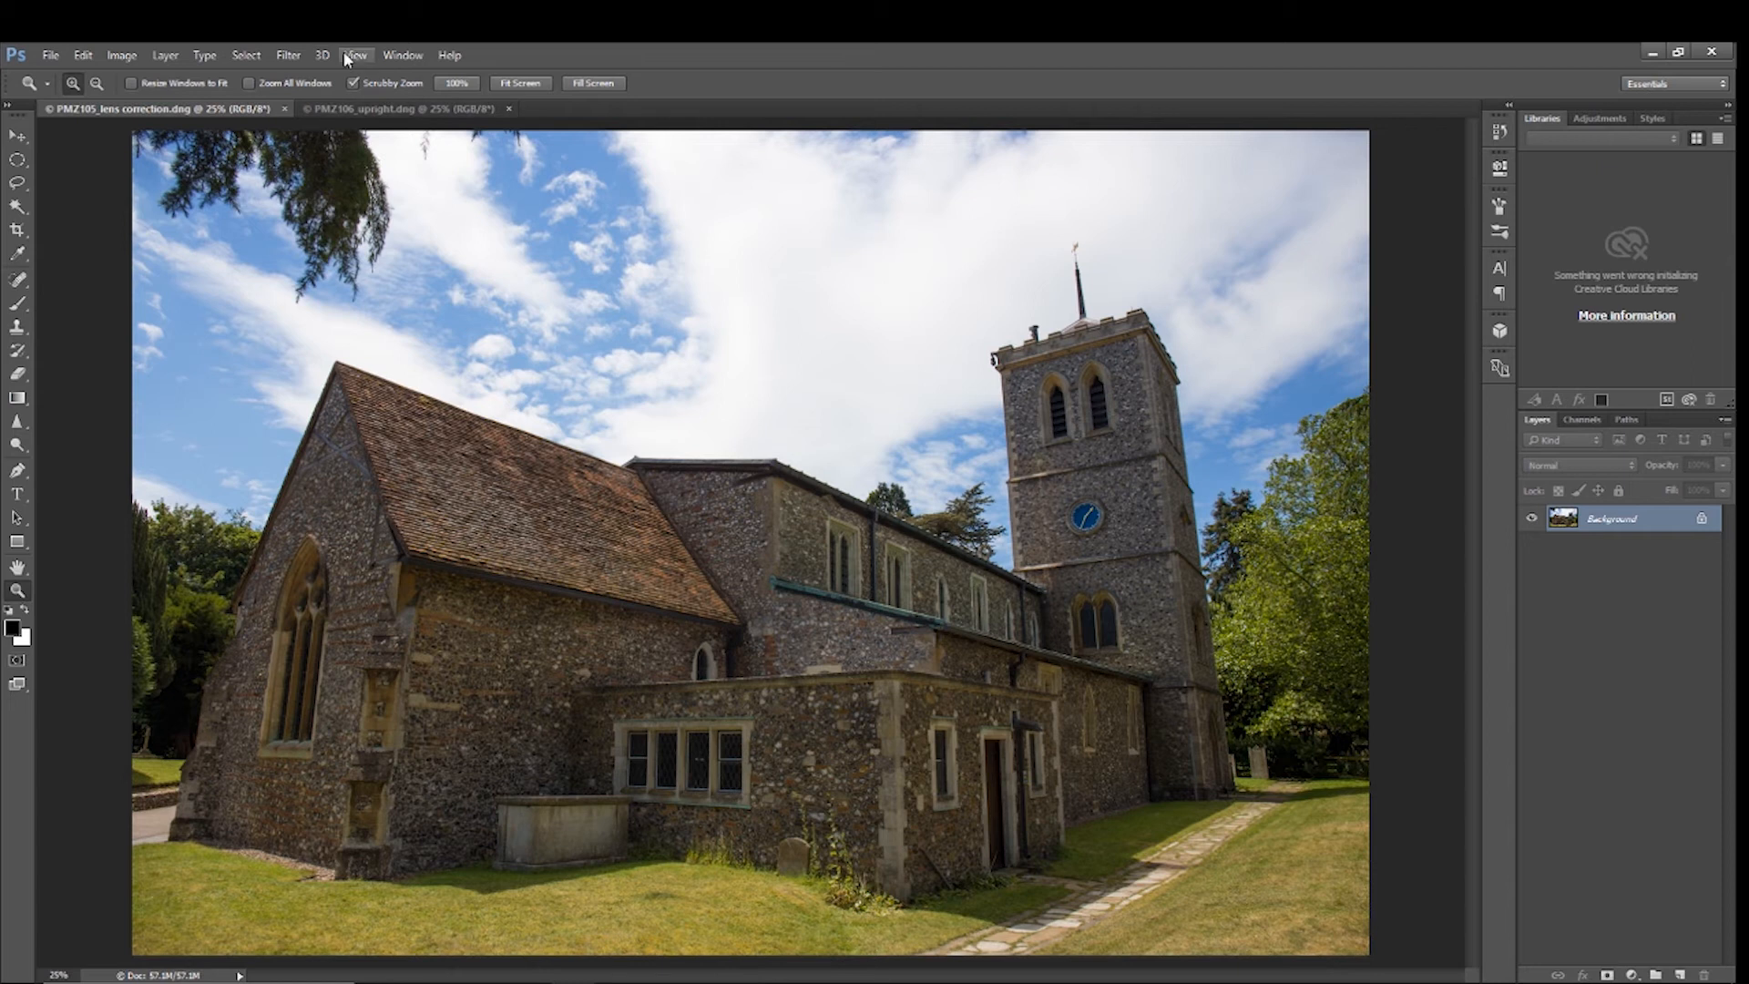
{"action": "left_click", "coordinate": [288, 55]}
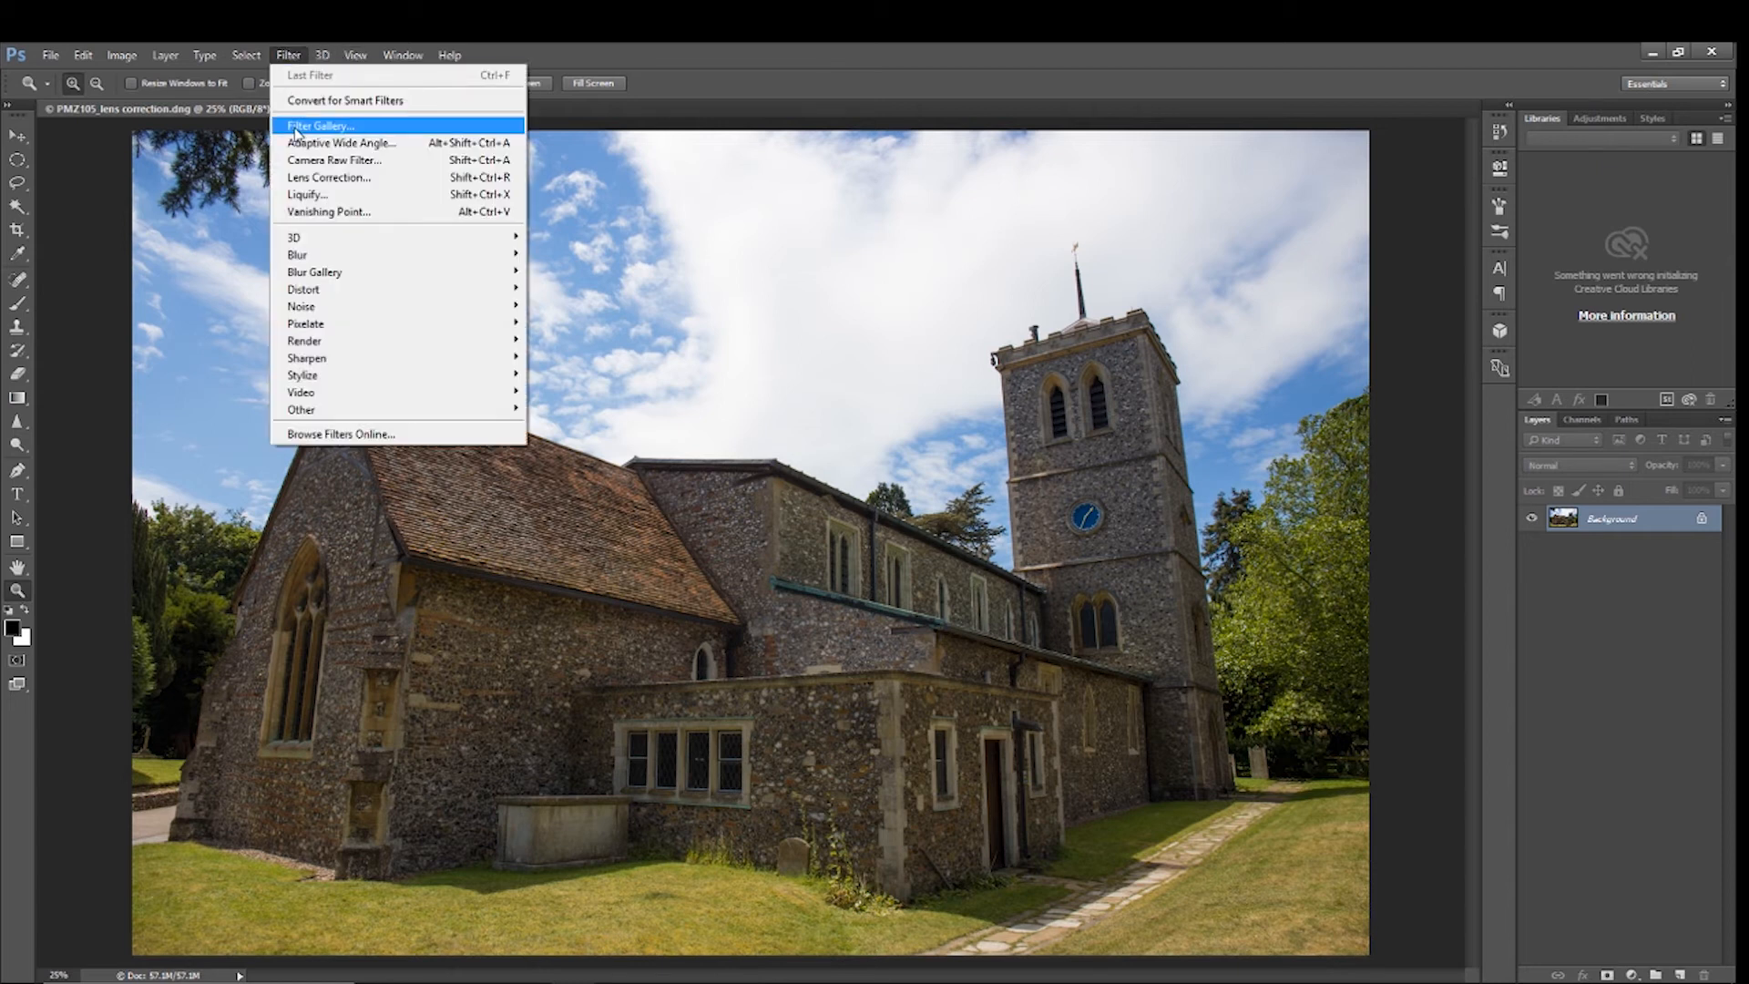
{"action": "left_click", "coordinate": [334, 160]}
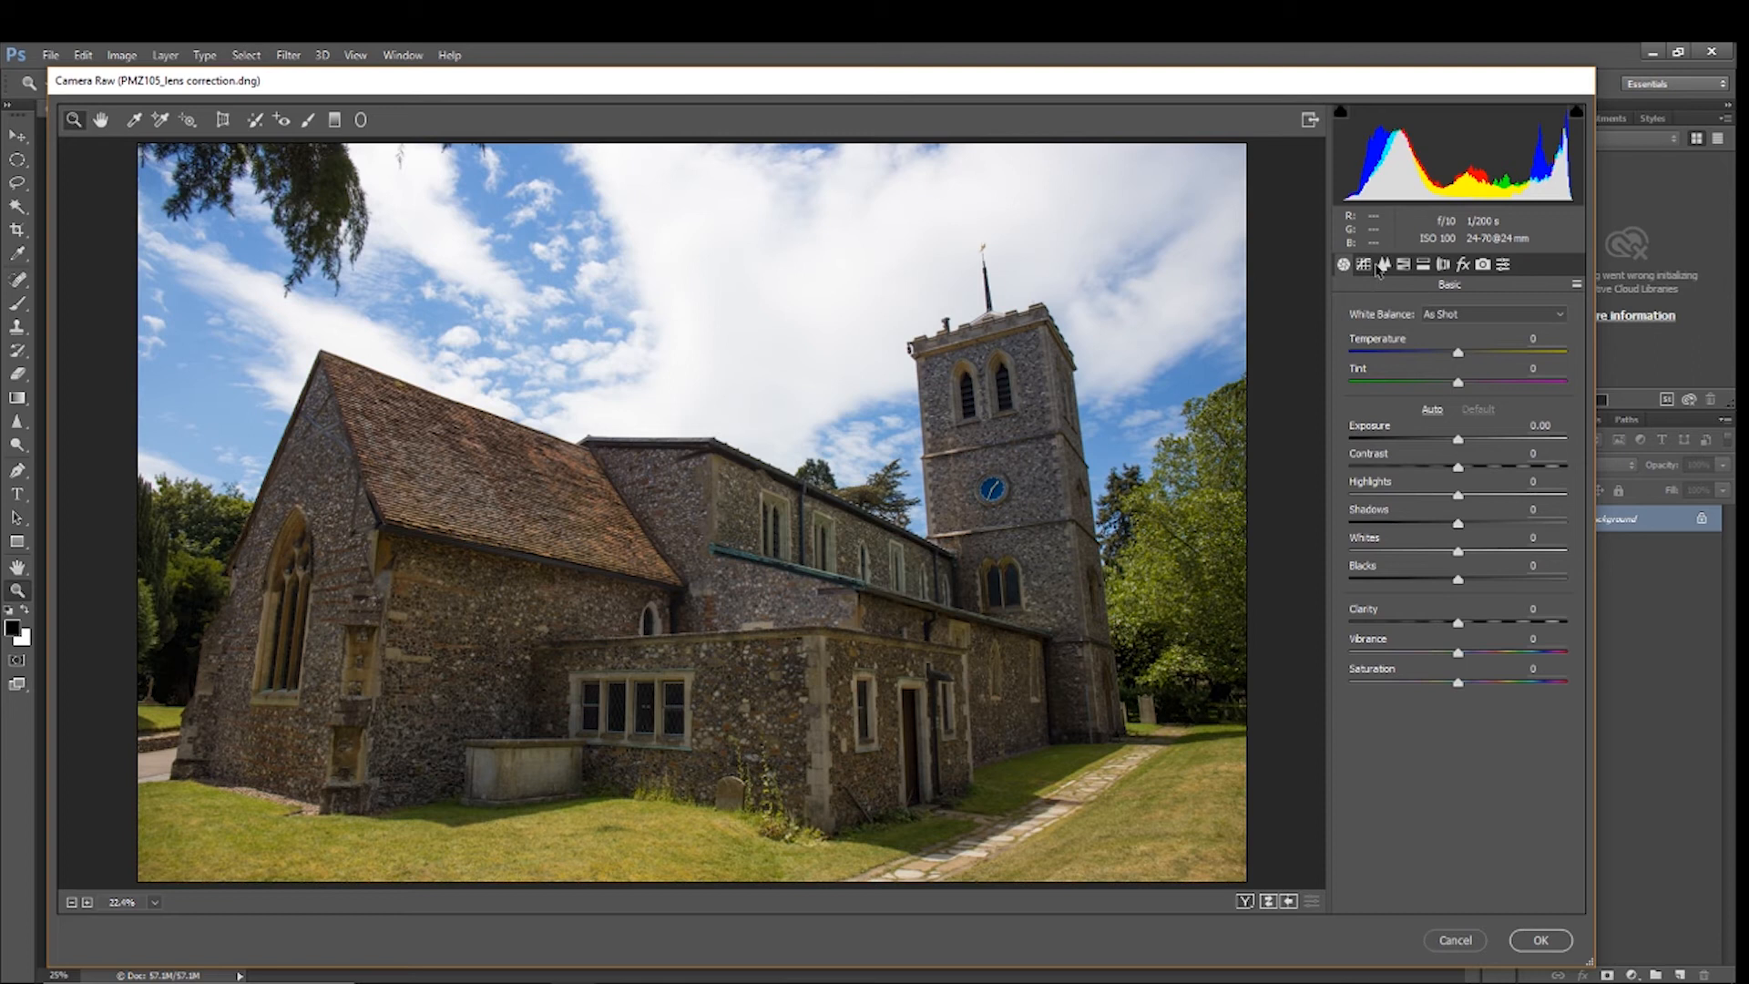
Try the Level Upright correction on the church photo with the Transform tool, and apply the Vertical correction instead
{"action": "left_click", "coordinate": [223, 125]}
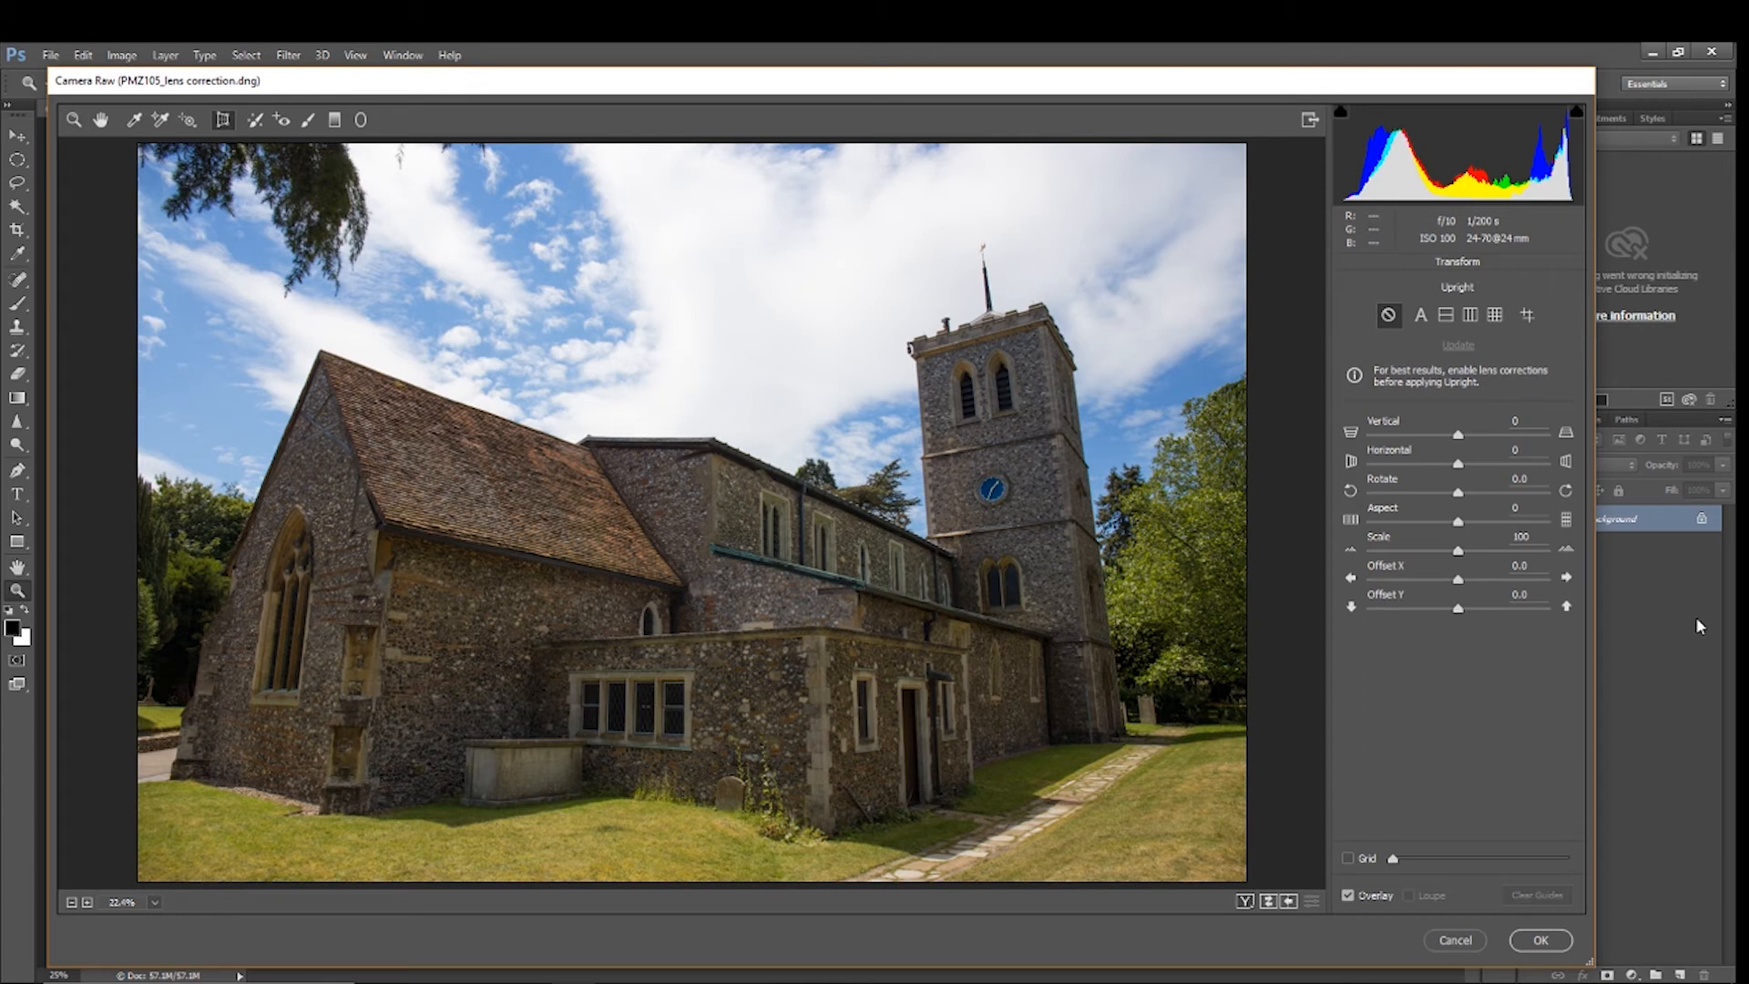
{"action": "left_click", "coordinate": [1447, 317]}
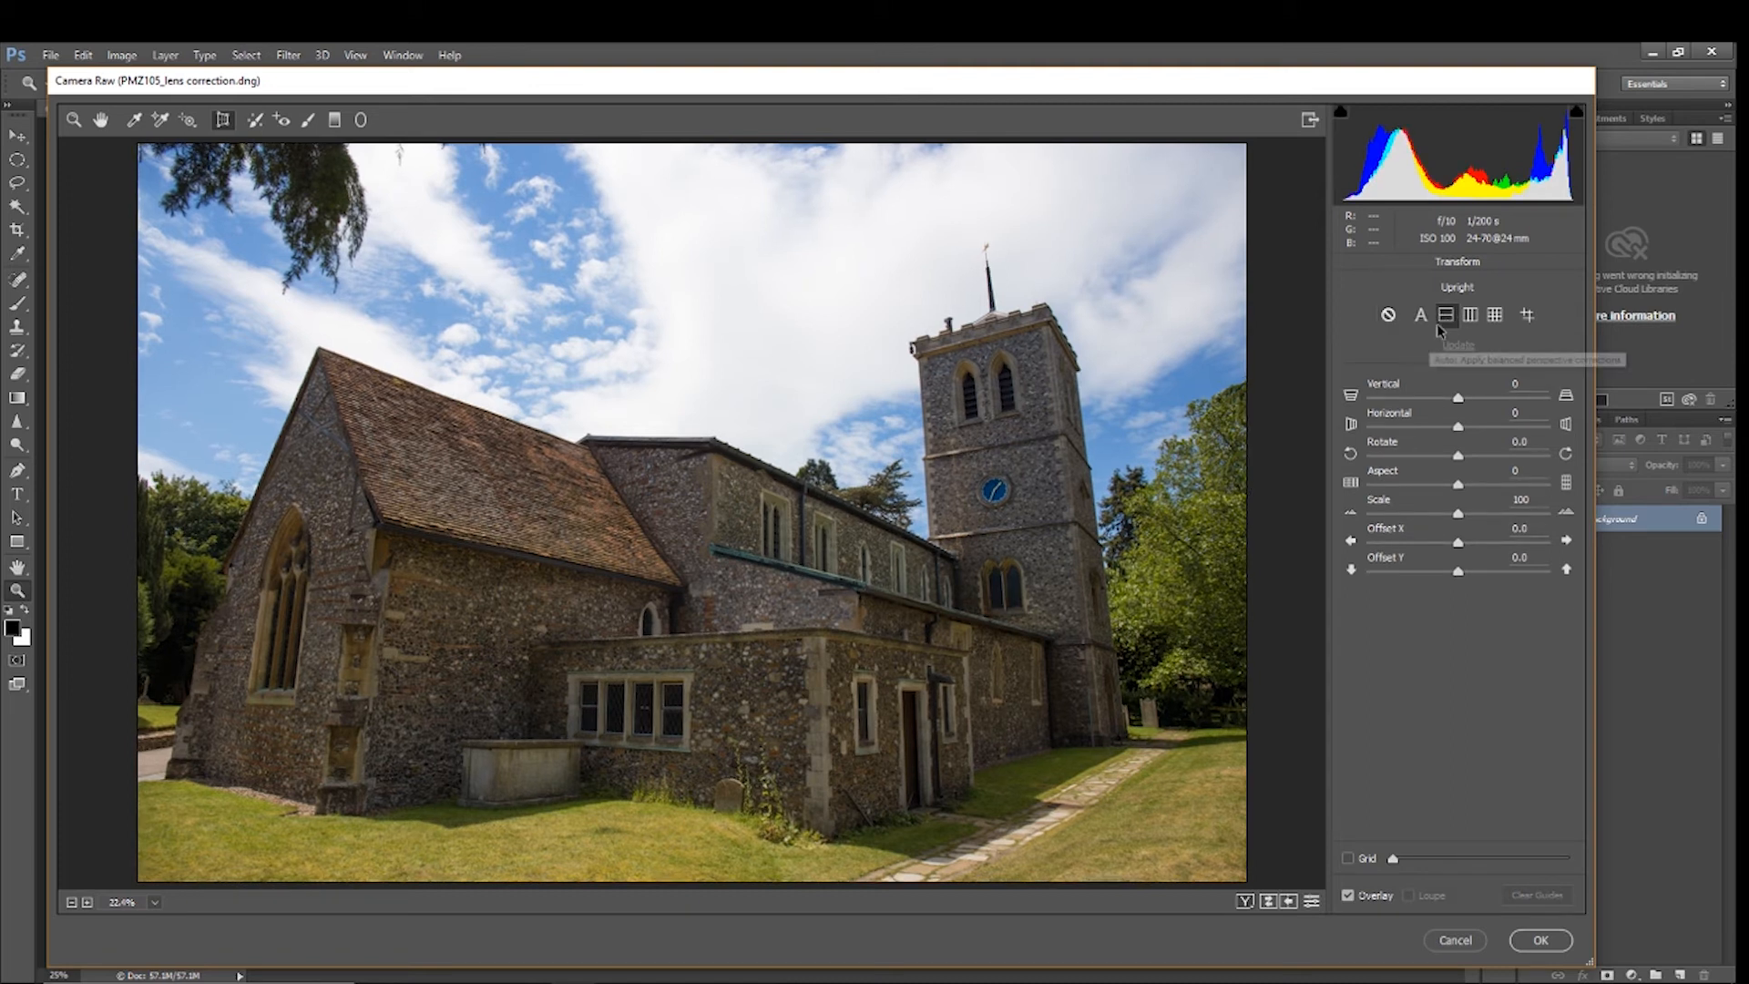
{"action": "left_click", "coordinate": [1470, 316]}
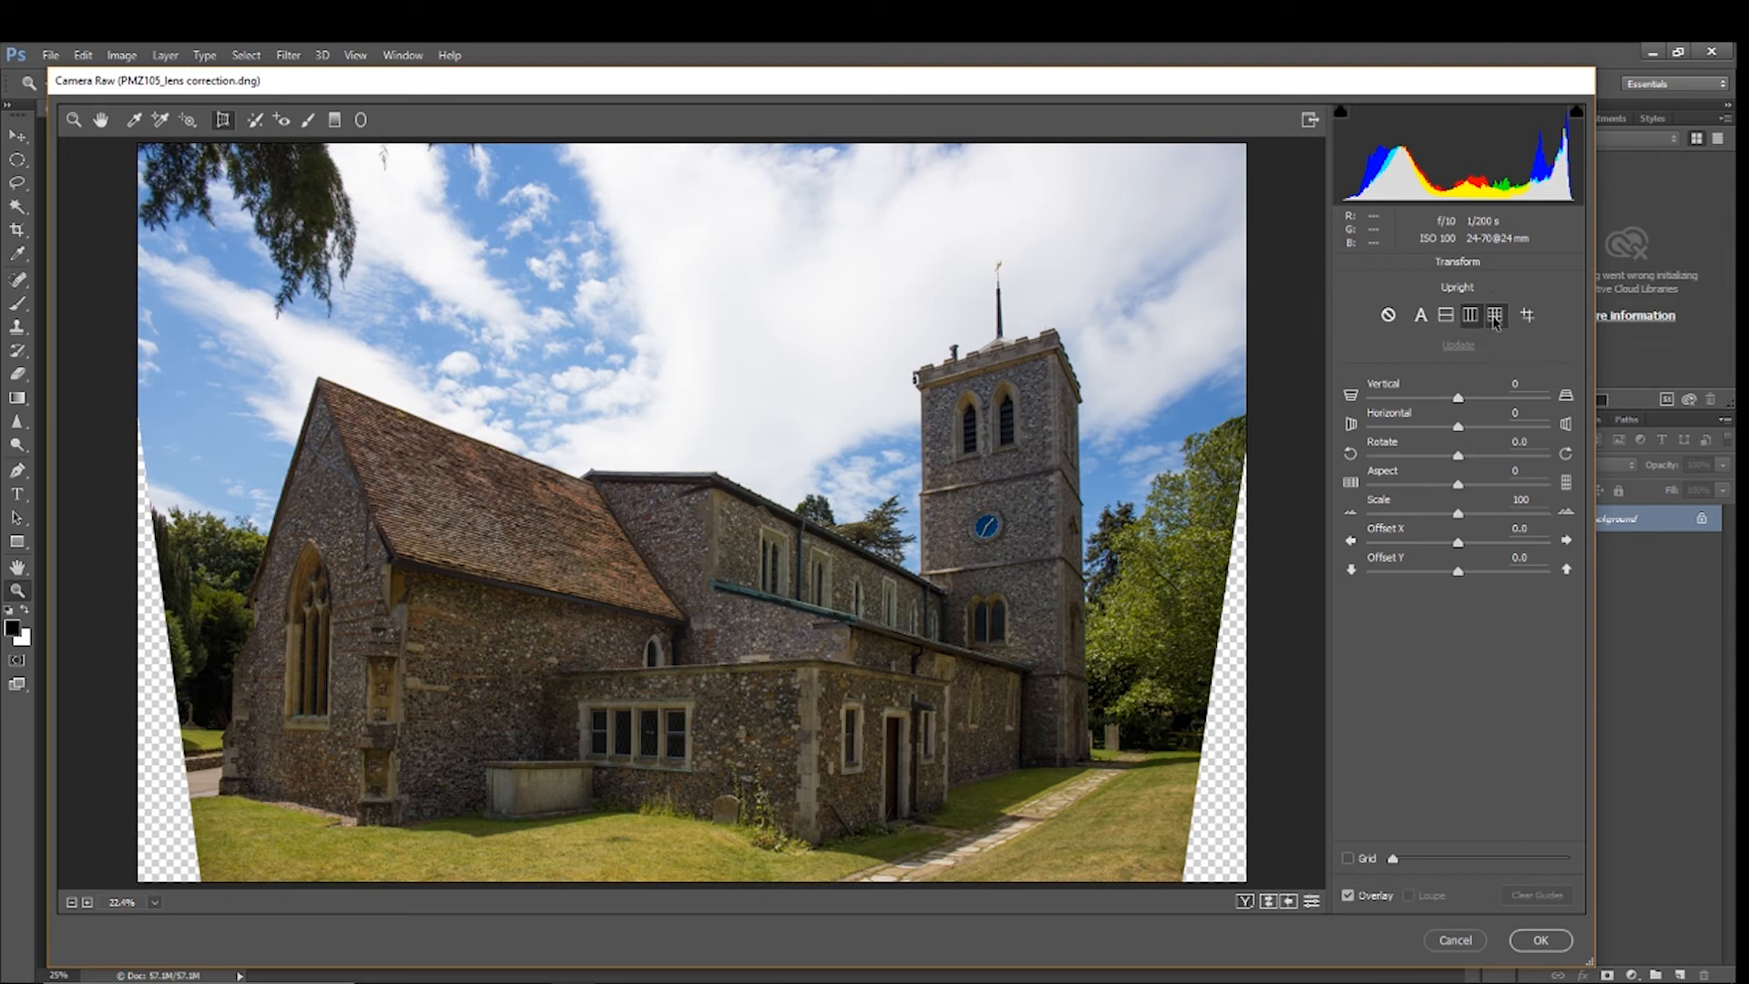
Try the Full and Guided Upright corrections on the church photo, returning to Vertical after each
{"action": "left_click", "coordinate": [1495, 316]}
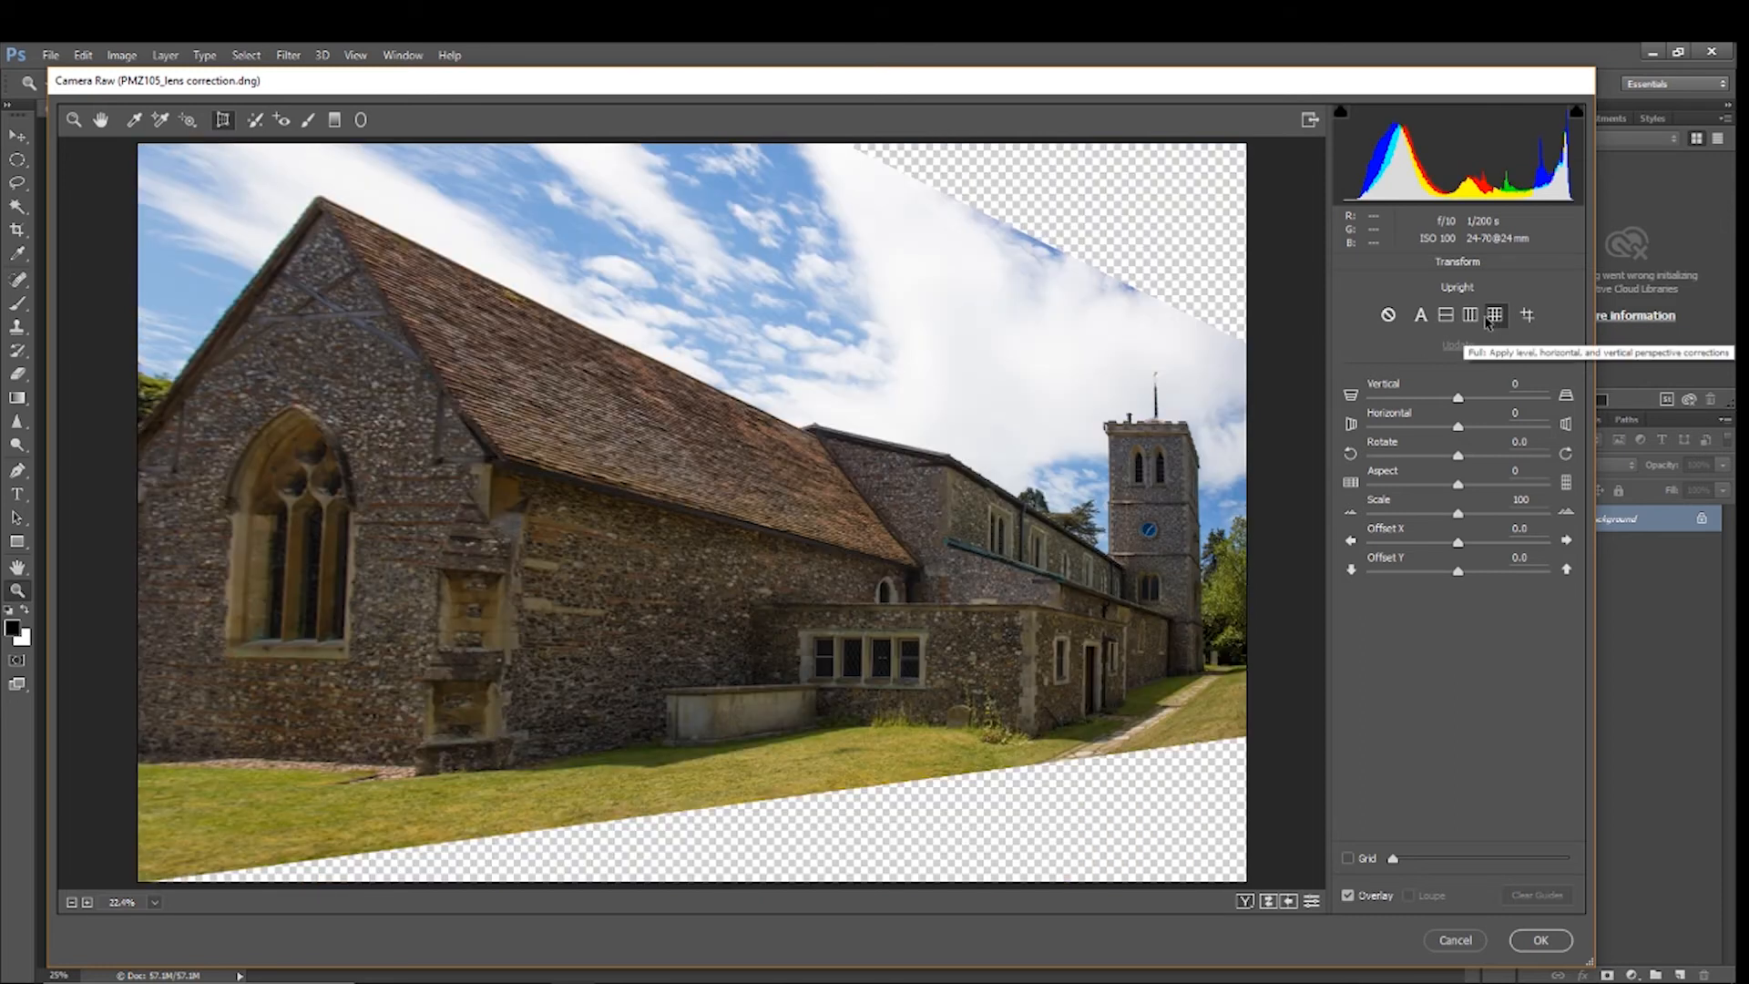
{"action": "left_click", "coordinate": [1471, 315]}
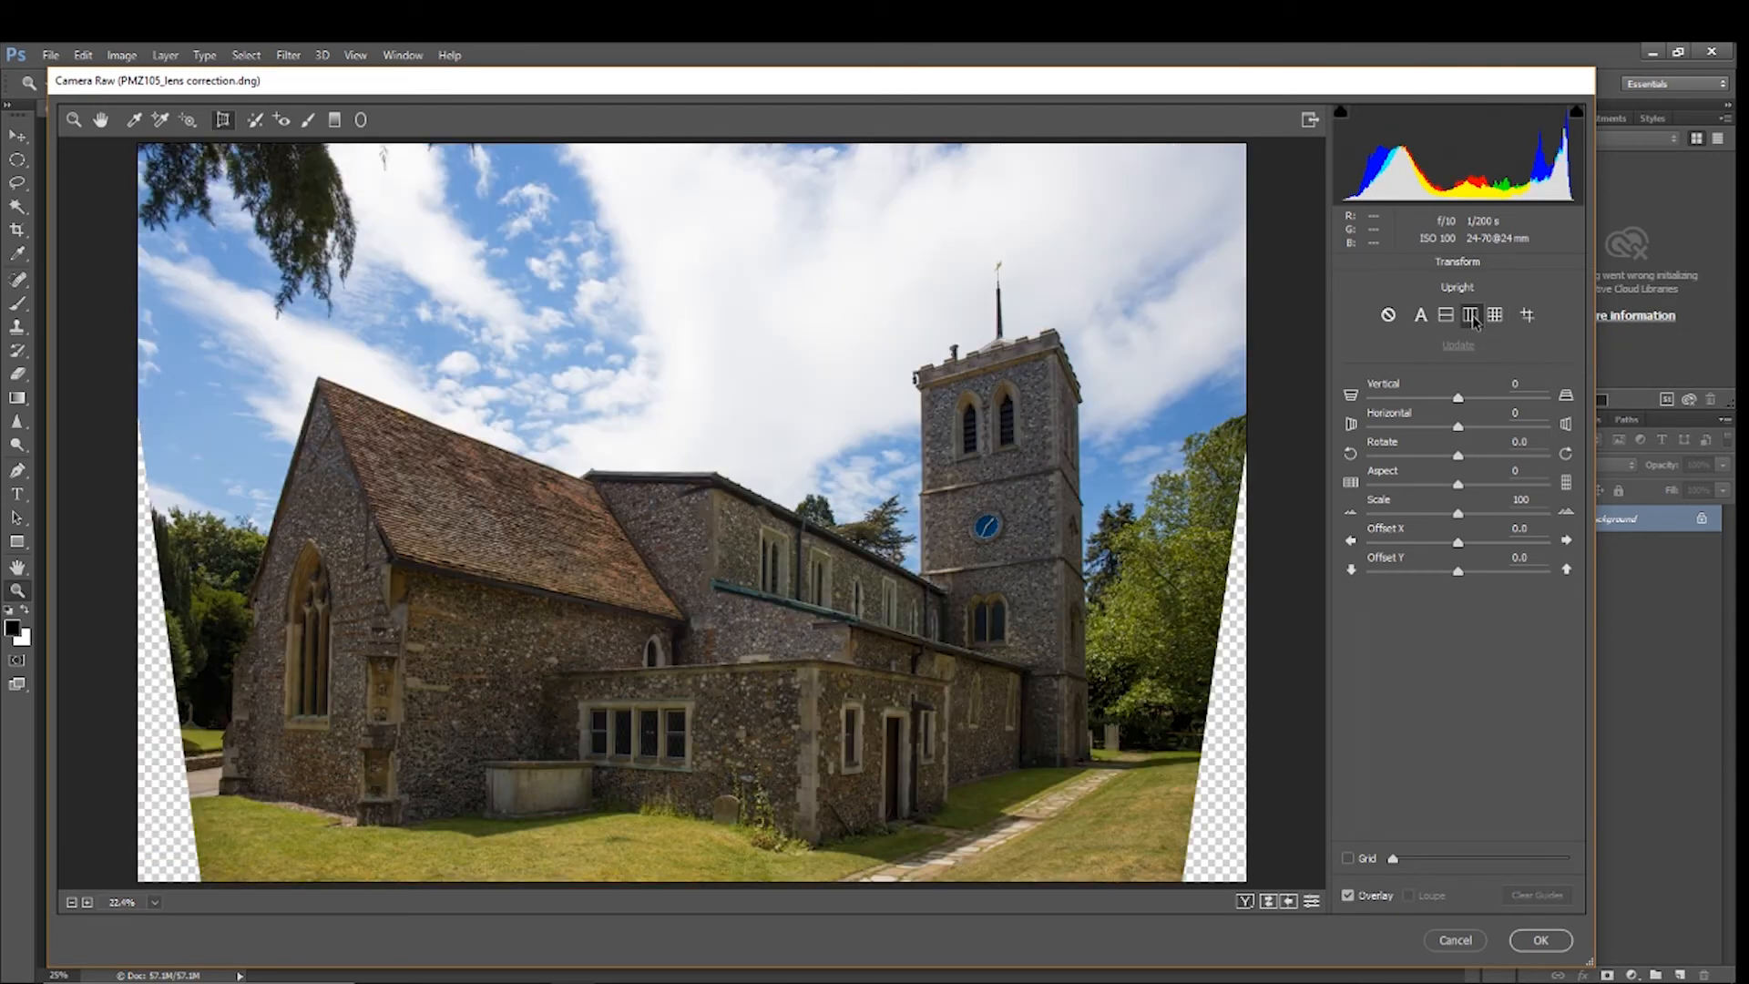
{"action": "left_click", "coordinate": [1528, 319]}
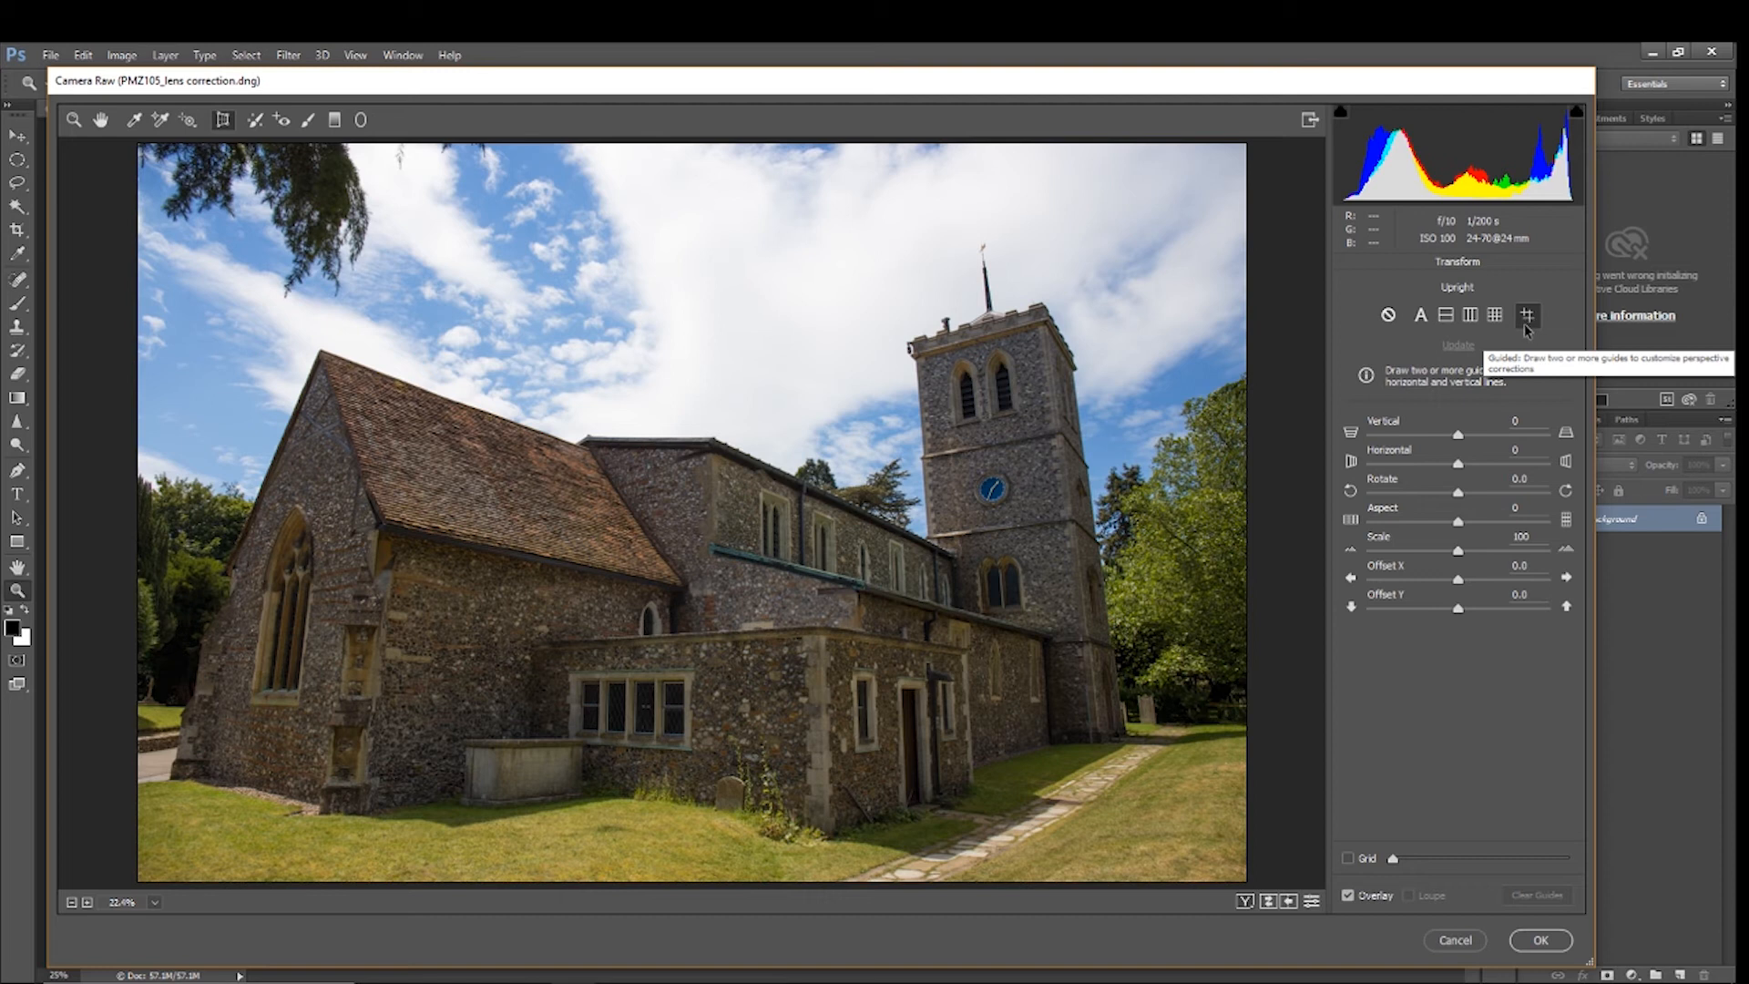
{"action": "left_click", "coordinate": [1470, 317]}
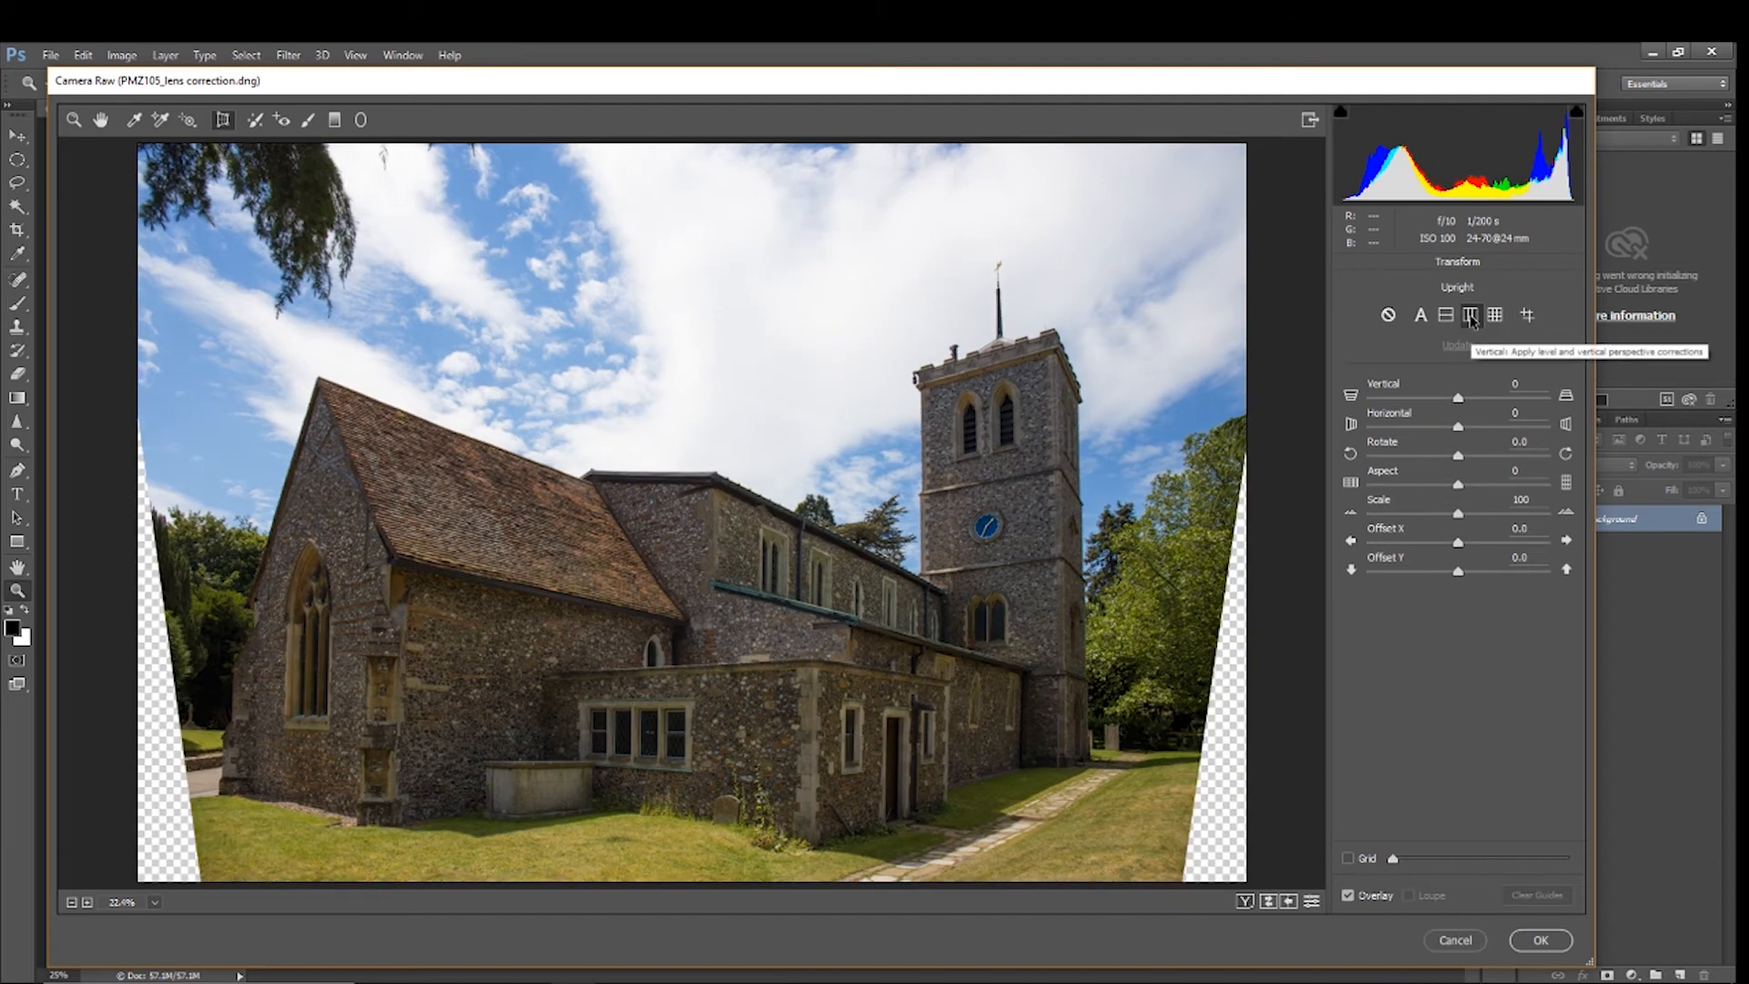
Turn Upright off and correct the church photo manually with Vertical at -47 and Rotate at -0.9
{"action": "left_click", "coordinate": [1389, 316]}
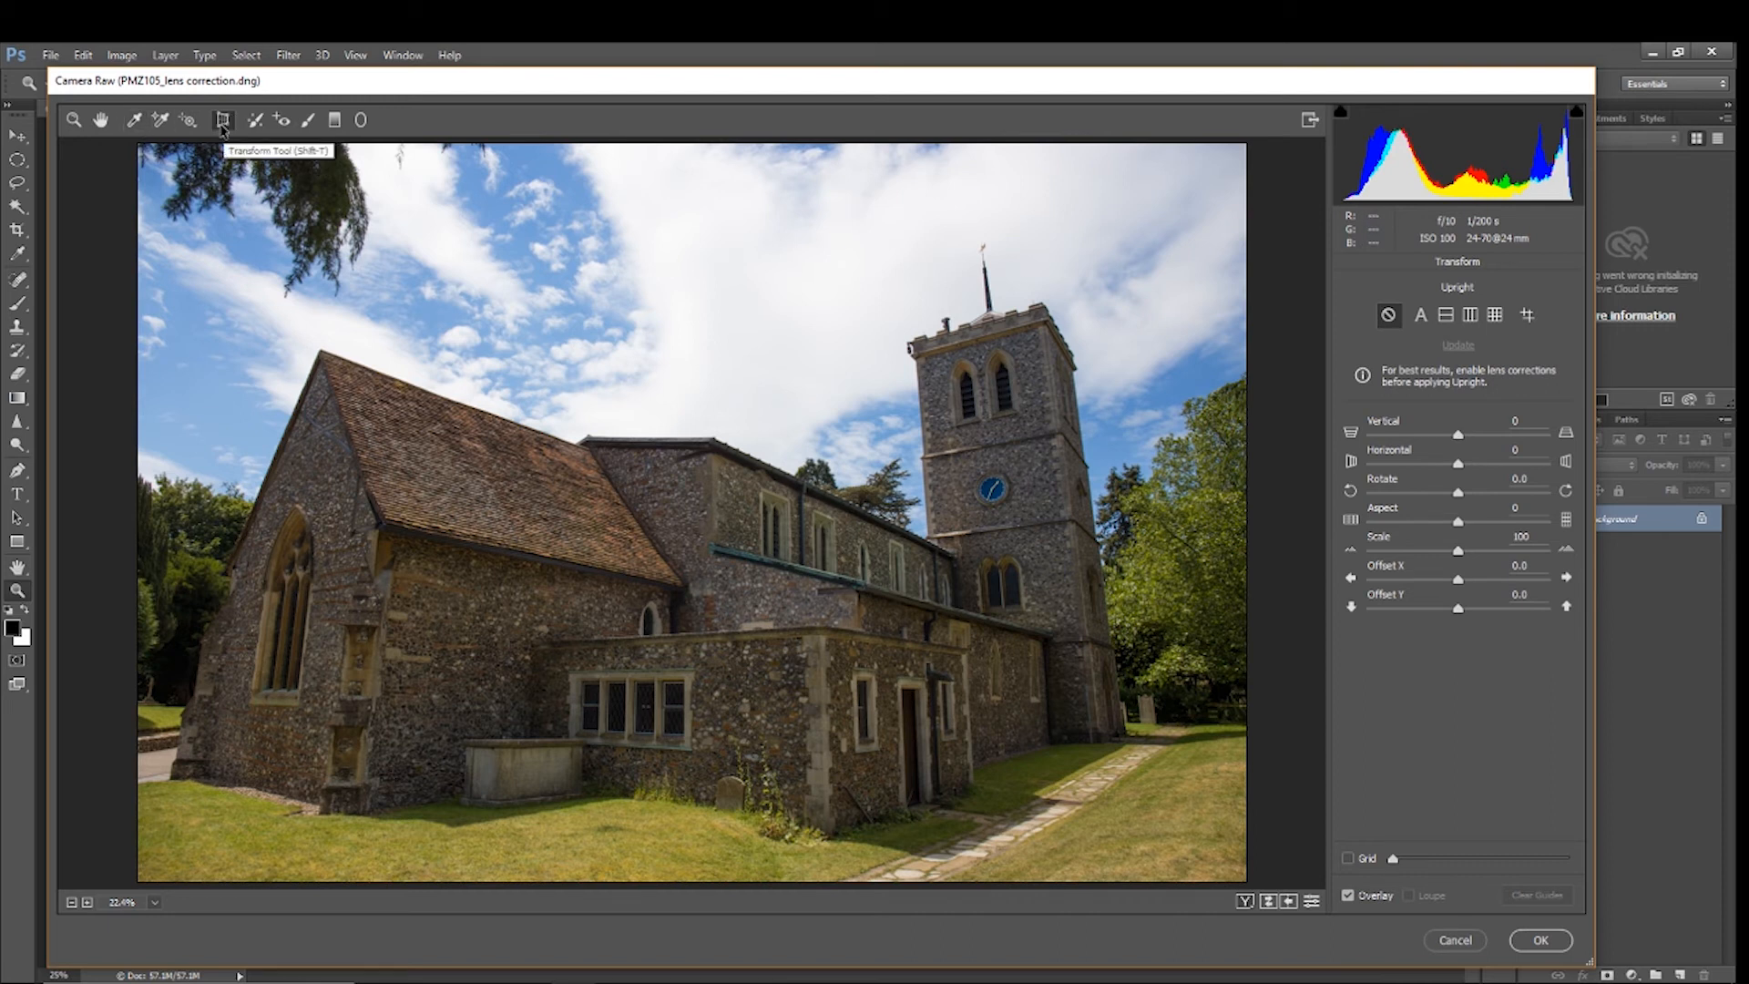
{"action": "left_click_drag", "start_coordinate": [1460, 441], "coordinate": [1417, 445]}
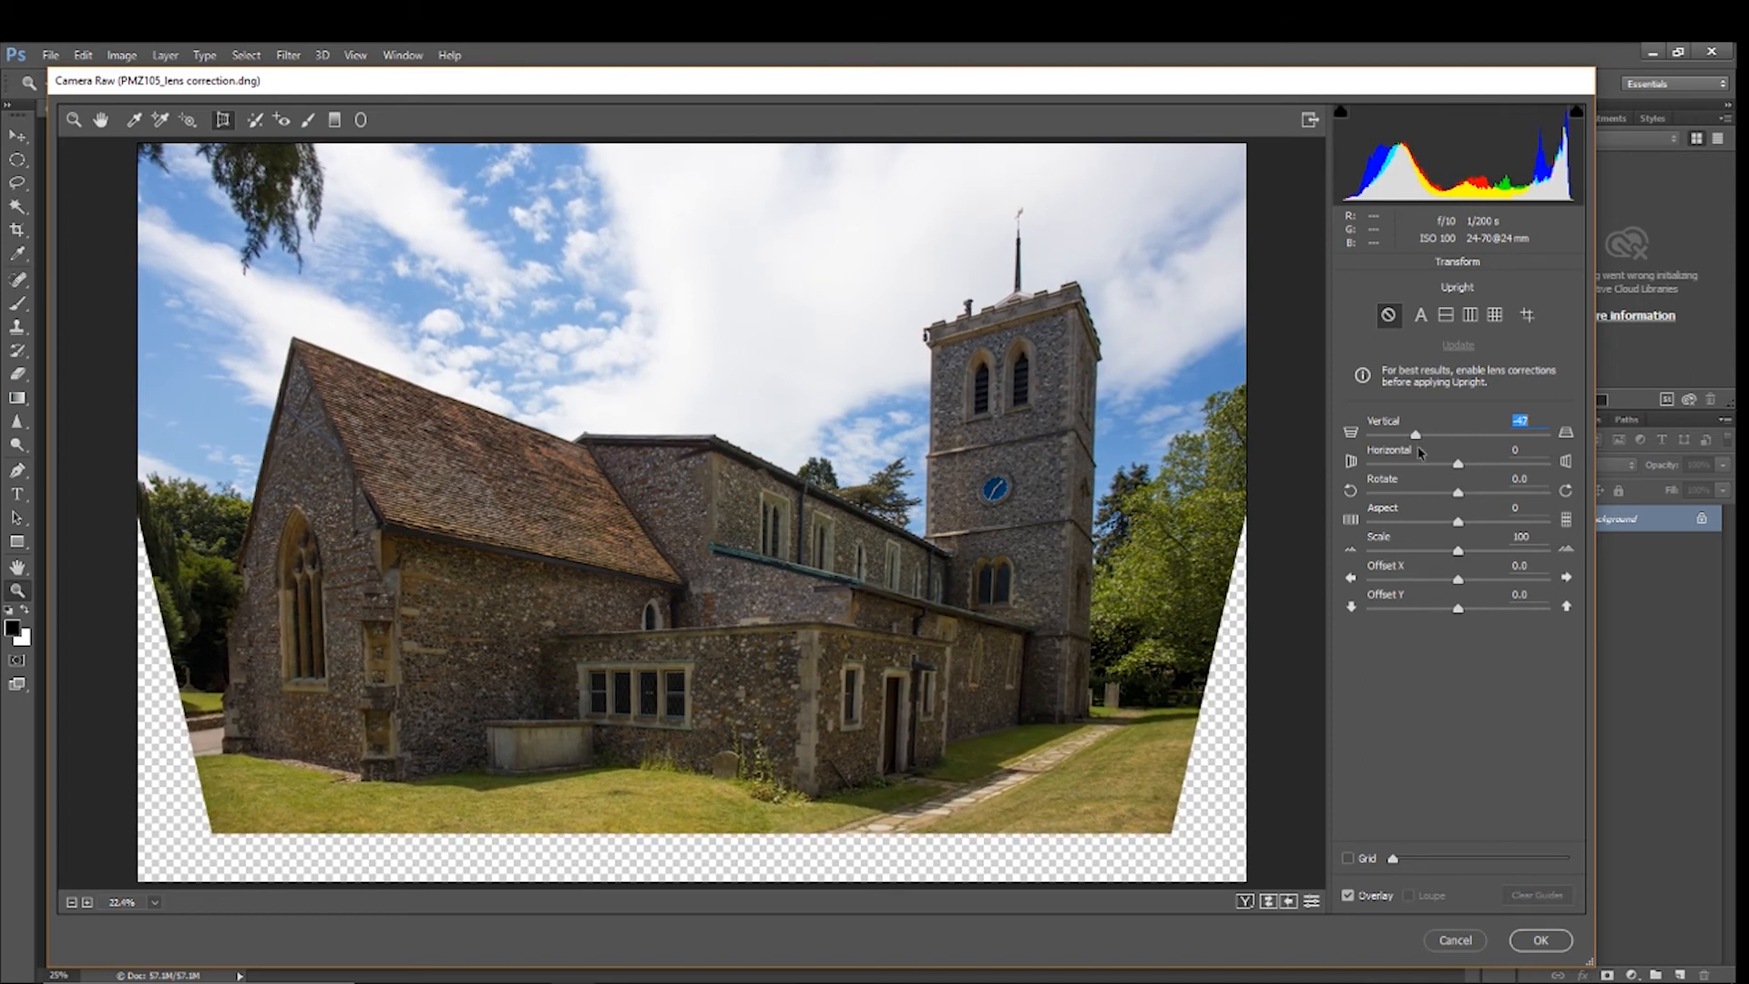
{"action": "left_click_drag", "start_coordinate": [1458, 492], "coordinate": [1452, 501]}
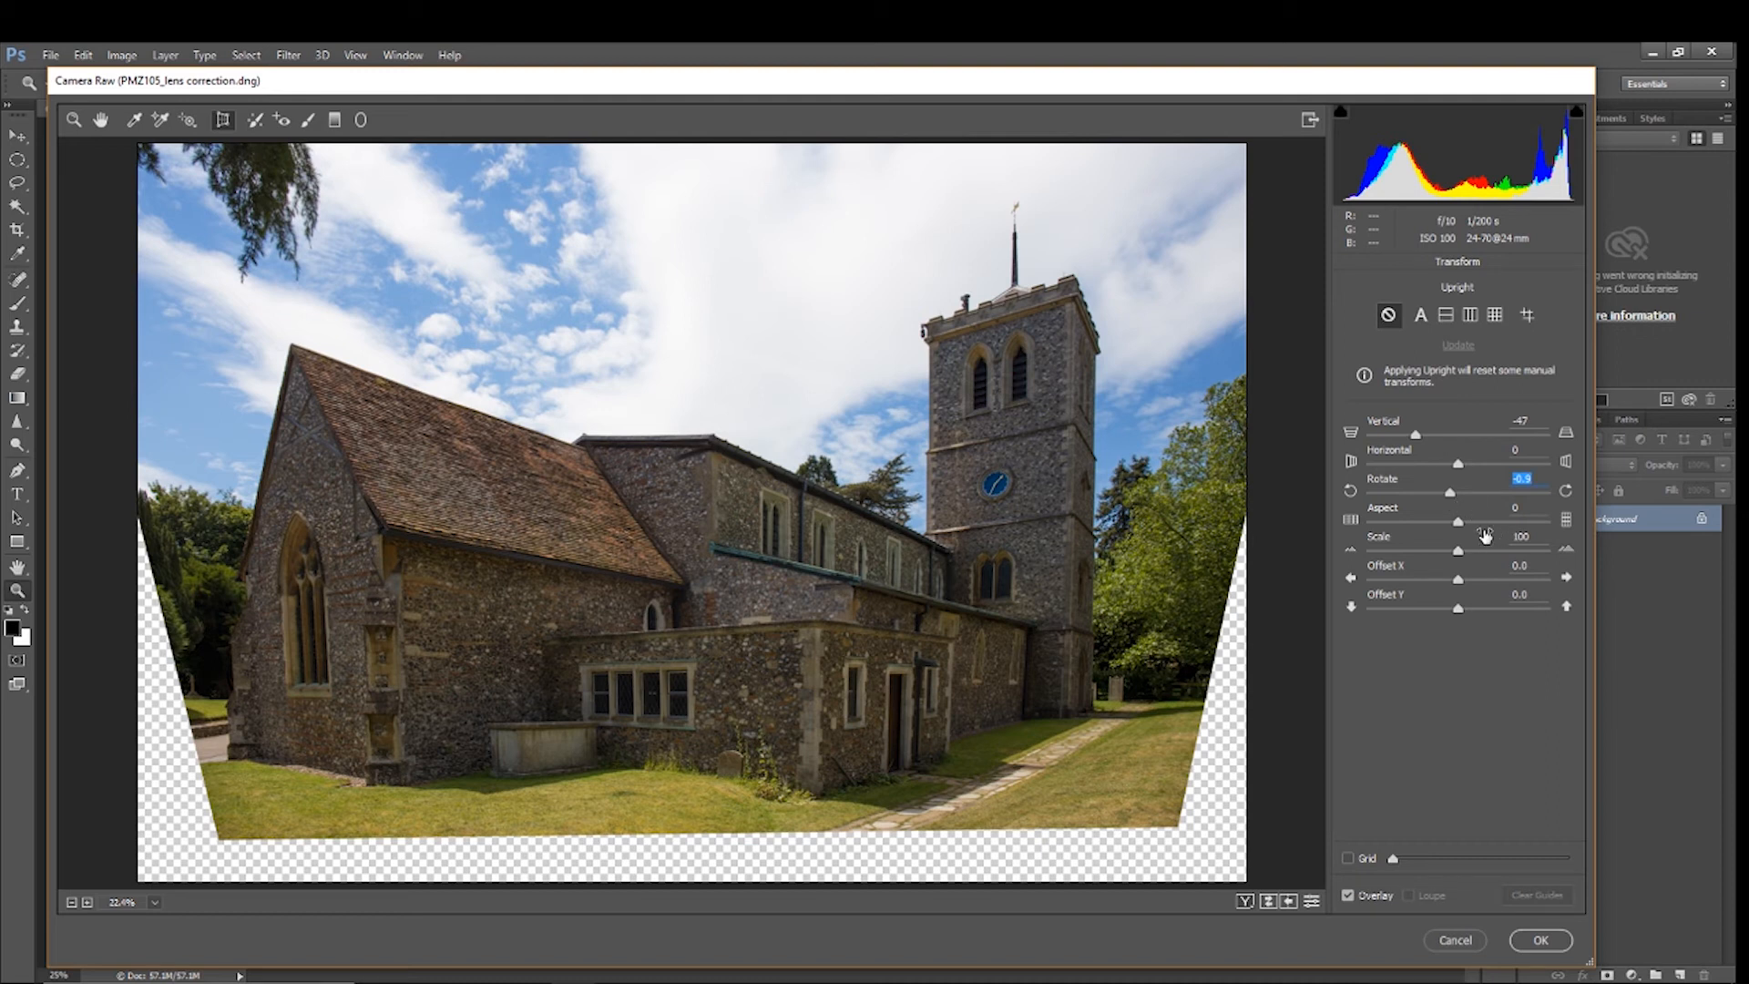
Try an Aspect of -11 on the church photo and reset it to 0
{"action": "left_click", "coordinate": [1458, 524]}
{"action": "left_click_drag", "start_coordinate": [1457, 526], "coordinate": [1447, 533]}
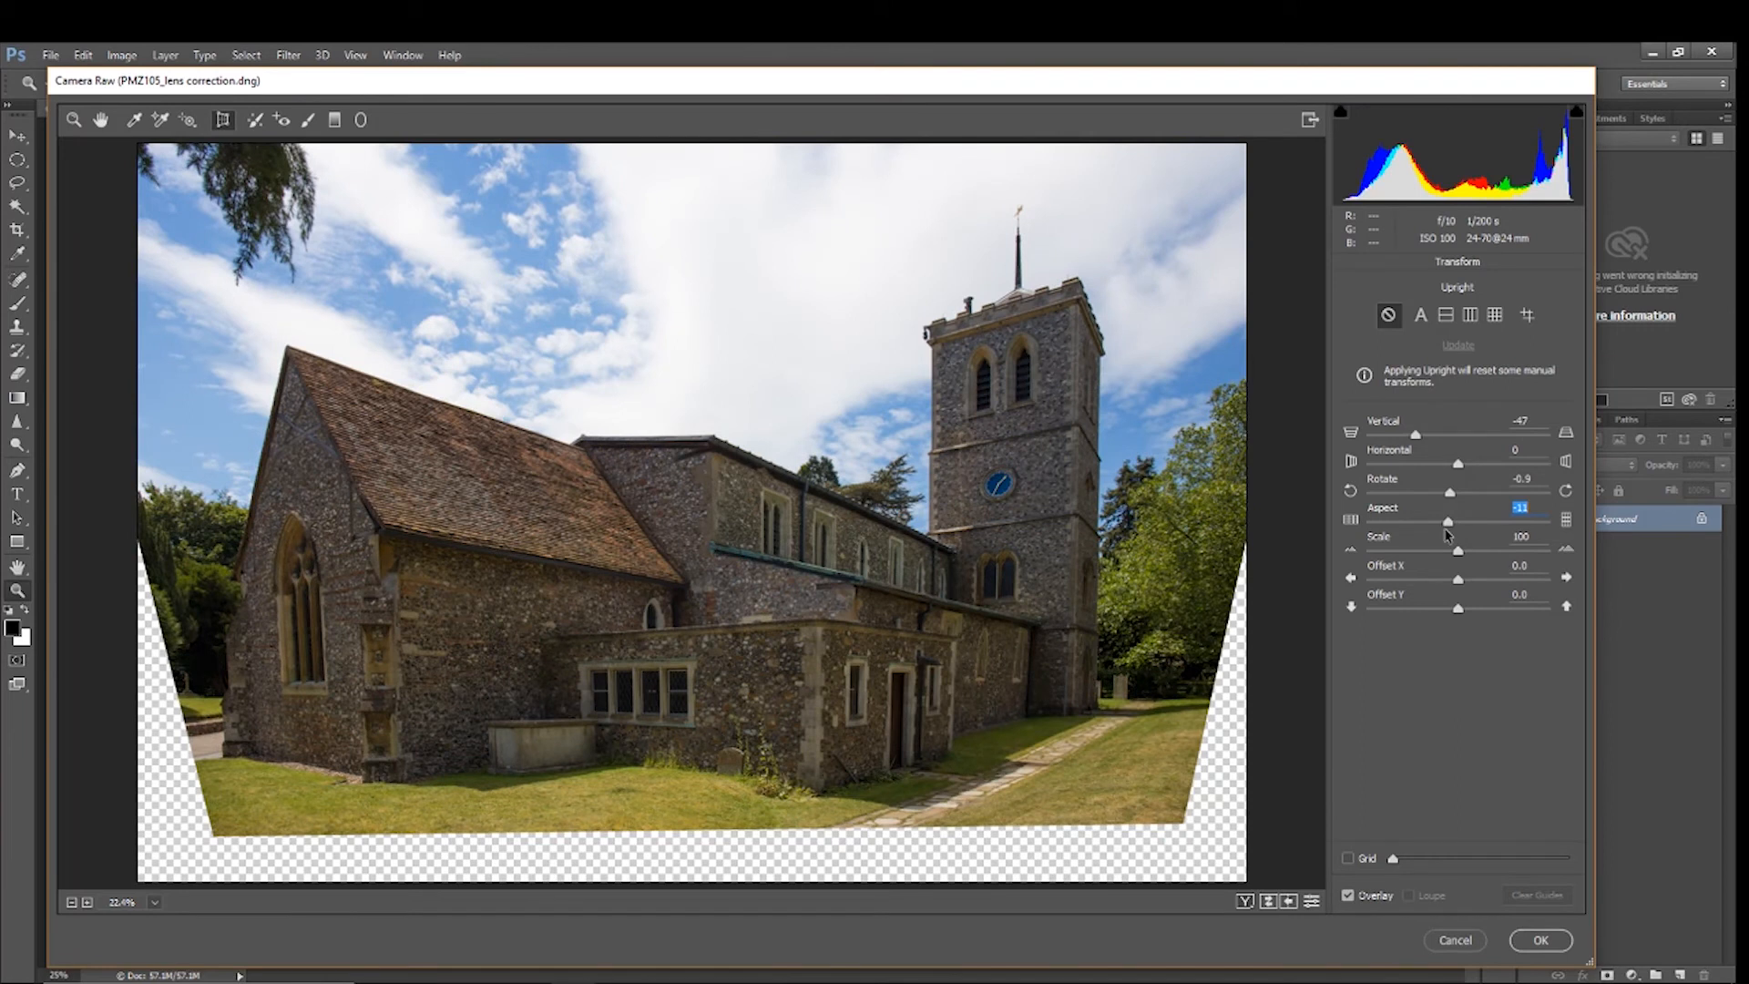
{"action": "type", "text": "0"}
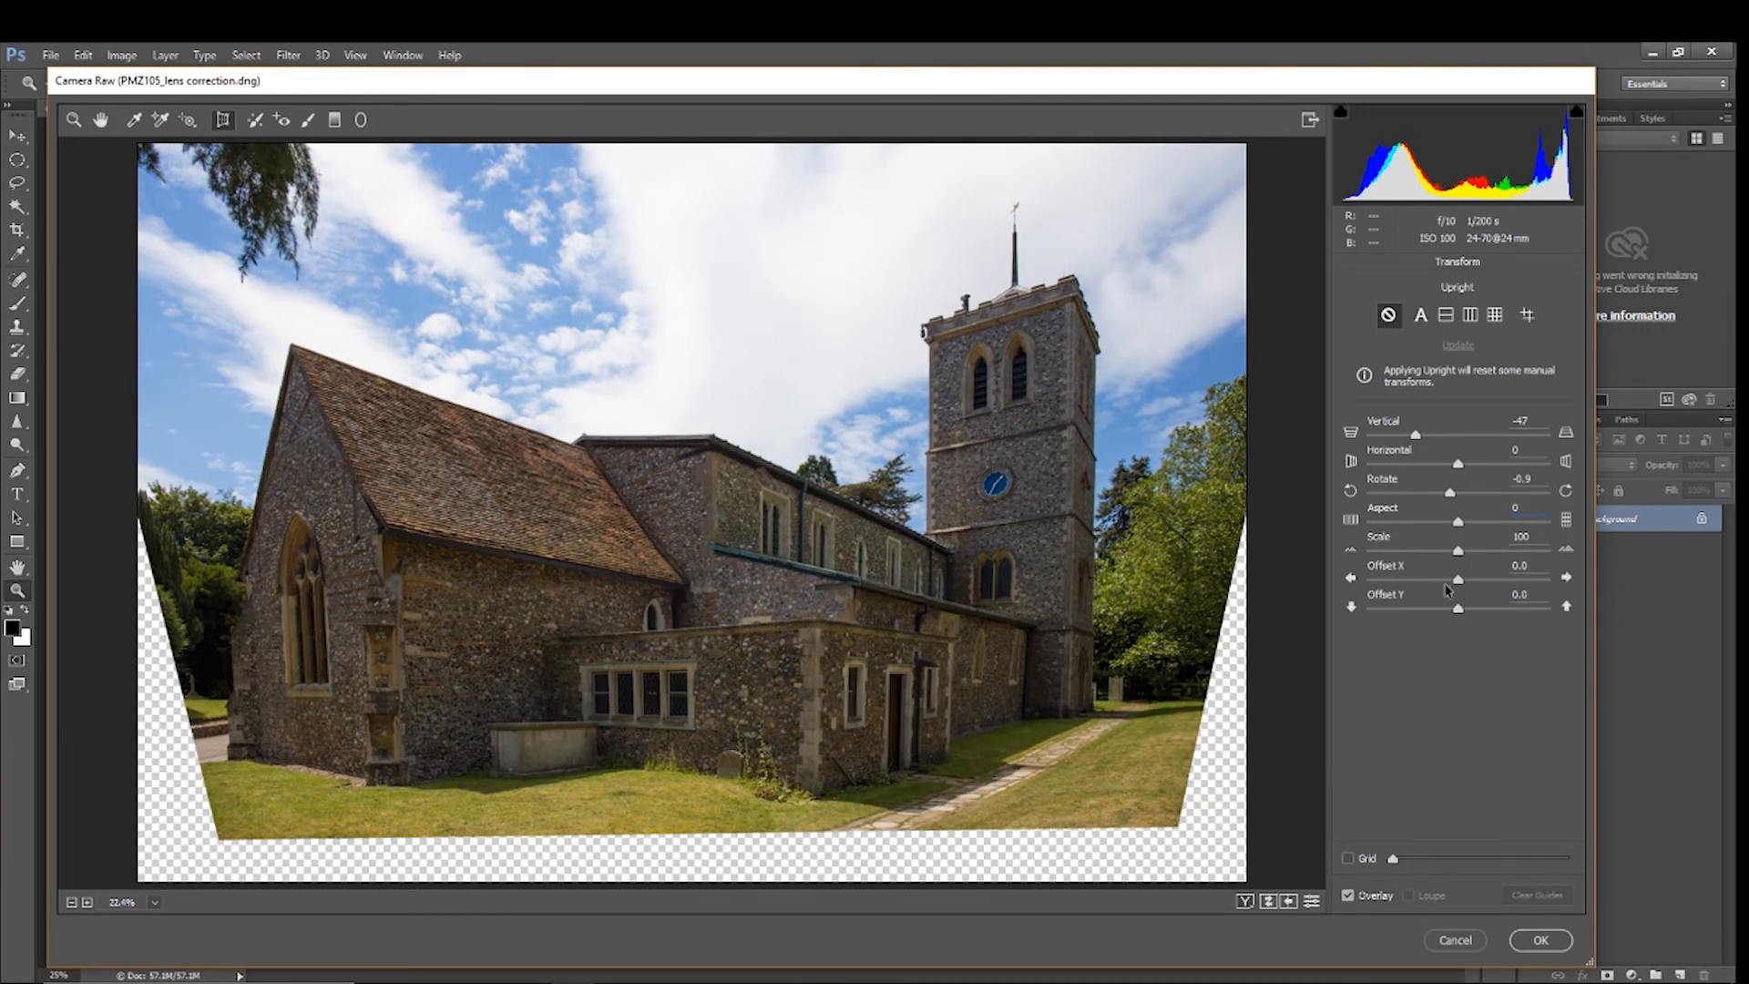
Shift the church photo with Offset X at -3.0 and Offset Y at -8.0, and apply the Camera Raw Filter
{"action": "left_click_drag", "start_coordinate": [1458, 581], "coordinate": [1457, 581]}
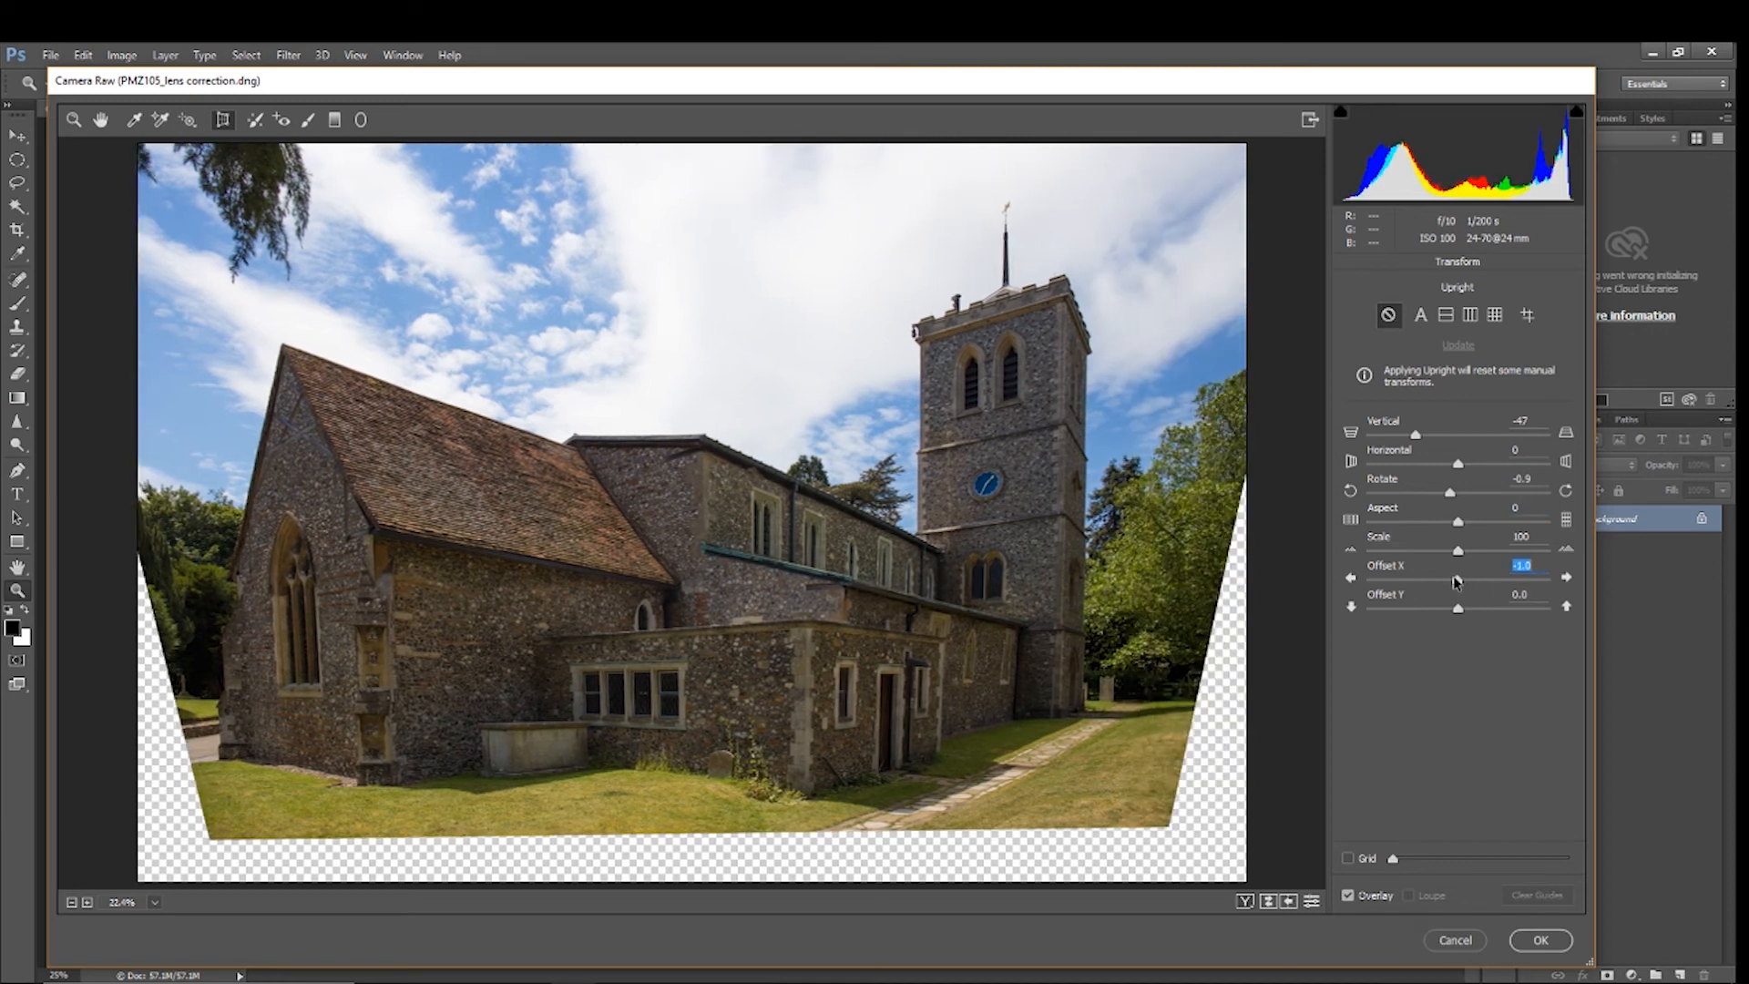
{"action": "left_click_drag", "start_coordinate": [1458, 581], "coordinate": [1453, 591]}
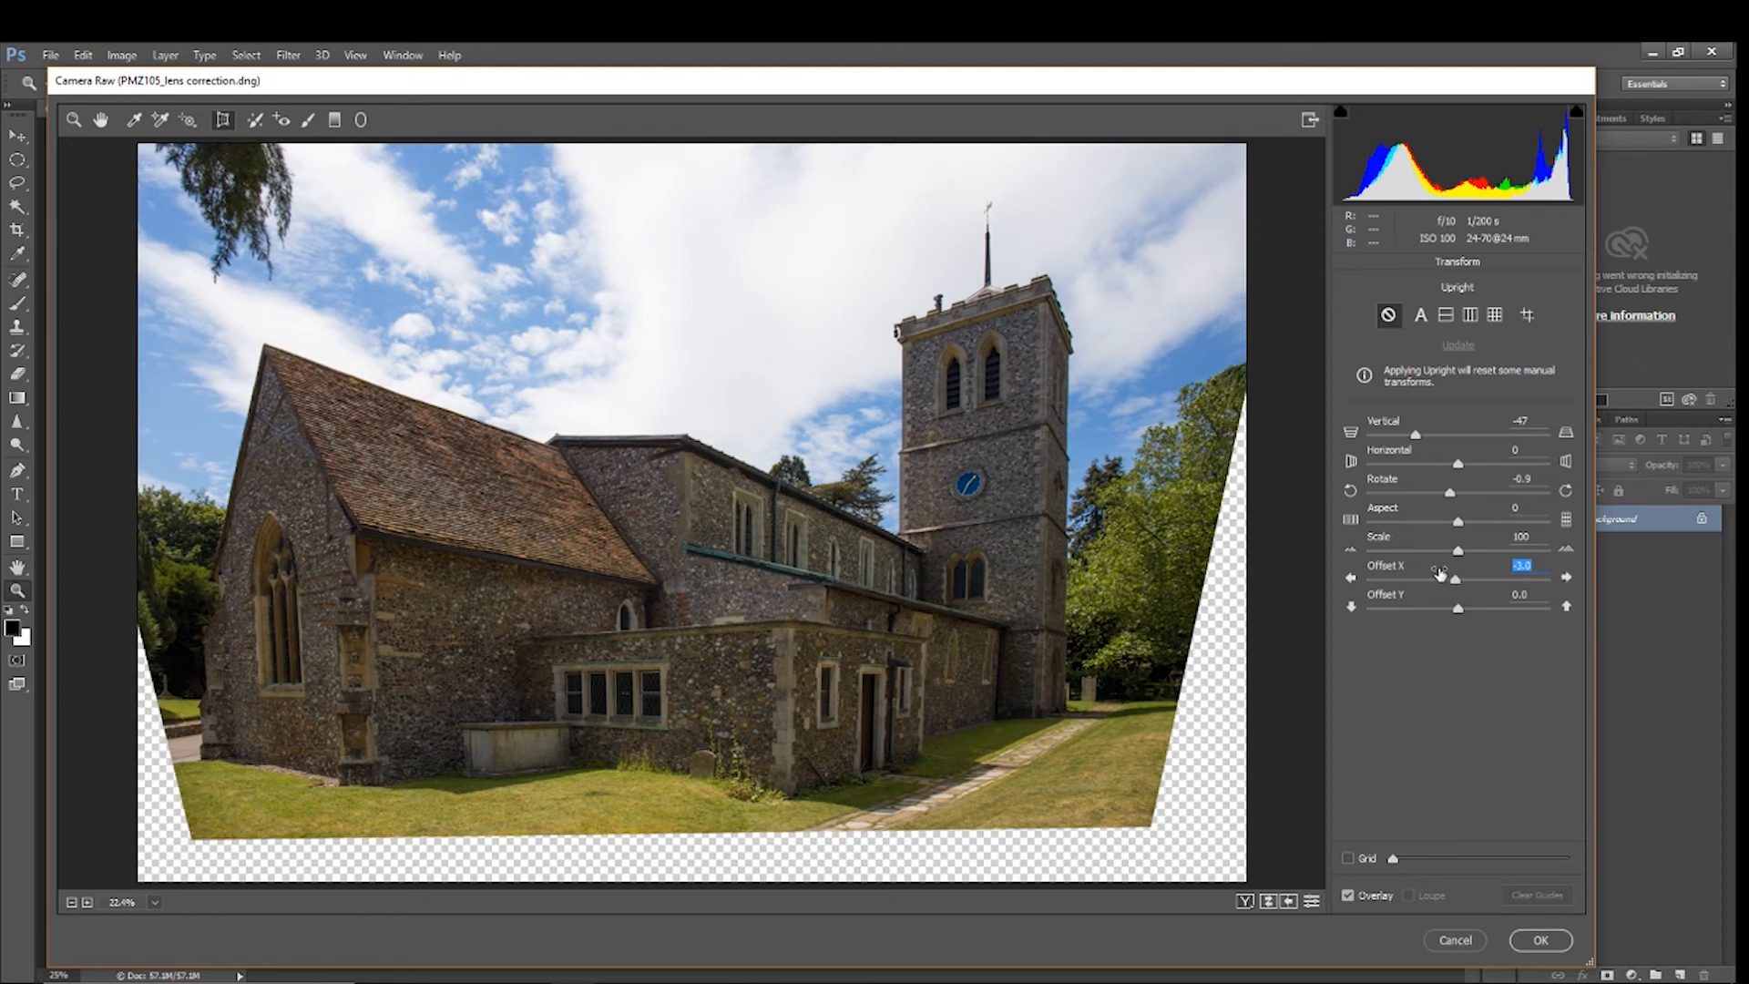
{"action": "left_click_drag", "start_coordinate": [1457, 608], "coordinate": [1454, 615]}
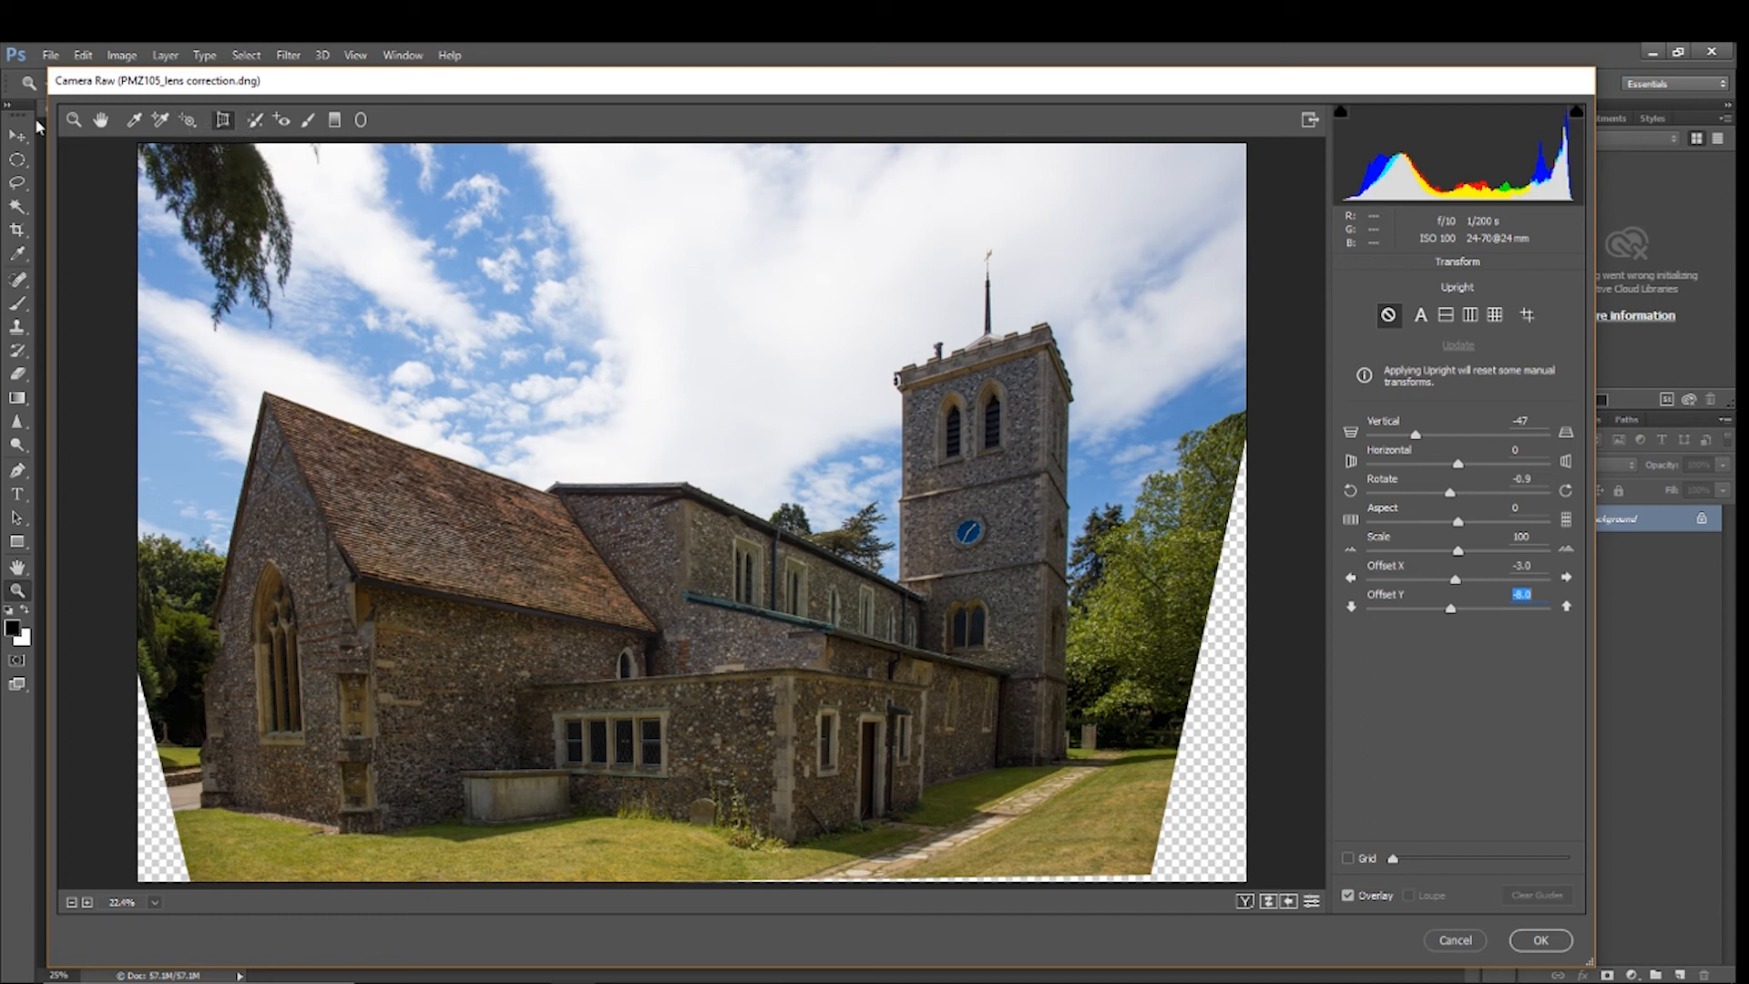
{"action": "left_click", "coordinate": [100, 119]}
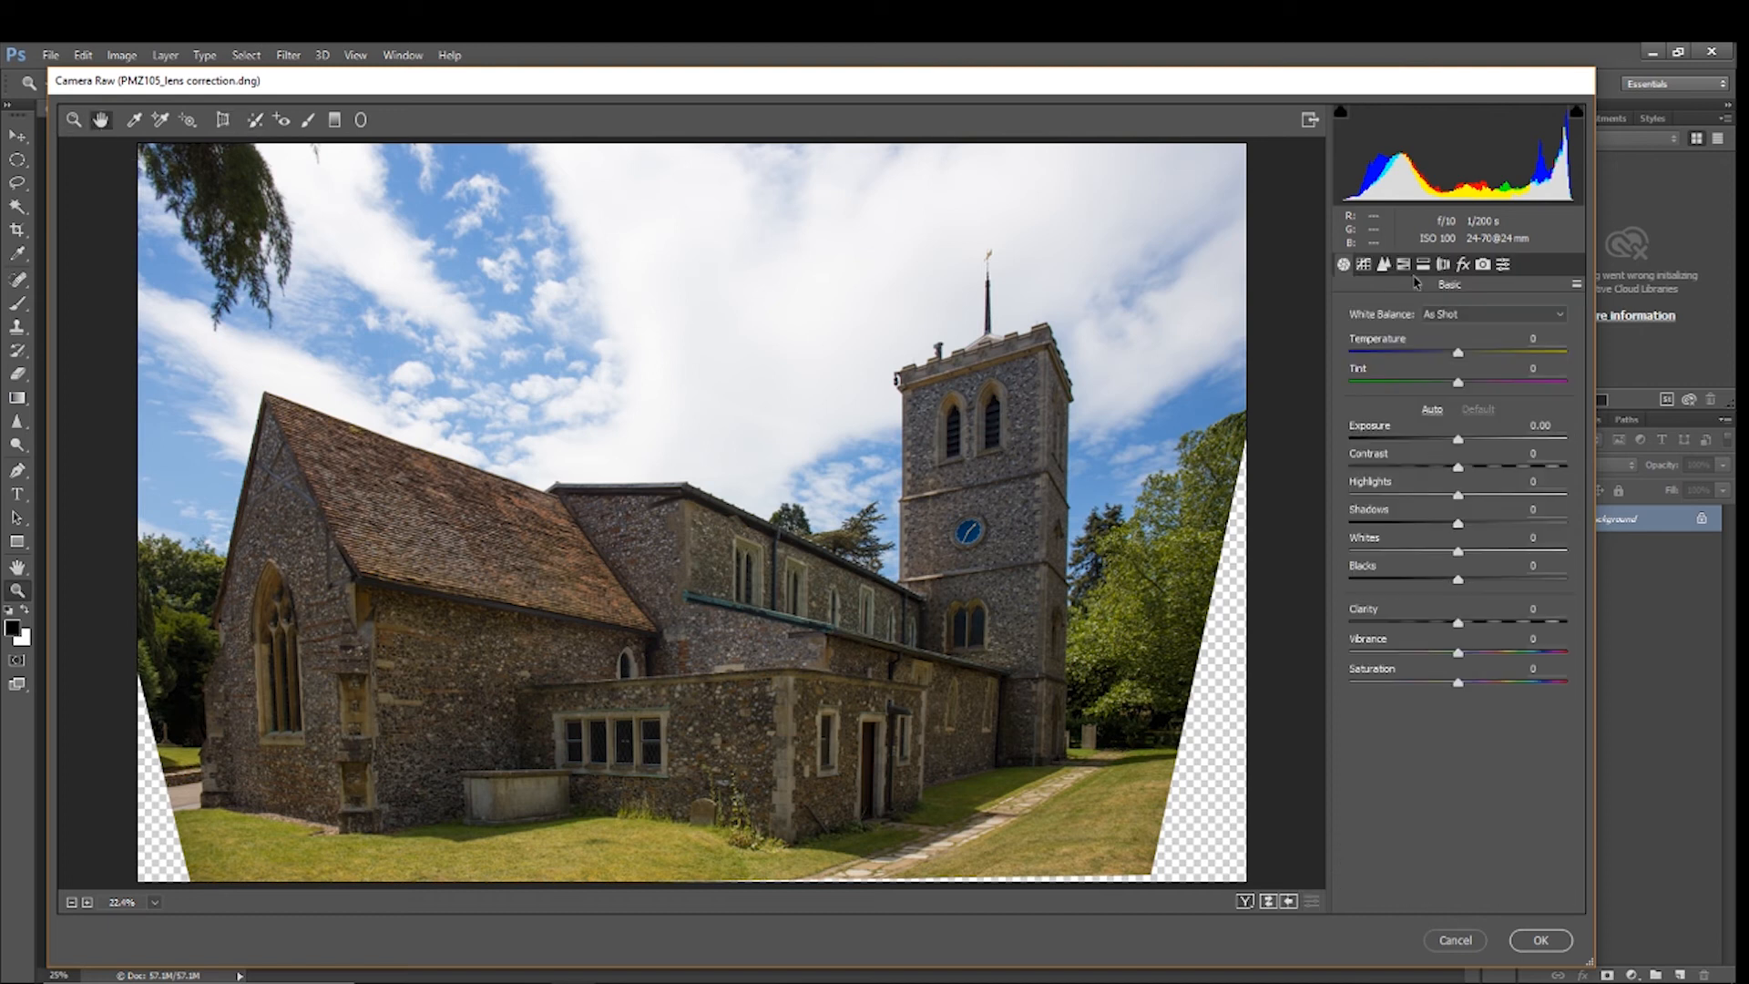
{"action": "left_click", "coordinate": [223, 121]}
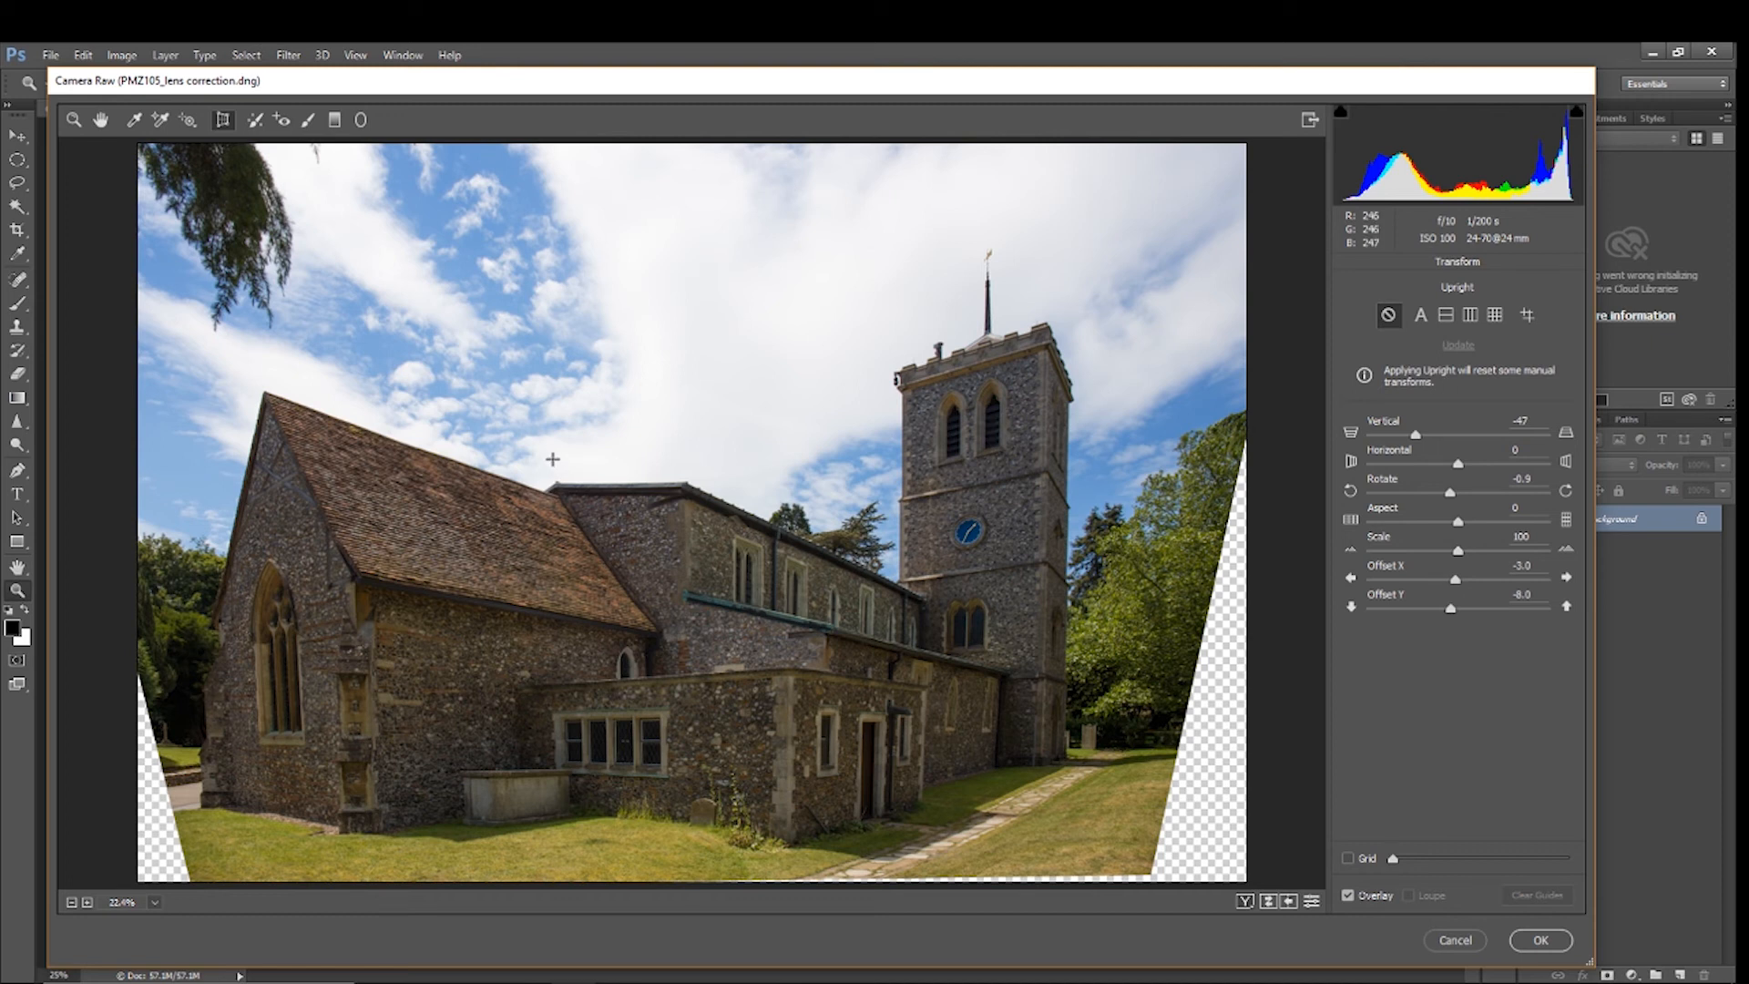
{"action": "left_click", "coordinate": [1542, 940]}
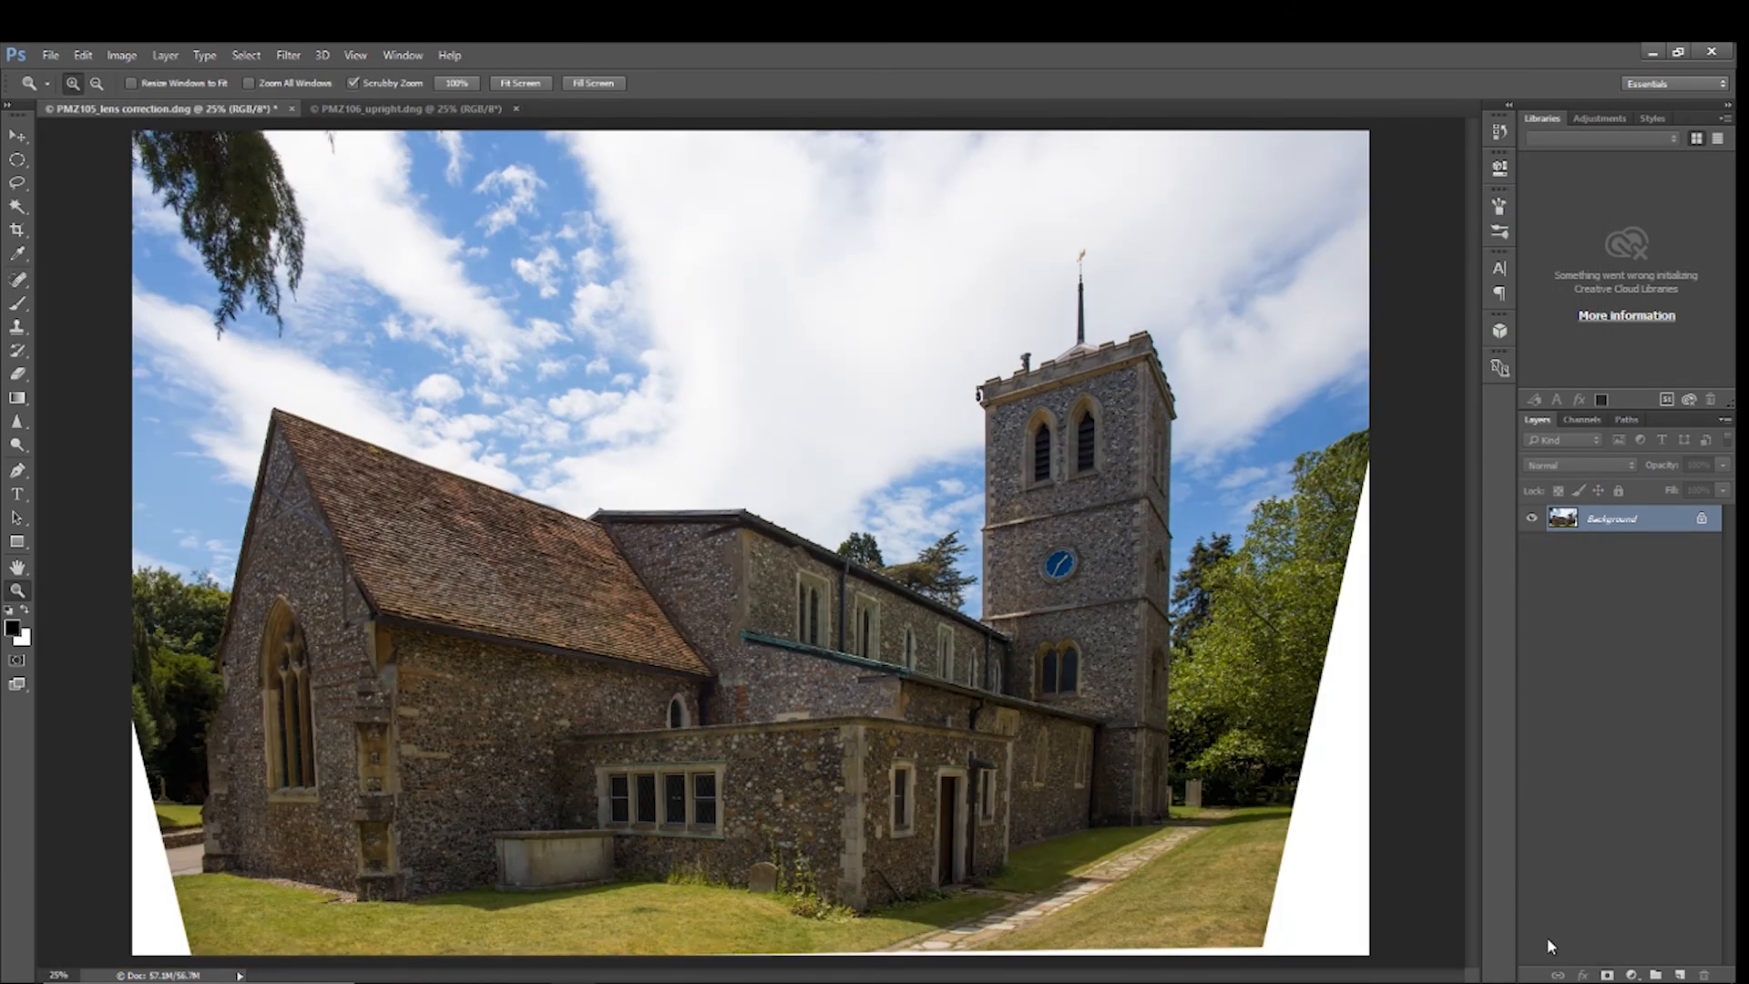
Crop the church photo to trim a strip off its top and a narrow strip off its right edge
{"action": "left_click", "coordinate": [18, 231]}
{"action": "left_click_drag", "start_coordinate": [745, 128], "coordinate": [745, 165]}
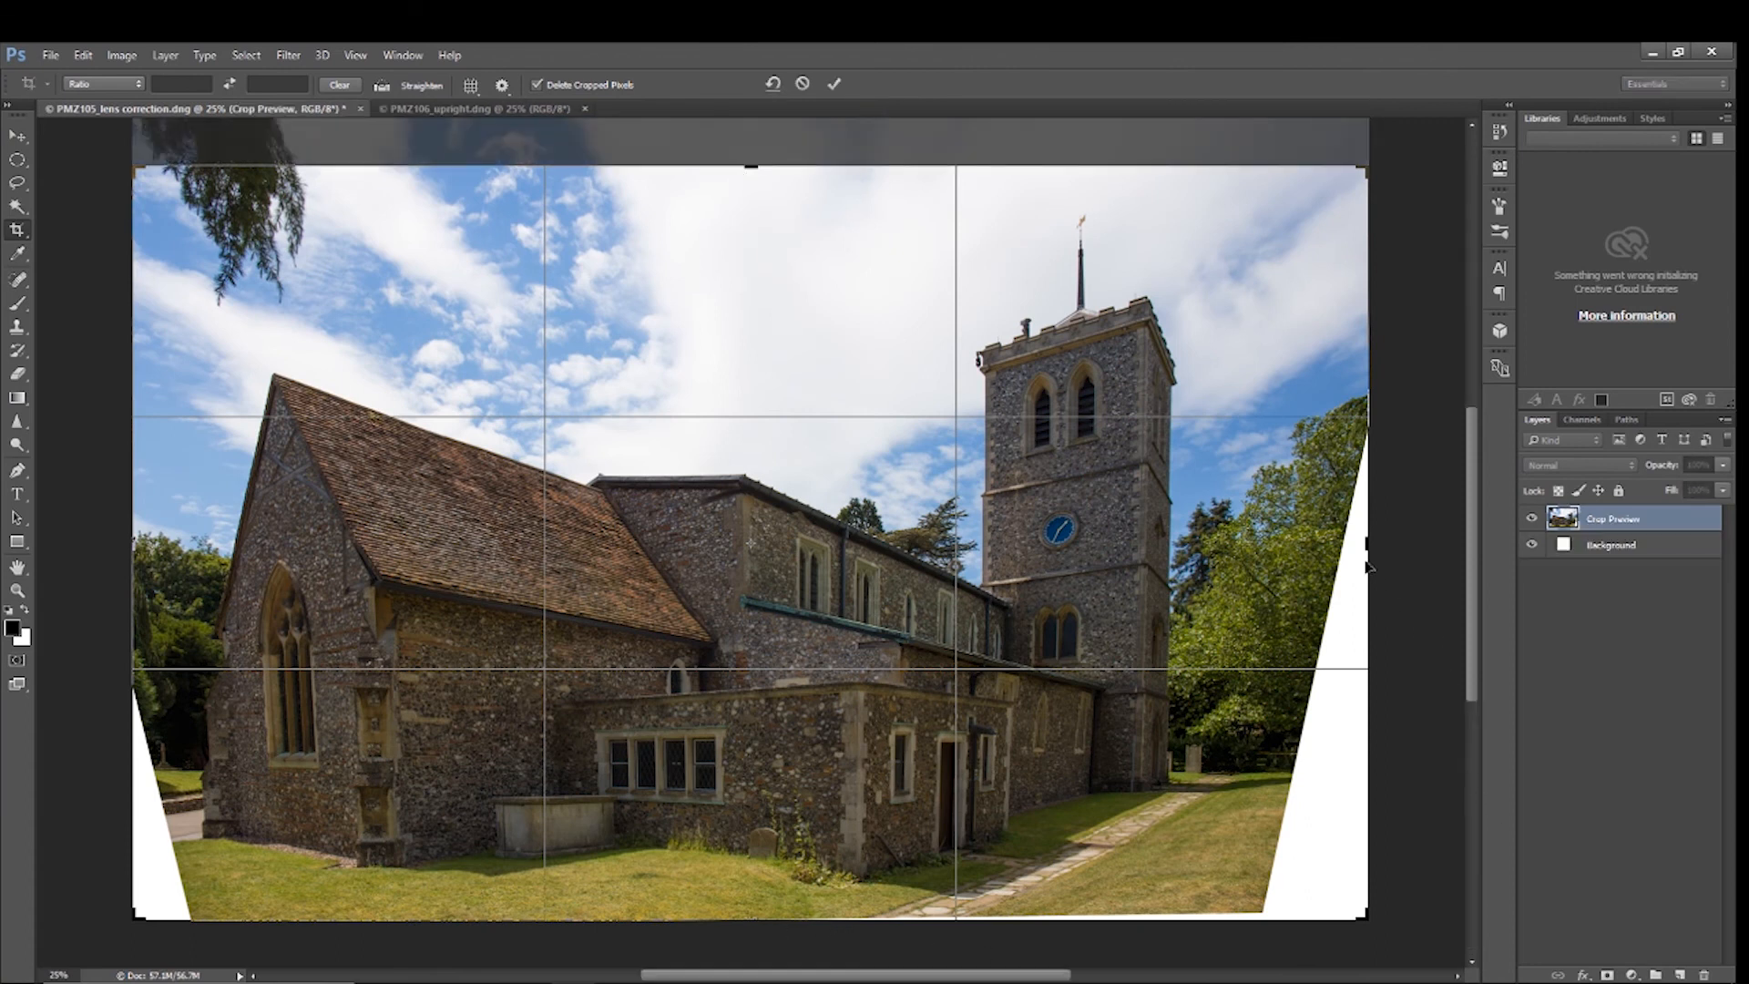
{"action": "left_click_drag", "start_coordinate": [1364, 549], "coordinate": [1349, 567]}
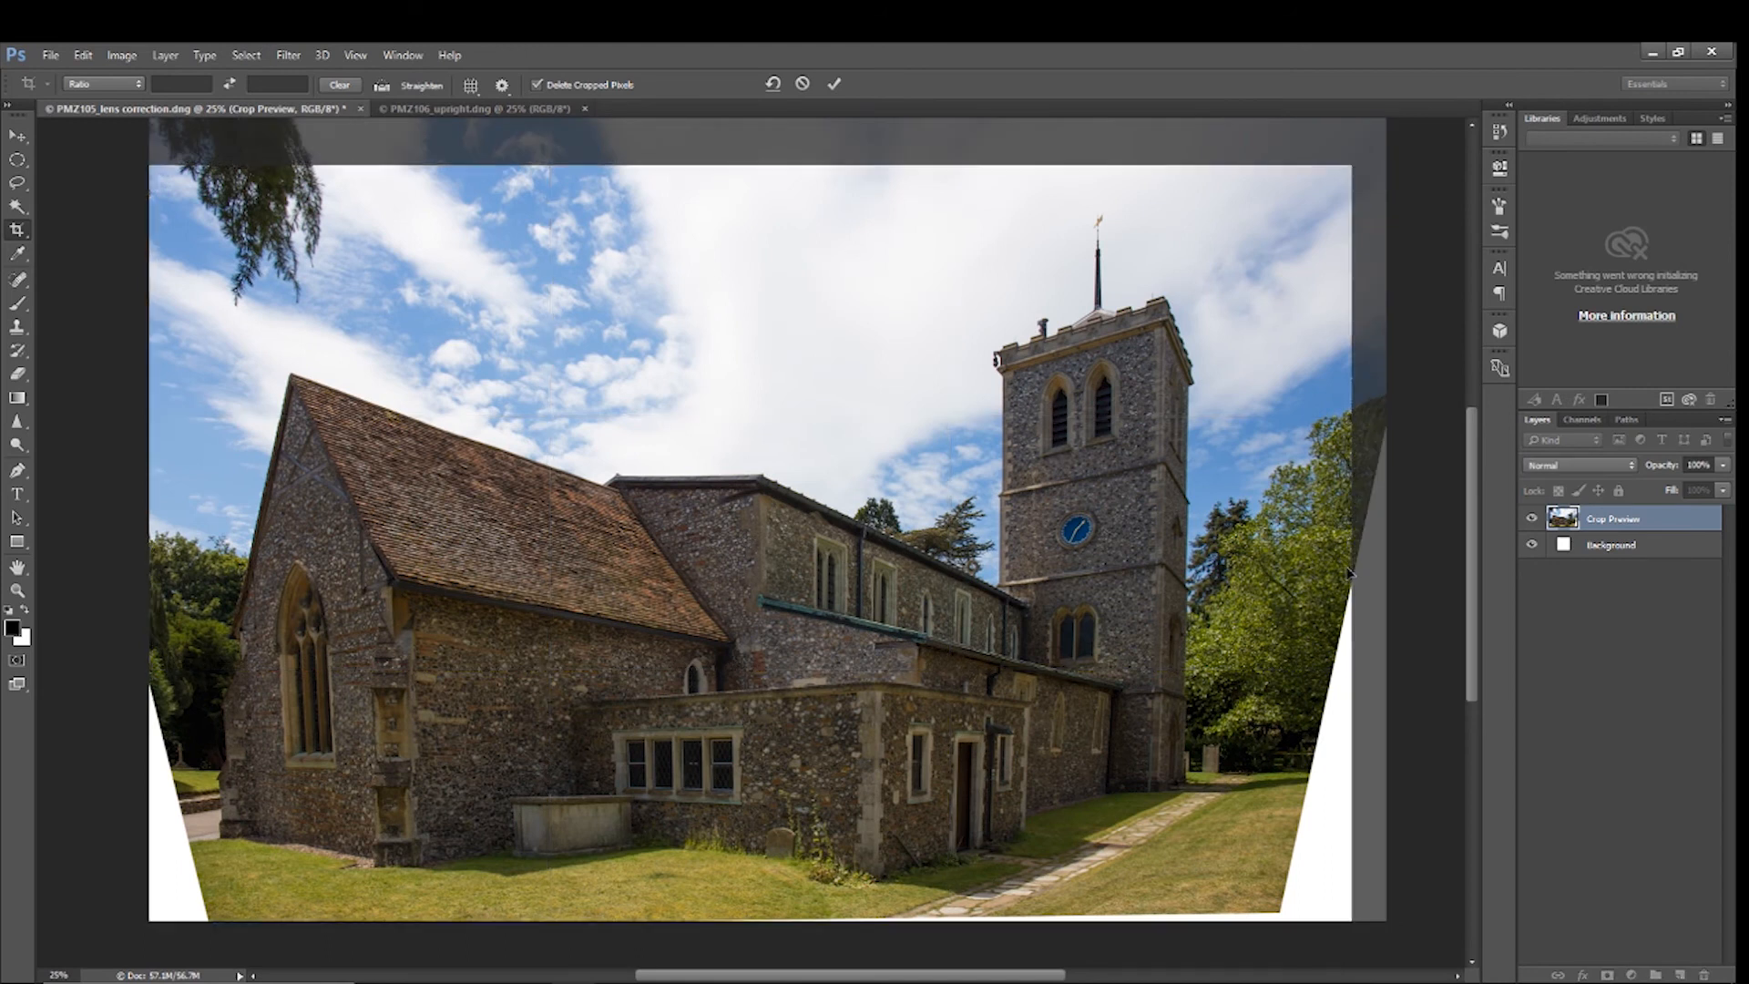
{"action": "key", "text": "Return"}
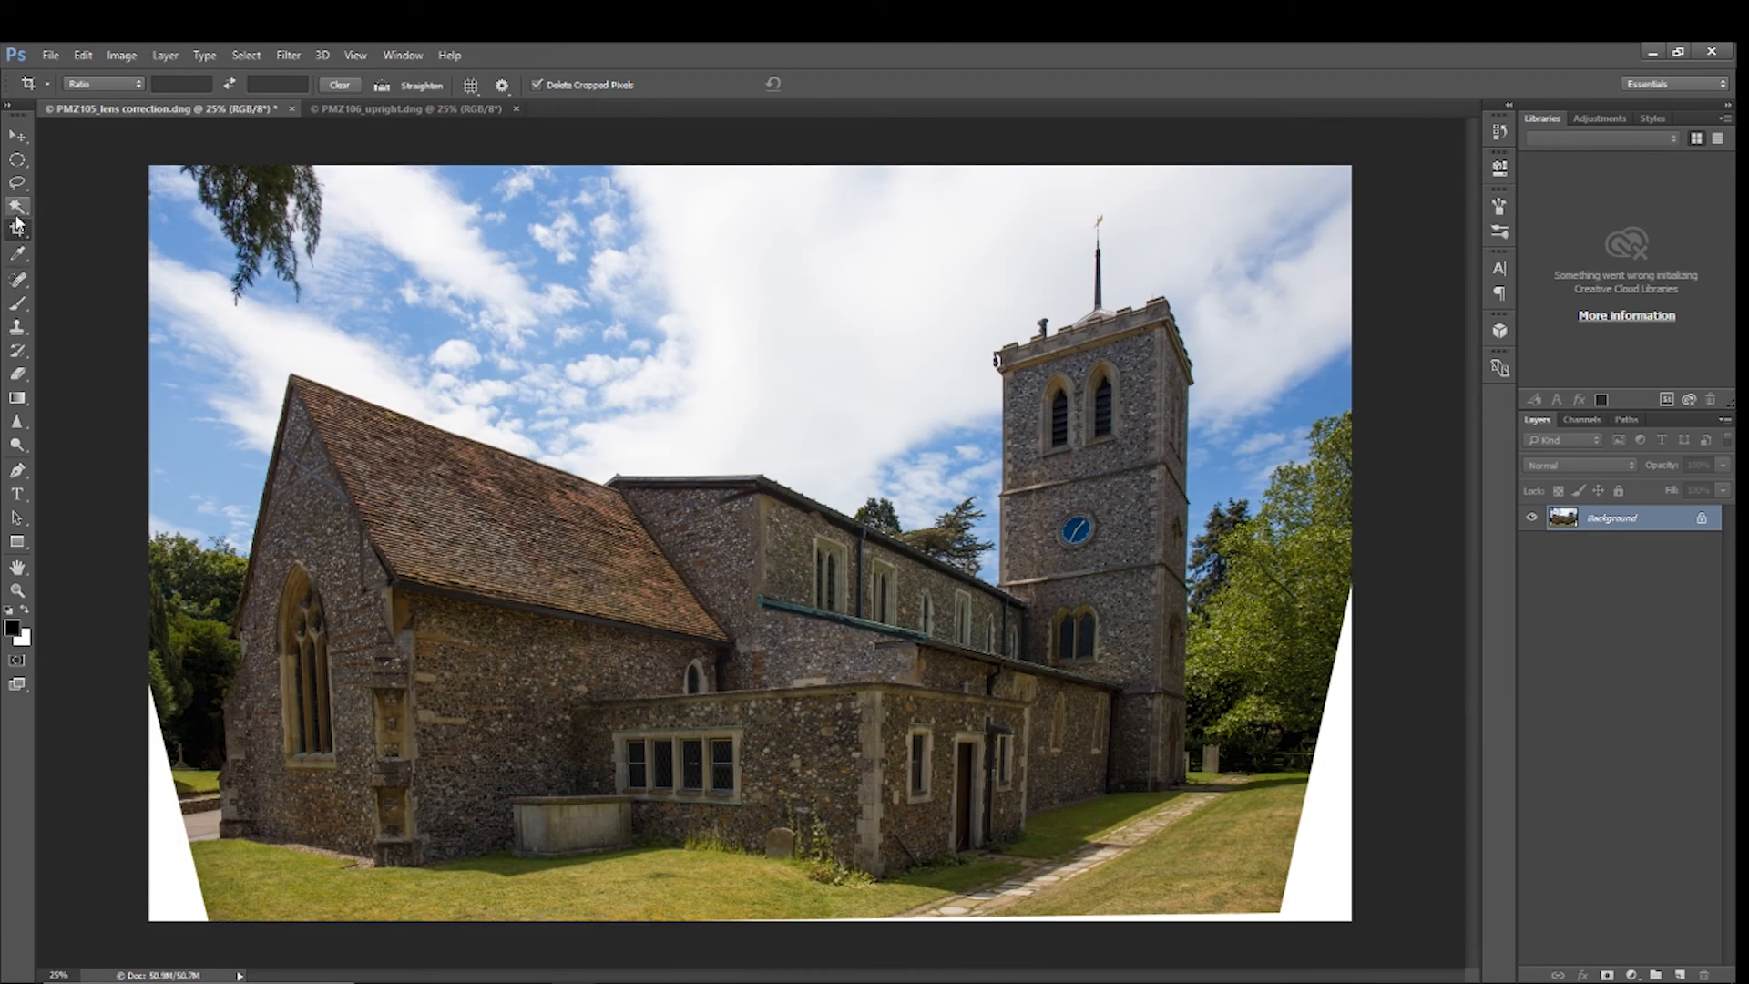
Select the white wedge in the photo's lower-left corner with the Magic Wand and fill it using Content-Aware at 100% opacity
{"action": "left_click", "coordinate": [17, 207]}
{"action": "left_click", "coordinate": [168, 876]}
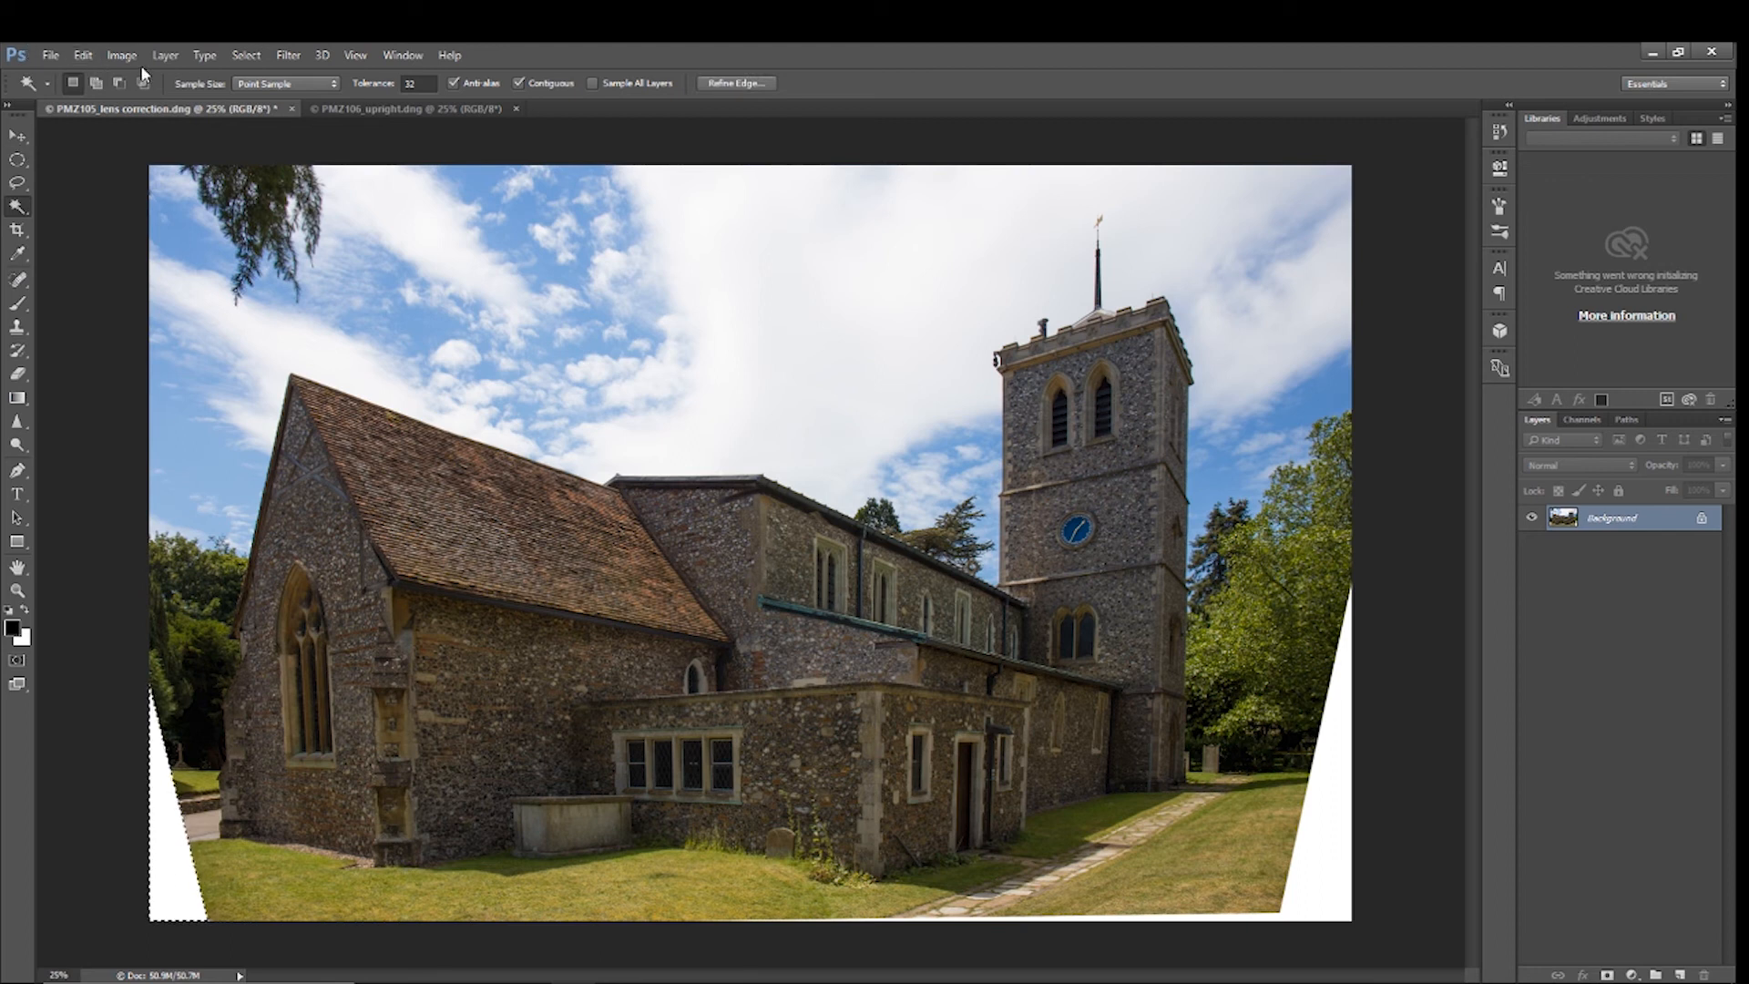
{"action": "left_click", "coordinate": [91, 56]}
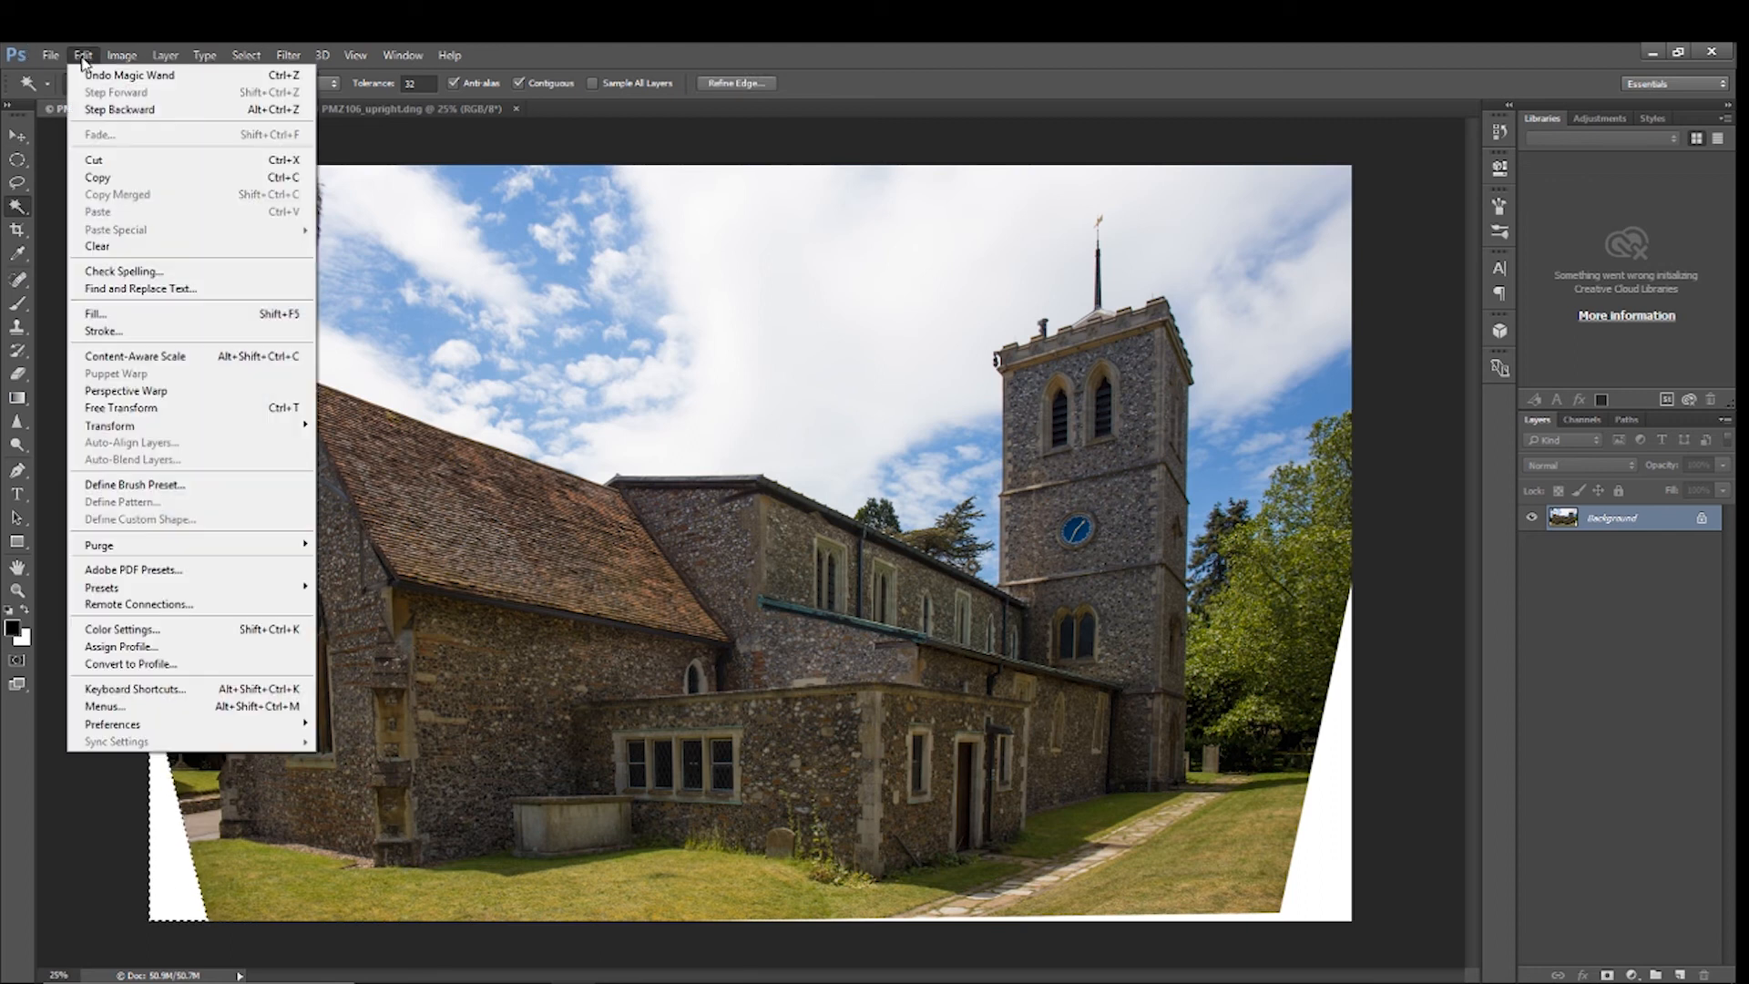
{"action": "left_click", "coordinate": [104, 316]}
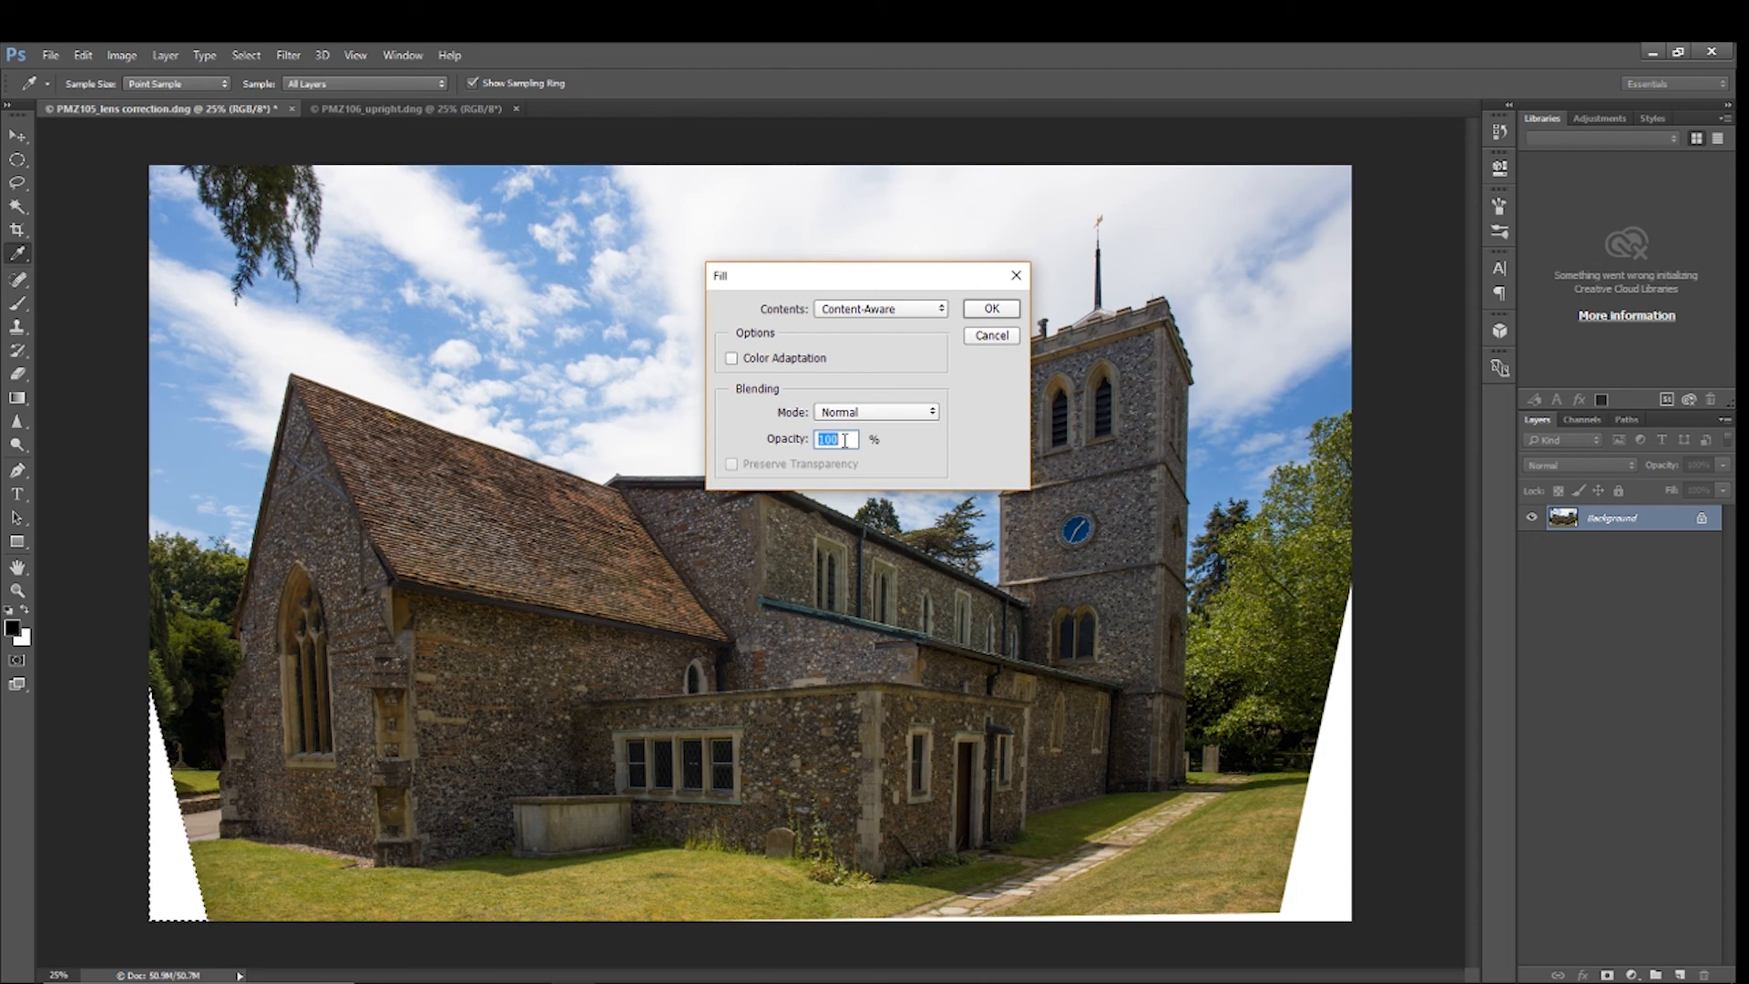
{"action": "left_click", "coordinate": [991, 309]}
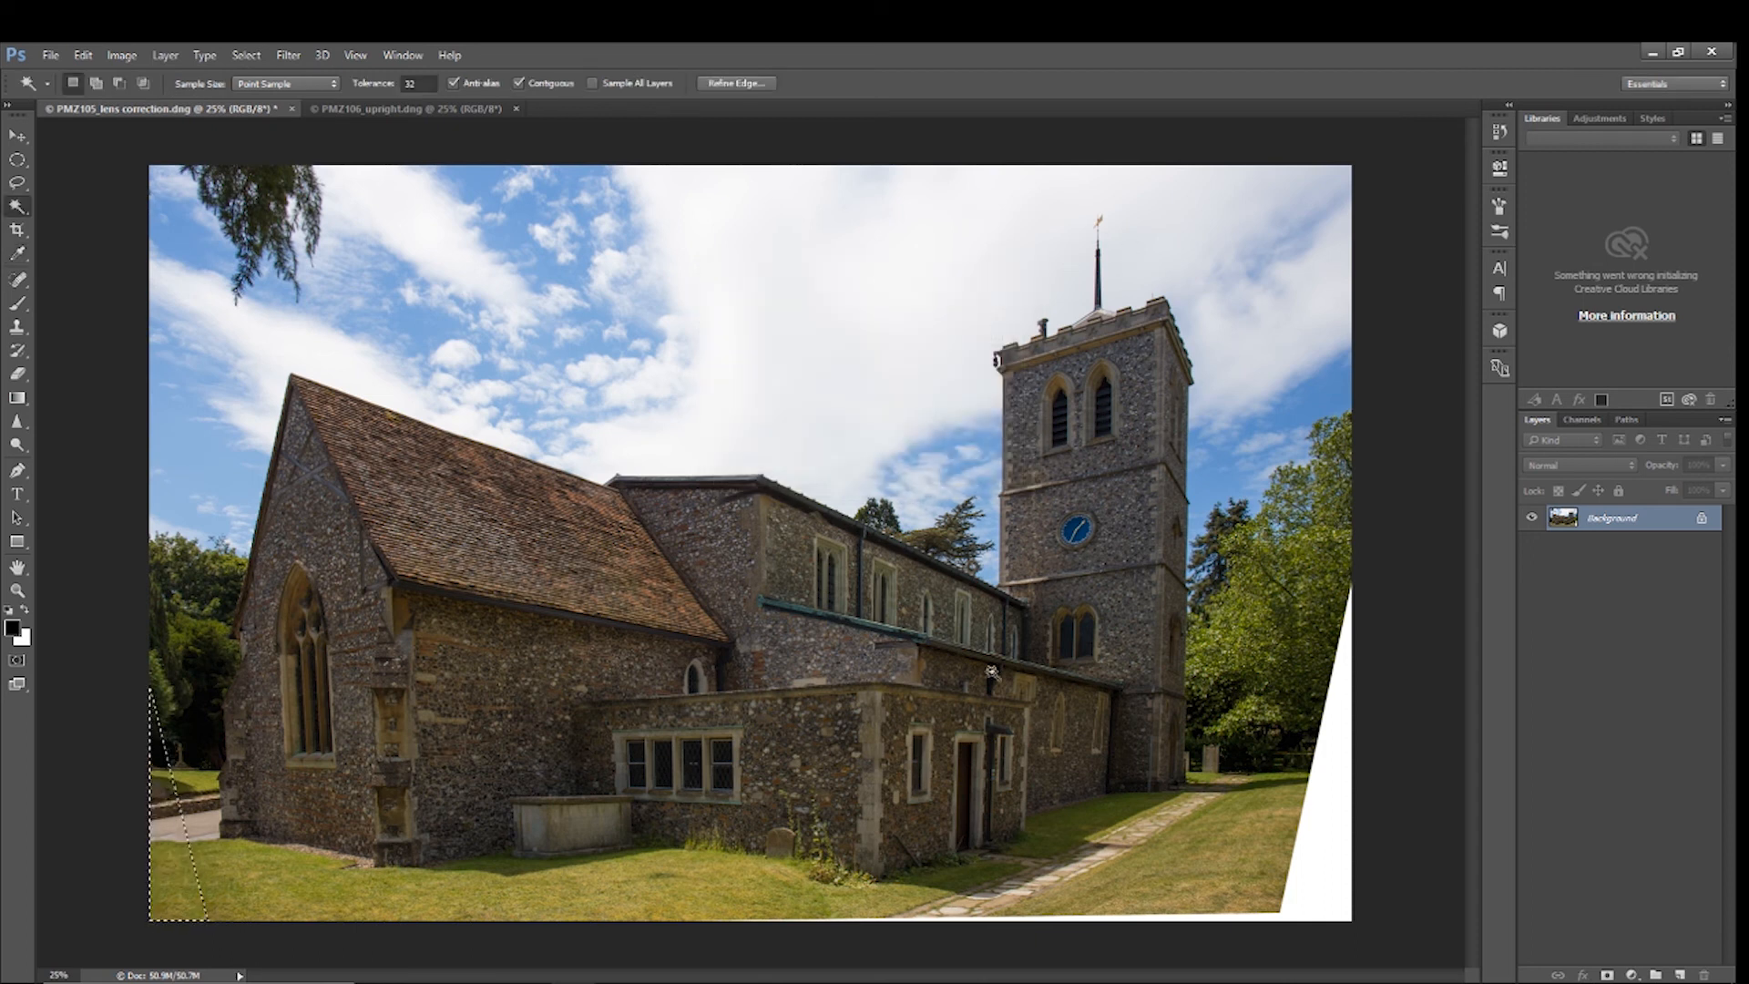
Select the white area along the photo's lower-right corner and bottom edge, fill it using Content-Aware, and deselect
{"action": "right_click", "coordinate": [1341, 861]}
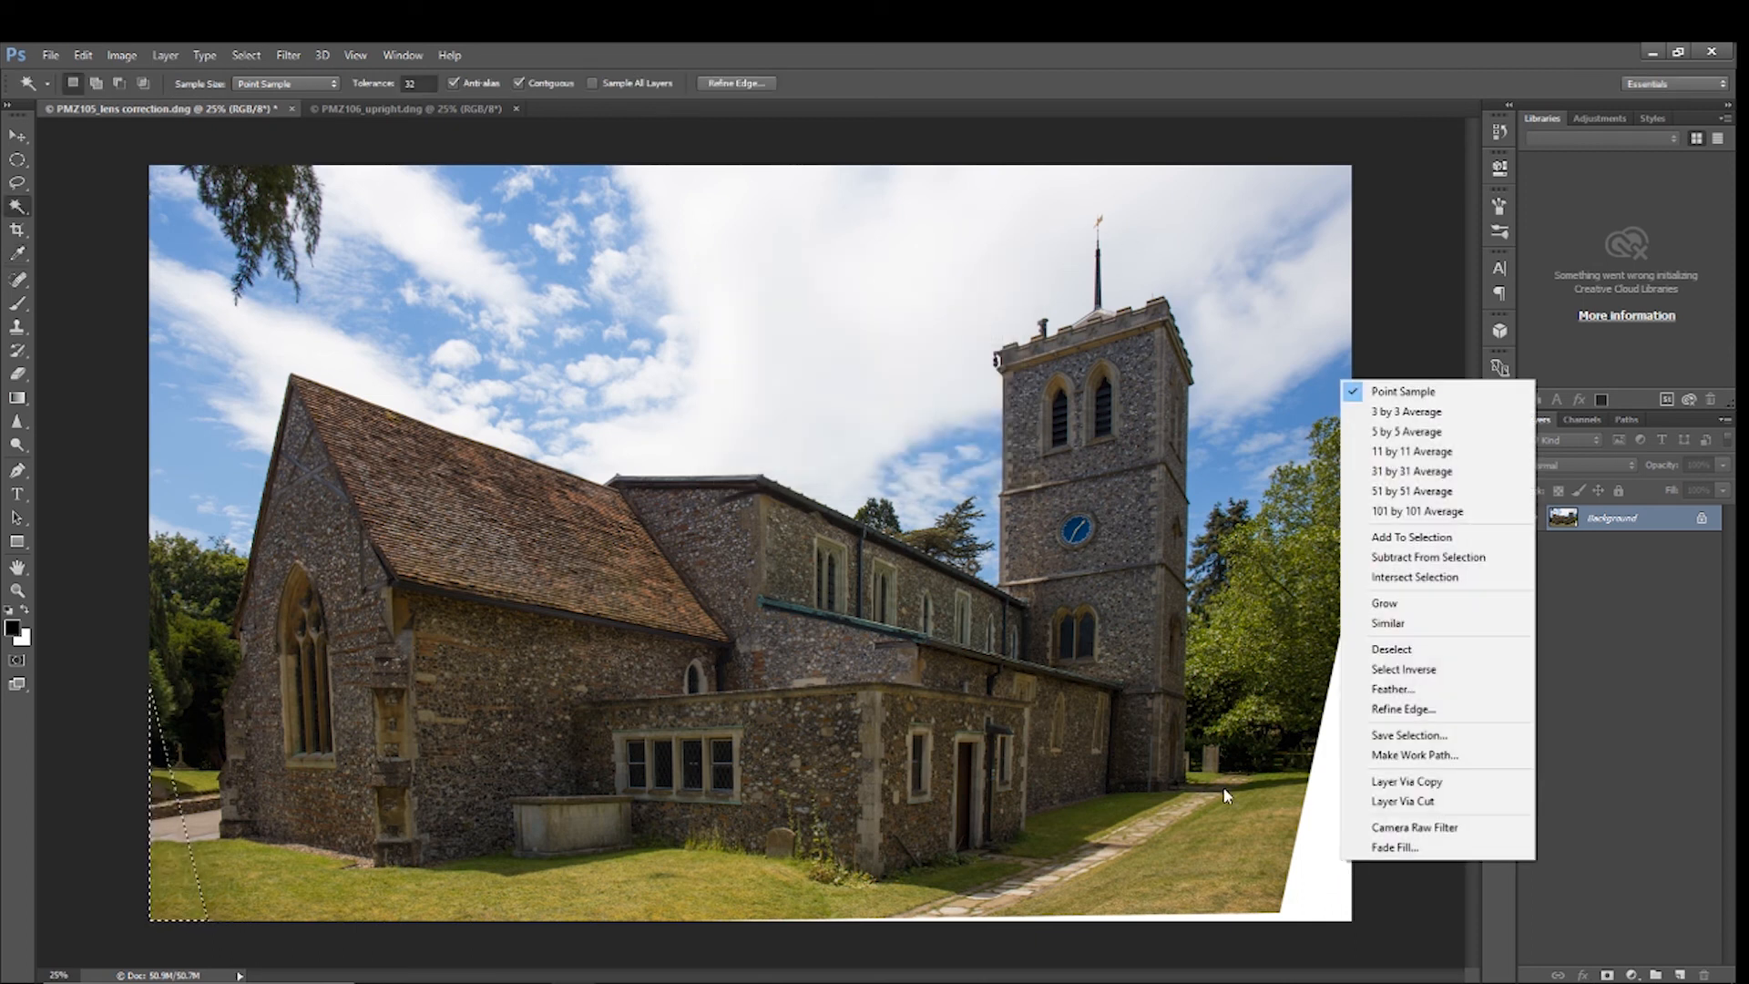
{"action": "left_click", "coordinate": [1298, 898]}
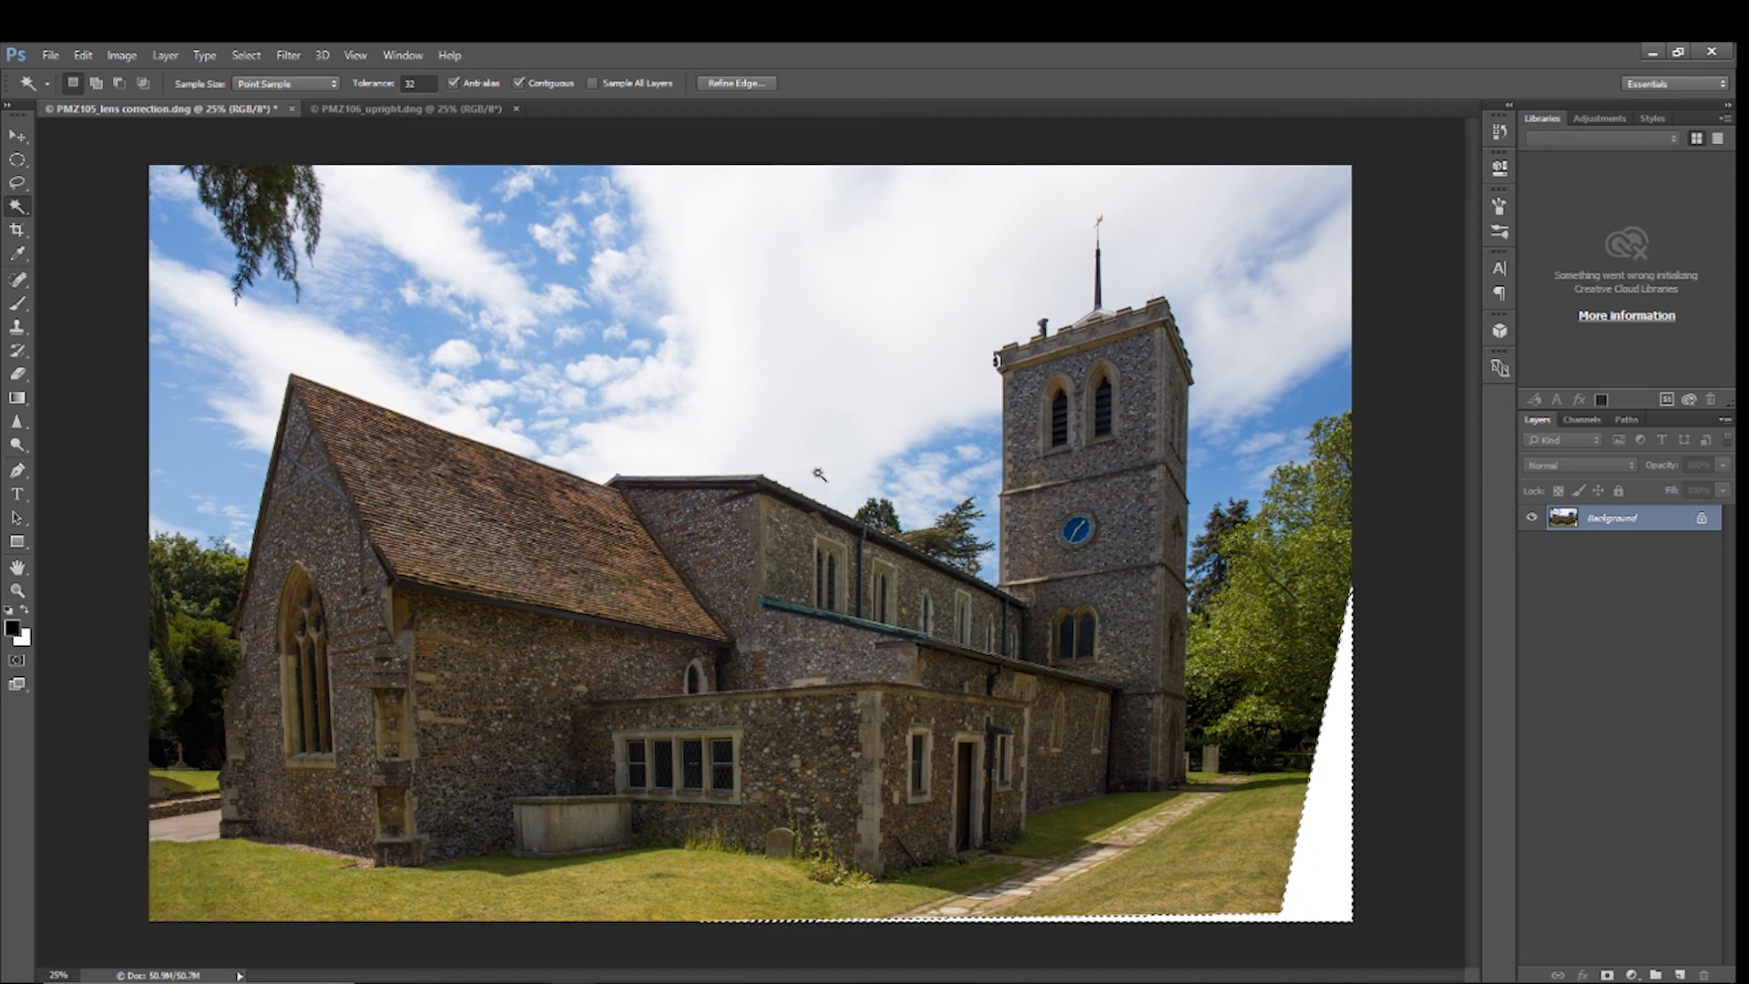
{"action": "left_click", "coordinate": [83, 54]}
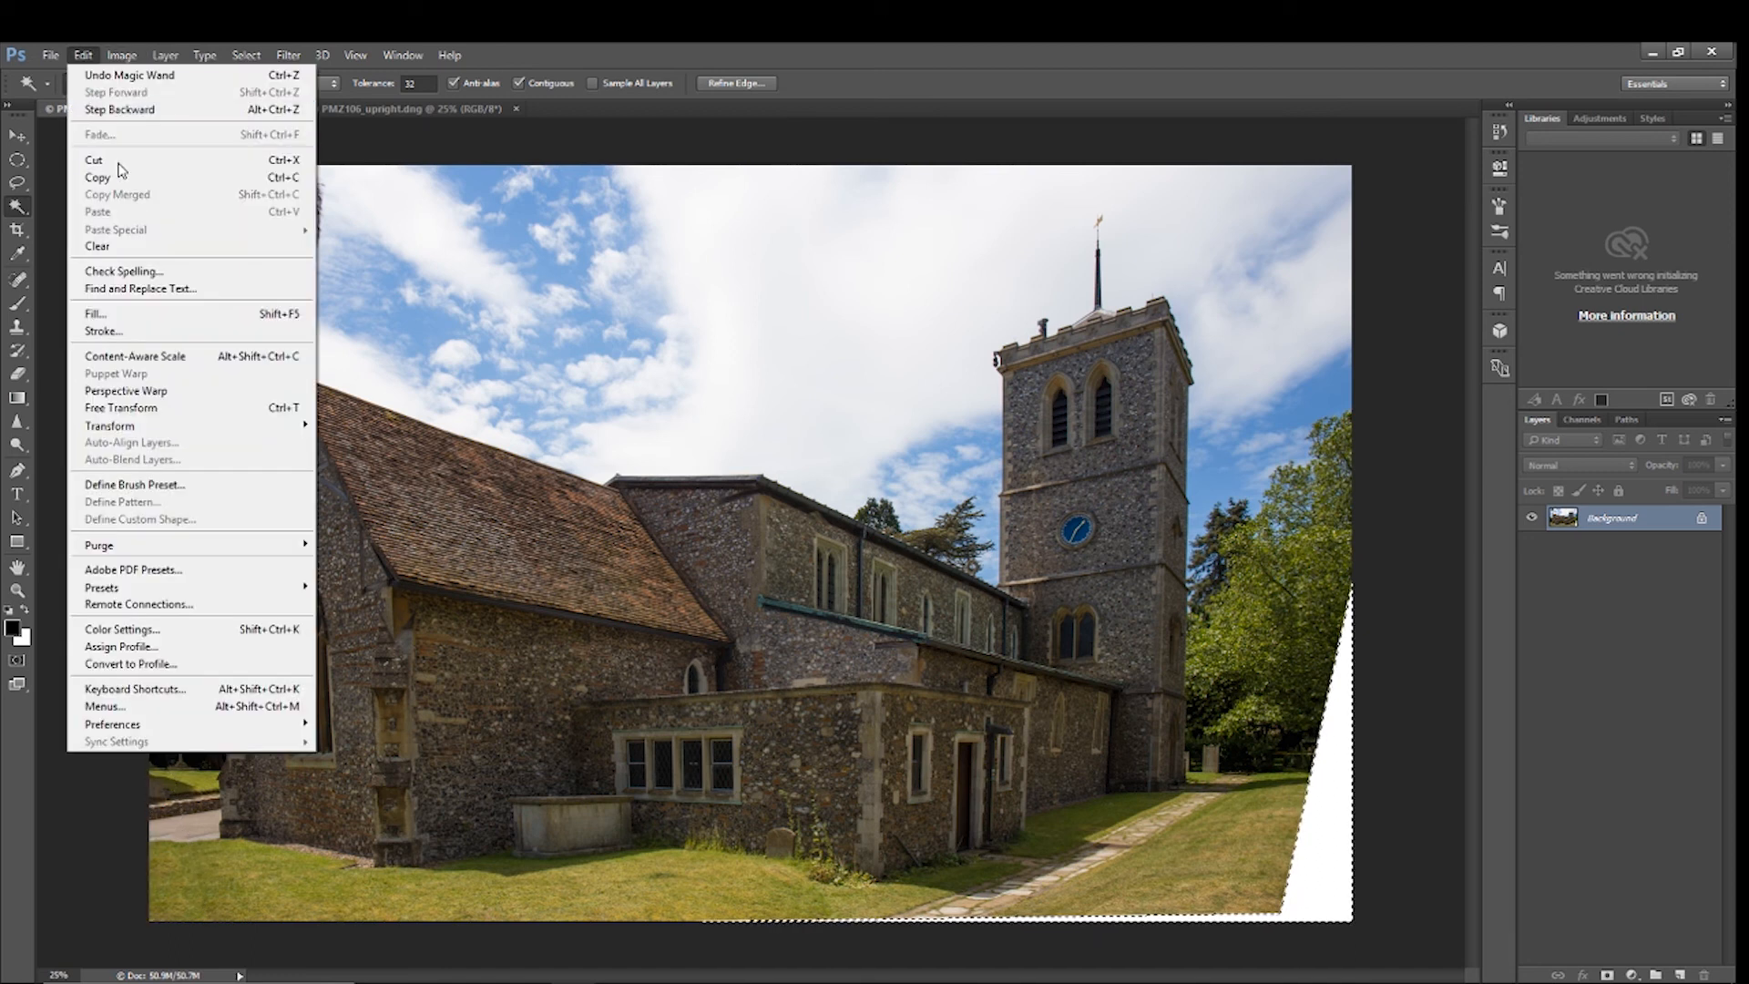
{"action": "left_click", "coordinate": [95, 313]}
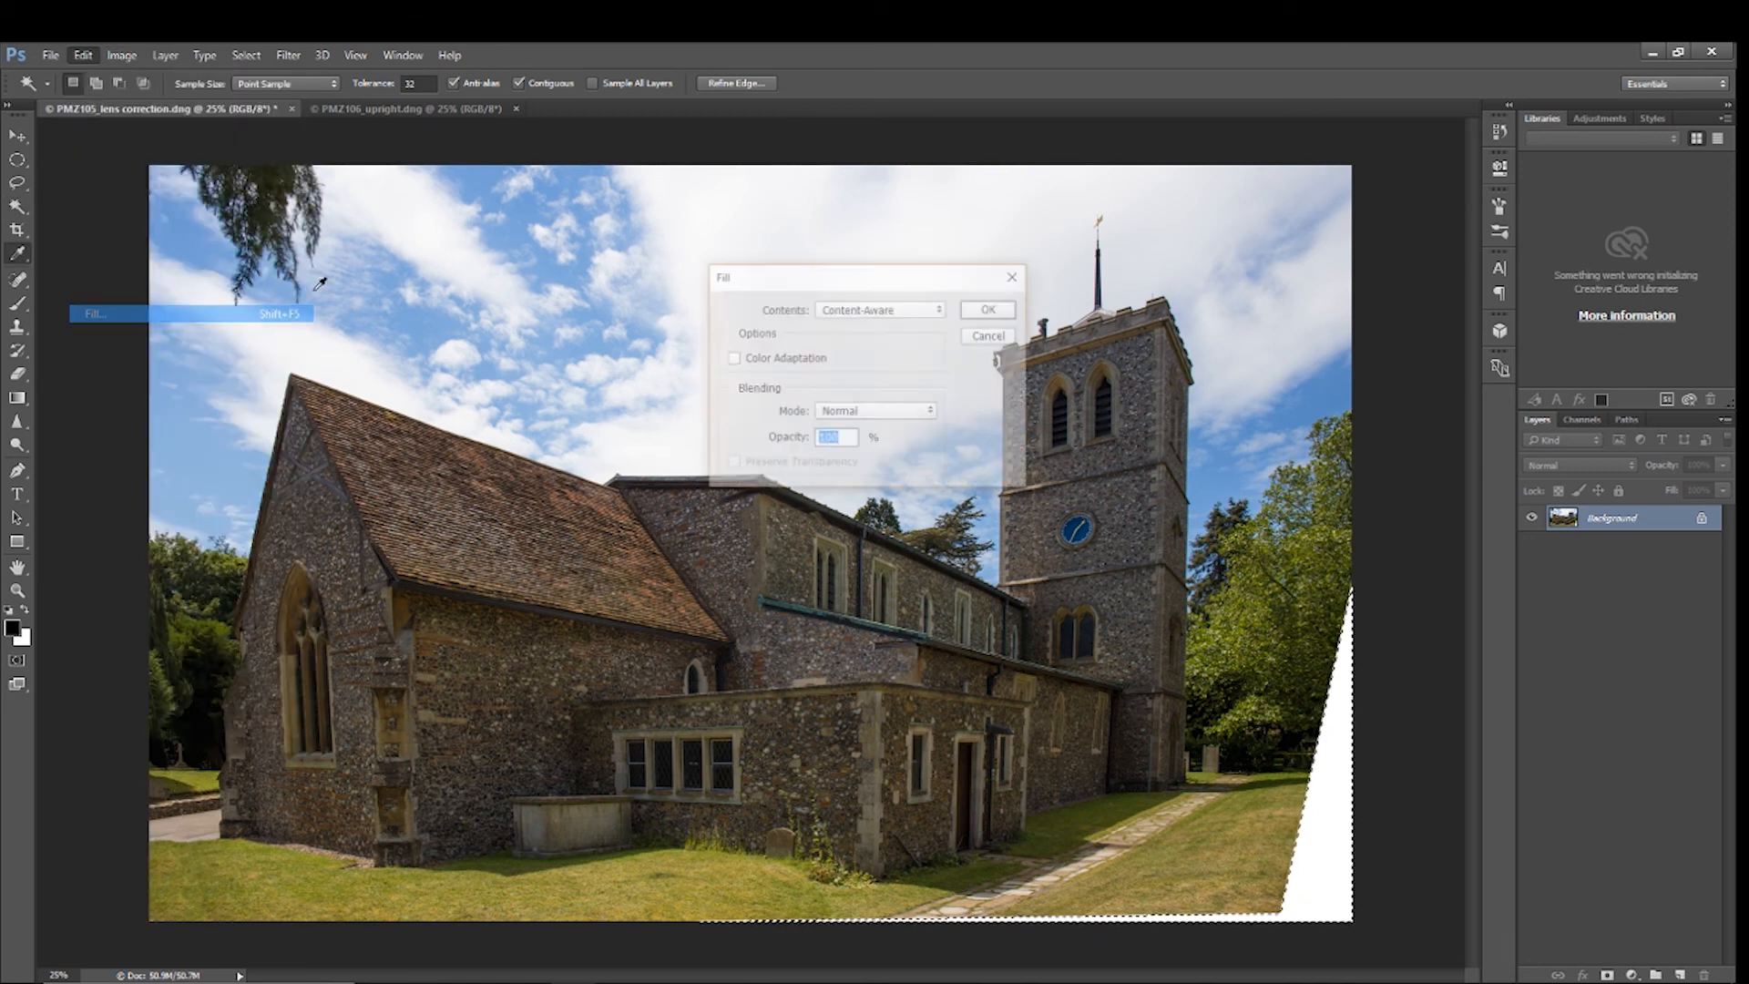
{"action": "left_click", "coordinate": [1005, 317]}
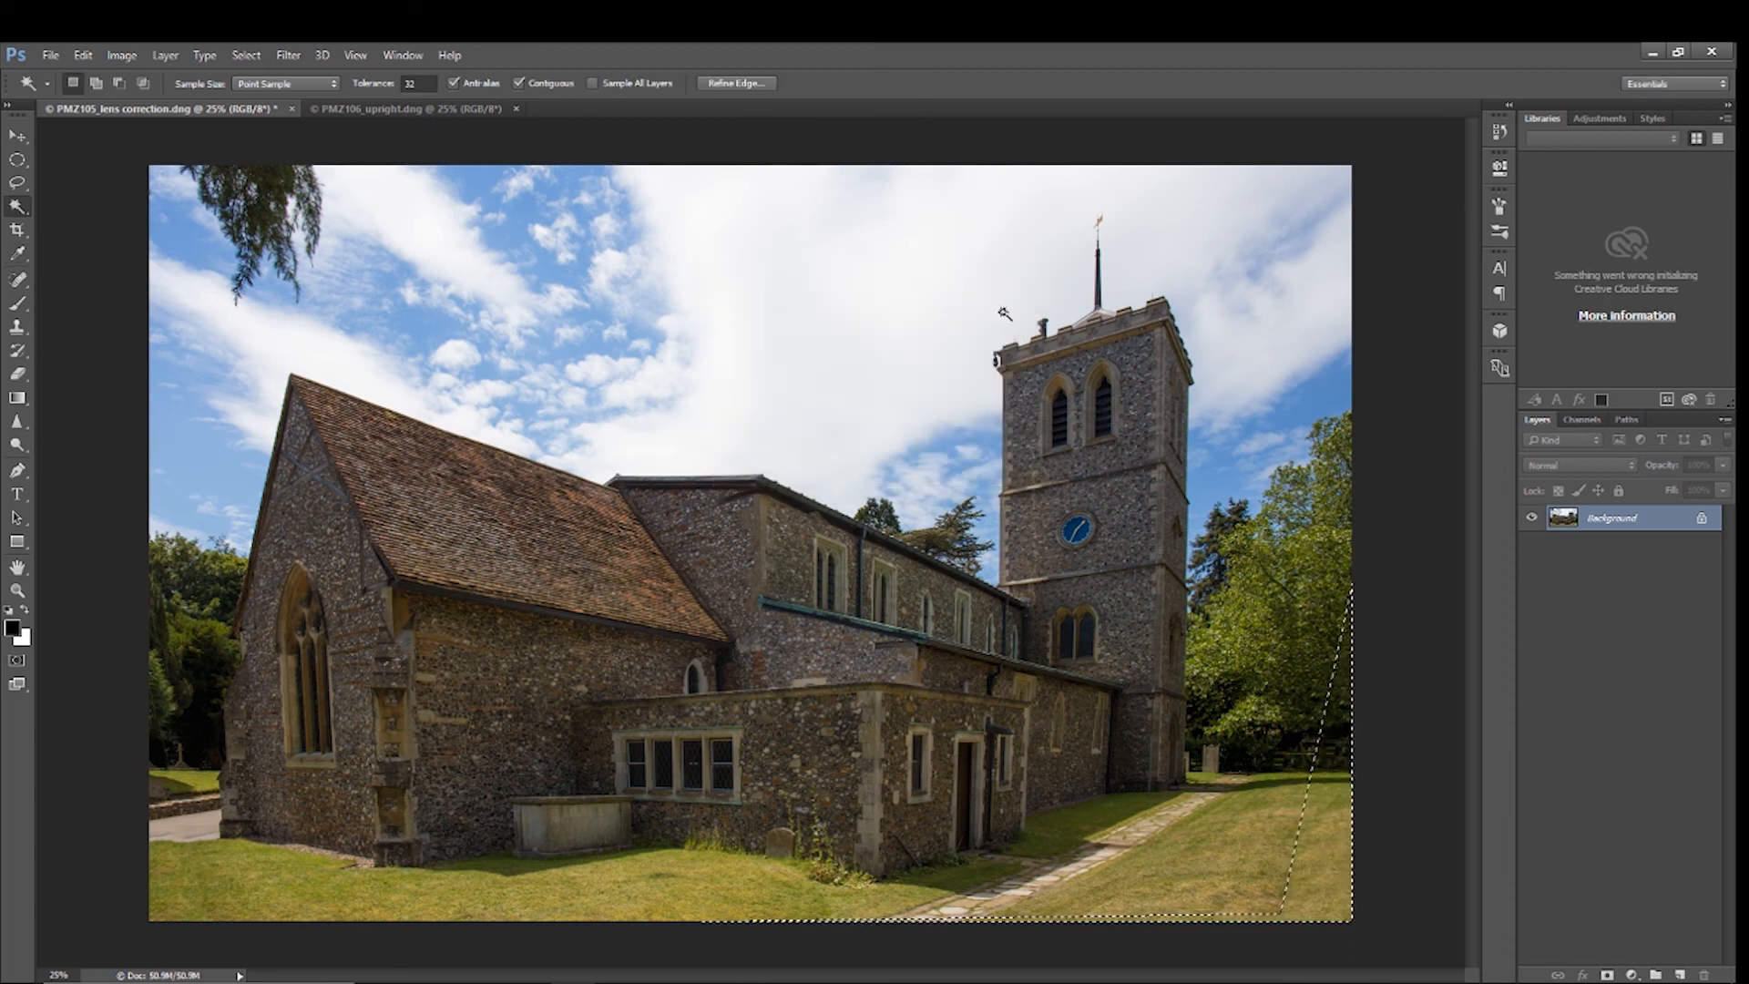
{"action": "key", "text": "ctrl+d"}
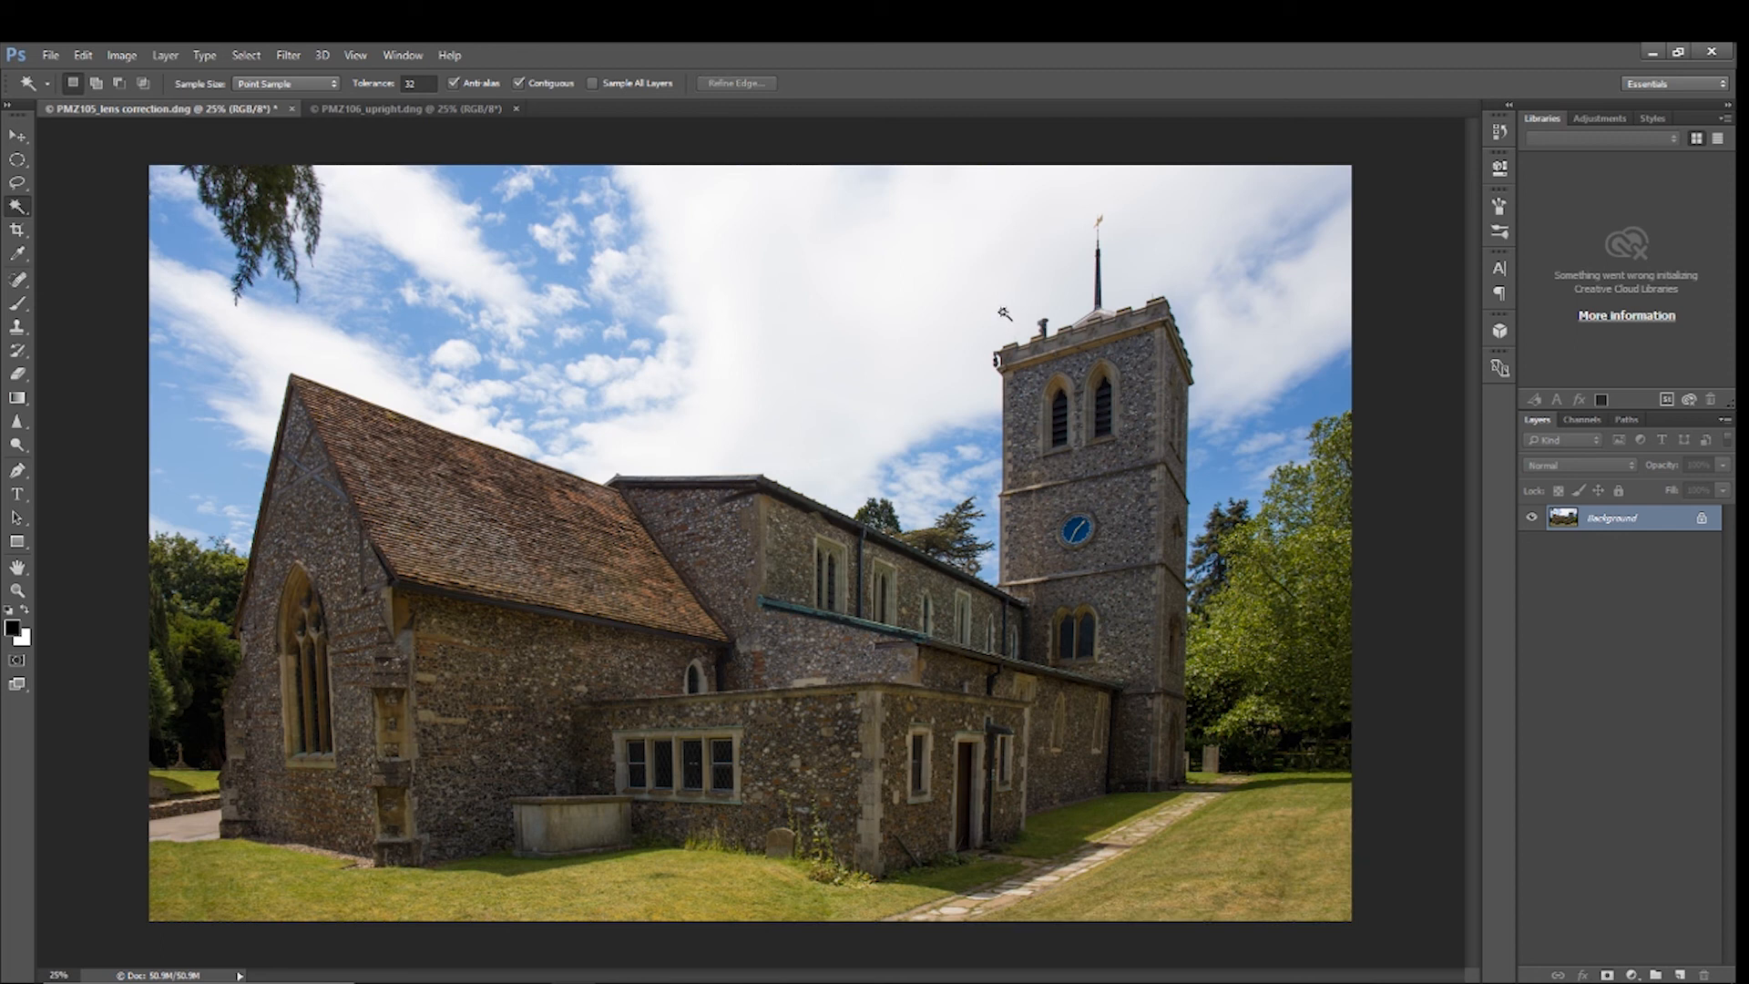
Open PMZ106_upright.dng in the Camera Raw Filter and set the Transform tool's Vertical value to -21
{"action": "left_click", "coordinate": [380, 109]}
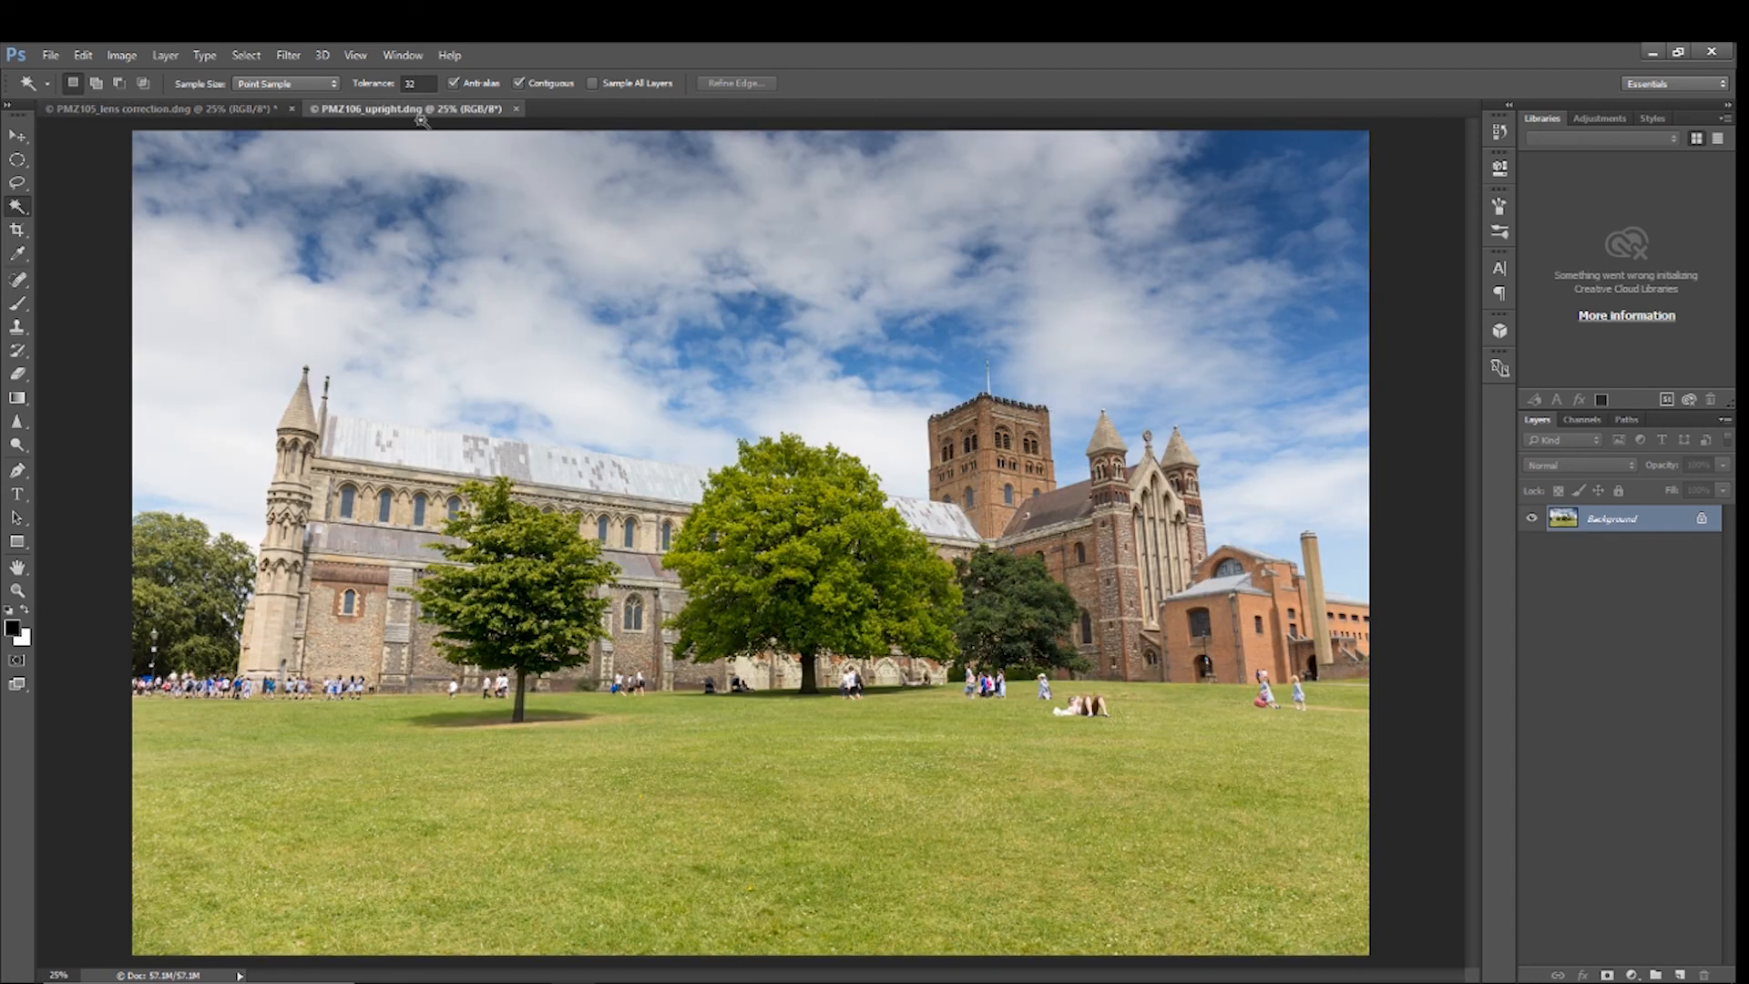
{"action": "left_click", "coordinate": [290, 55]}
{"action": "left_click", "coordinate": [346, 160]}
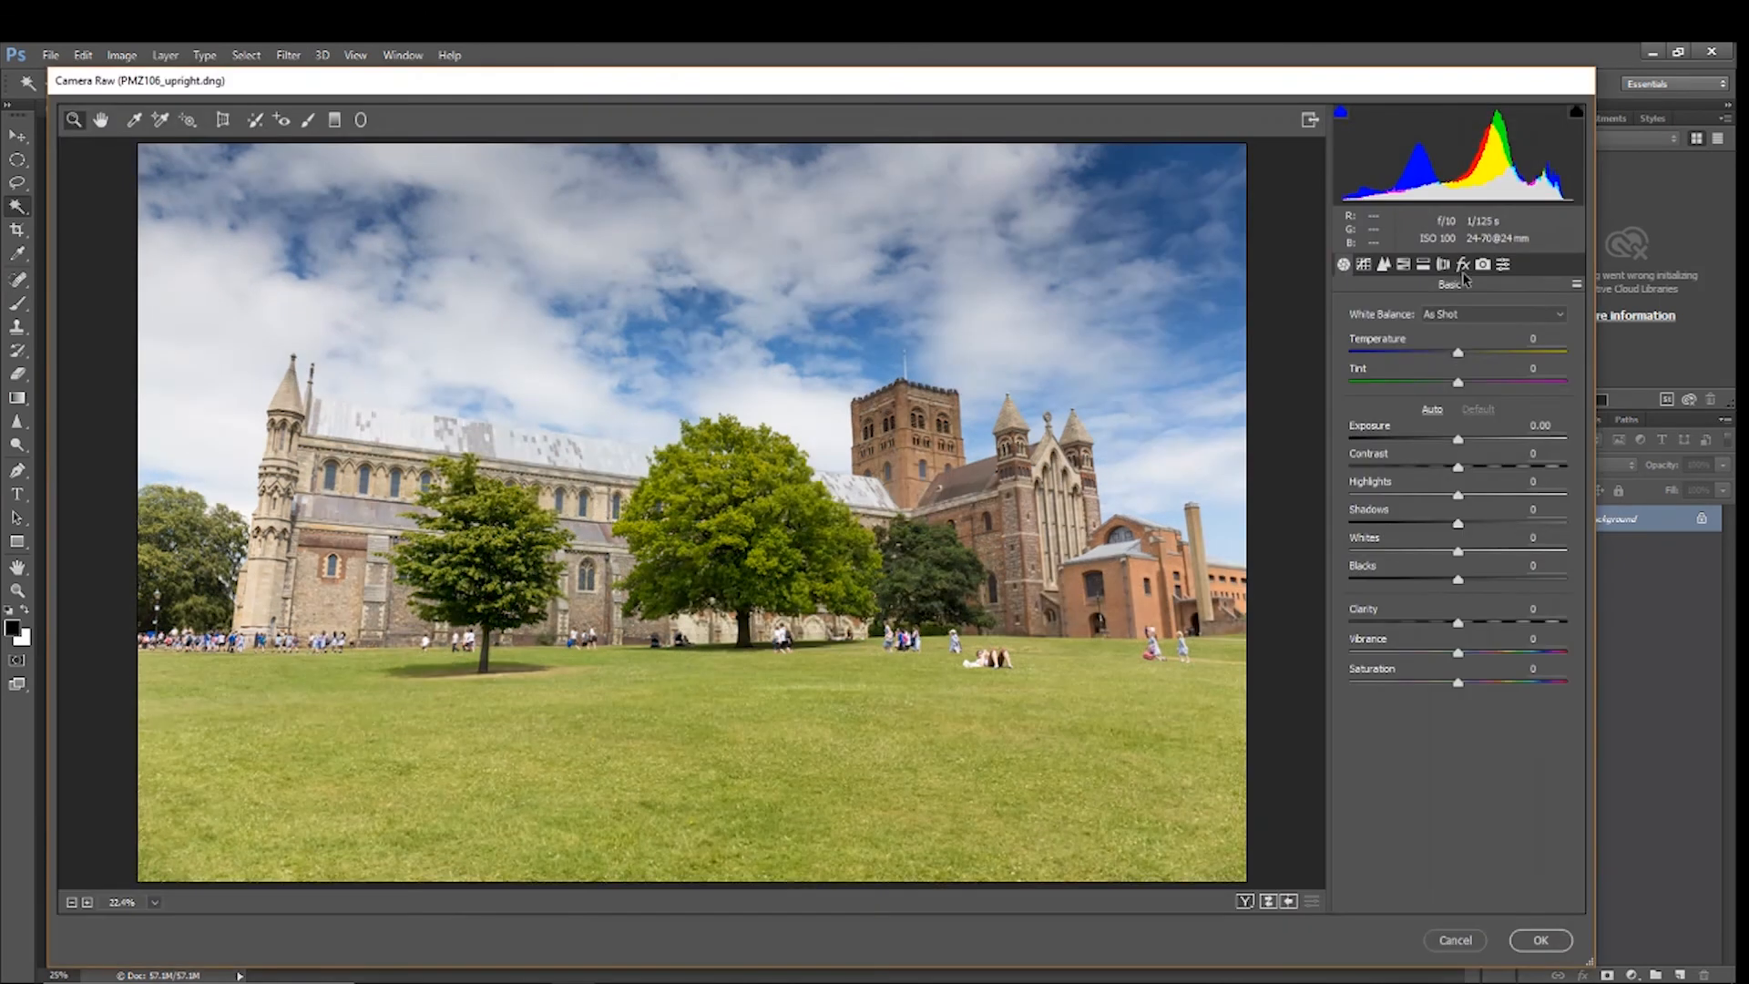
{"action": "left_click", "coordinate": [223, 119]}
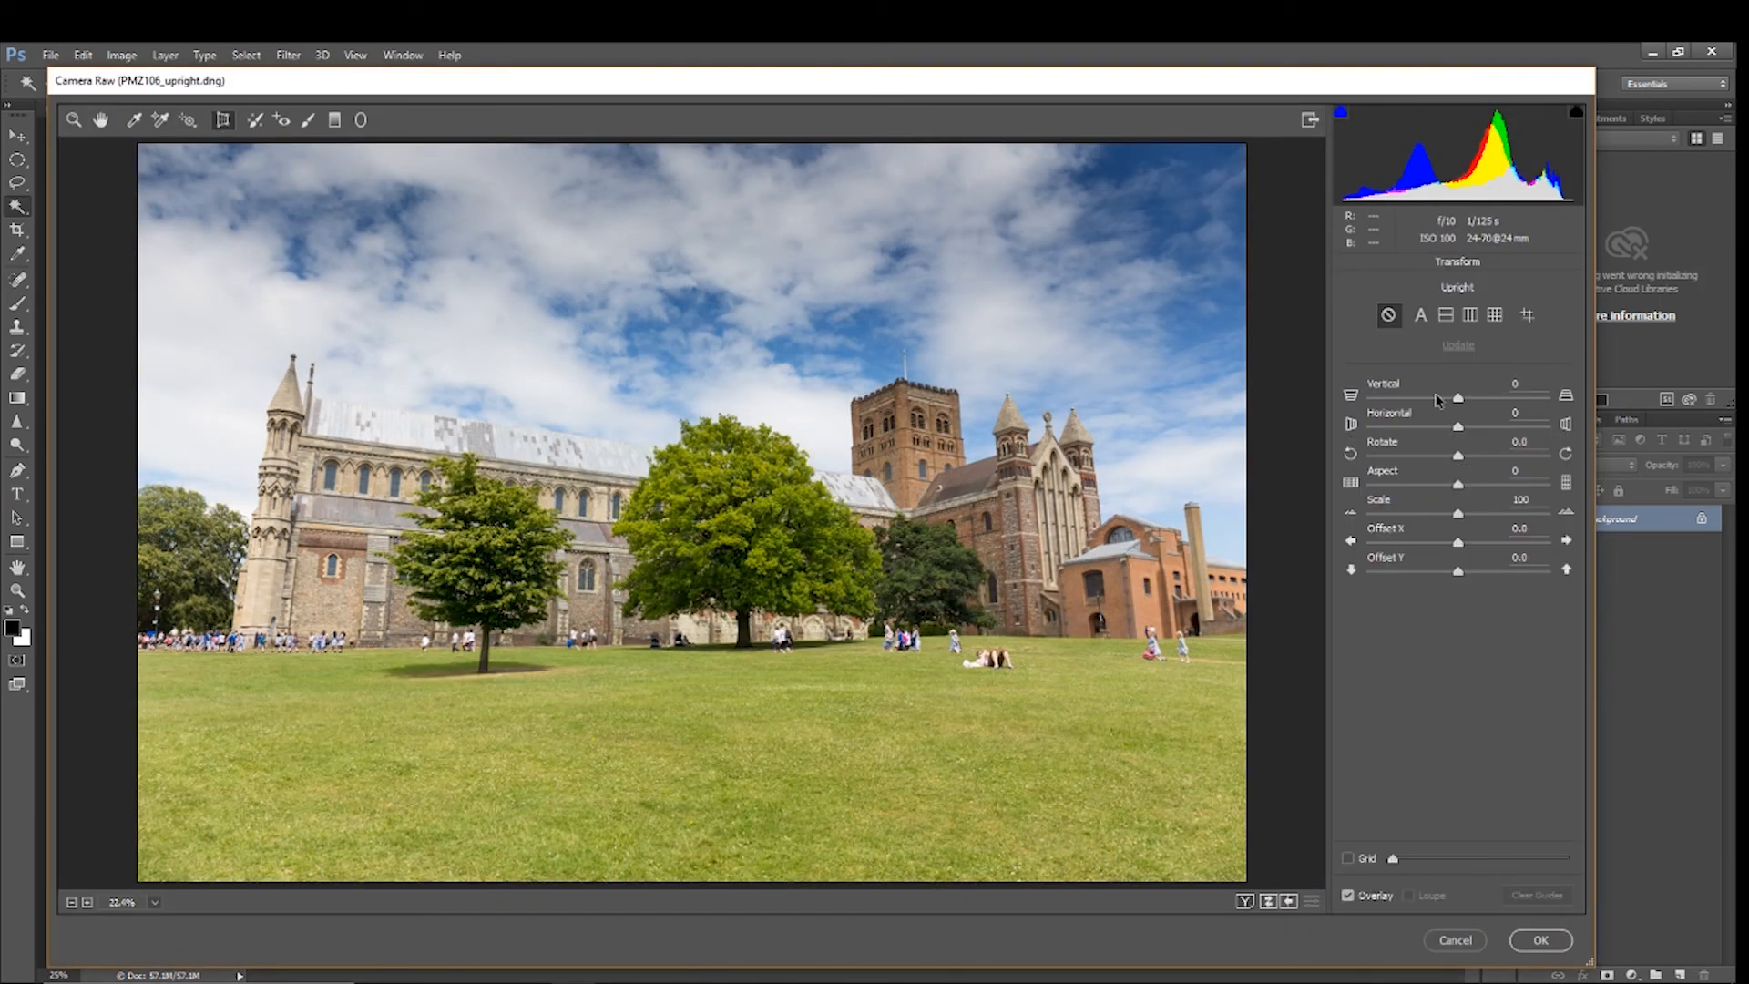
{"action": "left_click_drag", "start_coordinate": [1461, 409], "coordinate": [1442, 418]}
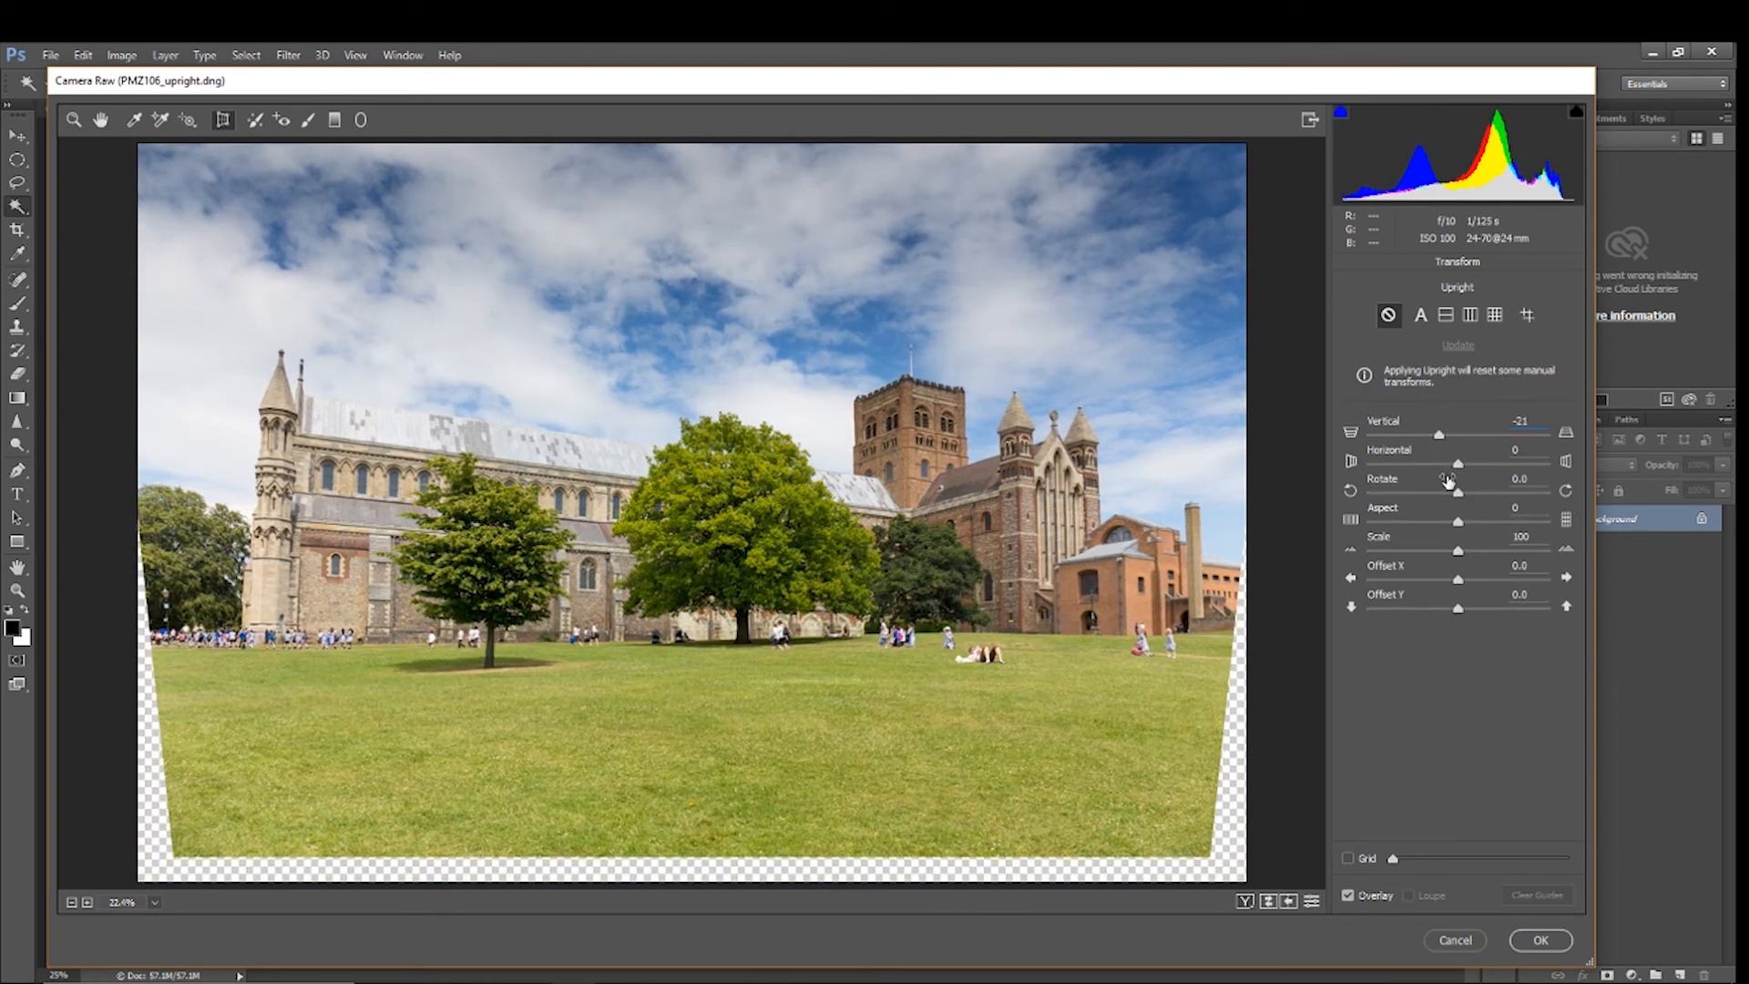
Set the cathedral photo's Rotate to -0.1 and its Scale to 104
{"action": "left_click", "coordinate": [1459, 496]}
{"action": "left_click_drag", "start_coordinate": [1458, 495], "coordinate": [1455, 497]}
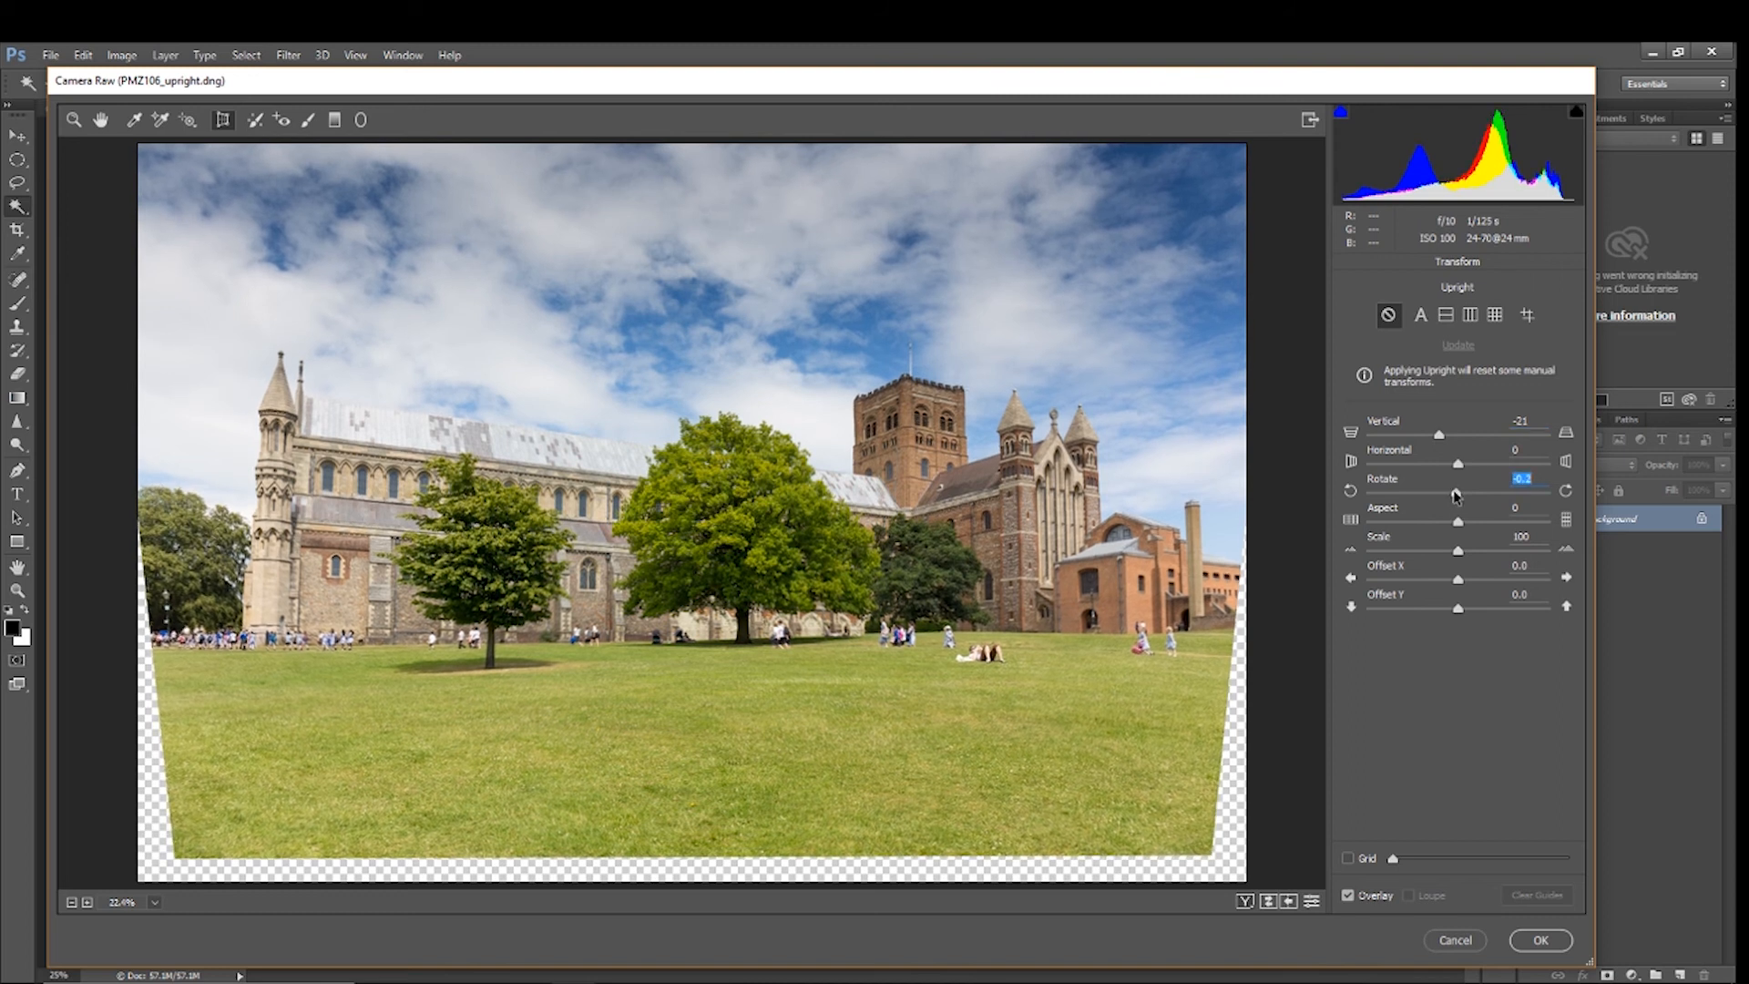
{"action": "left_click_drag", "start_coordinate": [1456, 496], "coordinate": [1458, 500]}
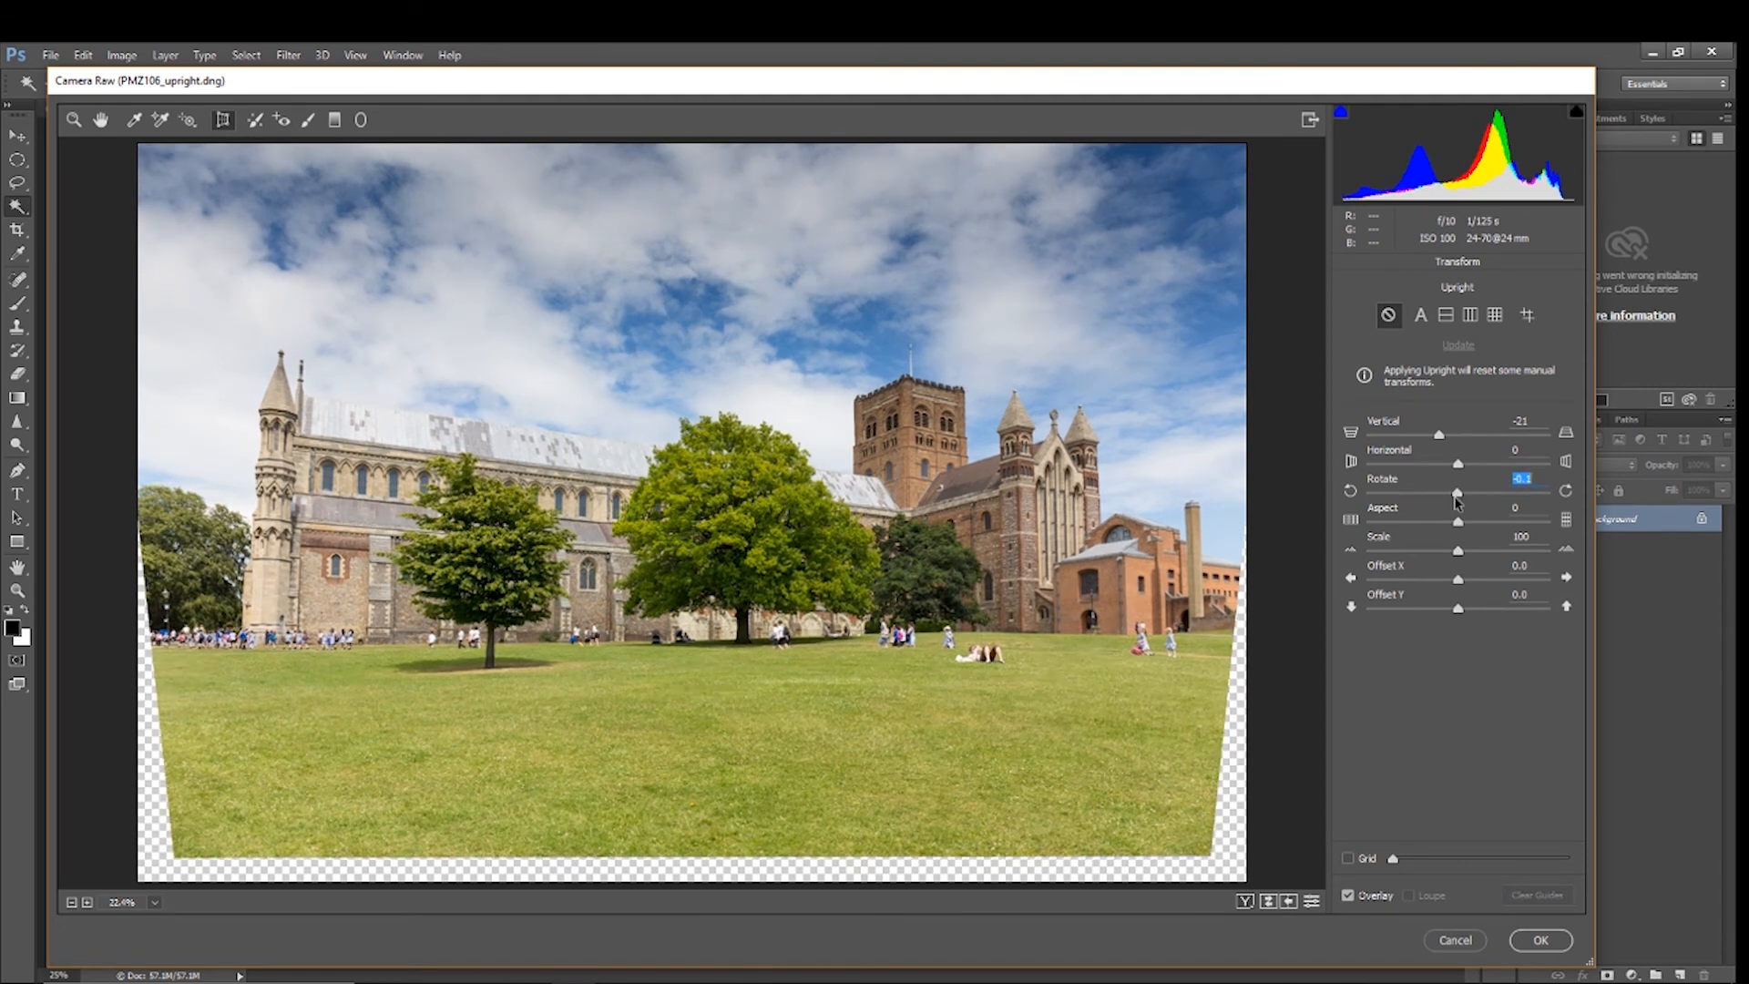
{"action": "left_click_drag", "start_coordinate": [1460, 559], "coordinate": [1464, 556]}
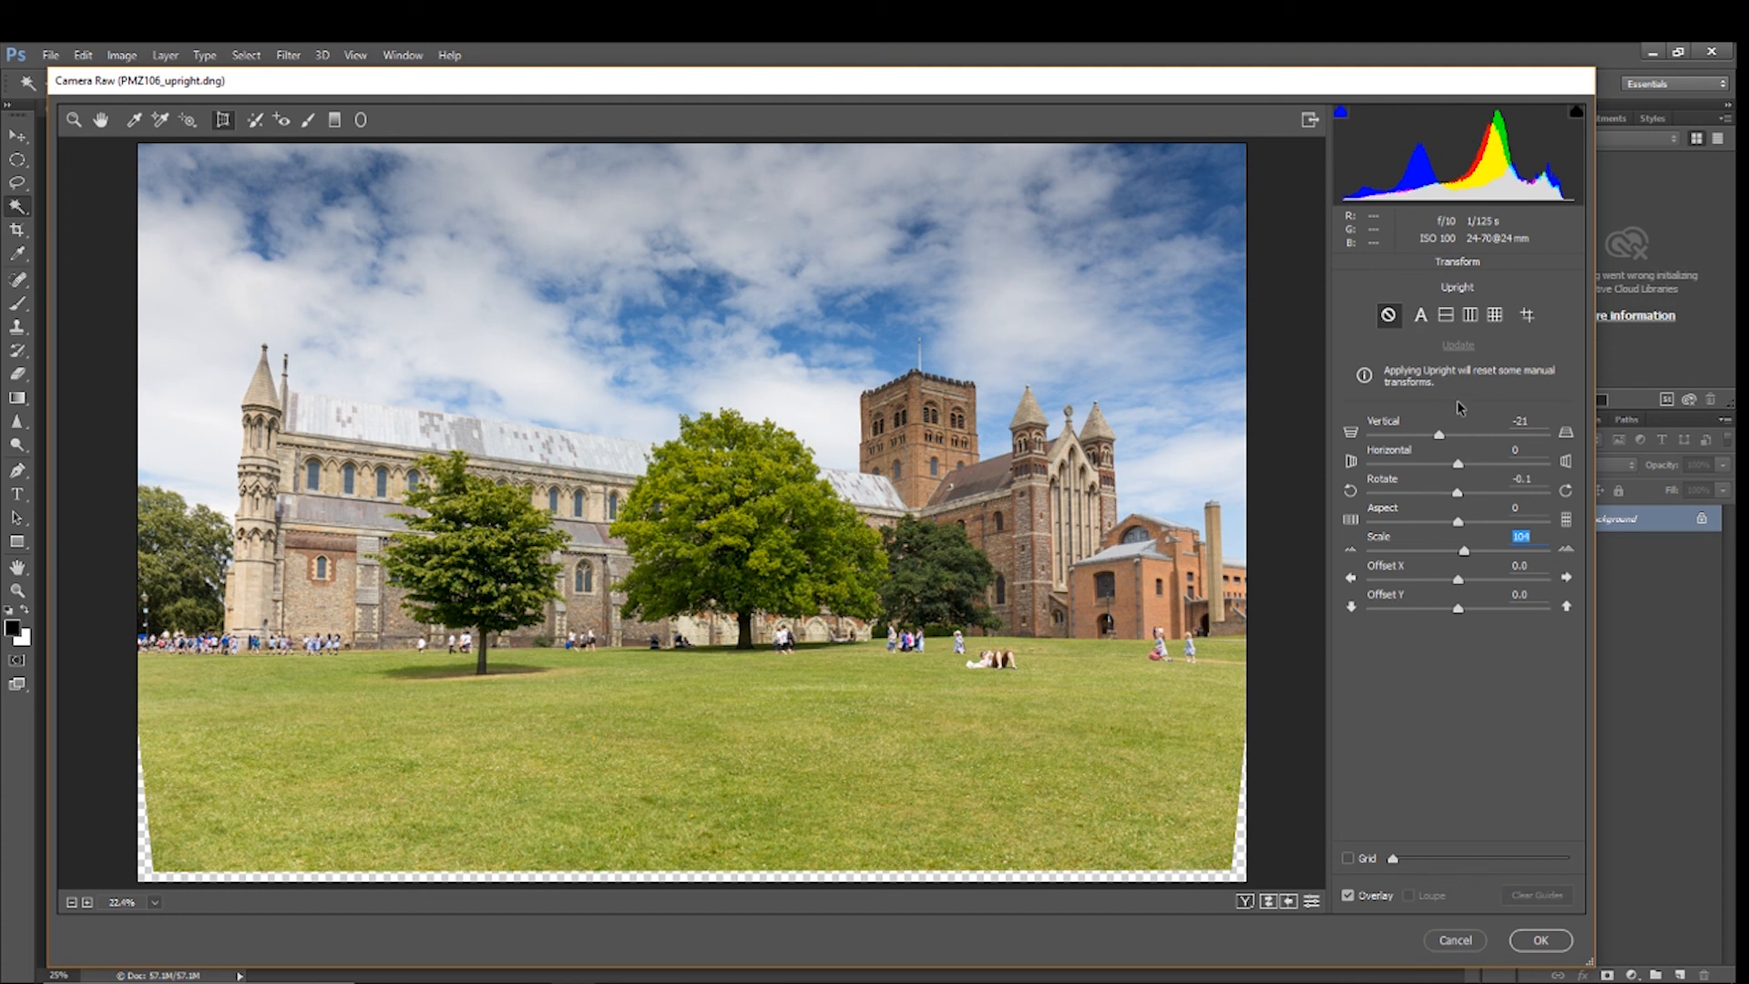
Set the cathedral photo's Vertical transform to -31 and apply the Camera Raw adjustments
{"action": "left_click_drag", "start_coordinate": [1440, 436], "coordinate": [1431, 440]}
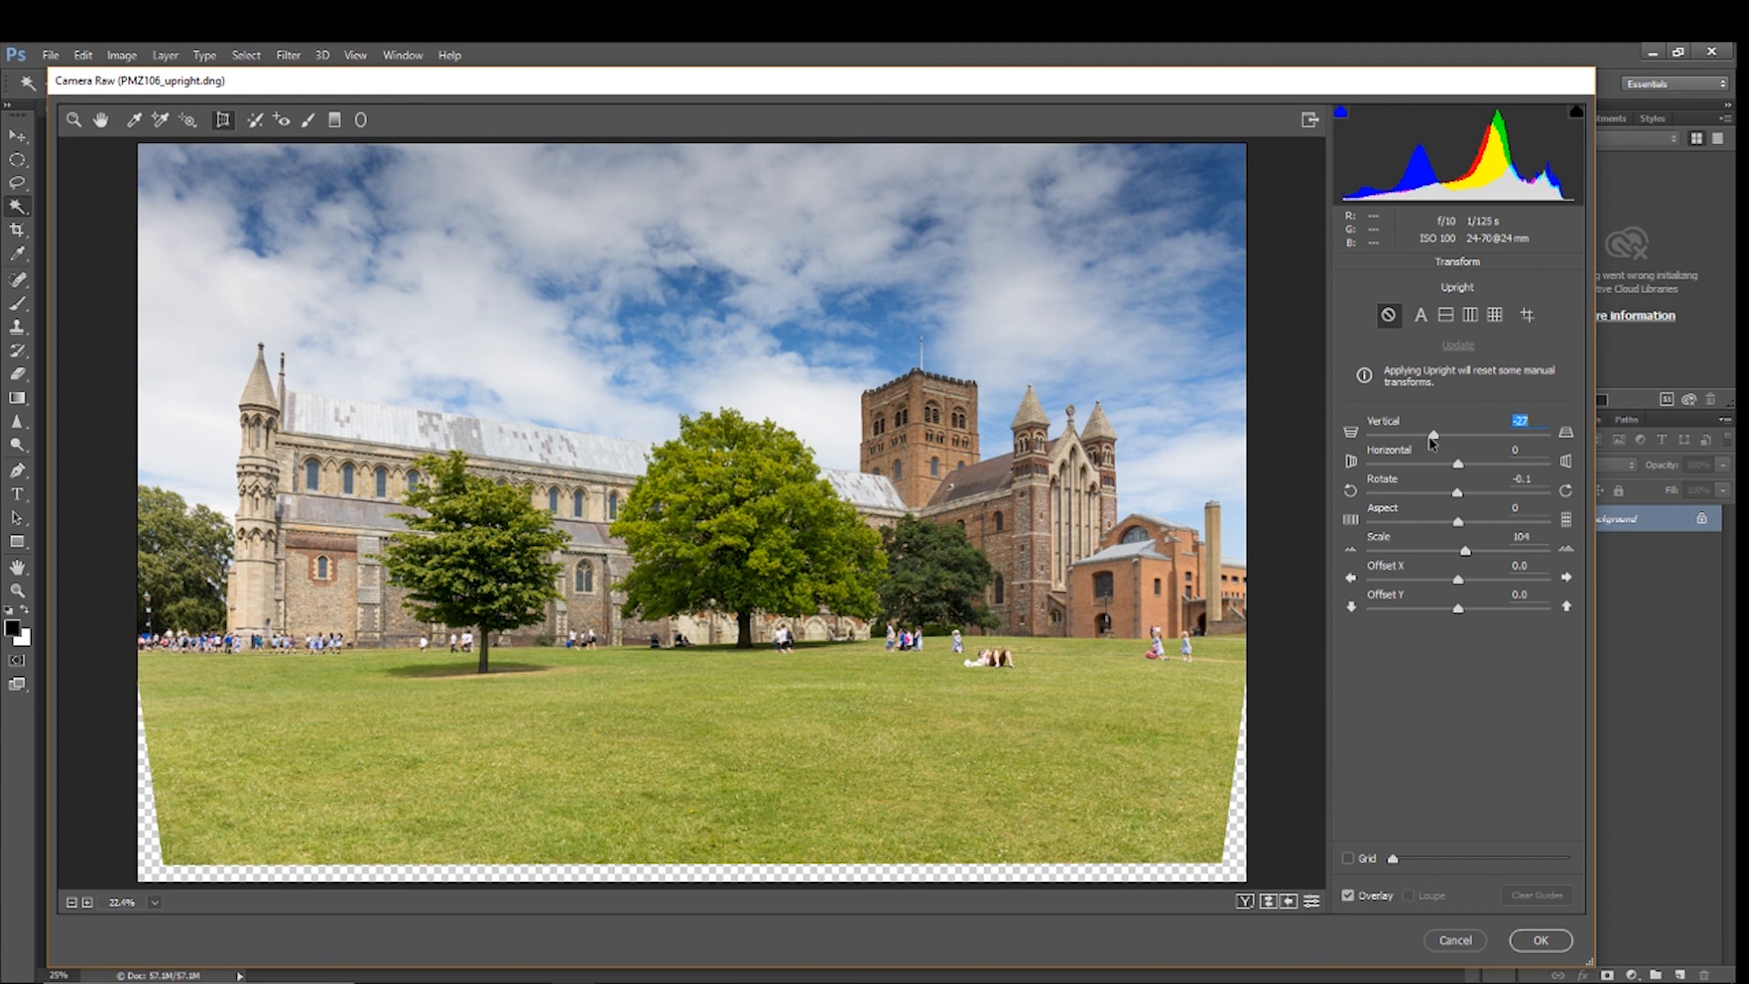
{"action": "left_click_drag", "start_coordinate": [1432, 443], "coordinate": [1428, 443]}
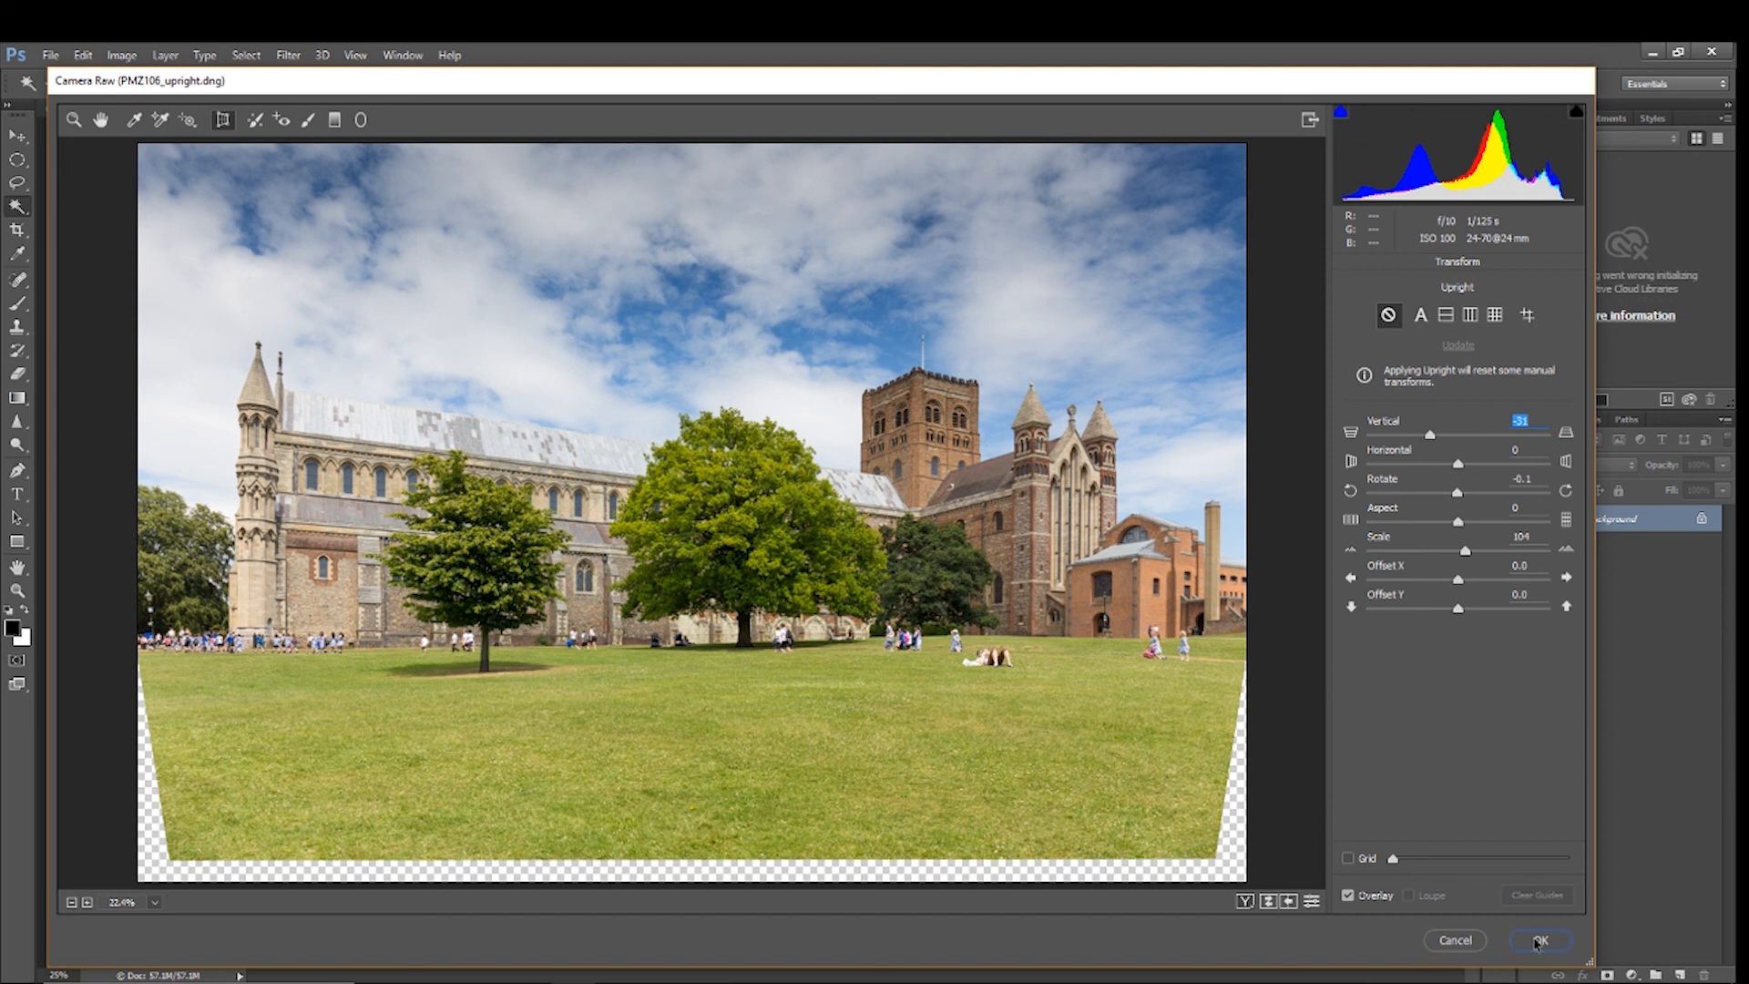
{"action": "left_click", "coordinate": [1539, 941]}
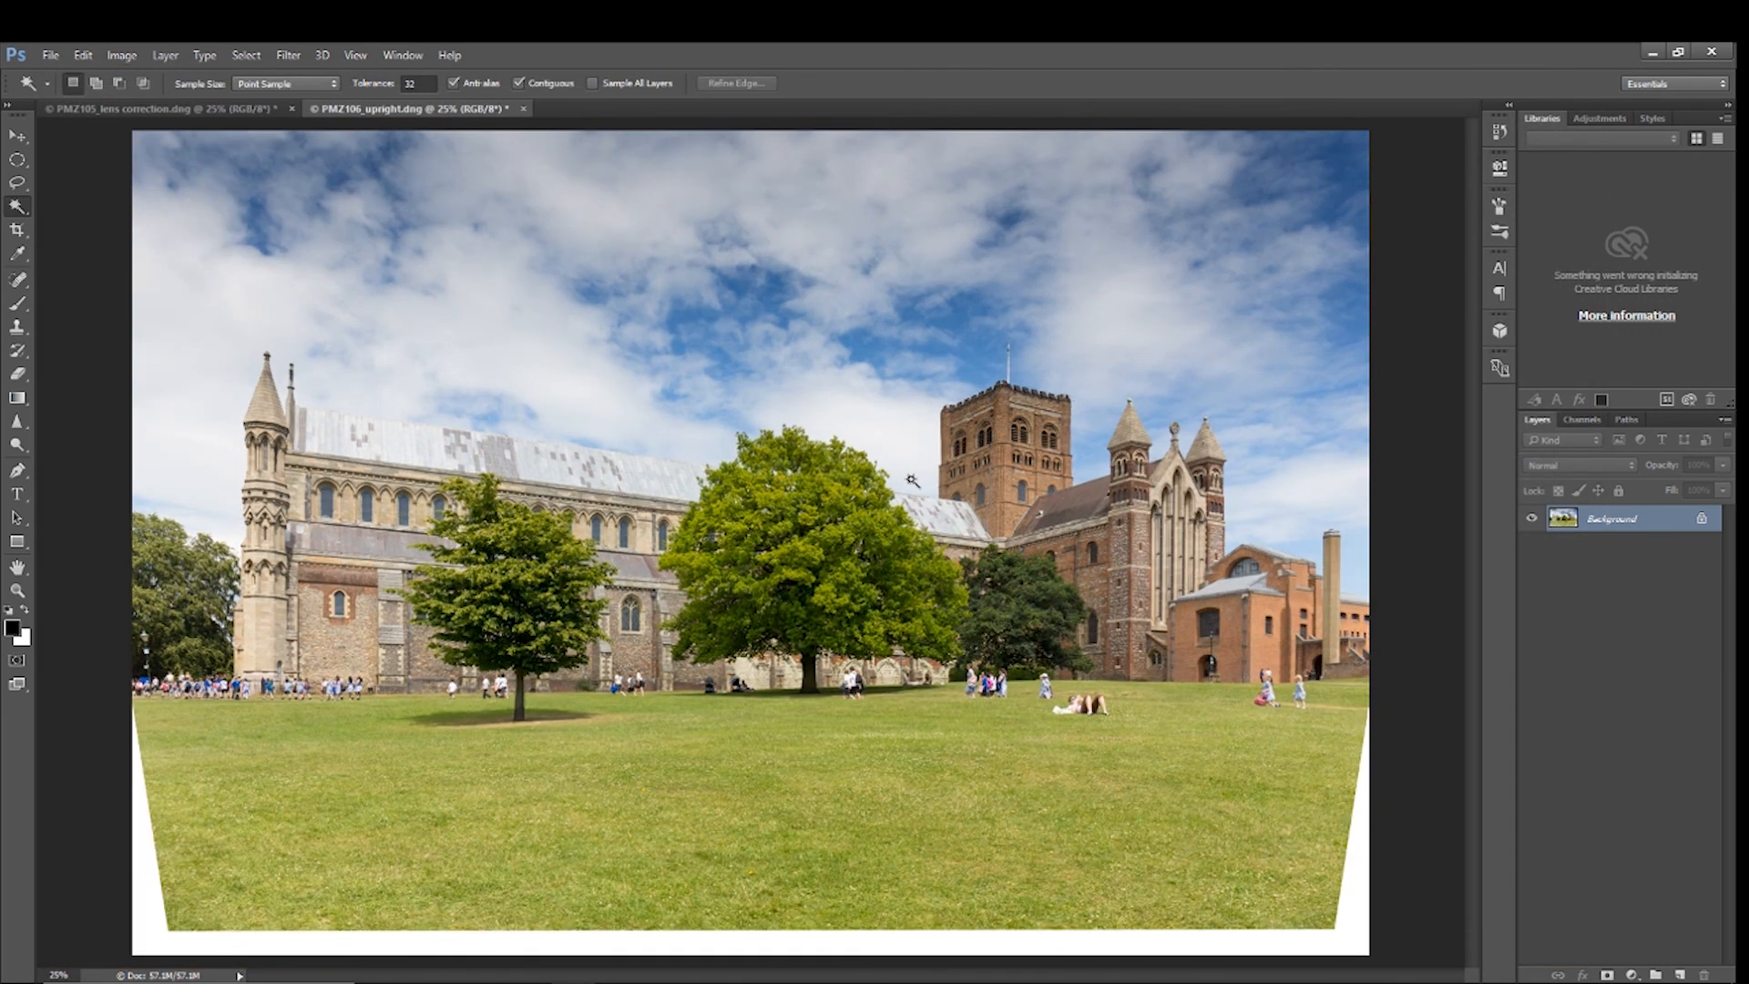
Crop away the white strip and part of the lawn along the photo's bottom edge, keeping its full width
{"action": "left_click", "coordinate": [17, 233]}
{"action": "left_click_drag", "start_coordinate": [745, 953], "coordinate": [768, 881]}
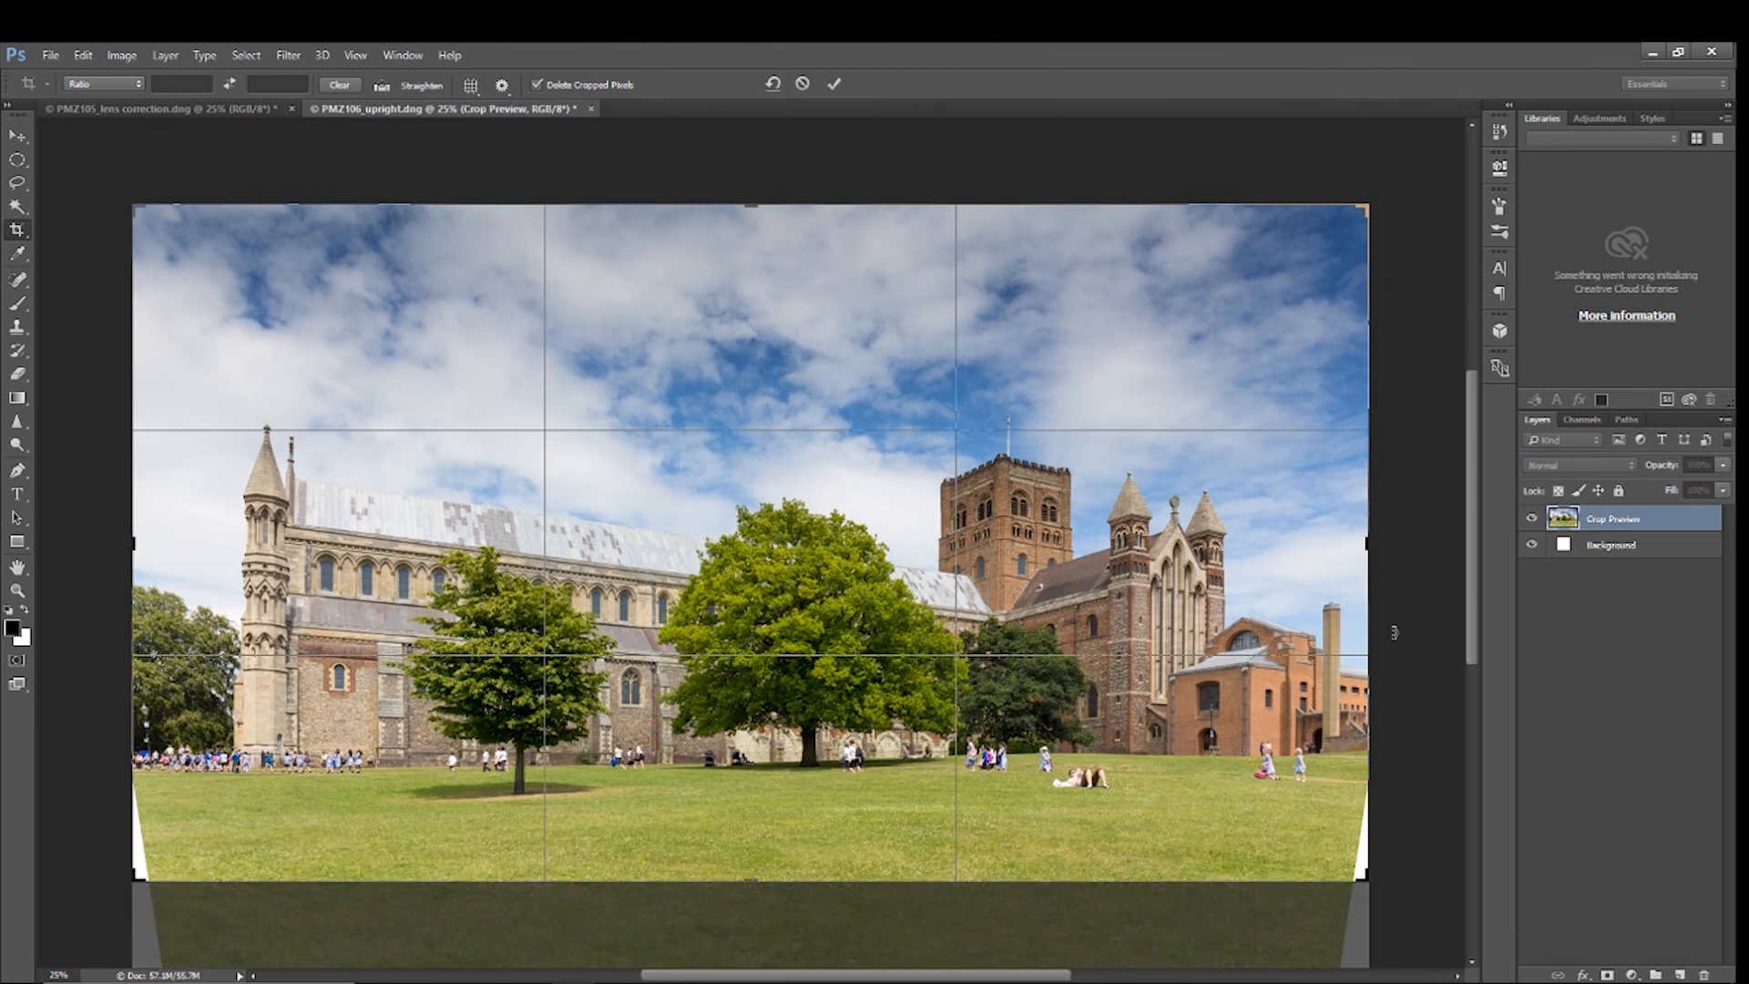
{"action": "key", "text": "Return"}
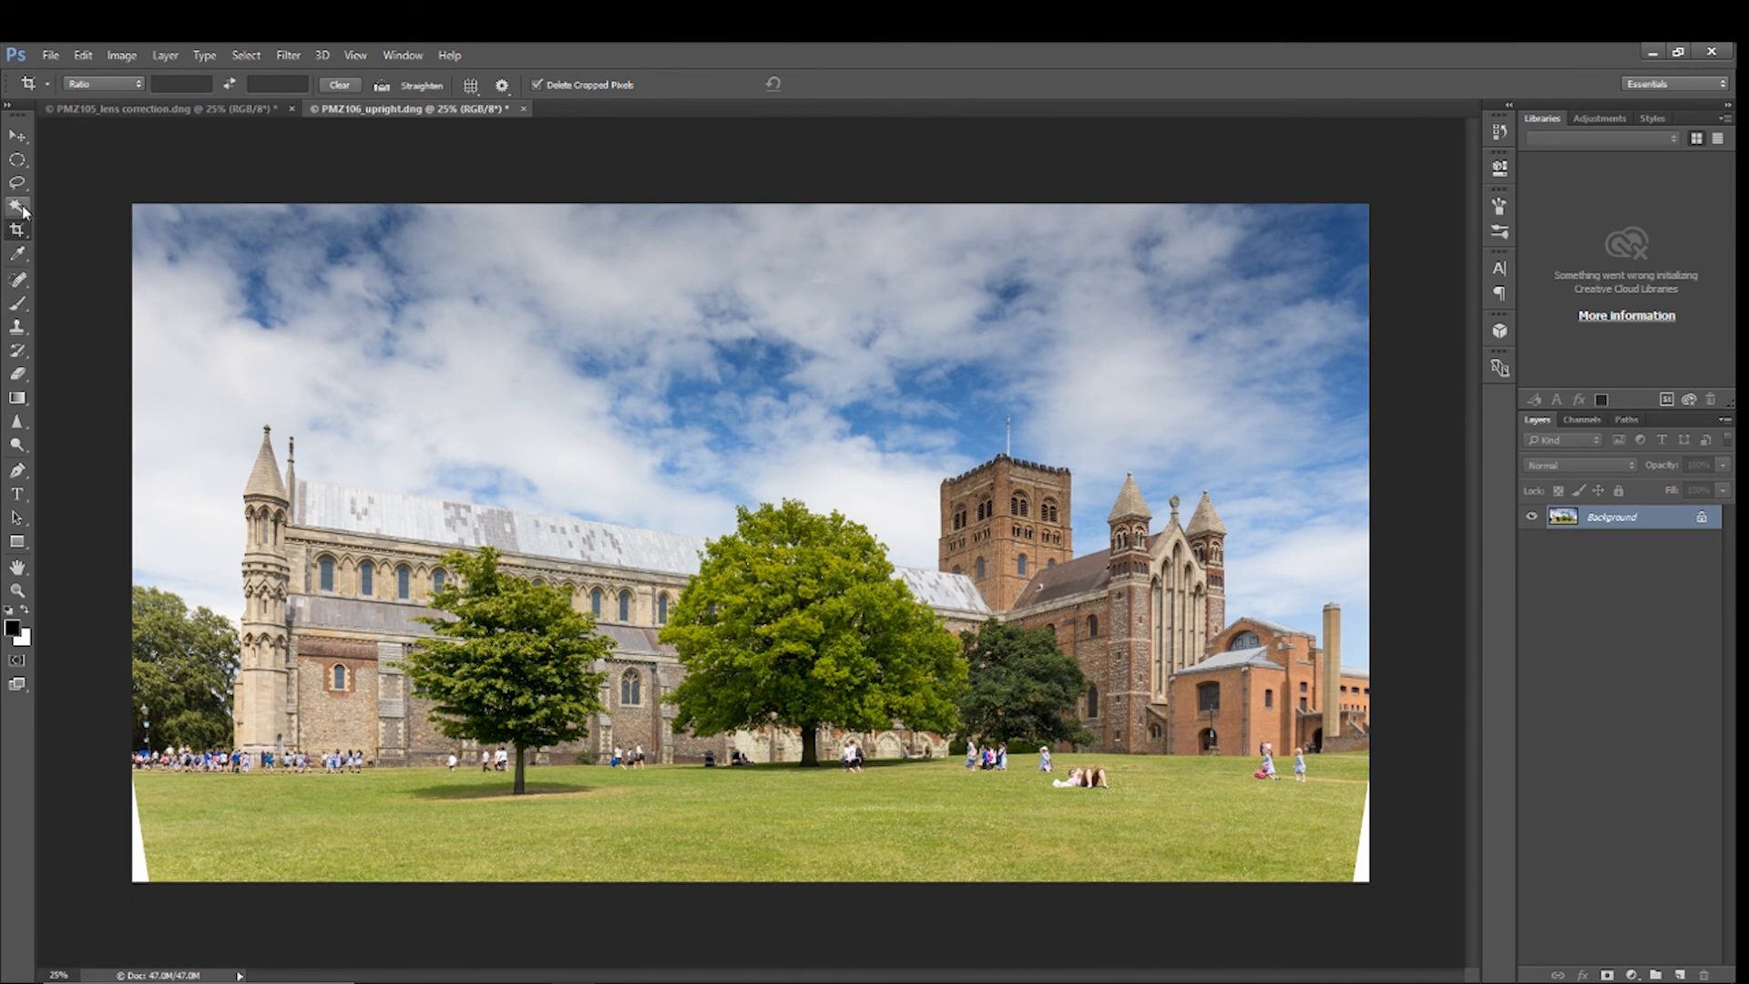
Select the white wedge in the photo's lower-left corner with the Magic Wand and fill it using Content-Aware in Normal mode
{"action": "left_click", "coordinate": [17, 207]}
{"action": "left_click", "coordinate": [138, 861]}
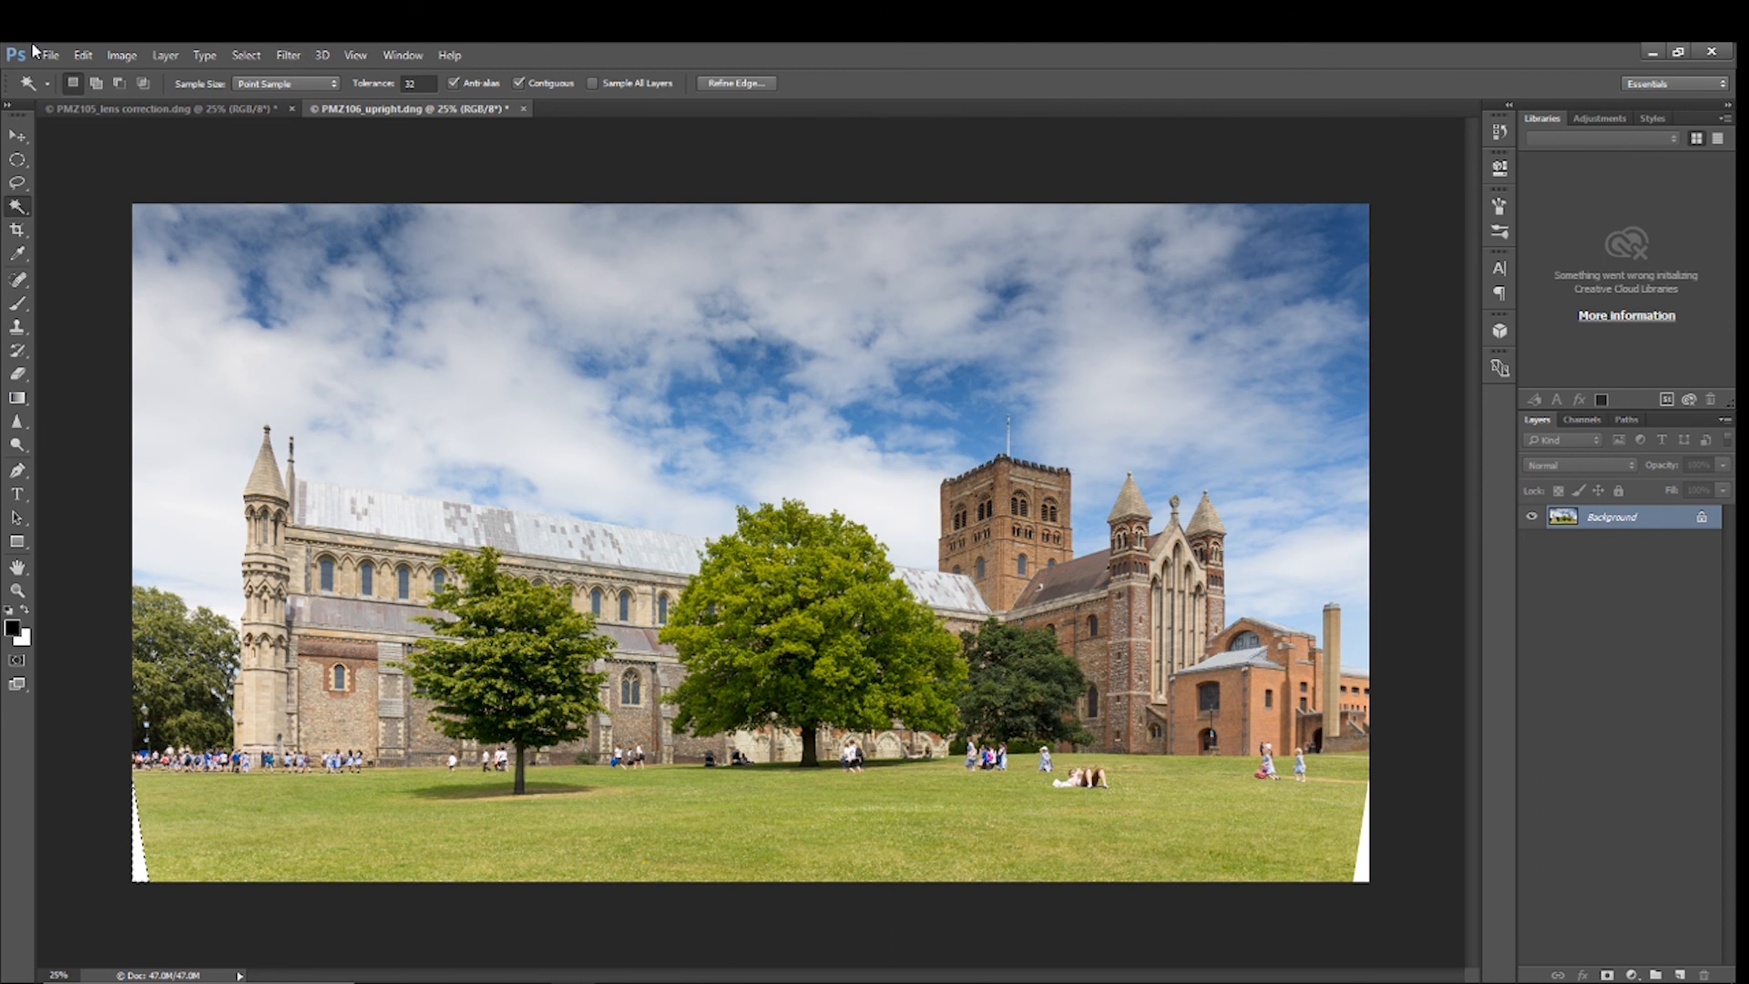
{"action": "left_click", "coordinate": [83, 54]}
{"action": "left_click", "coordinate": [134, 317]}
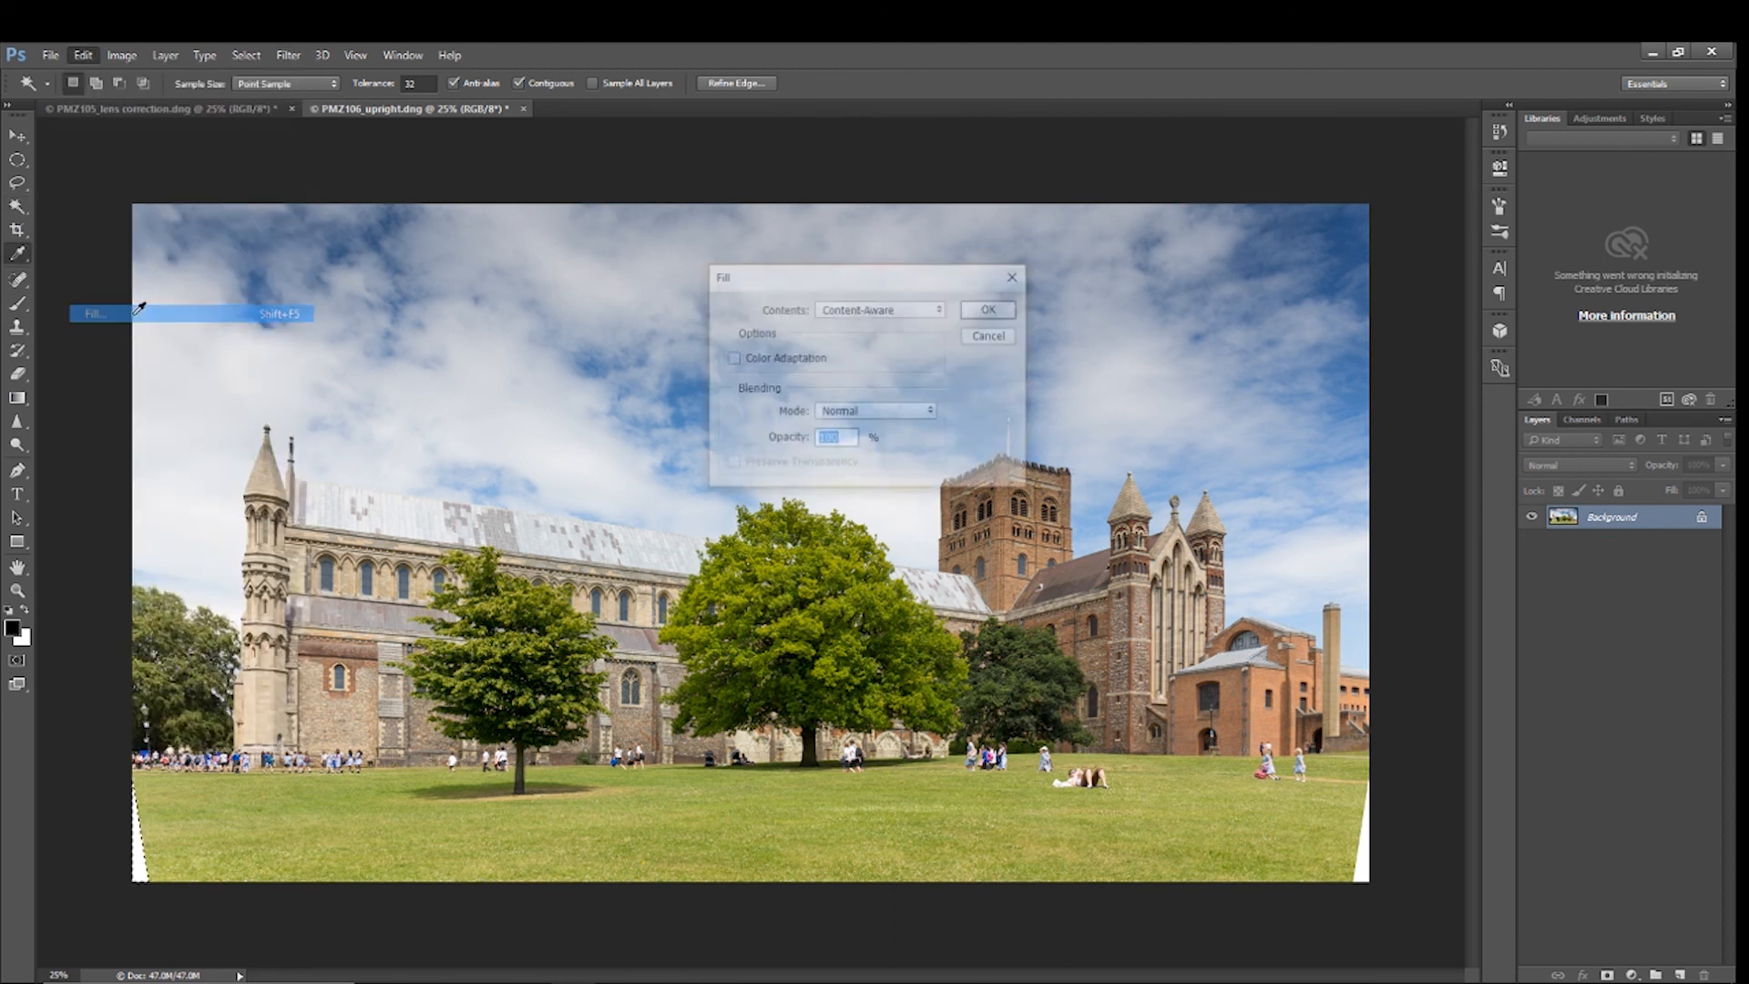
{"action": "left_click", "coordinate": [991, 311]}
Select the white wedge in the photo's lower-right corner, fill it using Content-Aware at 100% opacity, and deselect
{"action": "left_click", "coordinate": [1360, 864]}
{"action": "left_click", "coordinate": [121, 55]}
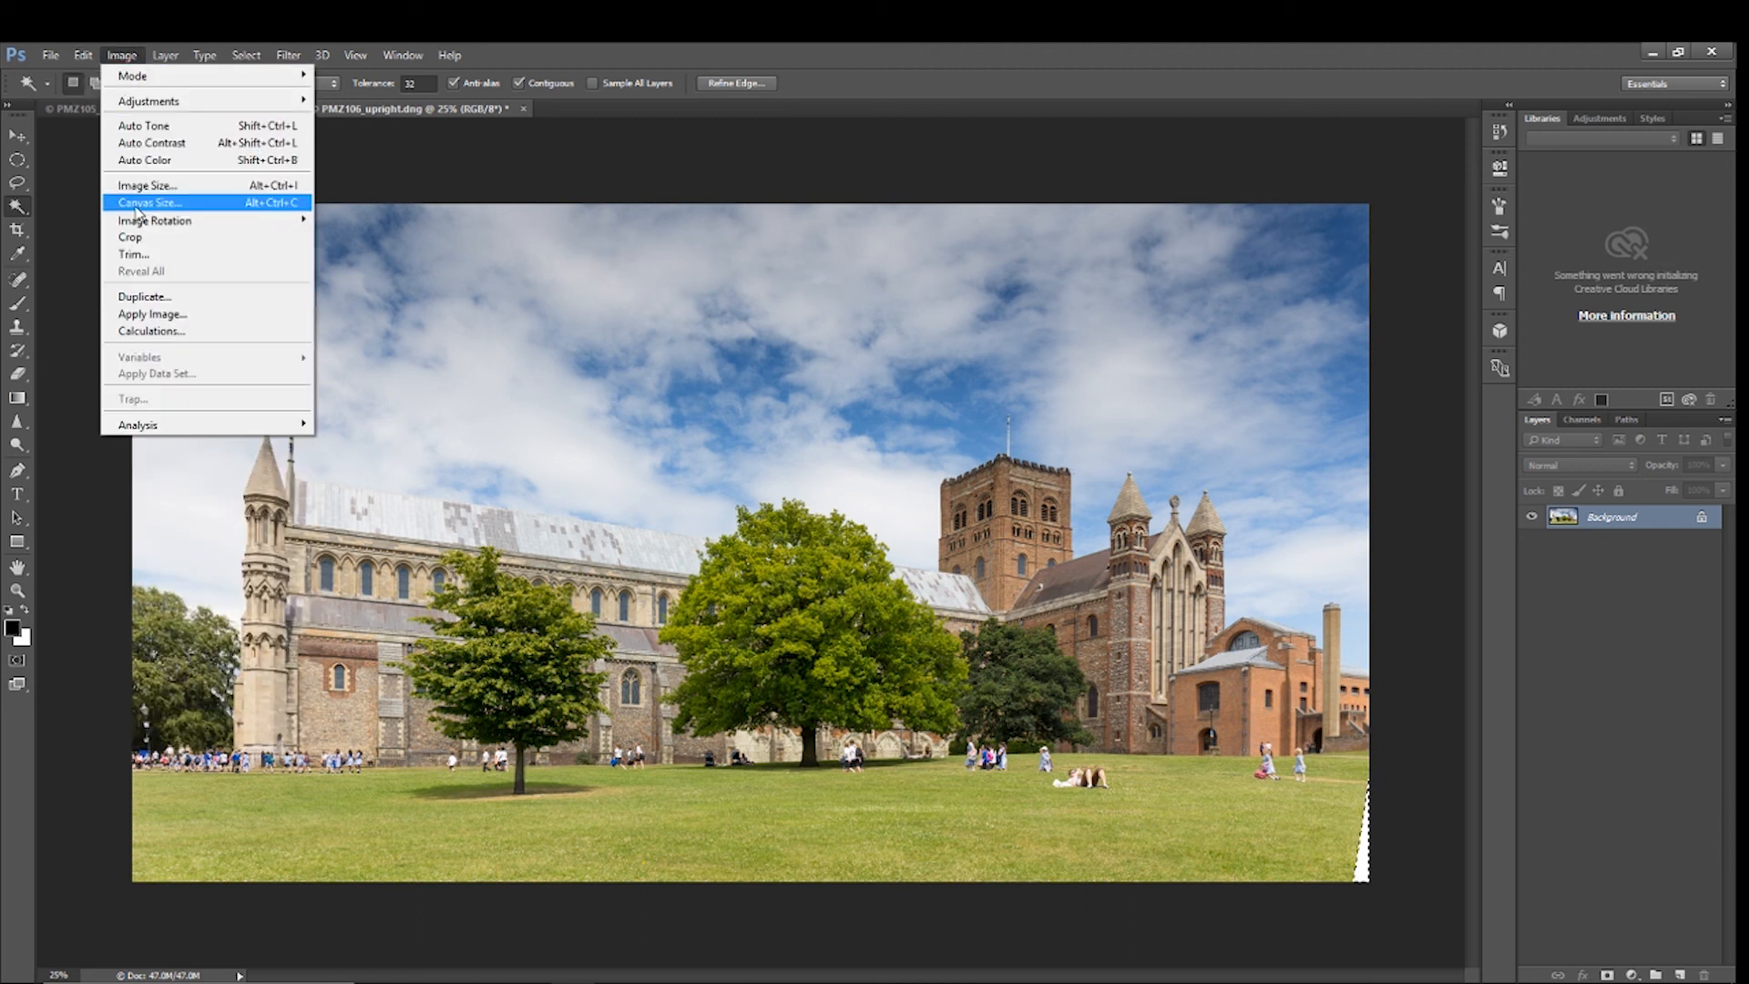
{"action": "left_click", "coordinate": [83, 54]}
{"action": "left_click", "coordinate": [134, 317]}
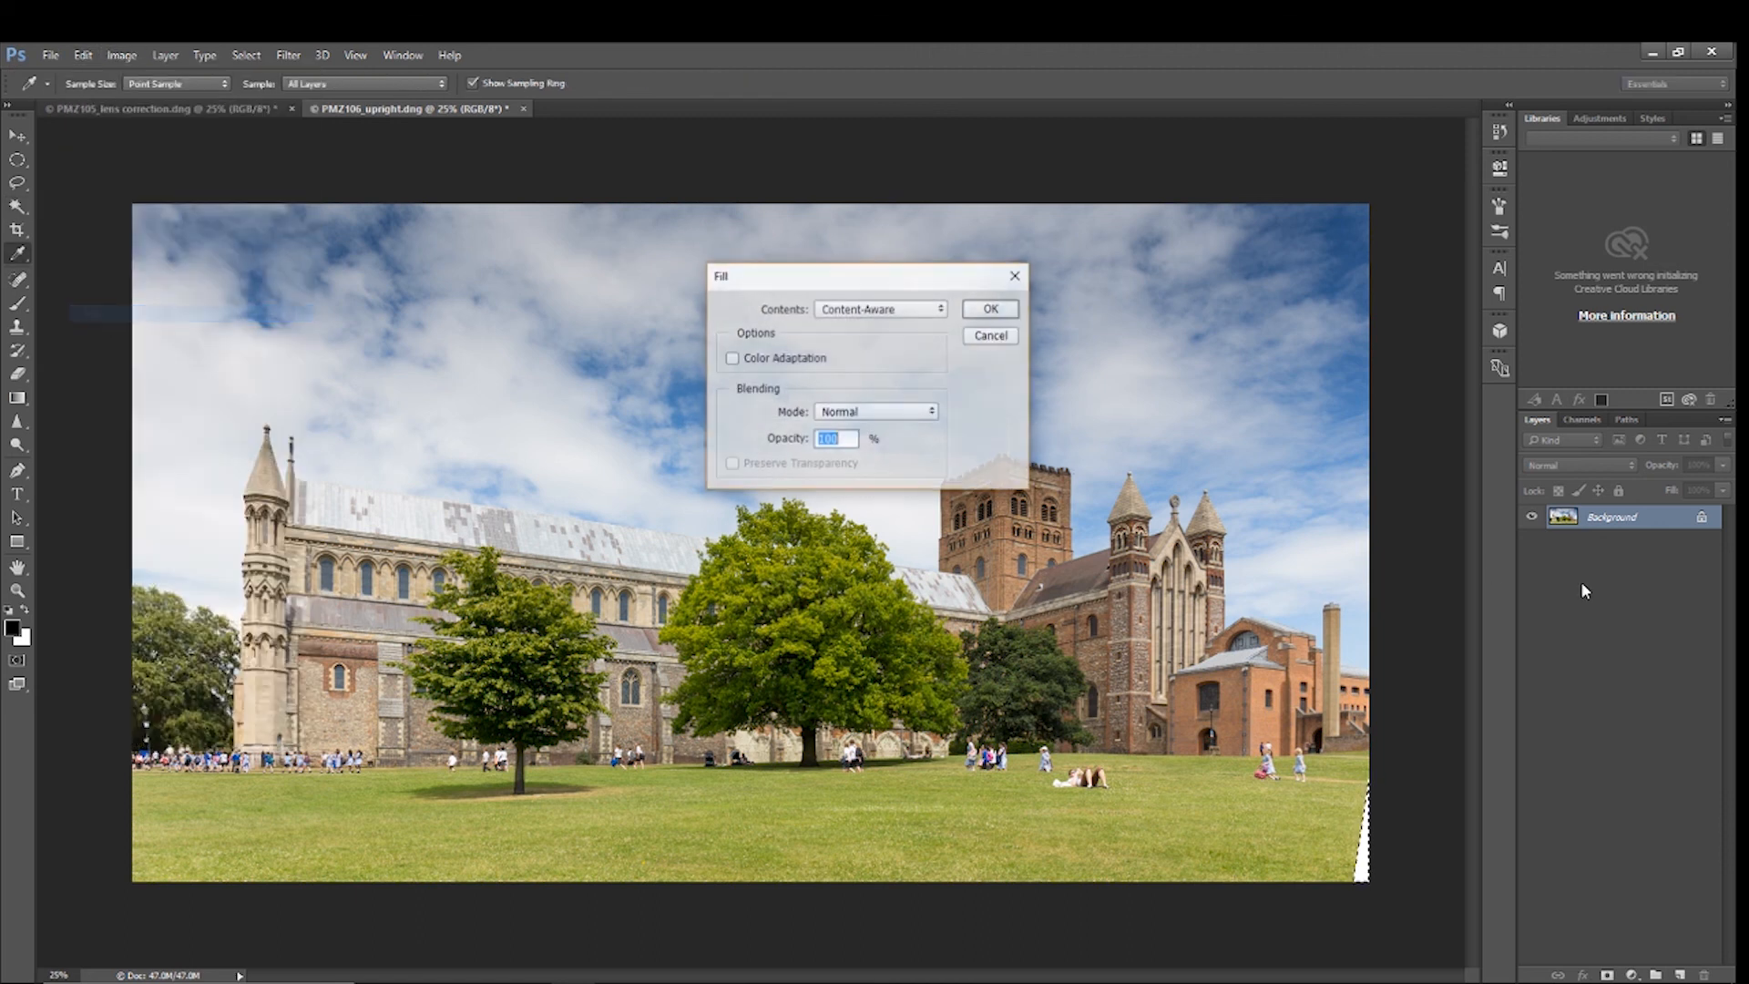
{"action": "key", "text": "Return"}
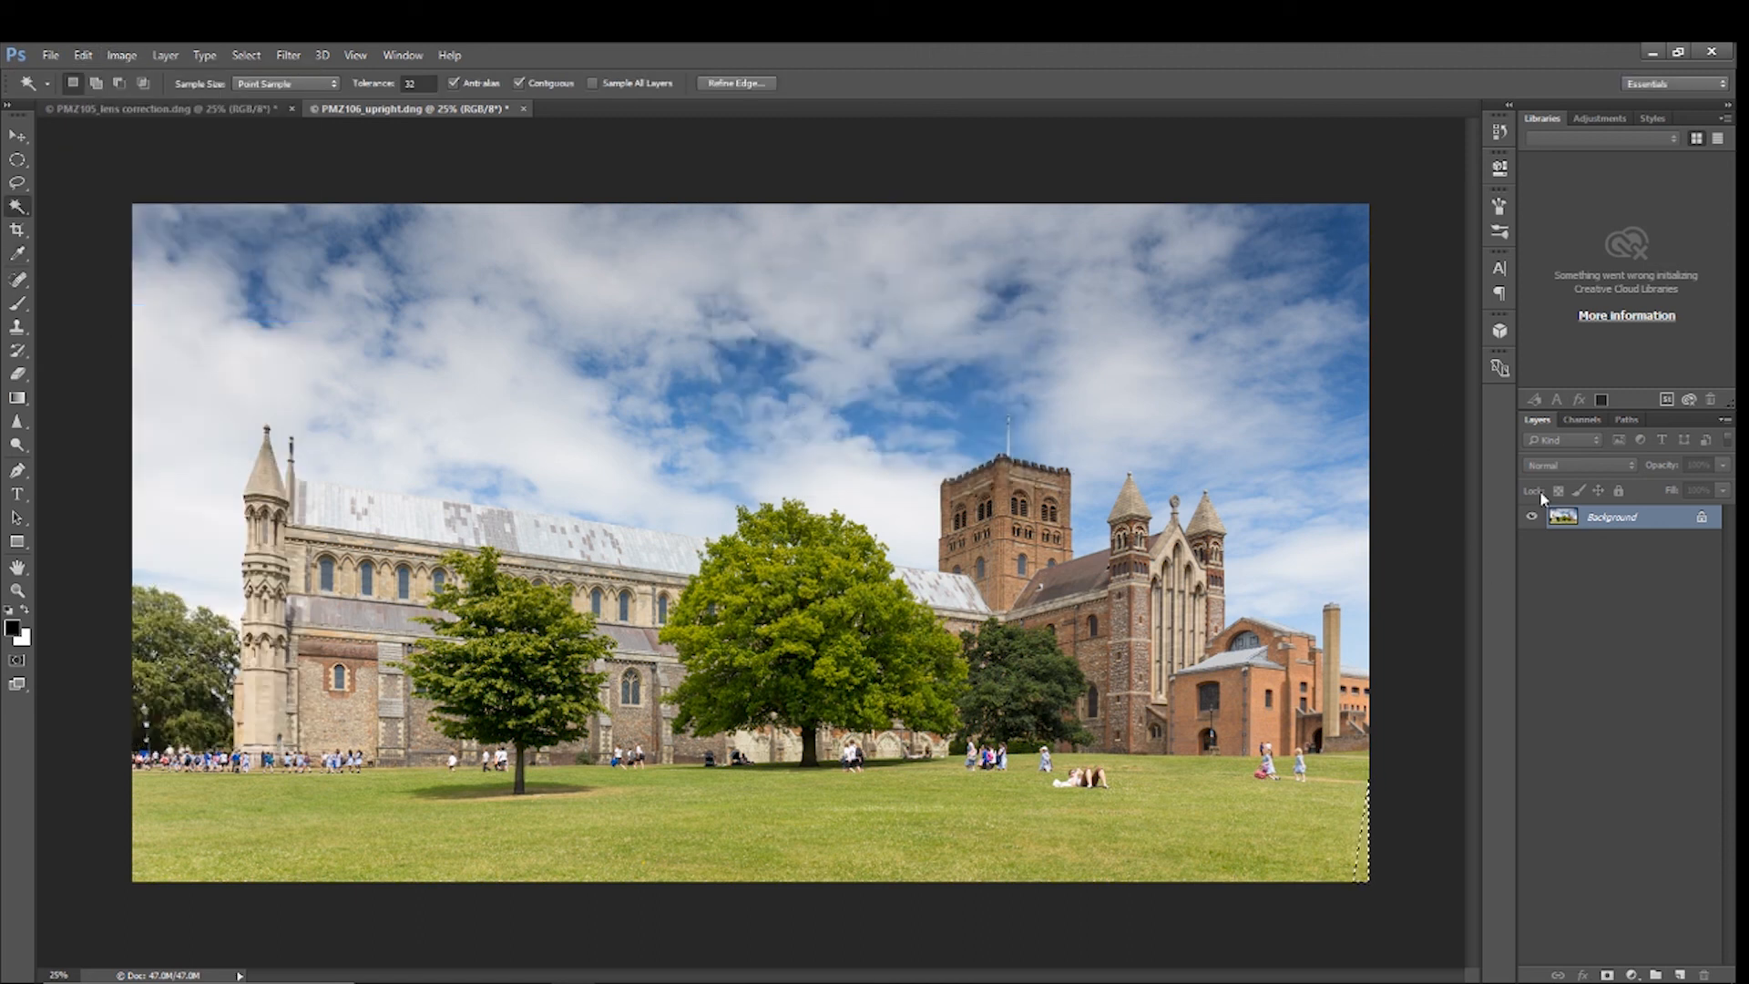
{"action": "key", "text": "ctrl+d"}
{"action": "left_click", "coordinate": [574, 982]}
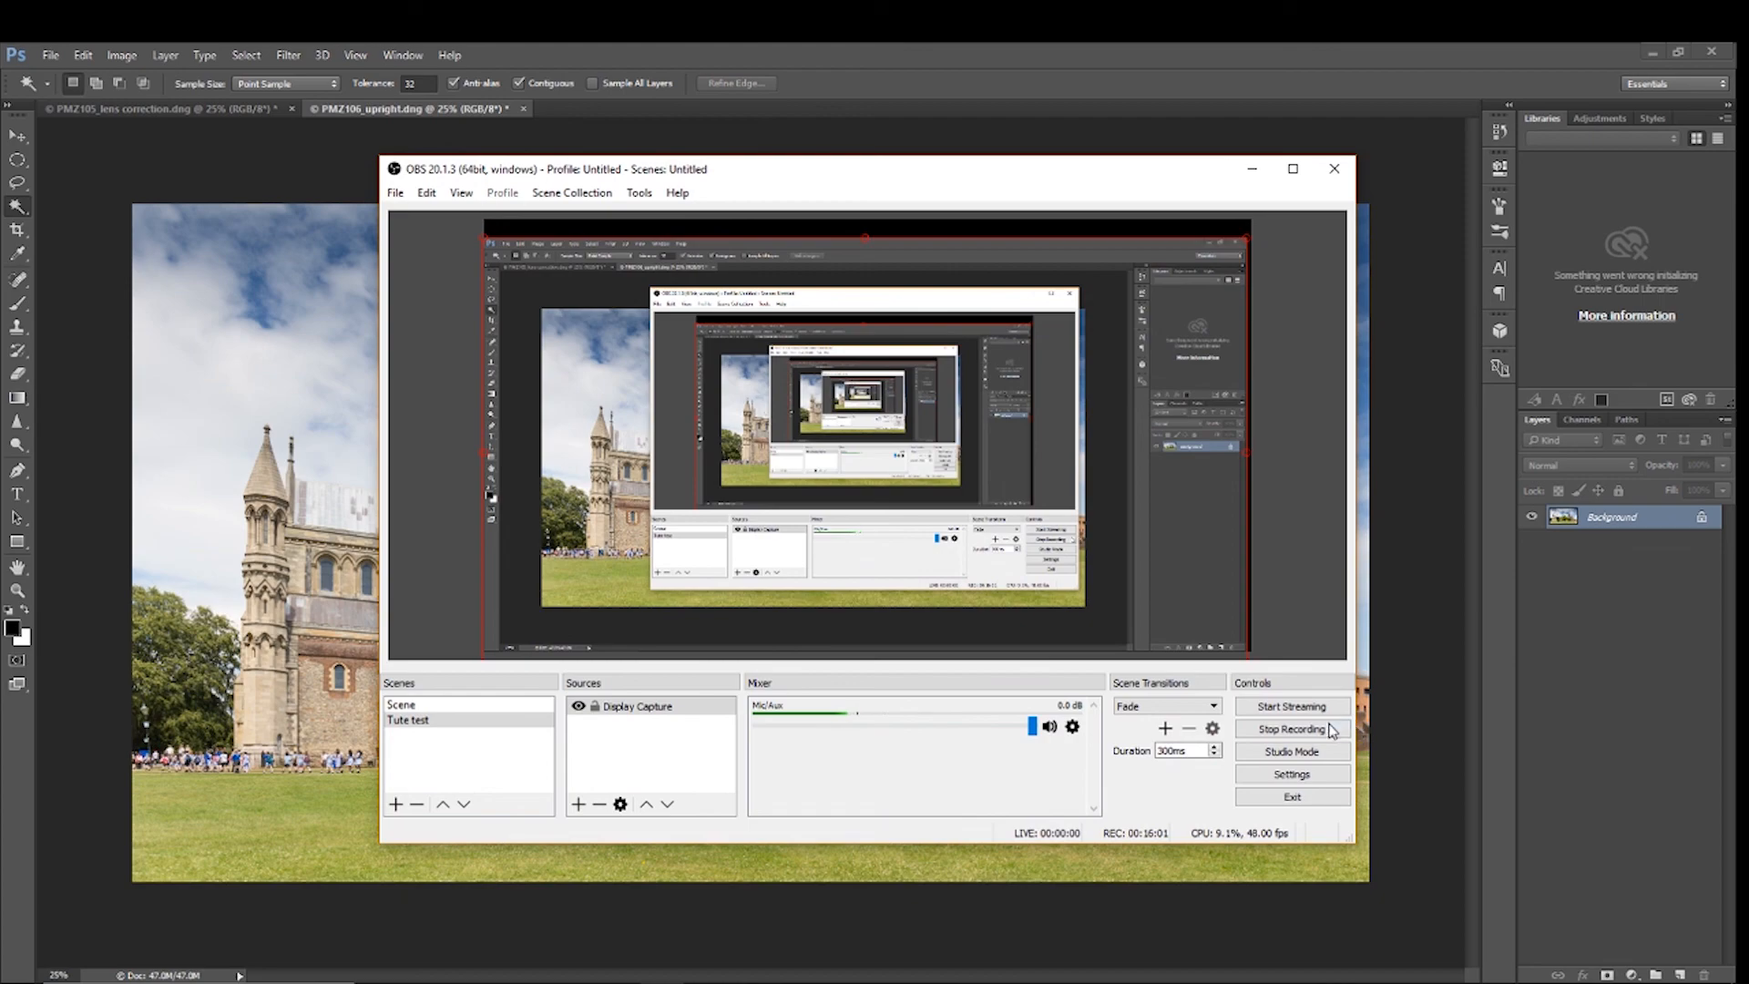
{"action": "left_click", "coordinate": [1327, 729]}
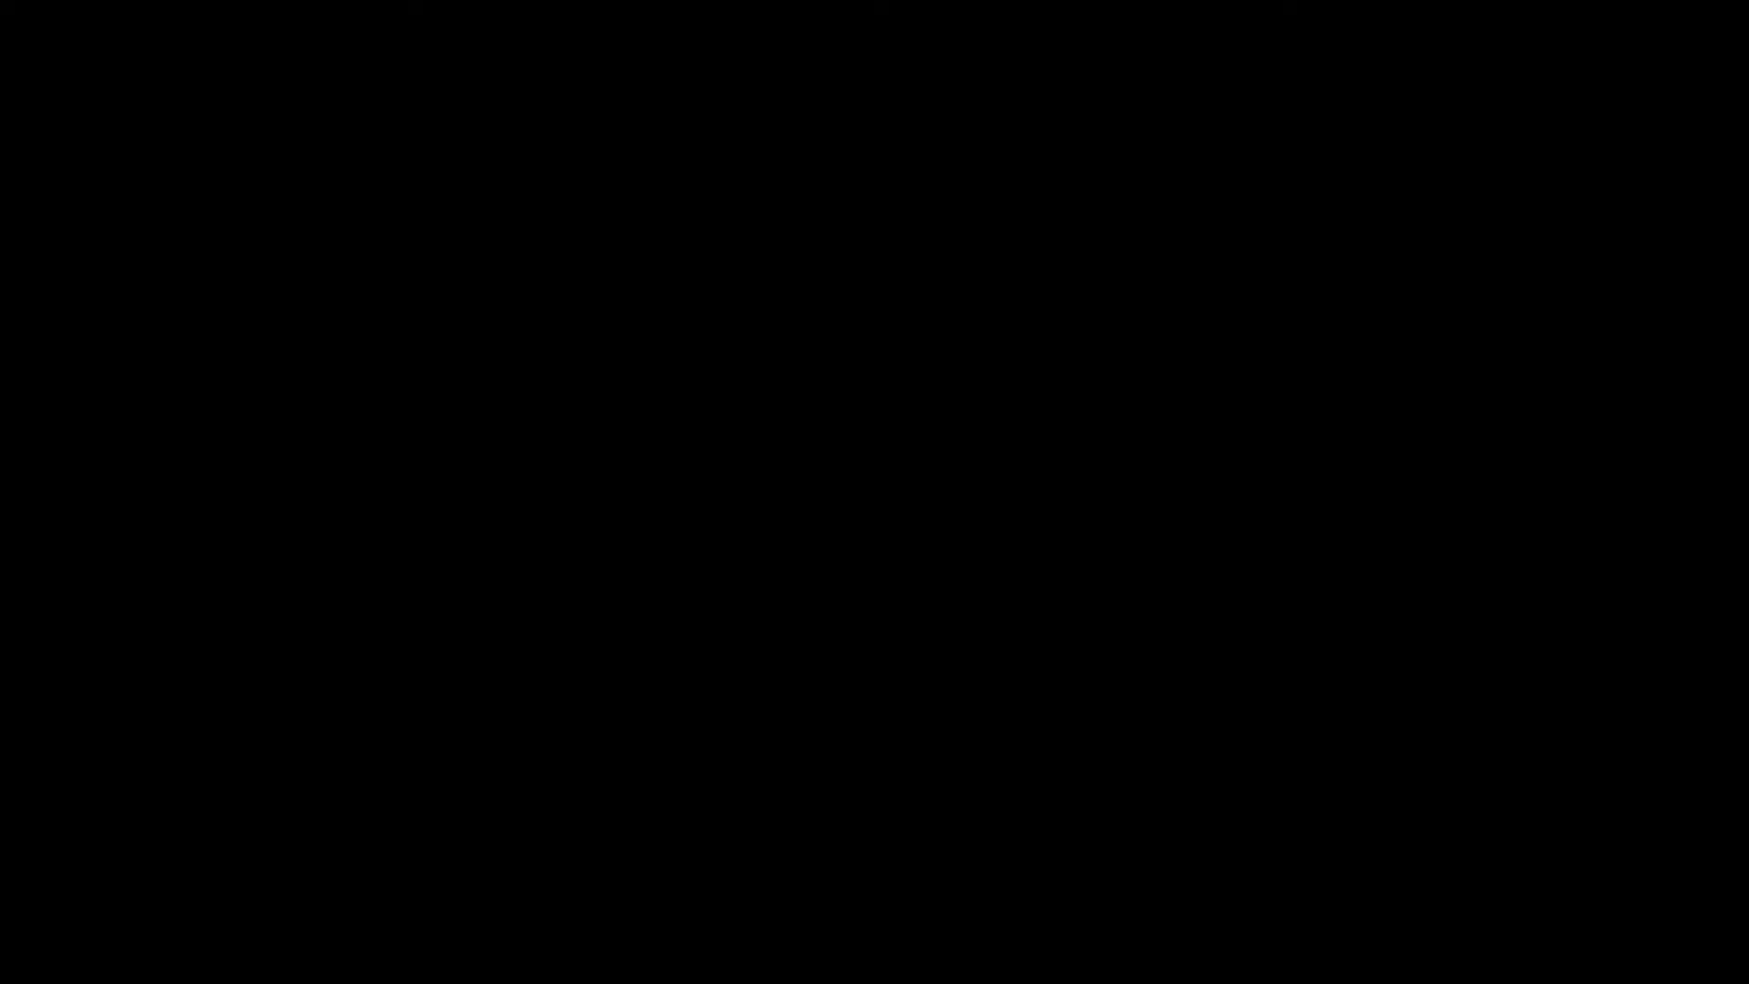